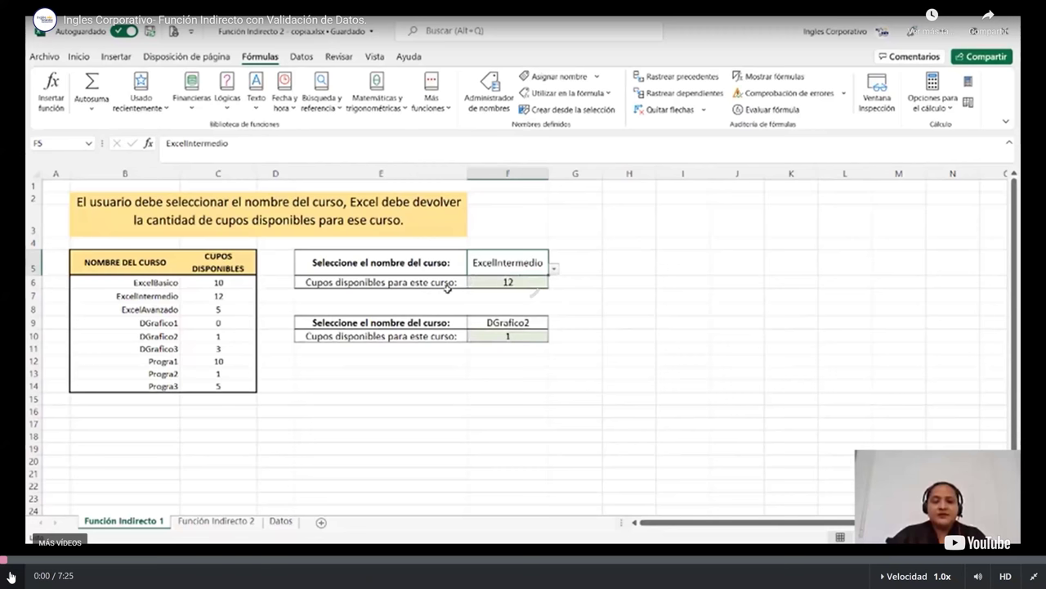
{"action": "left_click", "coordinate": [10, 576]}
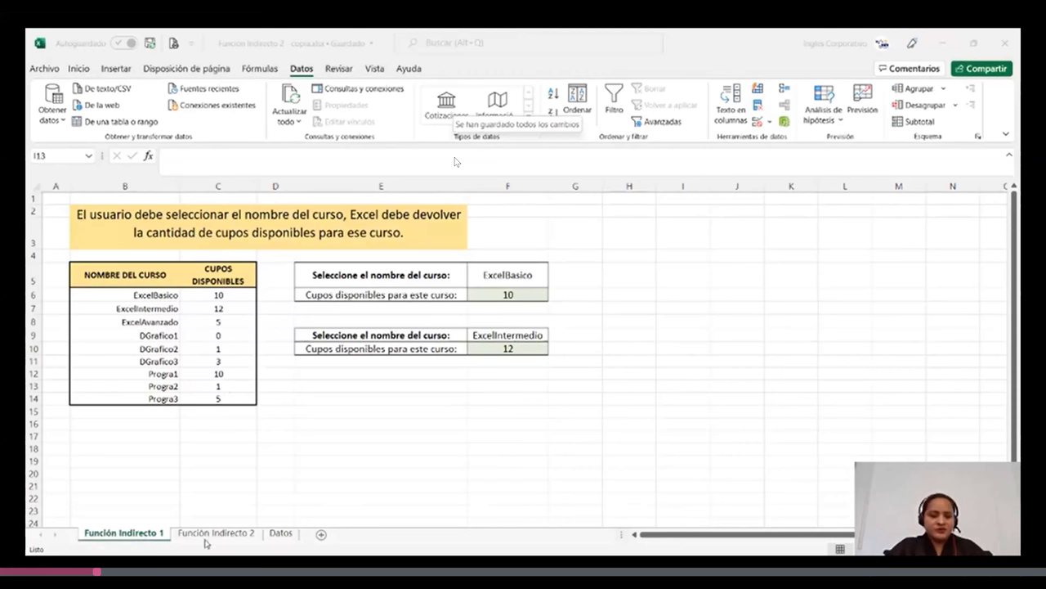
Look over the Función Indirecto 2 and Datos sheets and return to Función Indirecto 1
{"action": "left_click", "coordinate": [245, 538]}
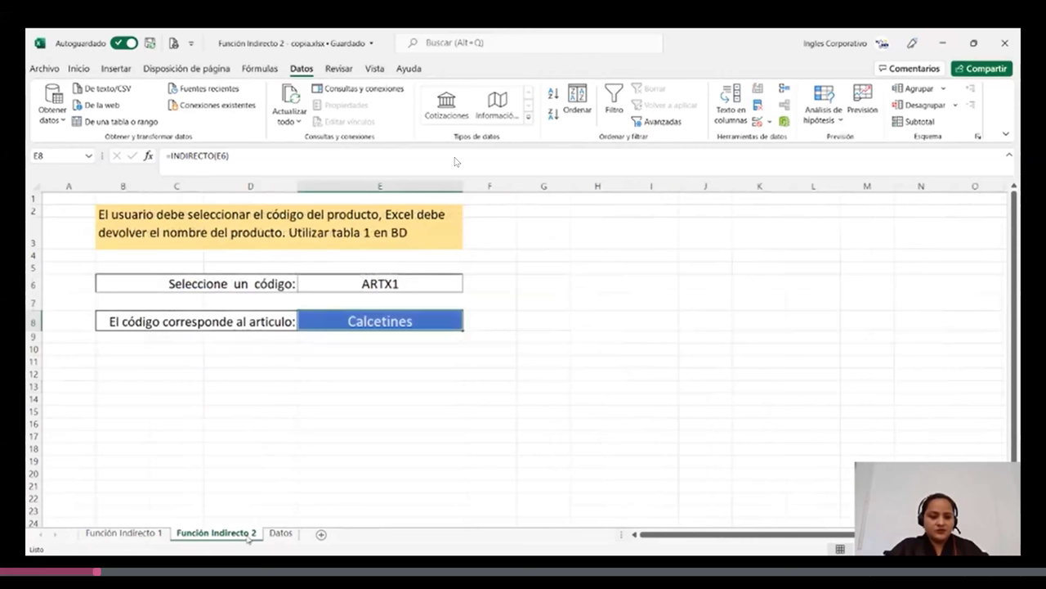
{"action": "left_click", "coordinate": [280, 534]}
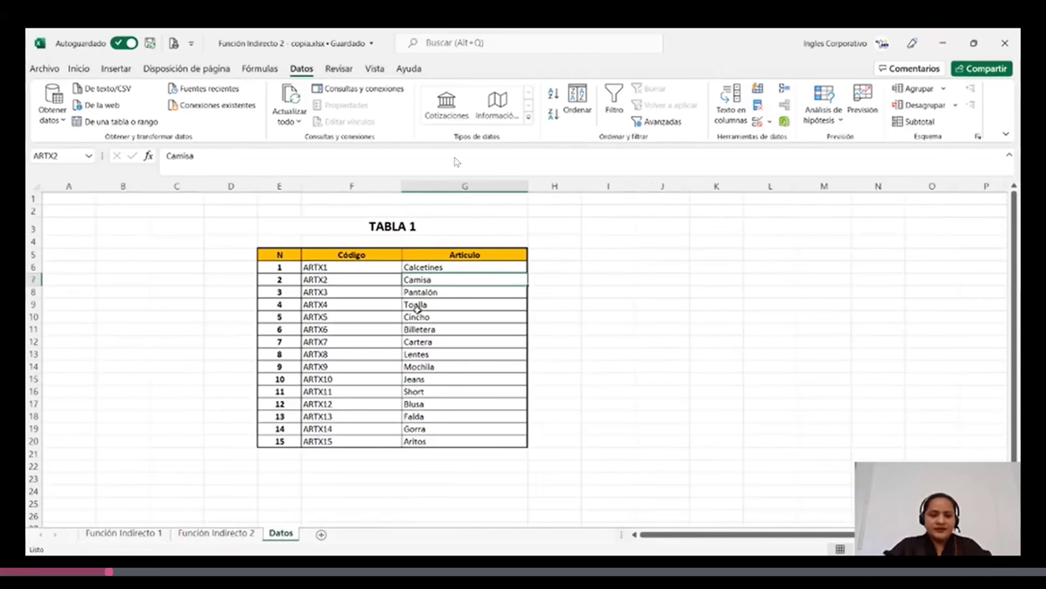
{"action": "left_click", "coordinate": [228, 537]}
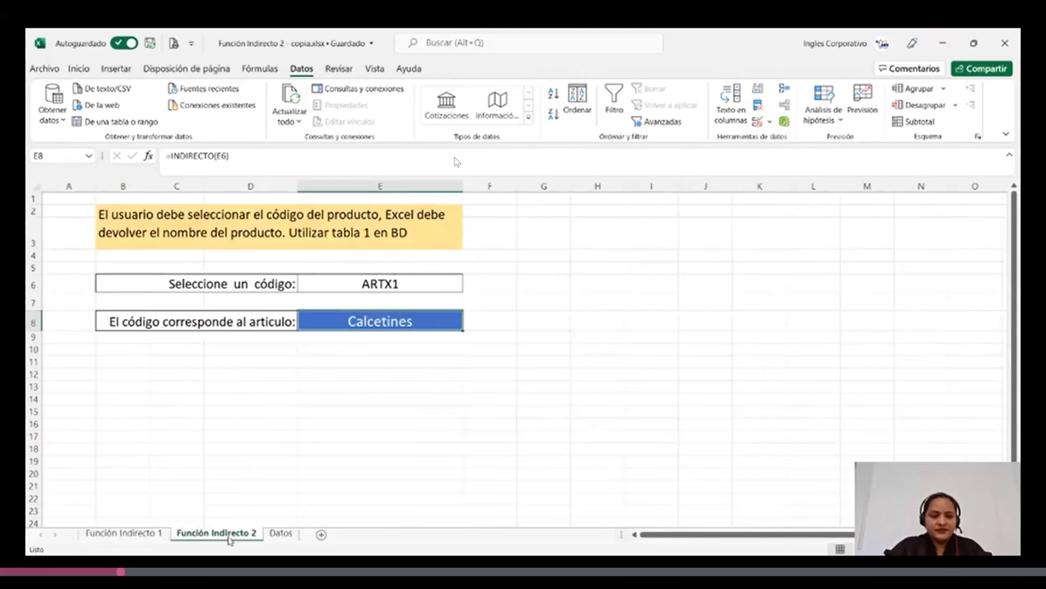
{"action": "left_click", "coordinate": [143, 533]}
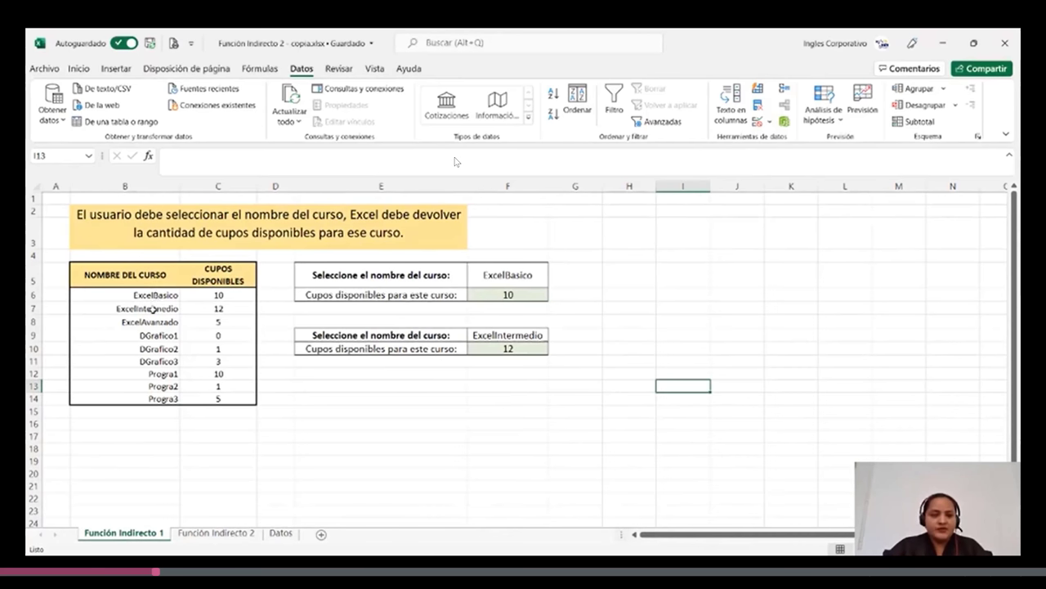
Inspect the course names in the table and their defined names in the Name Manager, checking which cell DGrafico2 refers to
{"action": "left_click", "coordinate": [153, 309]}
{"action": "left_click", "coordinate": [144, 322]}
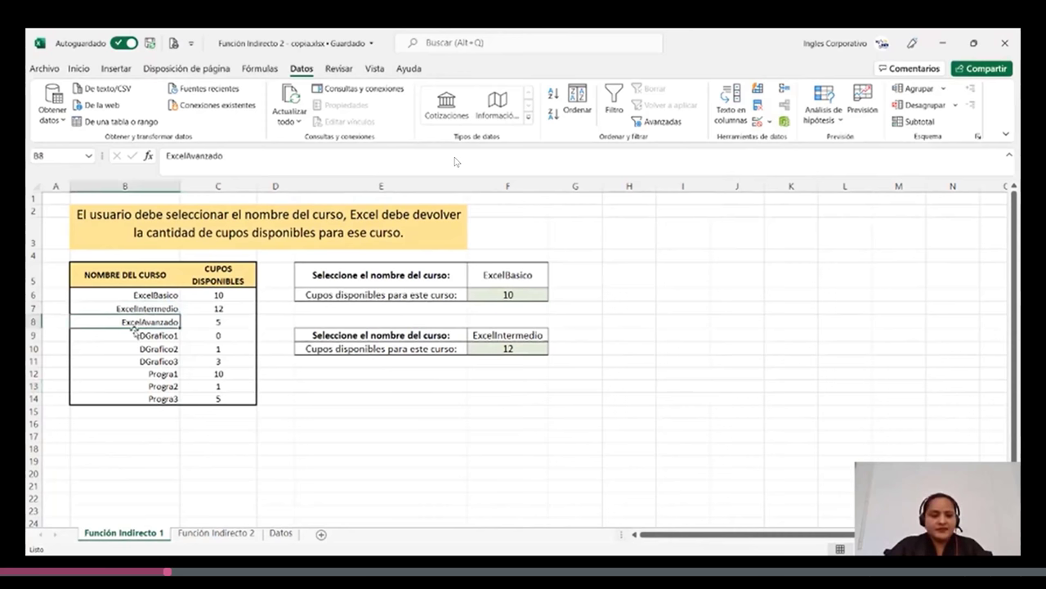
{"action": "left_click", "coordinate": [135, 334]}
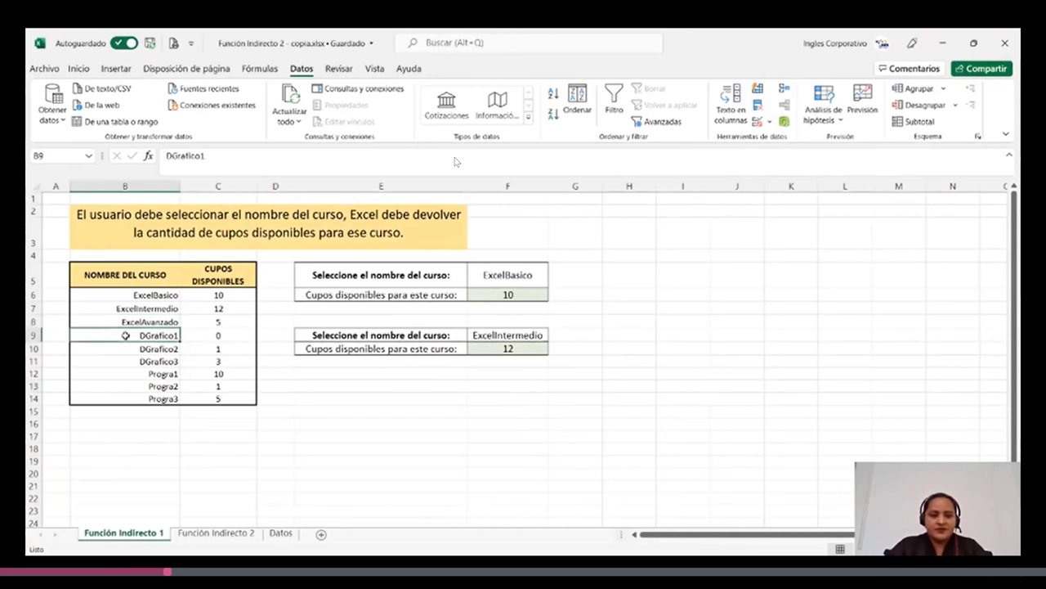
{"action": "left_click", "coordinate": [260, 70]}
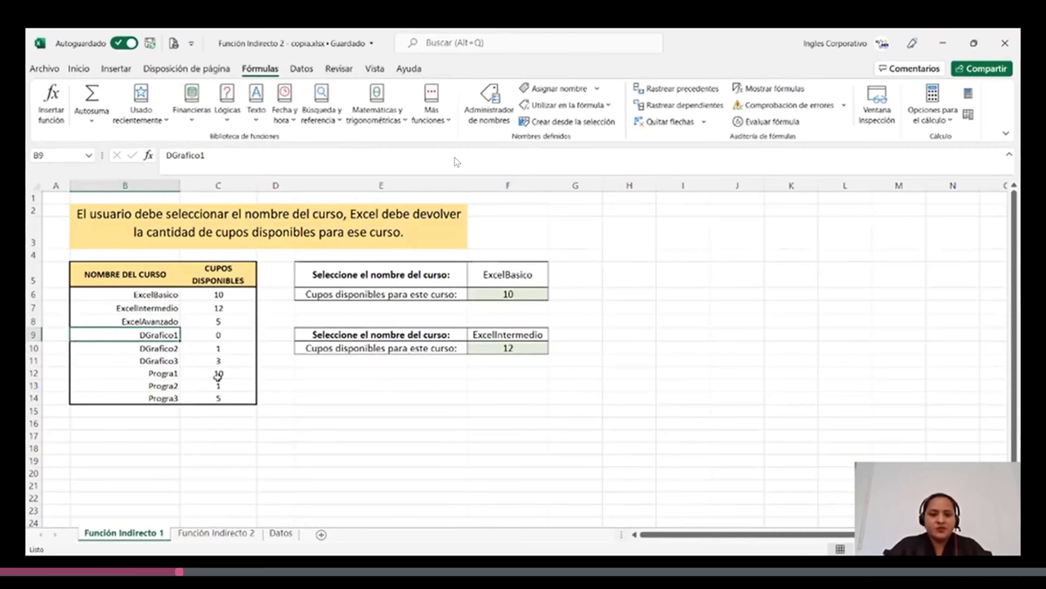
{"action": "left_click", "coordinate": [487, 111]}
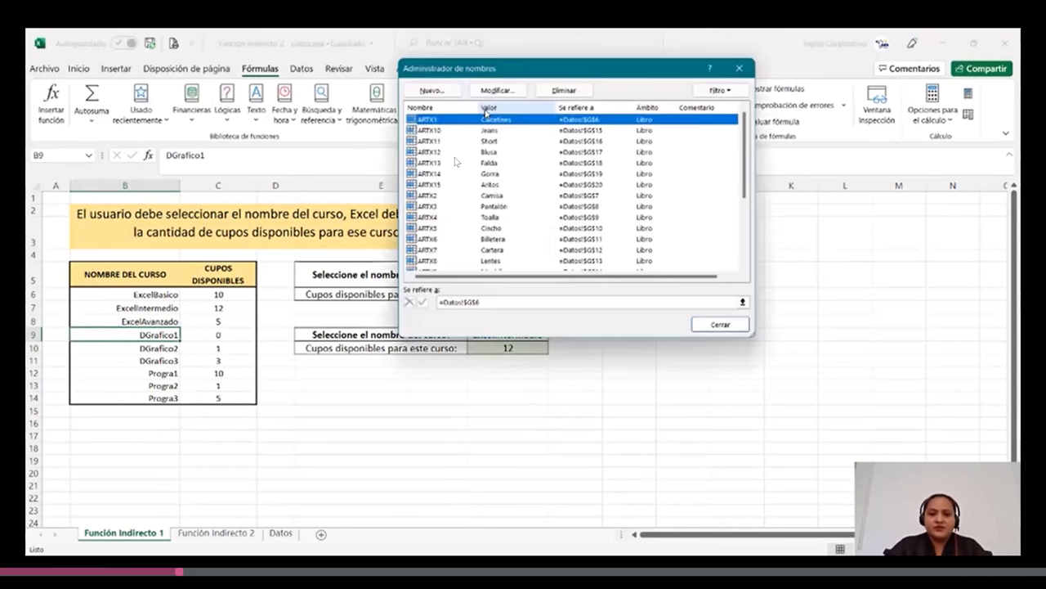
{"action": "left_click_drag", "start_coordinate": [596, 69], "coordinate": [643, 107]}
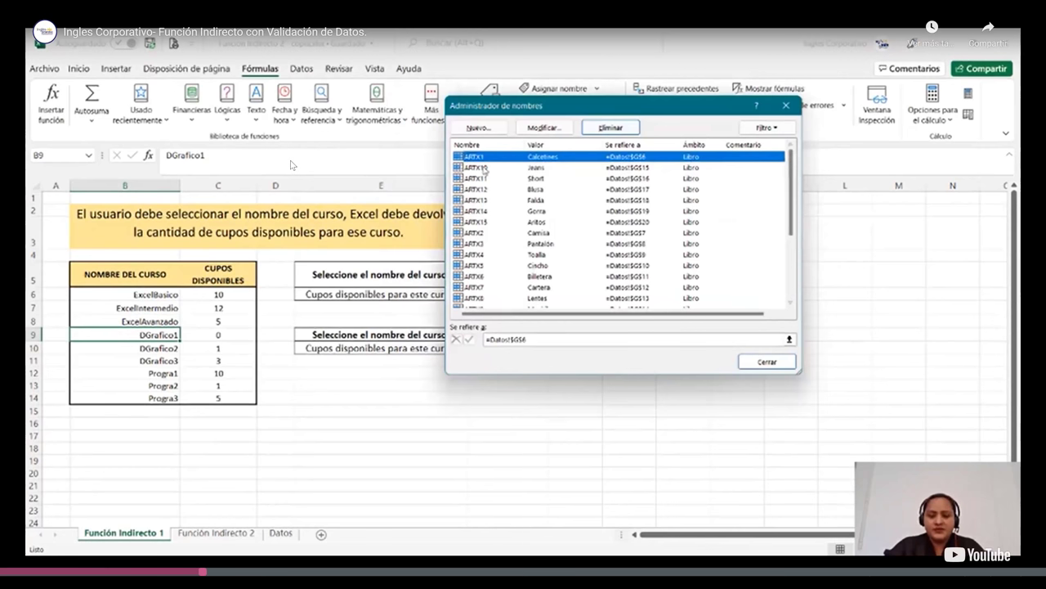
{"action": "scroll", "coordinate": [485, 169], "scroll_direction": "down", "scroll_amount": 5}
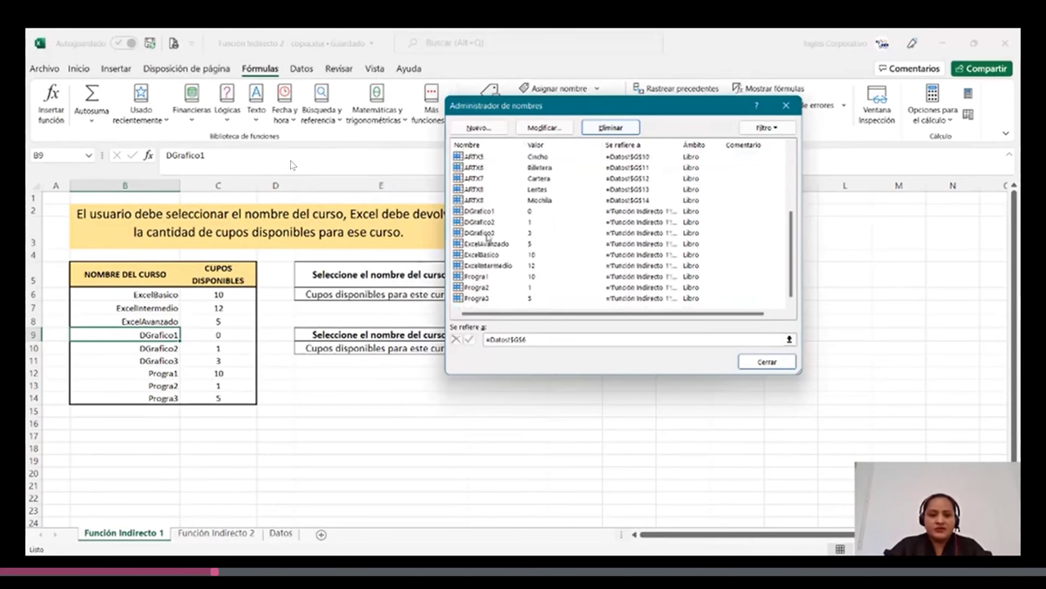
{"action": "left_click", "coordinate": [482, 222]}
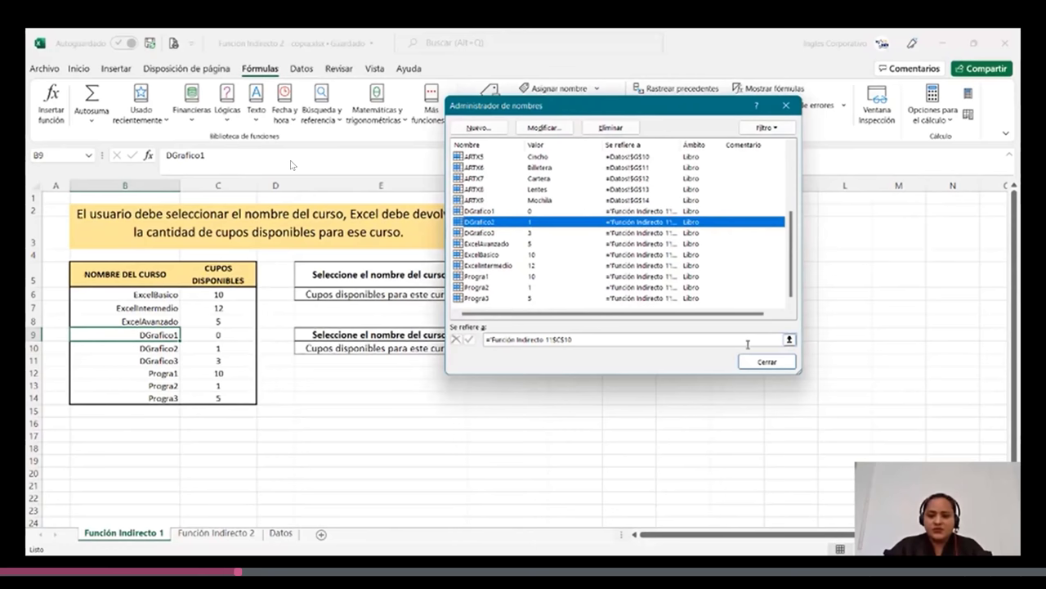
{"action": "left_click", "coordinate": [766, 362]}
{"action": "left_click", "coordinate": [719, 350]}
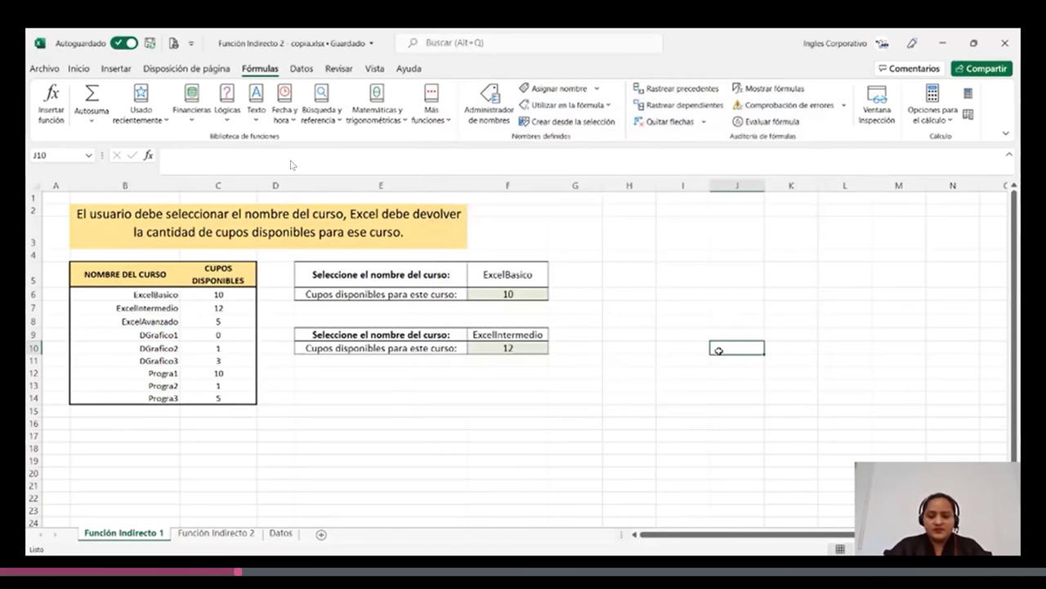
Examine the formula in F6 and the course dropdown list in F5
{"action": "left_click", "coordinate": [487, 292]}
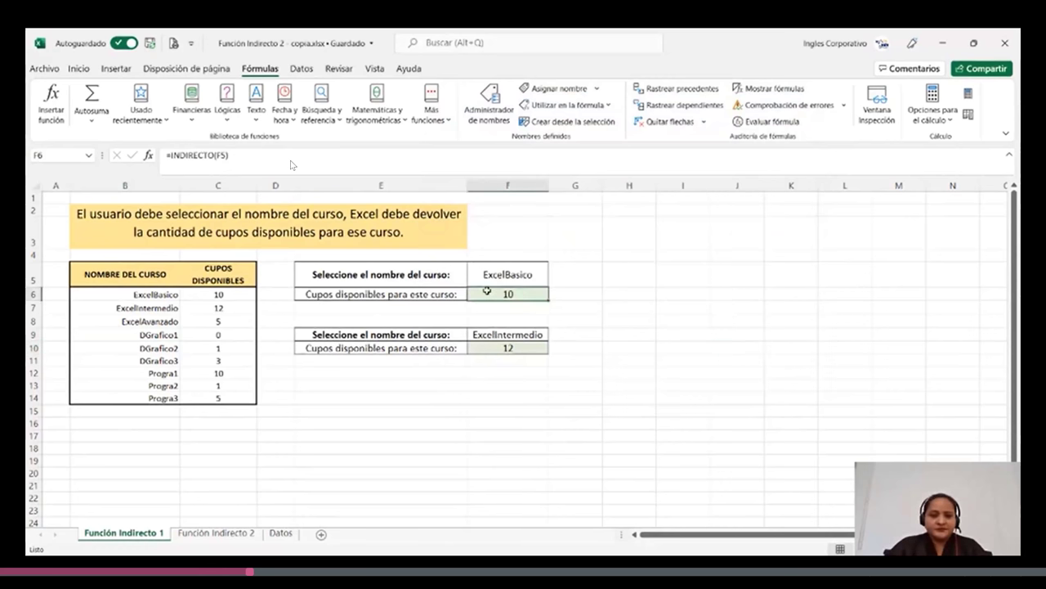
{"action": "left_click", "coordinate": [502, 275]}
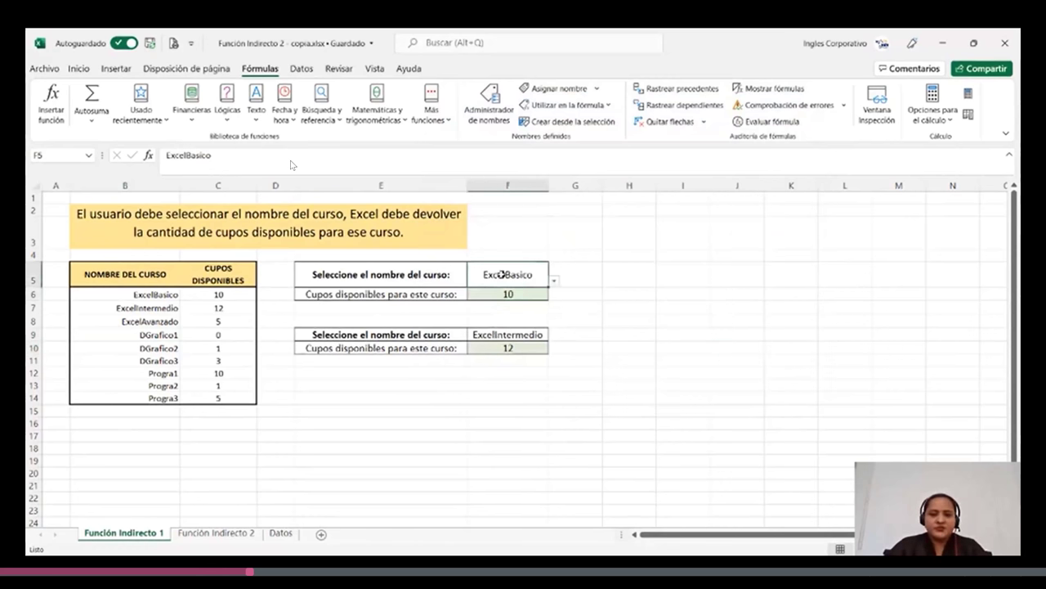
{"action": "left_click", "coordinate": [554, 281]}
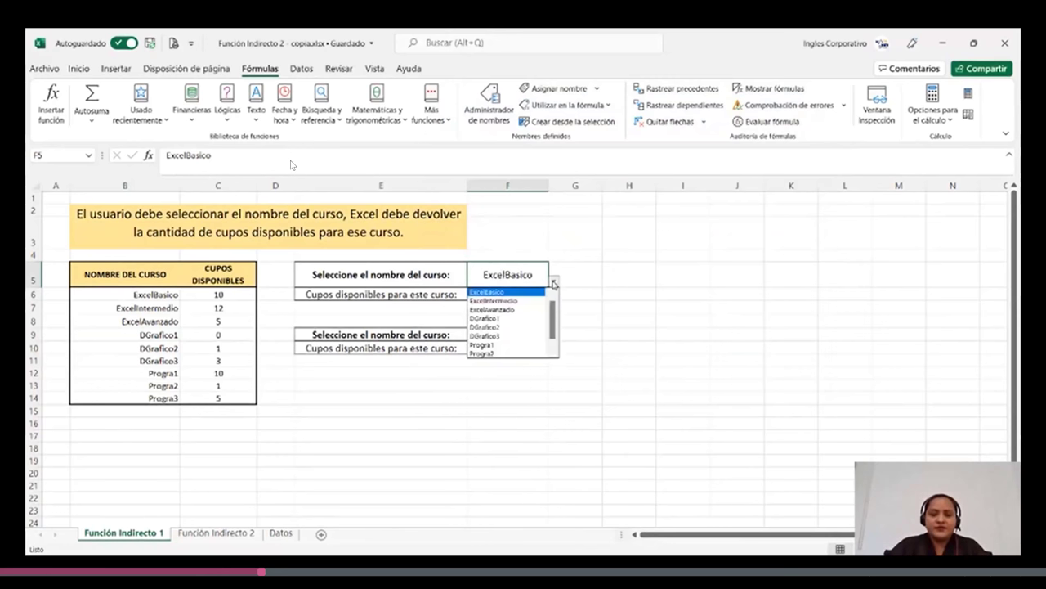
{"action": "key", "text": "Escape"}
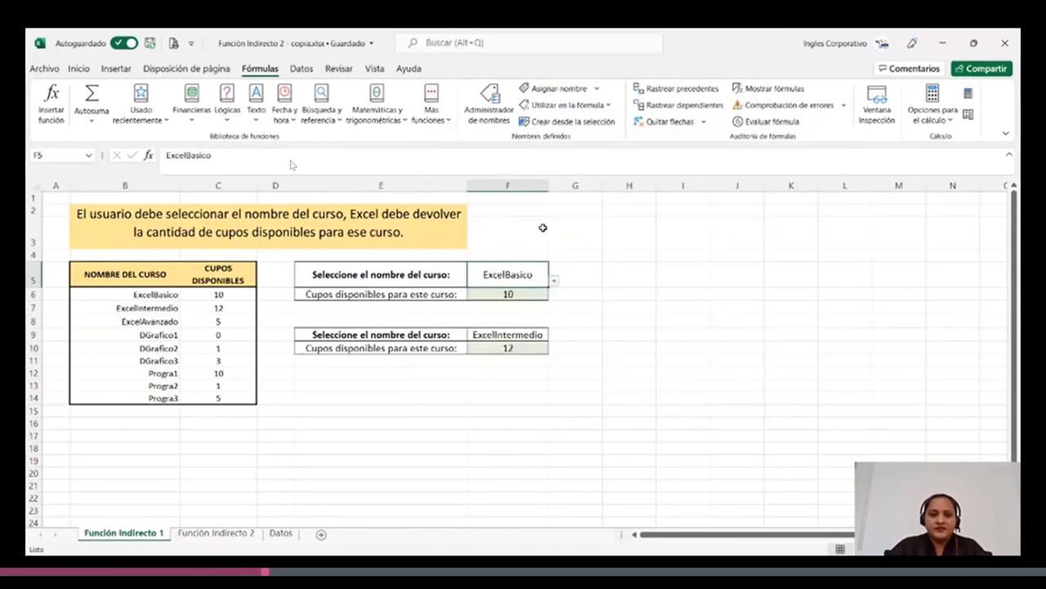
Review the list validation rule of cell F5 and its source range B6:B14, discarding any changes
{"action": "left_click", "coordinate": [303, 72]}
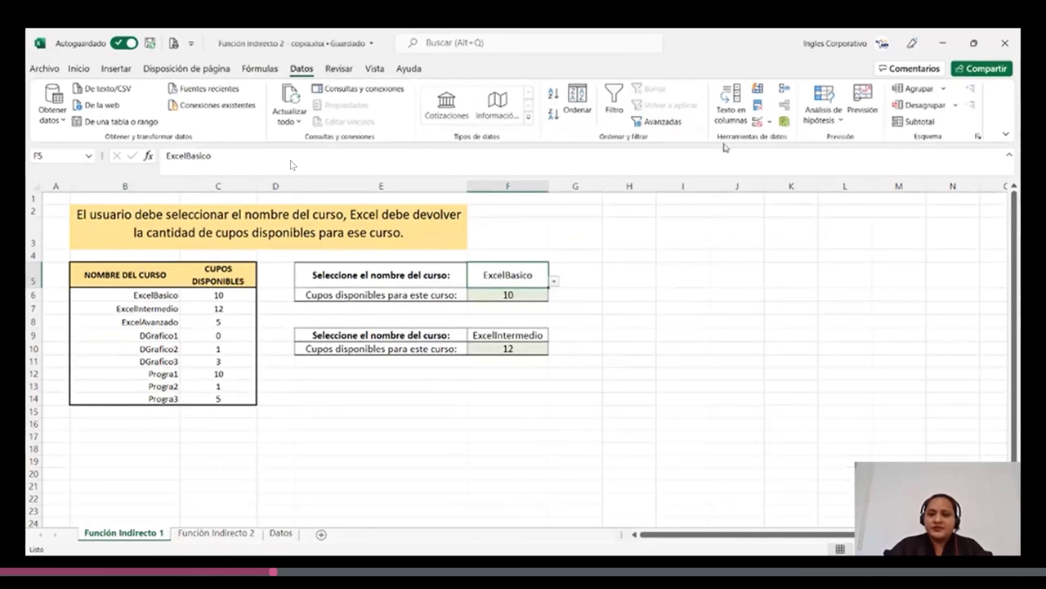
{"action": "left_click", "coordinate": [759, 121]}
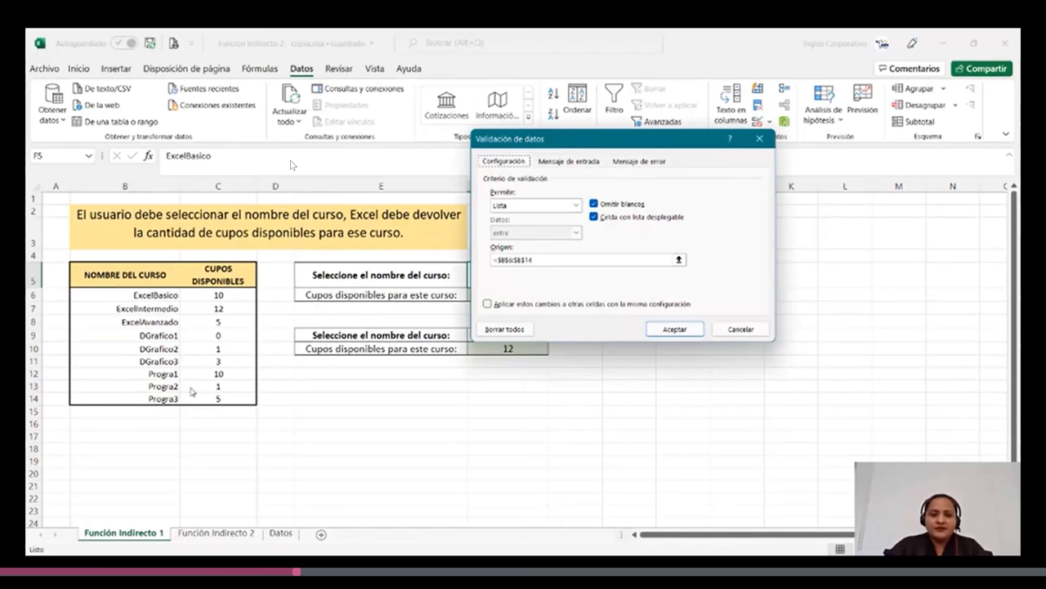
{"action": "left_click", "coordinate": [524, 259]}
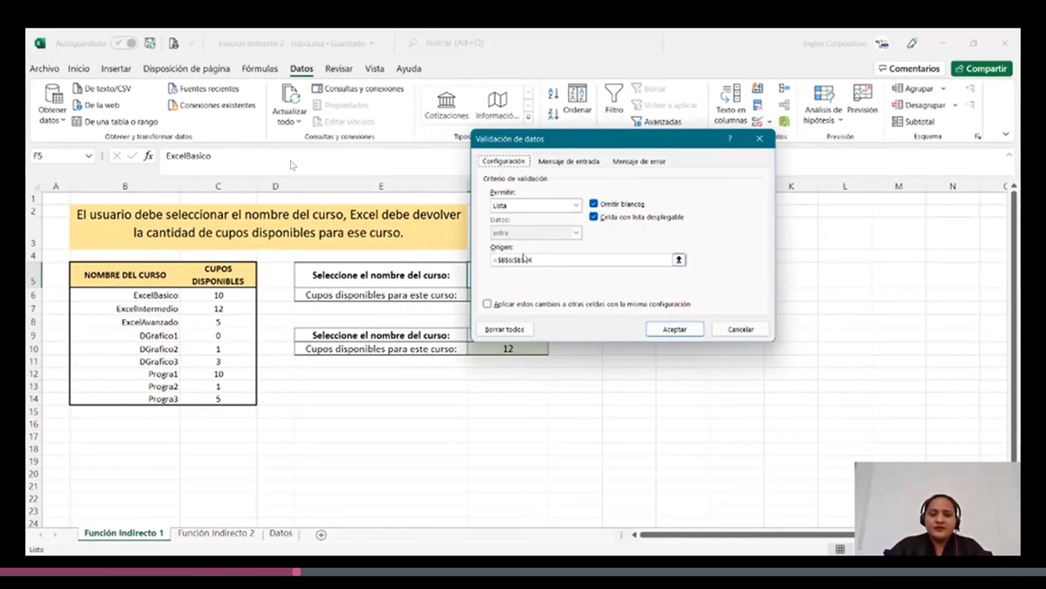
{"action": "left_click", "coordinate": [590, 258]}
{"action": "left_click", "coordinate": [590, 257]}
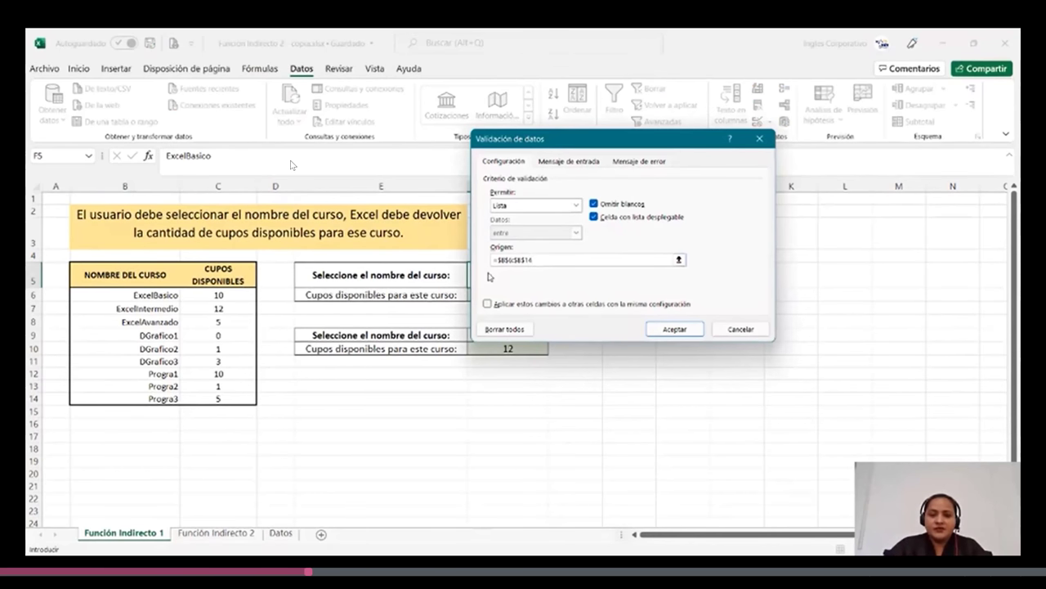
{"action": "left_click", "coordinate": [136, 295]}
{"action": "left_click", "coordinate": [141, 395]}
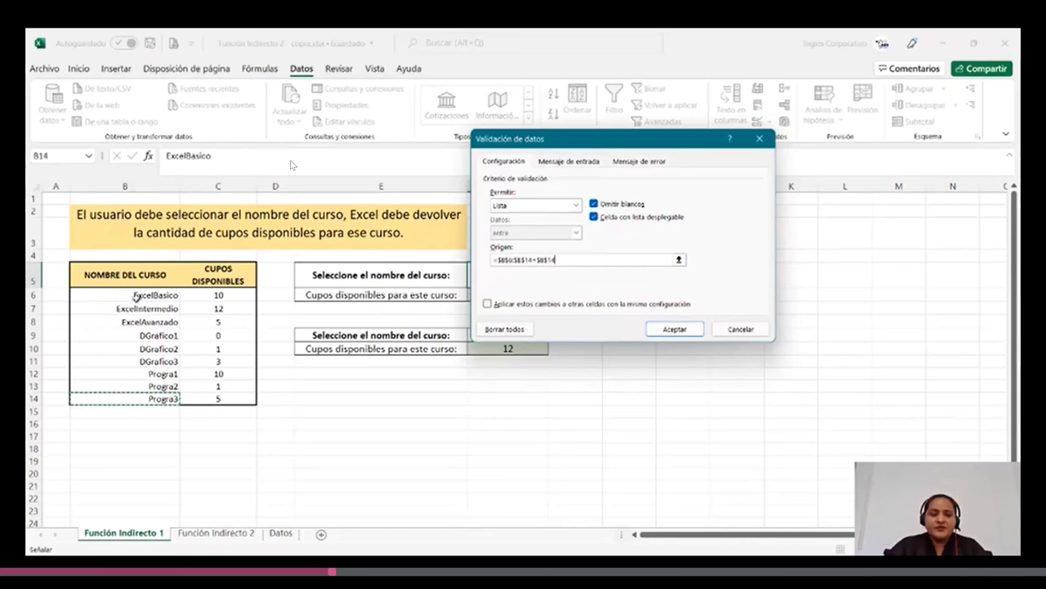
{"action": "left_click", "coordinate": [676, 329]}
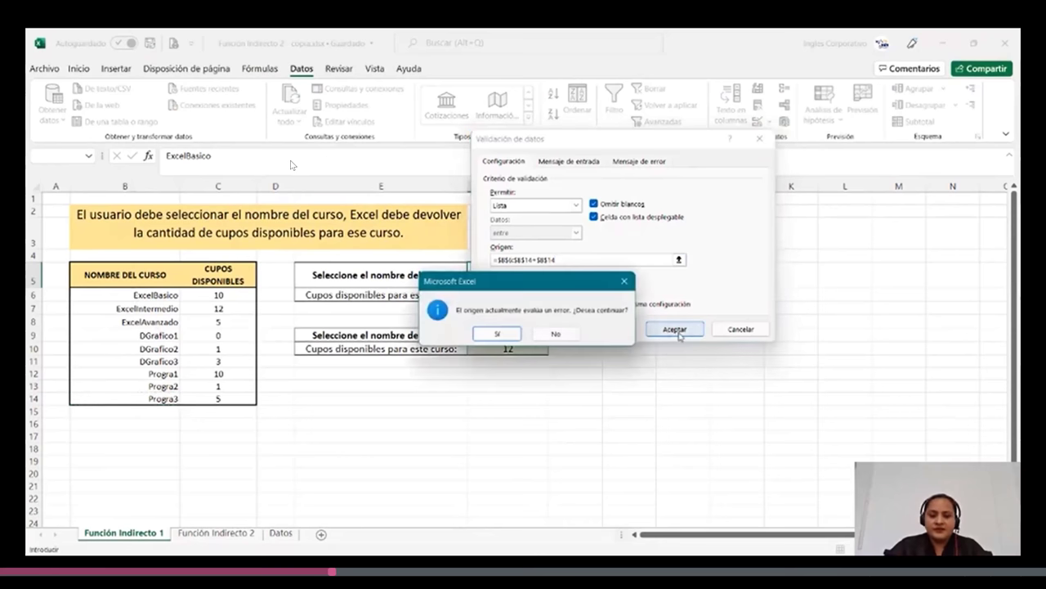
{"action": "left_click", "coordinate": [564, 334]}
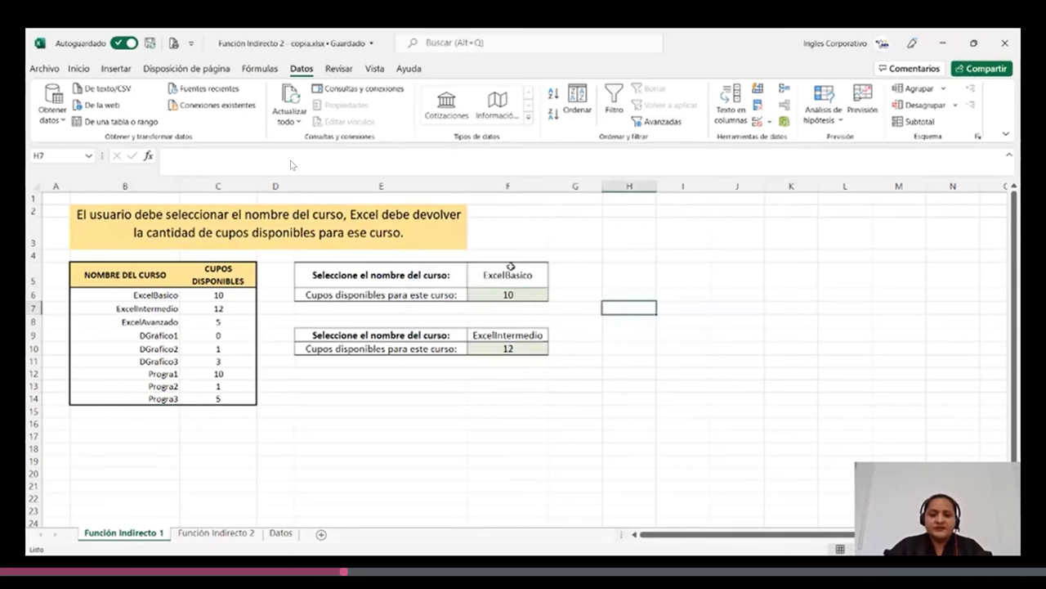
Compare the dropdown options in F5 with the course names in the table and view the formula in F6
{"action": "left_click", "coordinate": [510, 267]}
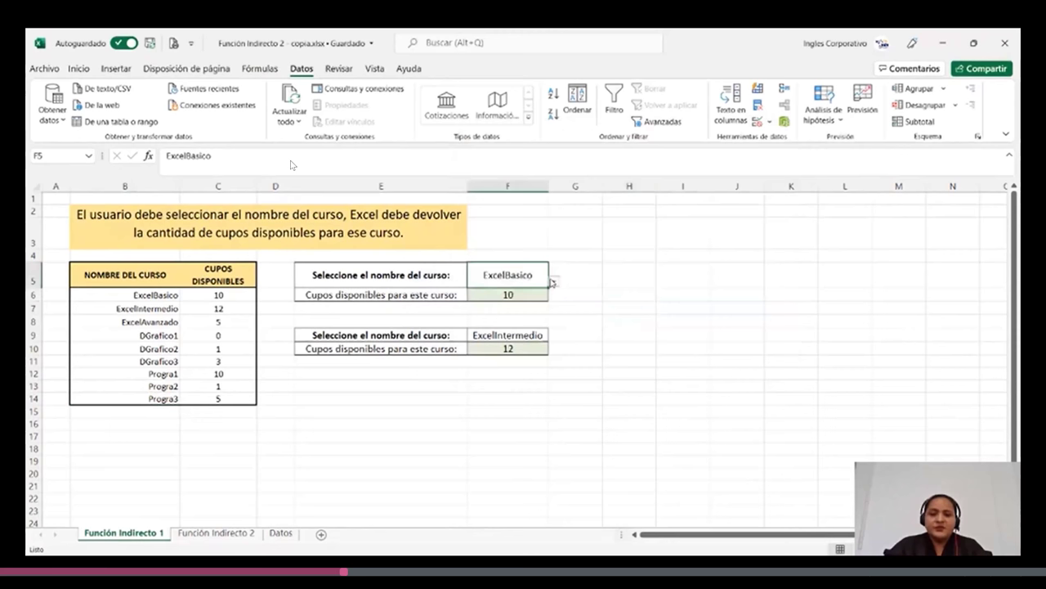
{"action": "left_click", "coordinate": [554, 284]}
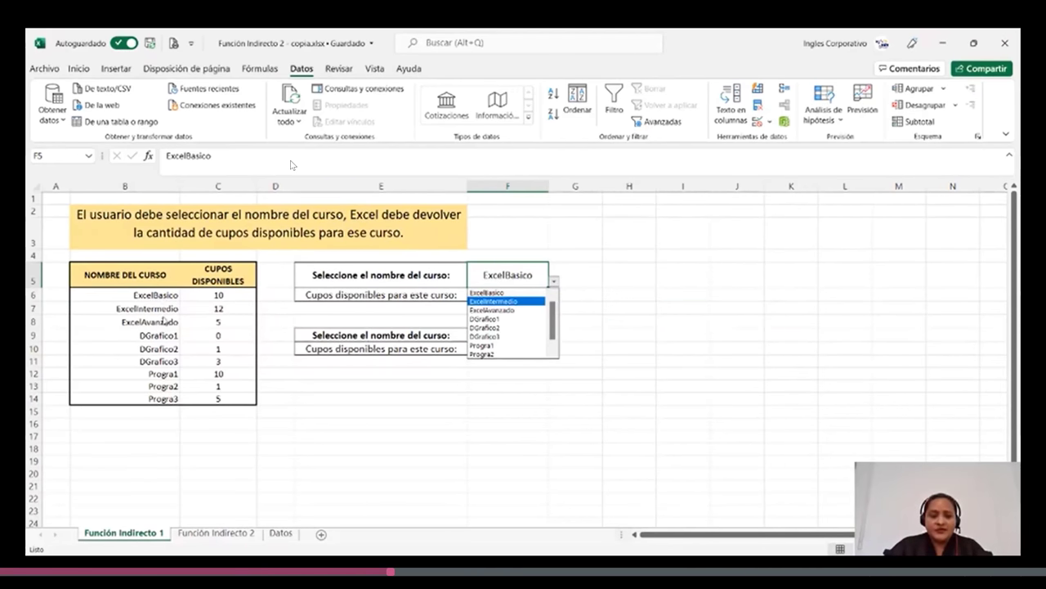
{"action": "key", "text": "Escape"}
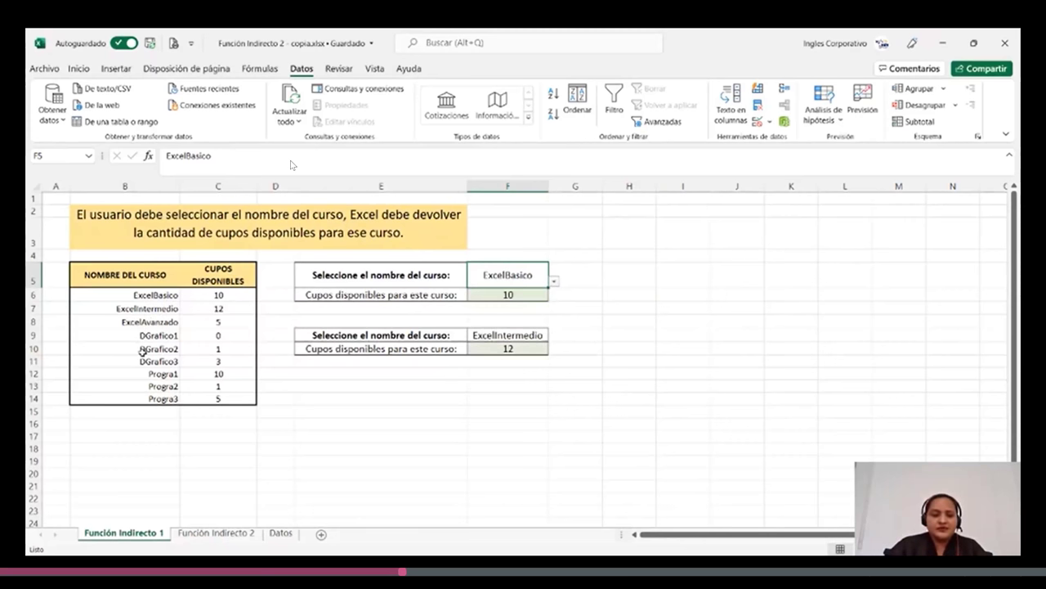
{"action": "left_click", "coordinate": [163, 386]}
{"action": "left_click", "coordinate": [535, 296]}
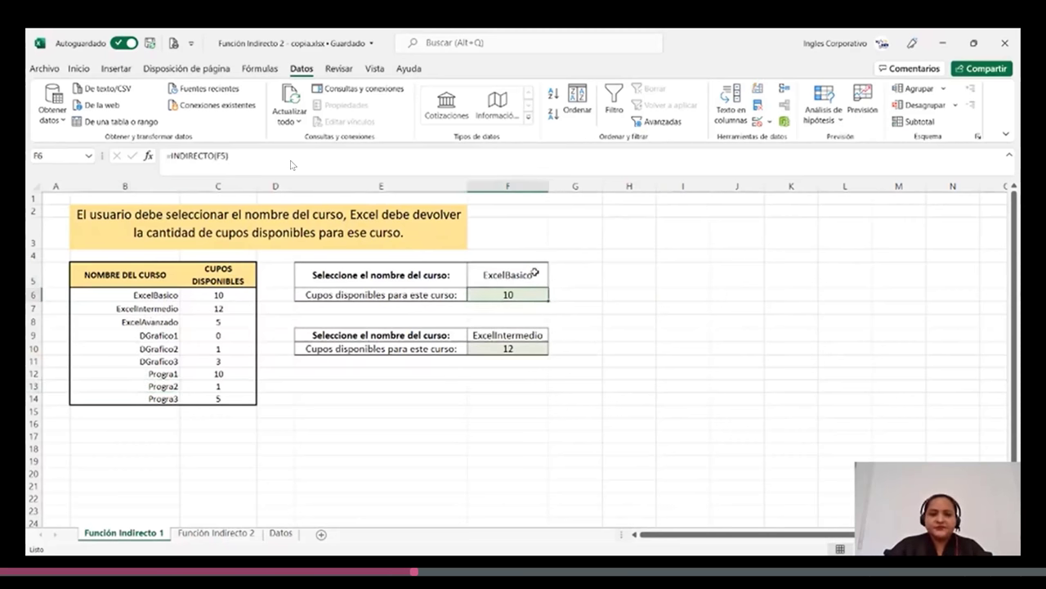
Choose ExcelAvanzado as the course in F5 and check the formula in F6 that depends on it
{"action": "left_click", "coordinate": [535, 273]}
{"action": "left_click", "coordinate": [554, 280]}
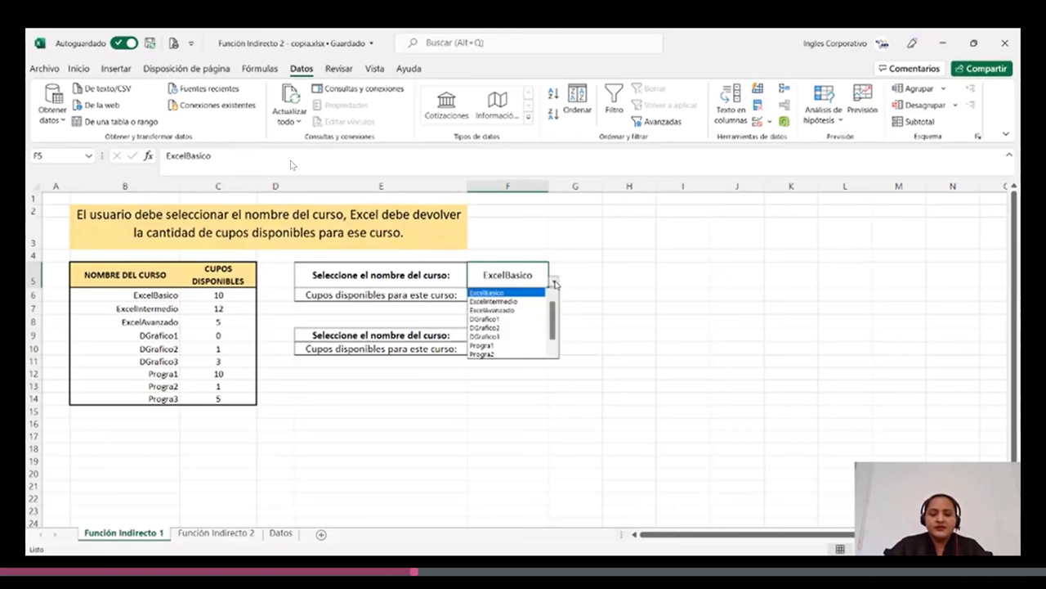
{"action": "left_click", "coordinate": [522, 312]}
{"action": "left_click", "coordinate": [520, 294]}
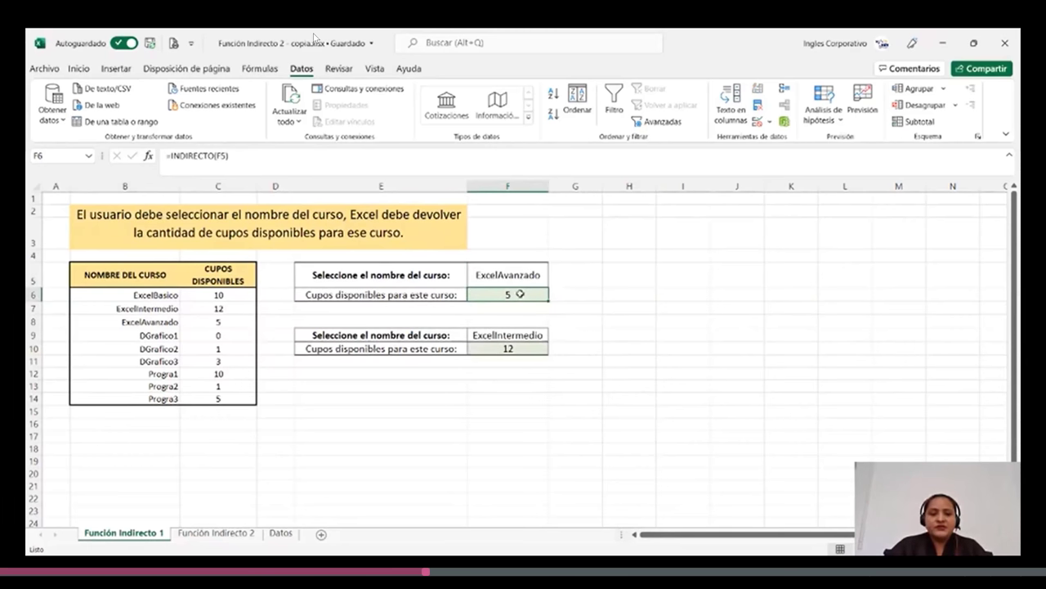
{"action": "double_click", "coordinate": [520, 293]}
{"action": "key", "text": "Return"}
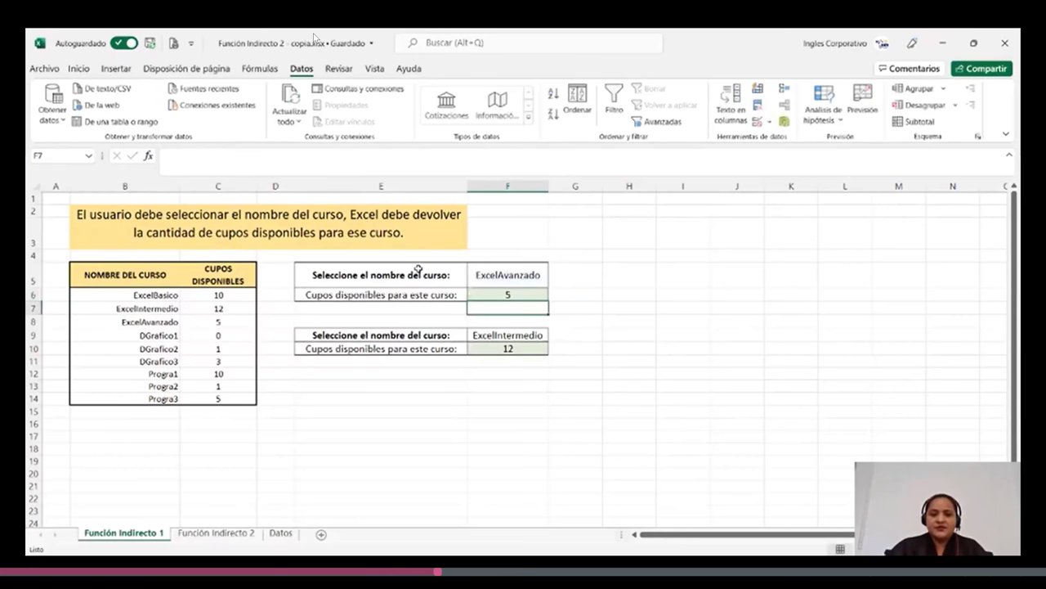
{"action": "left_click", "coordinate": [507, 278]}
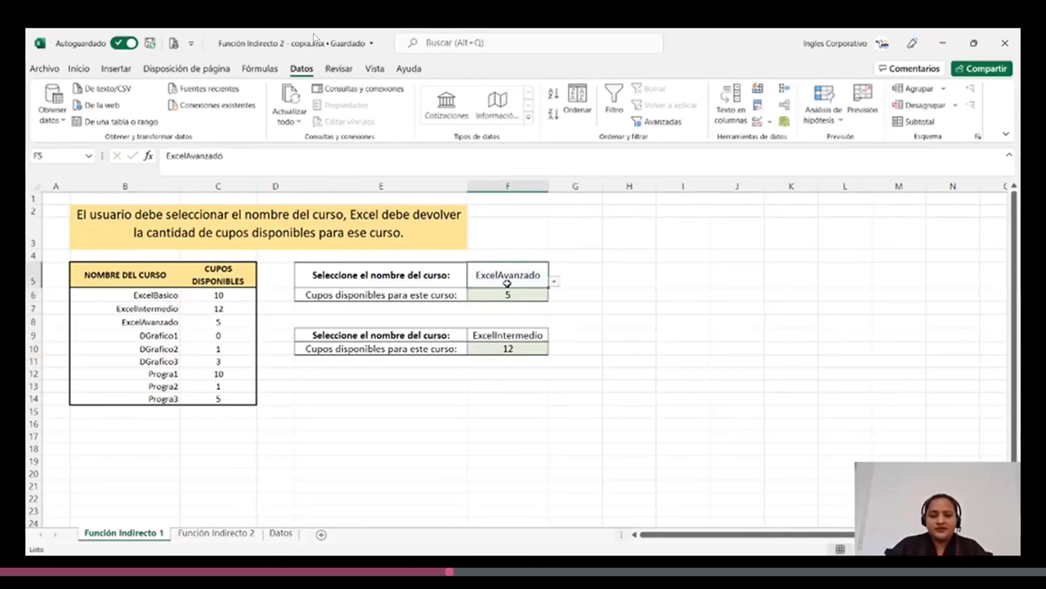
{"action": "key", "text": "Down"}
Choose DGrafico2 as the course name in cell F9
{"action": "left_click", "coordinate": [523, 336]}
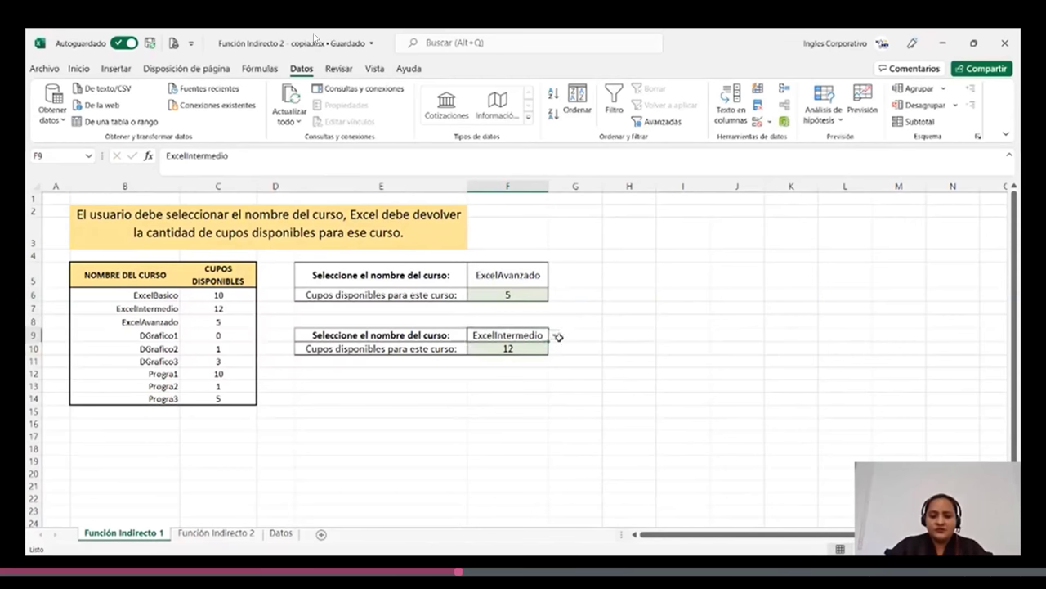
{"action": "left_click", "coordinate": [553, 335]}
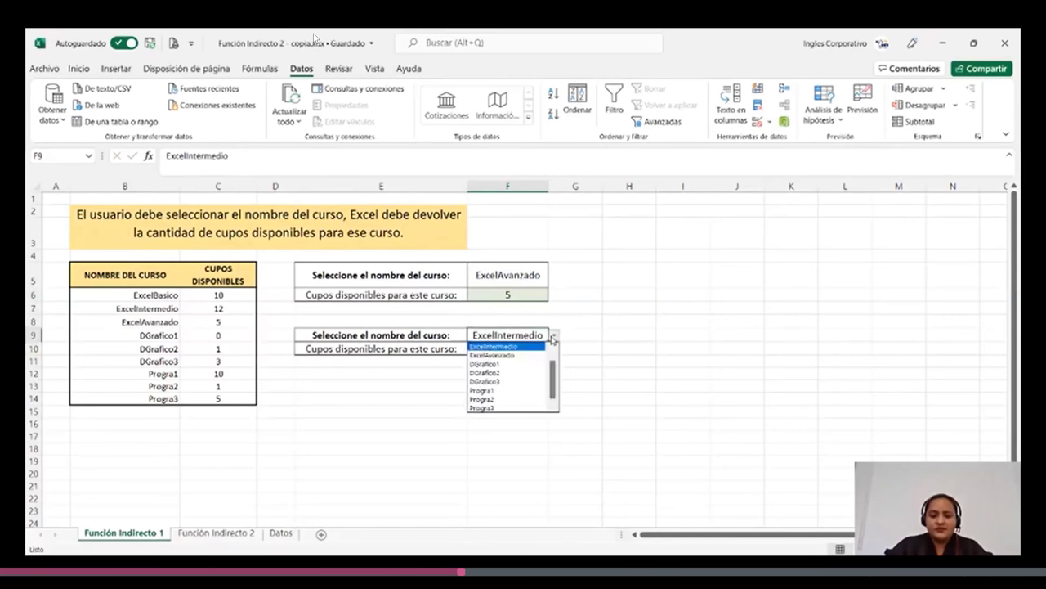
{"action": "left_click", "coordinate": [506, 373]}
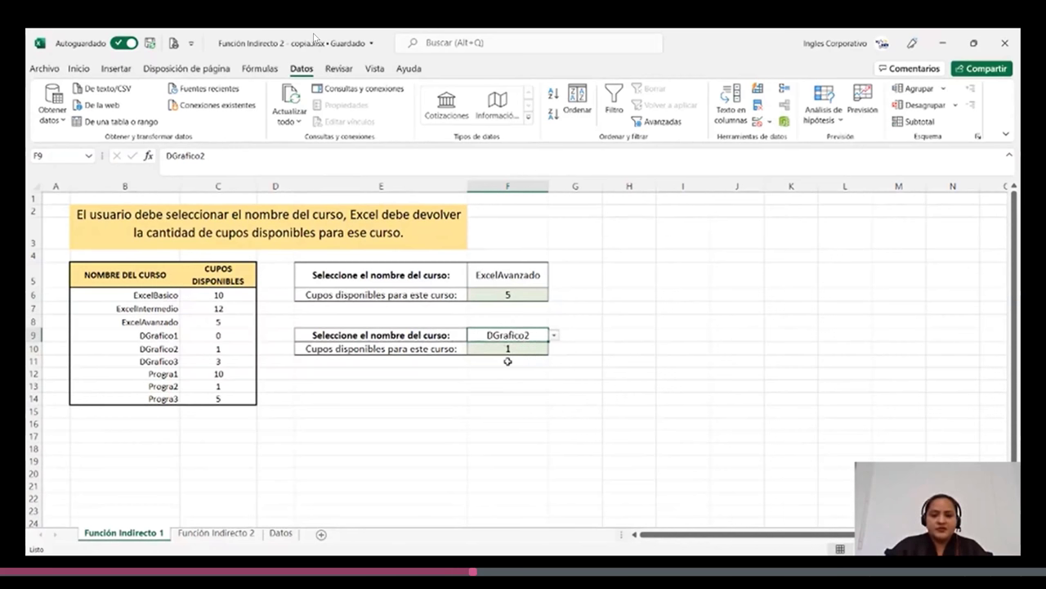
Examine the INDIRECTO formula in F10 and the cell it references, leaving it unedited
{"action": "left_click", "coordinate": [533, 347]}
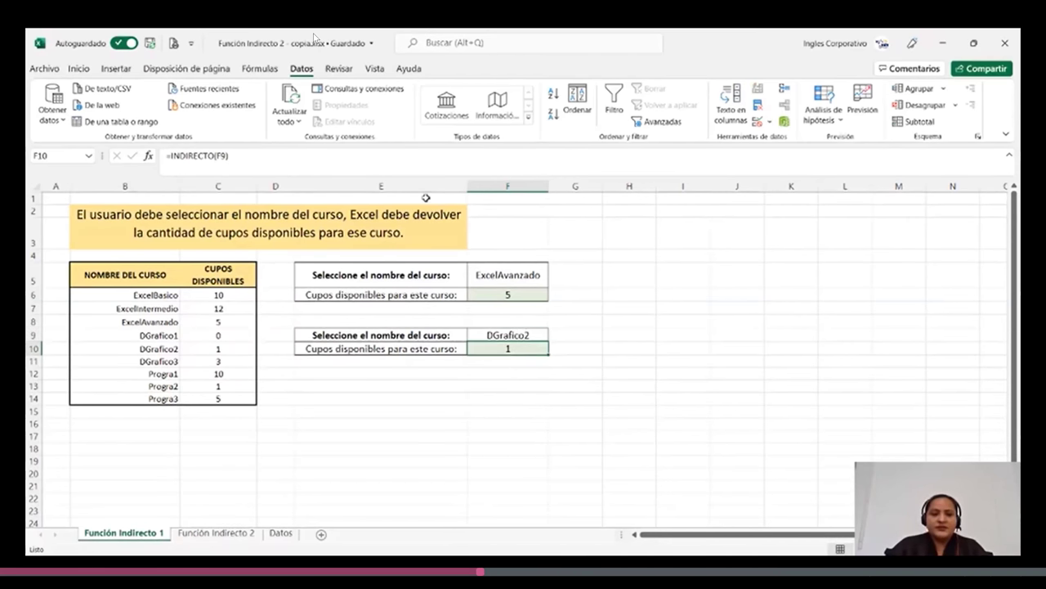
{"action": "left_click", "coordinate": [417, 163]}
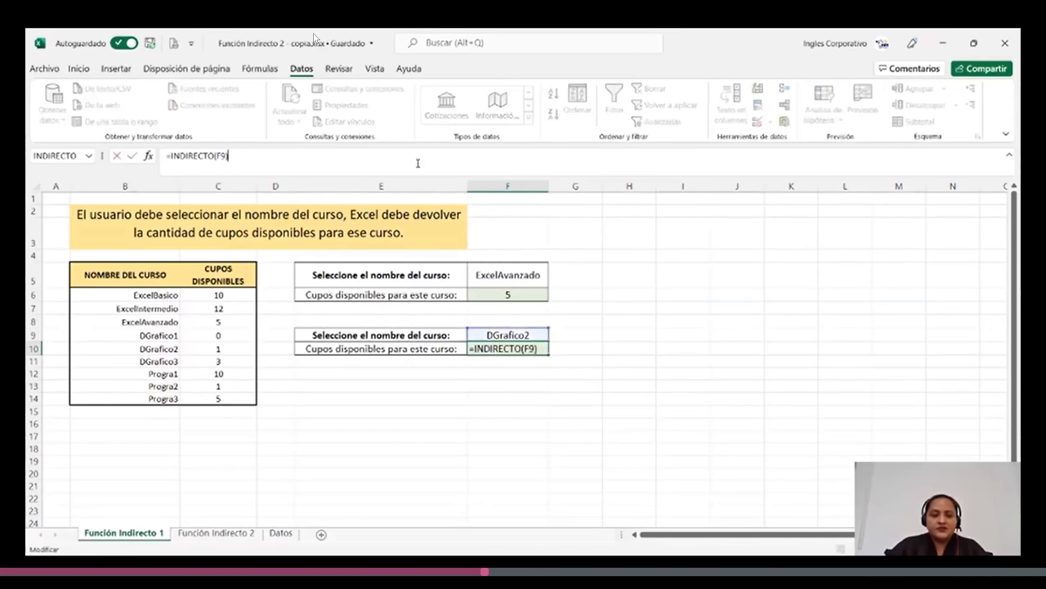
{"action": "key", "text": "Return"}
{"action": "left_click", "coordinate": [506, 409]}
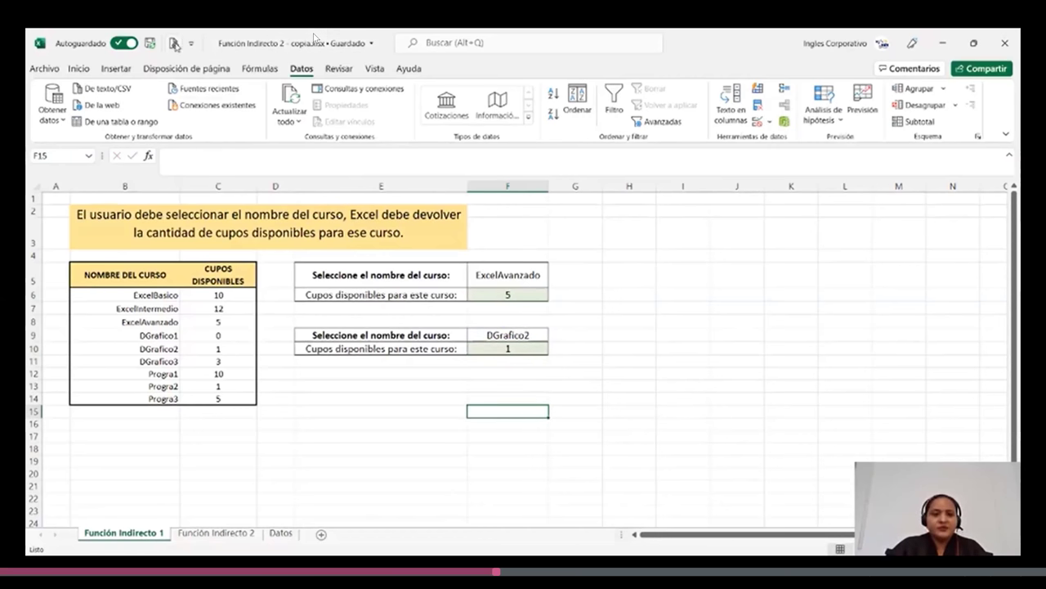
Review the workbook's defined names for the courses, such as Progra1, ExcelIntermedio, ExcelBasico and ExcelAvanzado, and the cells they refer to
{"action": "left_click", "coordinate": [262, 70]}
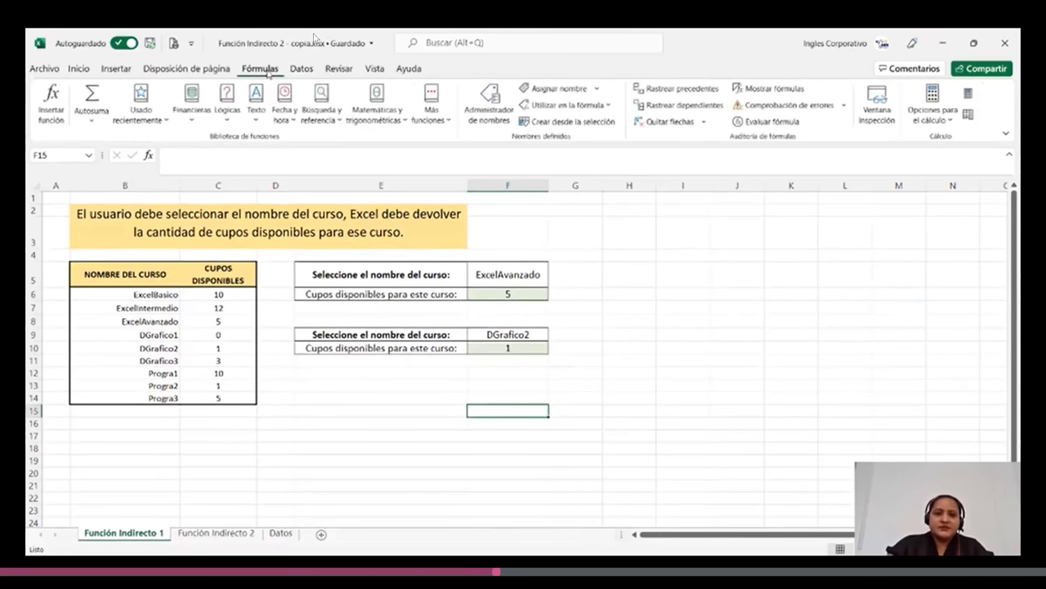
{"action": "left_click", "coordinate": [491, 103]}
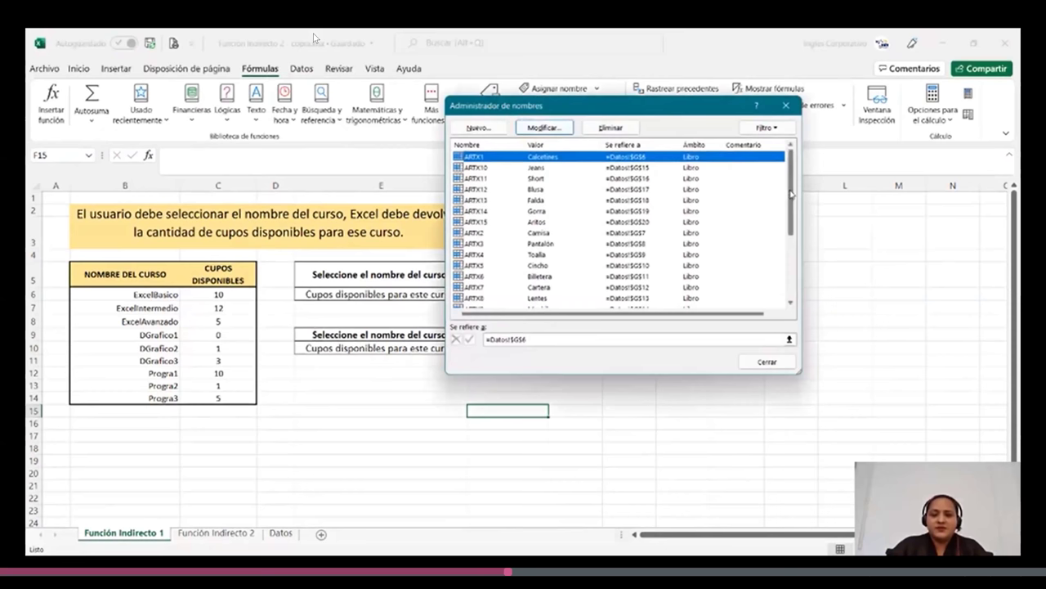
{"action": "left_click_drag", "start_coordinate": [791, 193], "coordinate": [798, 257]}
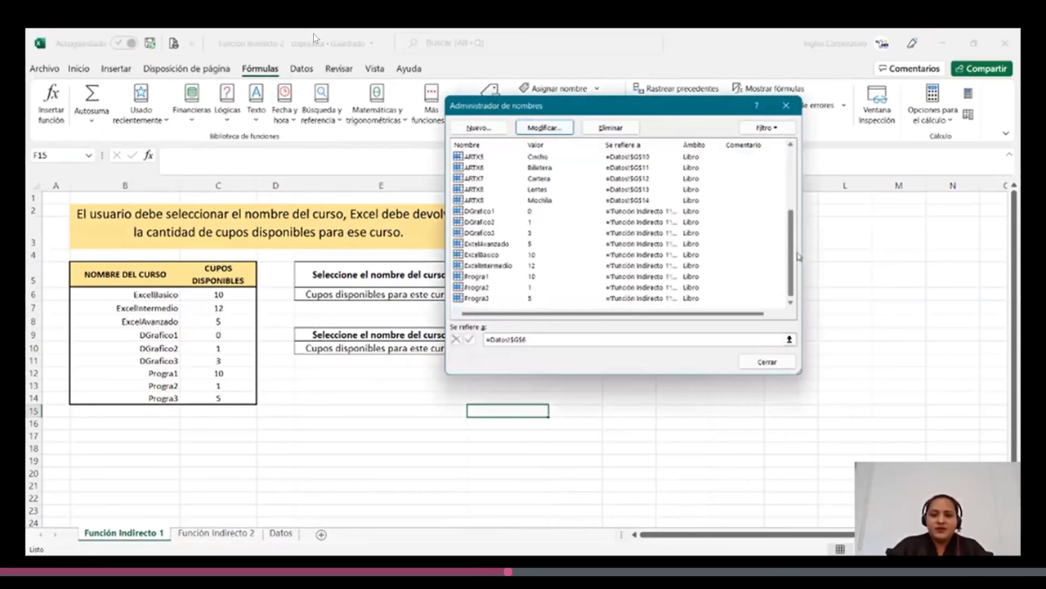
{"action": "left_click", "coordinate": [477, 296]}
{"action": "left_click", "coordinate": [477, 277]}
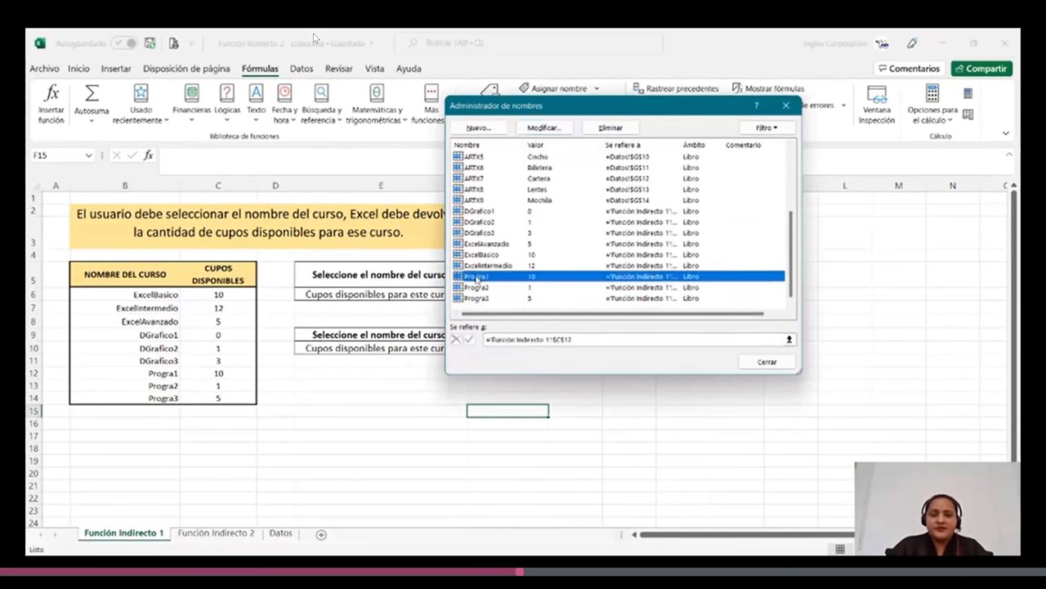
{"action": "left_click", "coordinate": [478, 267]}
{"action": "left_click", "coordinate": [484, 255]}
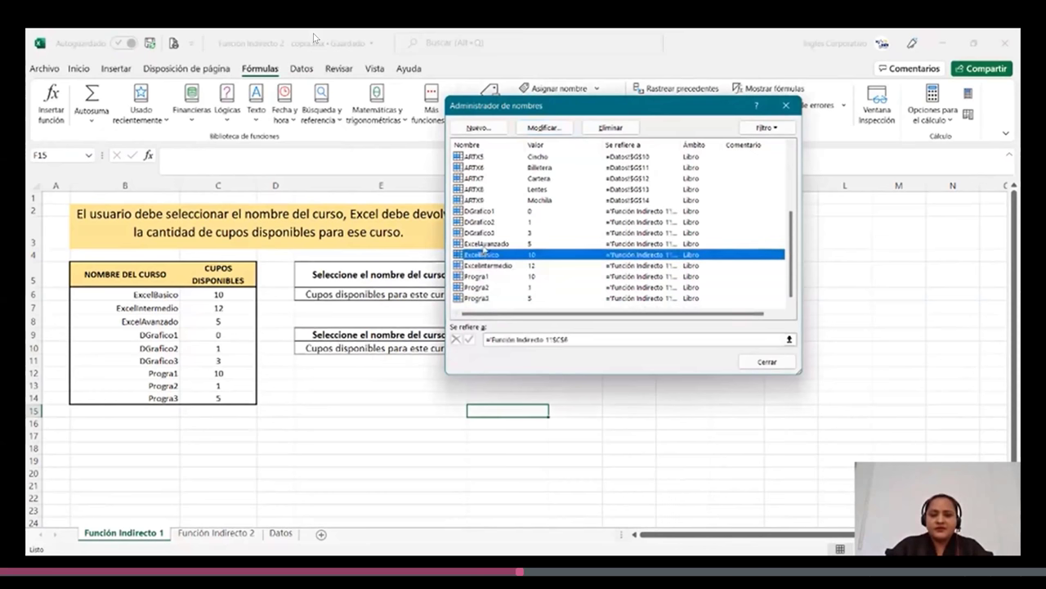
{"action": "left_click", "coordinate": [481, 245]}
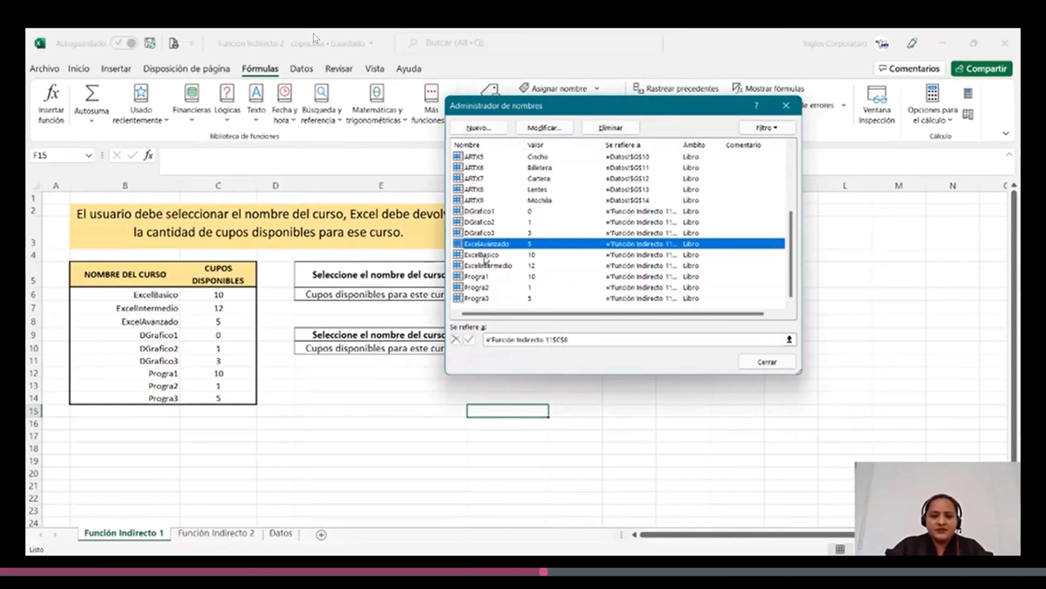
Delete the defined names ExcelBasico and ExcelIntermedio and close the name manager
{"action": "left_click", "coordinate": [505, 255]}
{"action": "left_click", "coordinate": [601, 128]}
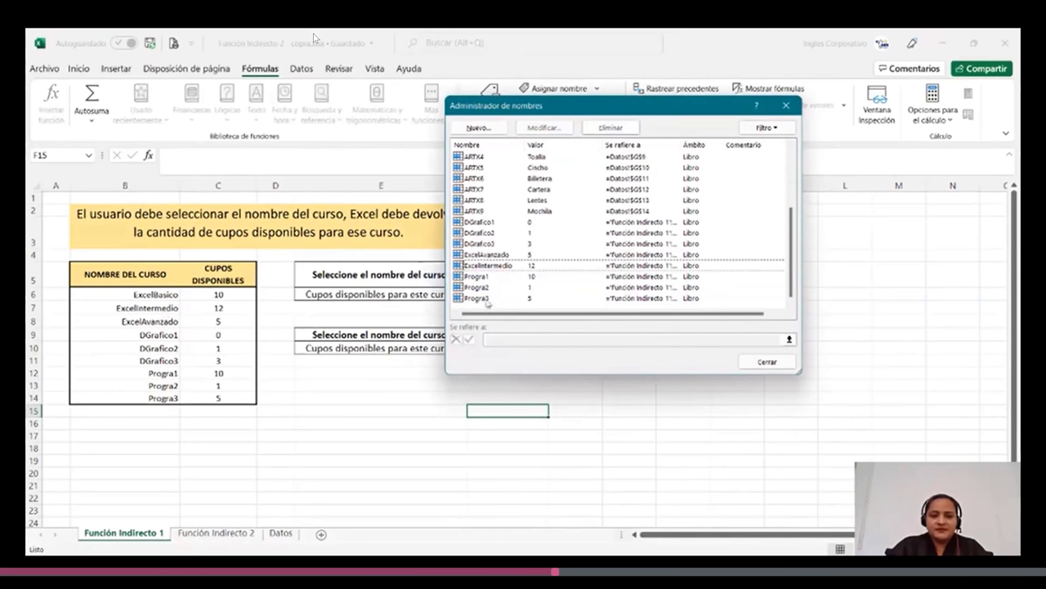
{"action": "left_click", "coordinate": [500, 266]}
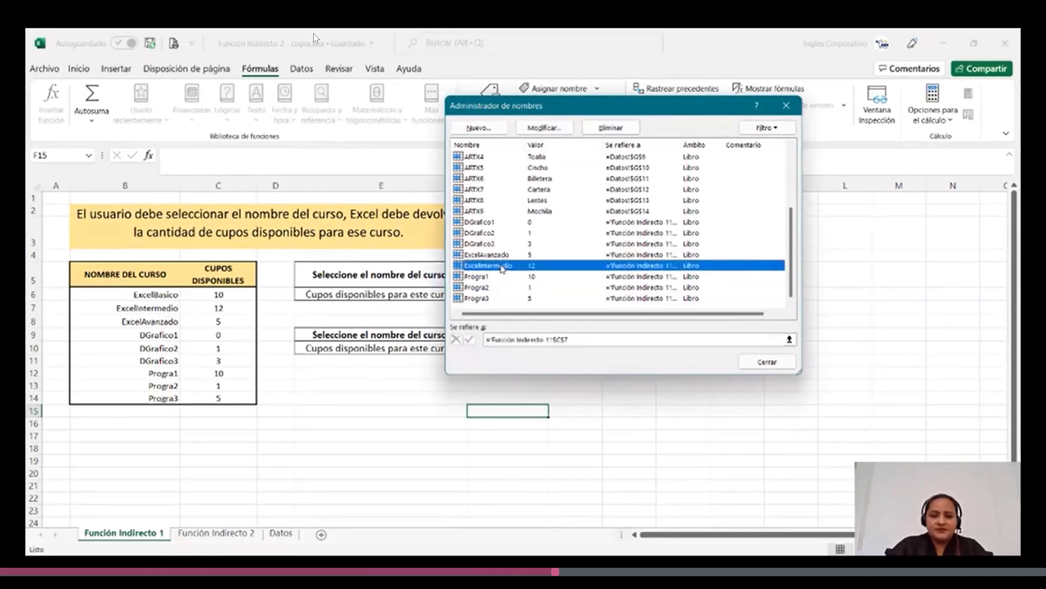
{"action": "left_click", "coordinate": [618, 128]}
{"action": "left_click", "coordinate": [498, 333]}
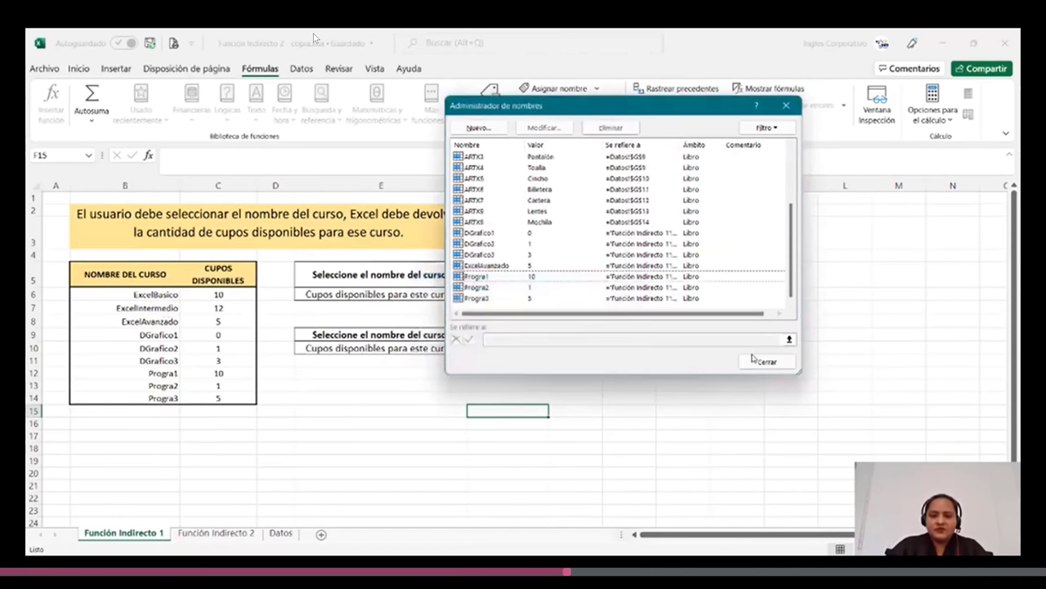
{"action": "left_click", "coordinate": [761, 361]}
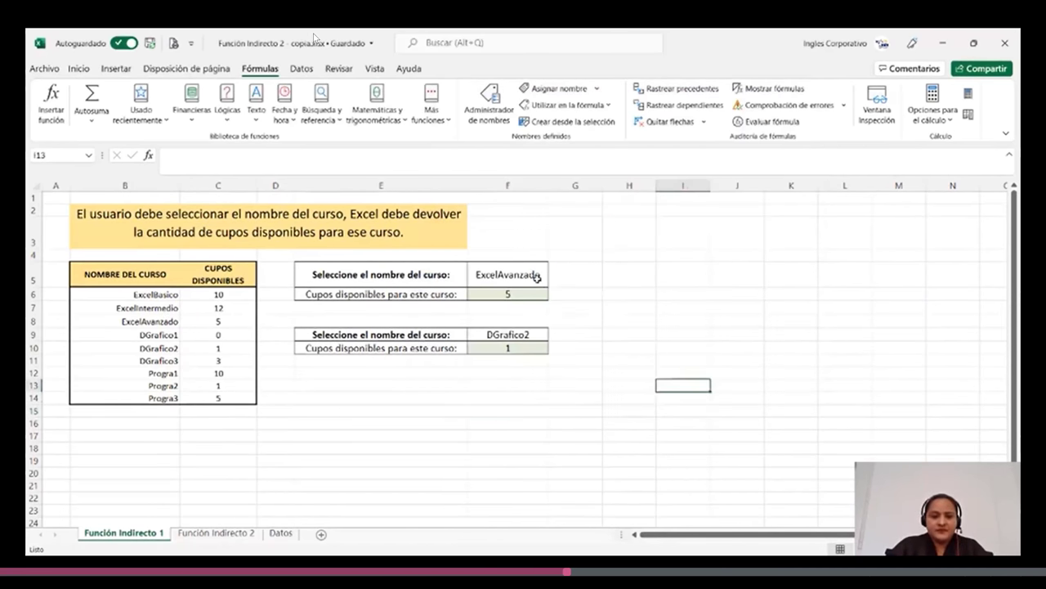
Choose ExcelIntermedio as the course in F5 and check the result of the formula in F6
{"action": "left_click", "coordinate": [538, 277]}
{"action": "left_click", "coordinate": [555, 280]}
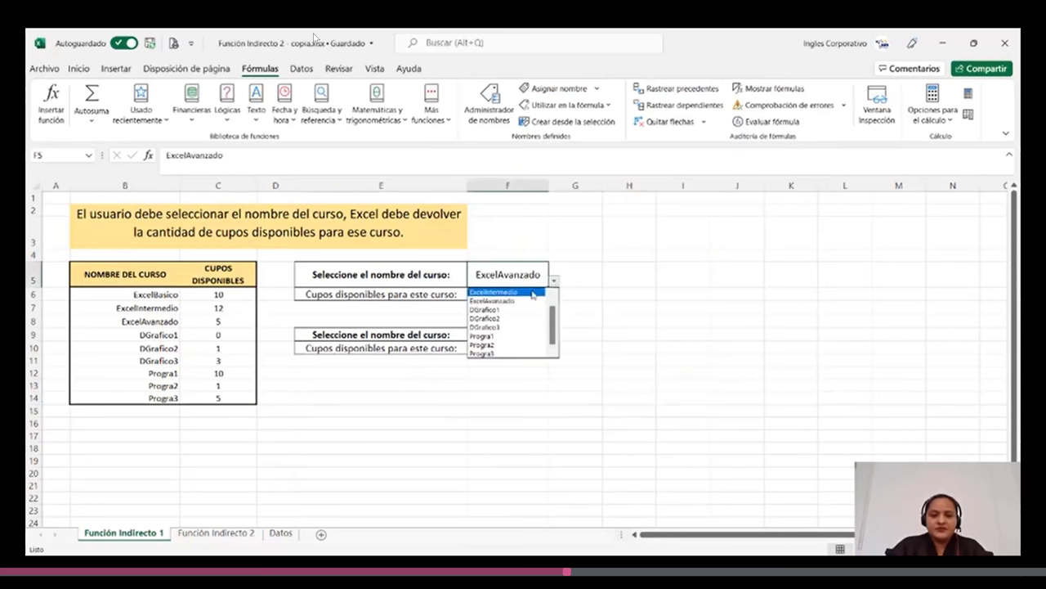
{"action": "left_click", "coordinate": [520, 292]}
{"action": "left_click", "coordinate": [531, 293]}
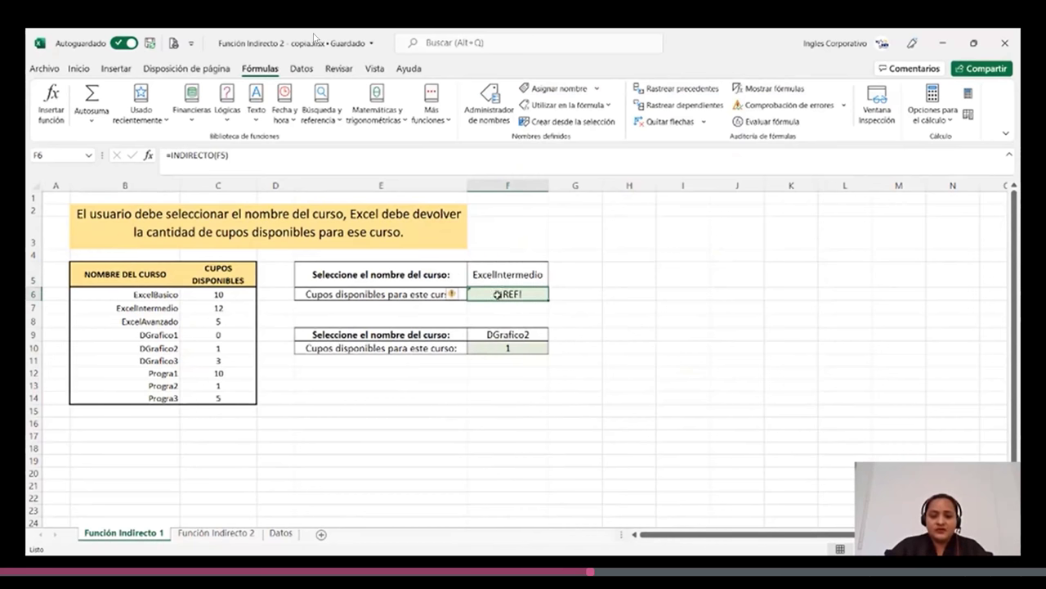
Clear the INDIRECTO formula from cell F6, leaving the cell empty
{"action": "left_click", "coordinate": [520, 276]}
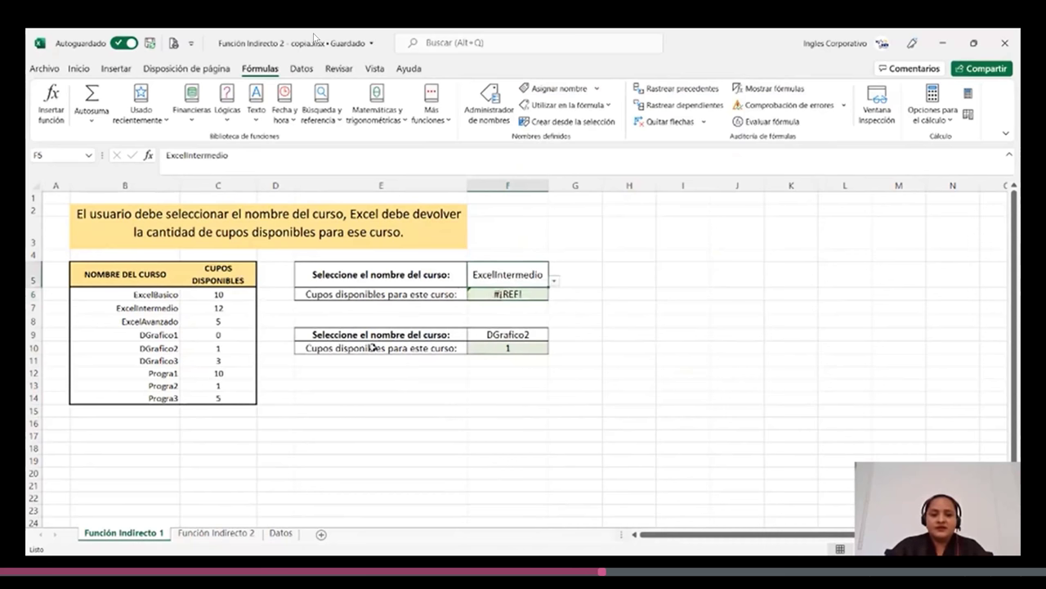
{"action": "key", "text": "Down"}
{"action": "left_click", "coordinate": [400, 159]}
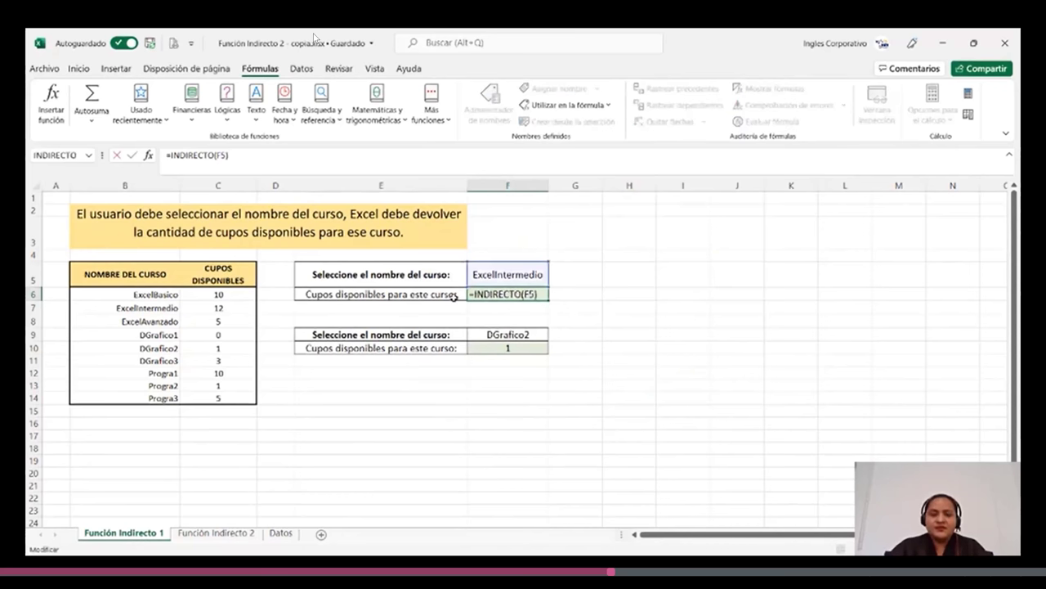
{"action": "key", "text": "ctrl+a"}
{"action": "key", "text": "BackSpace"}
{"action": "left_click", "coordinate": [759, 333]}
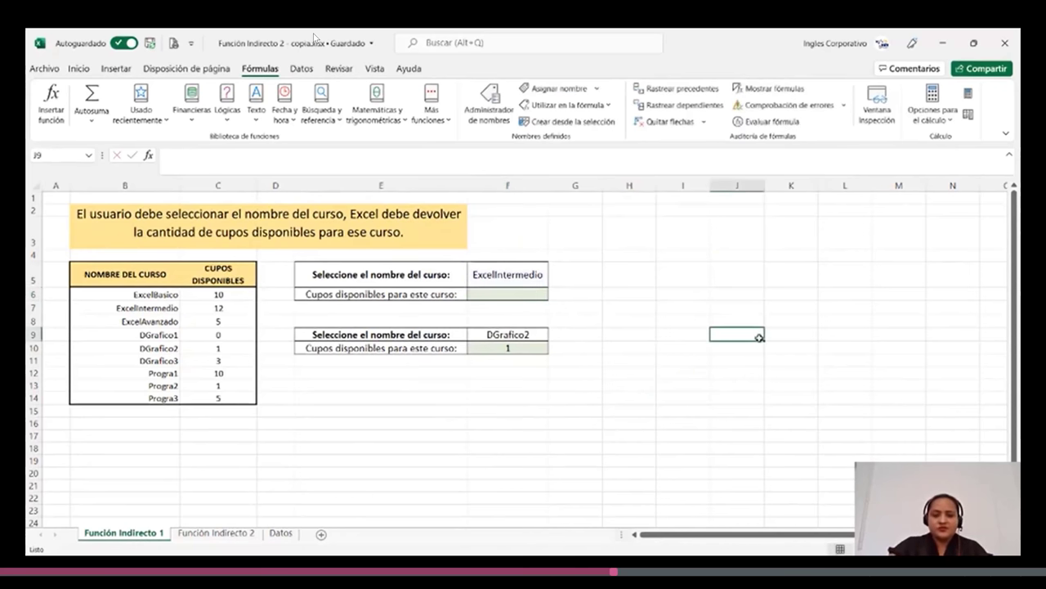
{"action": "left_click", "coordinate": [538, 279]}
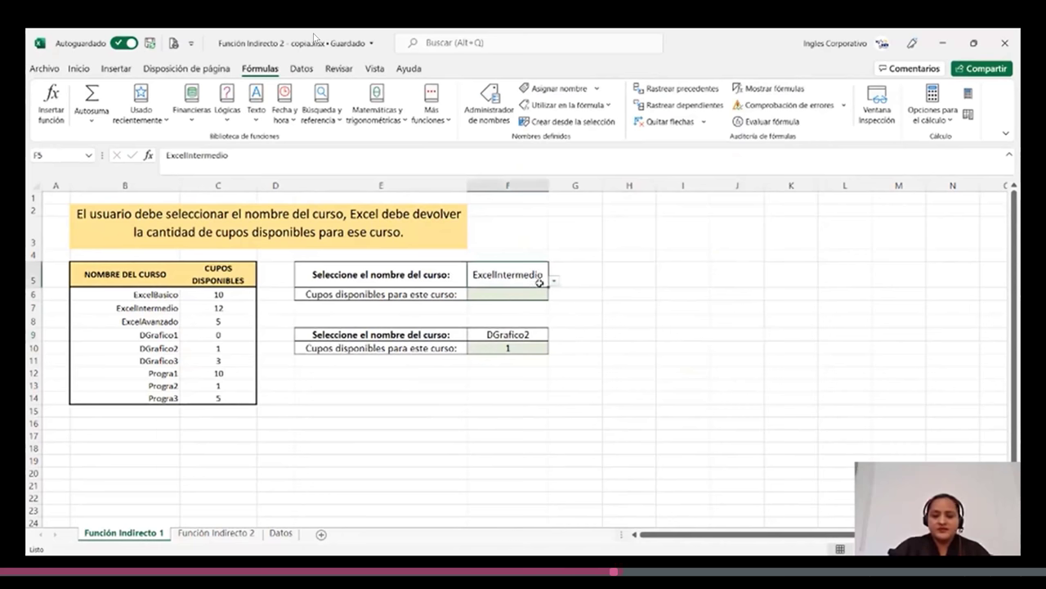
{"action": "left_click", "coordinate": [636, 344]}
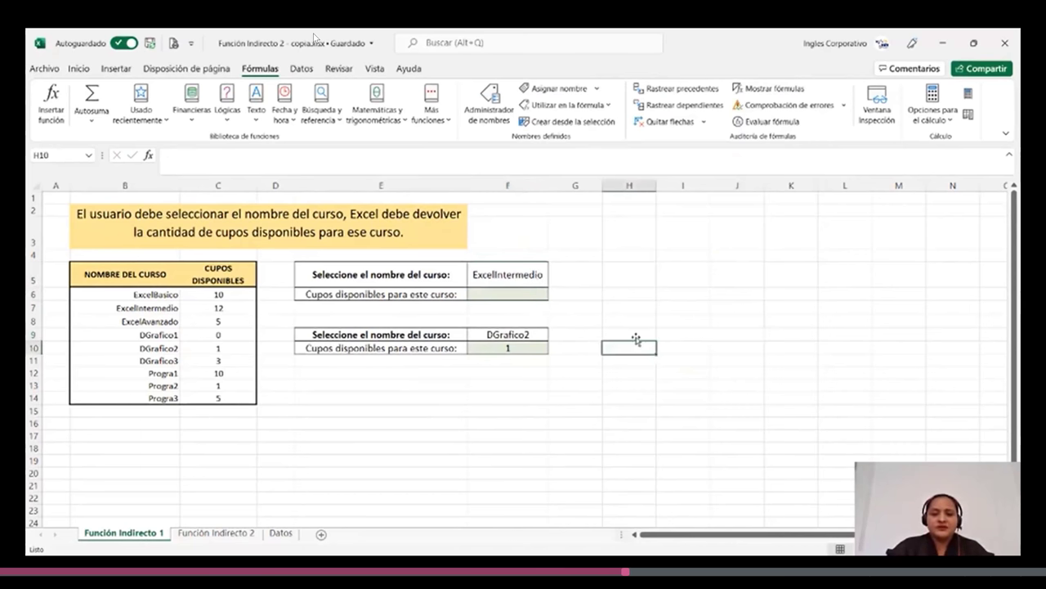
{"action": "left_click", "coordinate": [524, 275]}
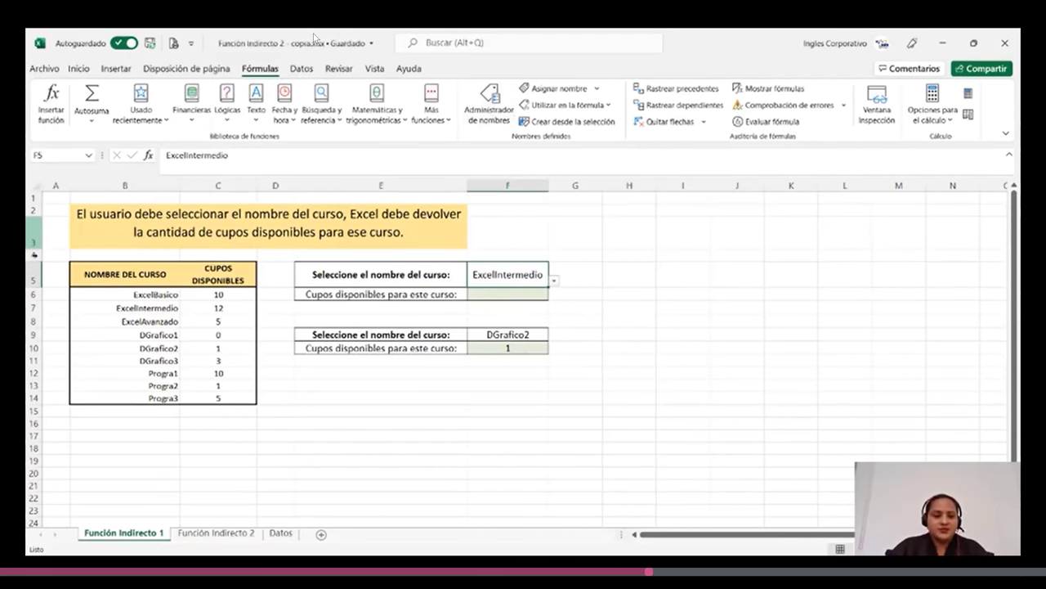
{"action": "left_click", "coordinate": [332, 397]}
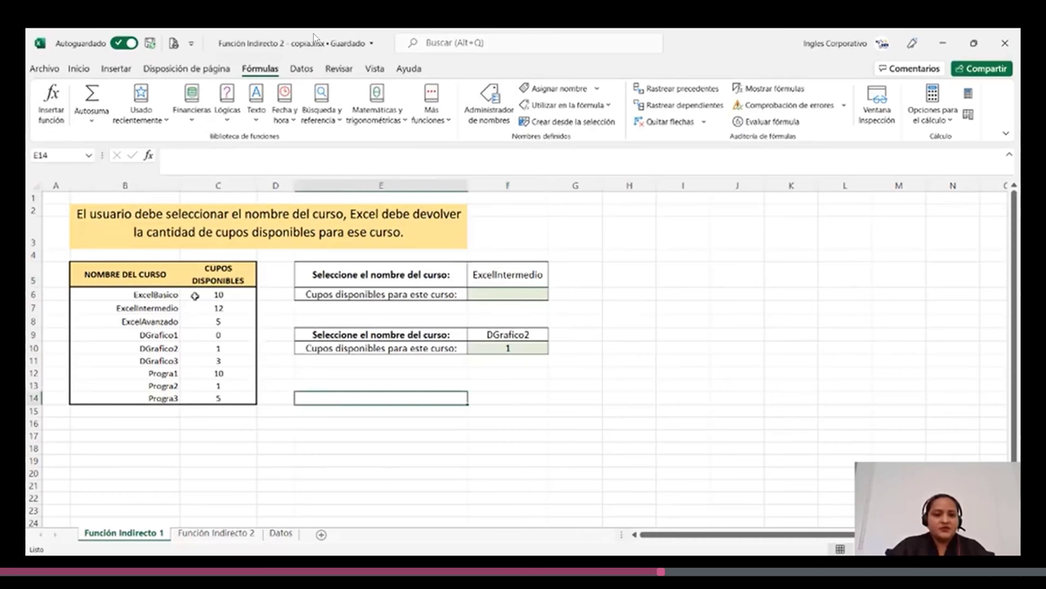
Assign the name ExcelBasico to cell C6 and reselect the cell to check its name
{"action": "left_click", "coordinate": [200, 292]}
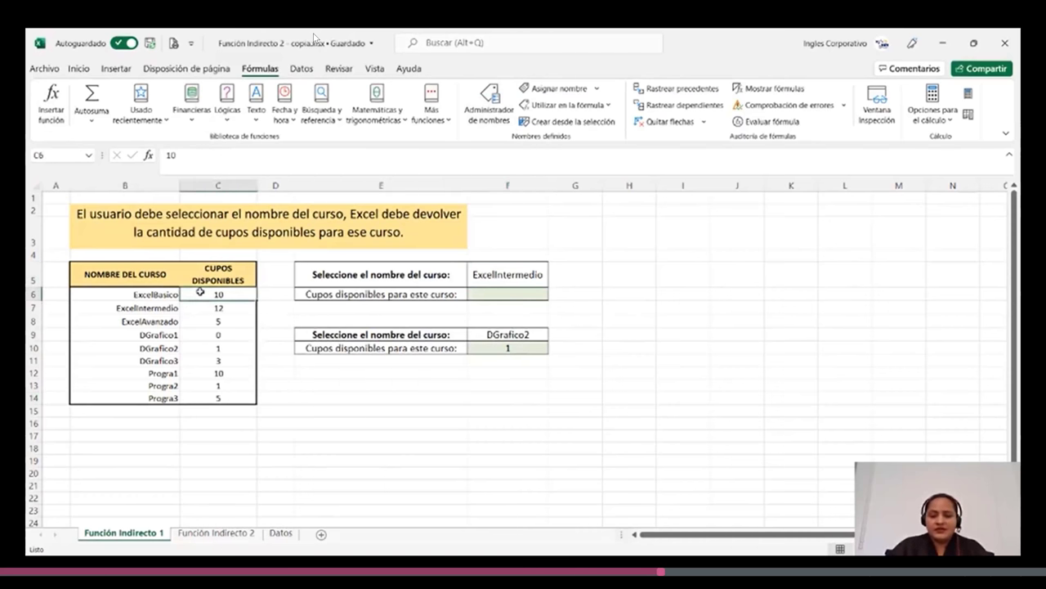
{"action": "left_click", "coordinate": [82, 152]}
{"action": "key", "text": "BackSpace"}
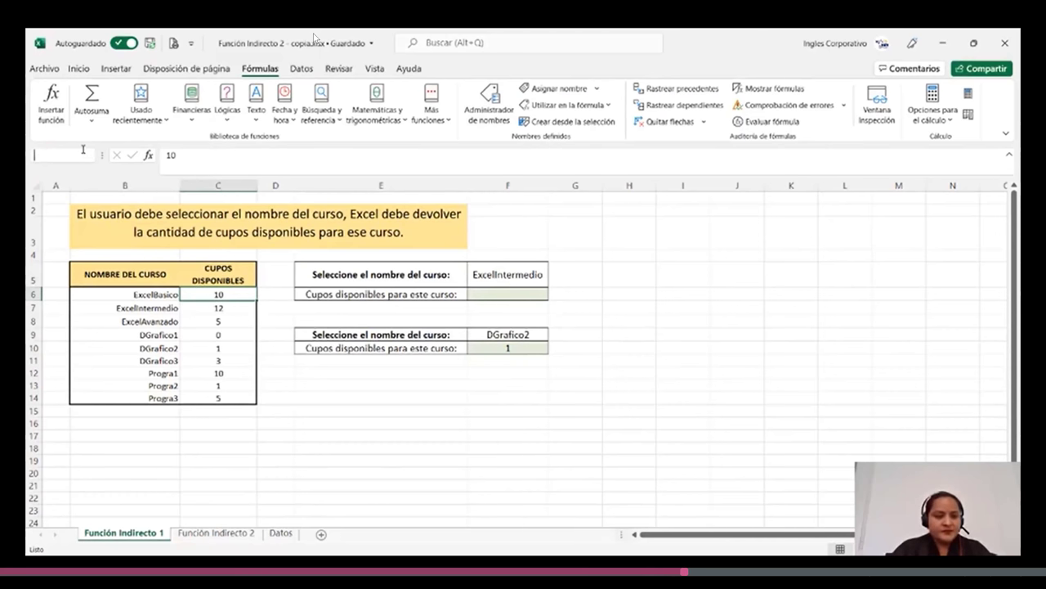
{"action": "type", "text": "Exce"}
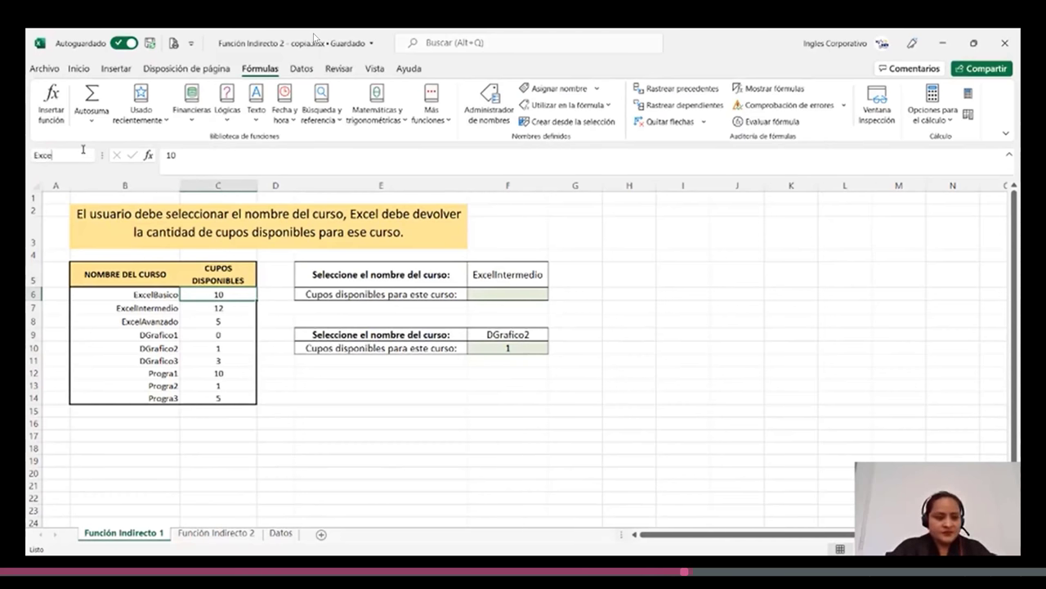
{"action": "type", "text": "lB"}
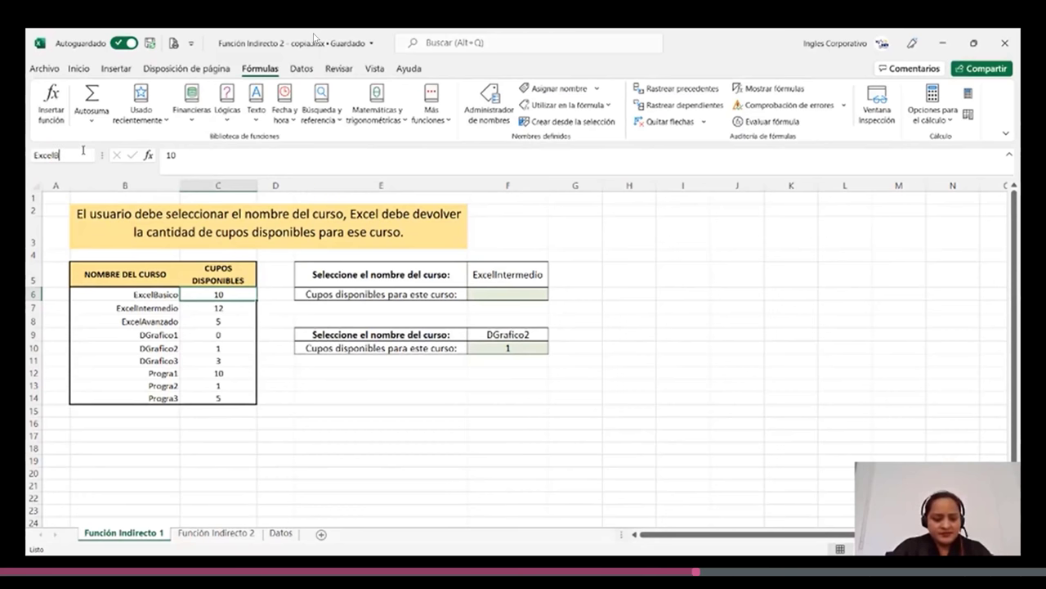
{"action": "type", "text": "asic"}
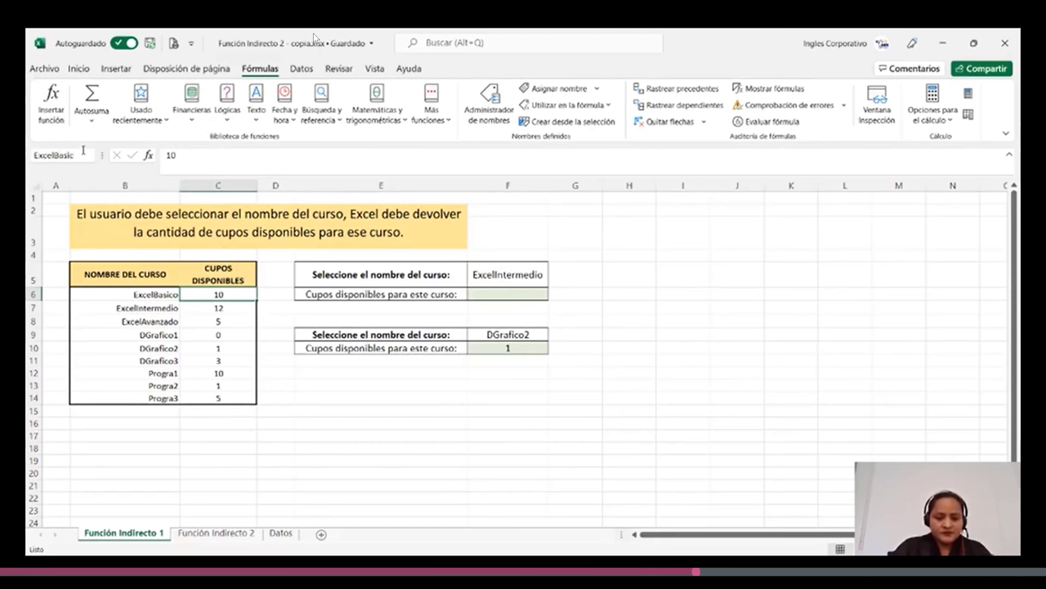
{"action": "type", "text": "o"}
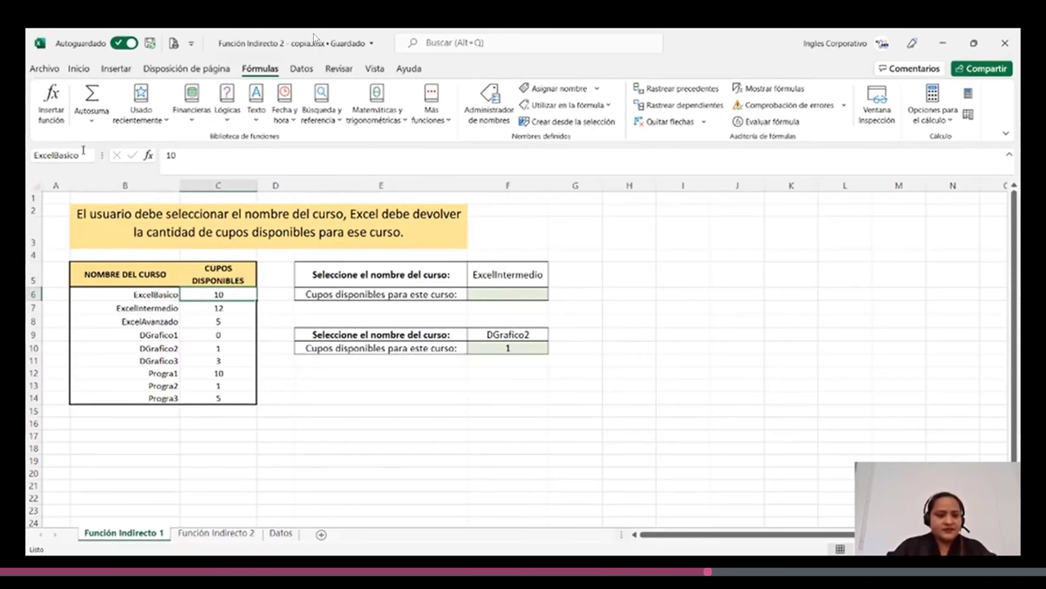
{"action": "key", "text": "Return"}
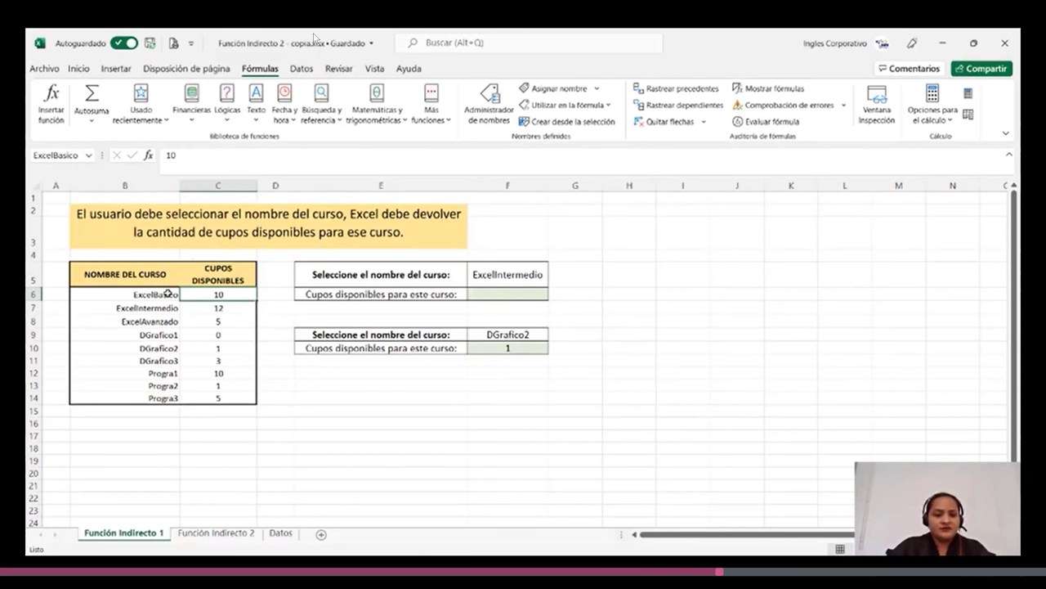
{"action": "left_click", "coordinate": [381, 410]}
{"action": "left_click", "coordinate": [196, 290]}
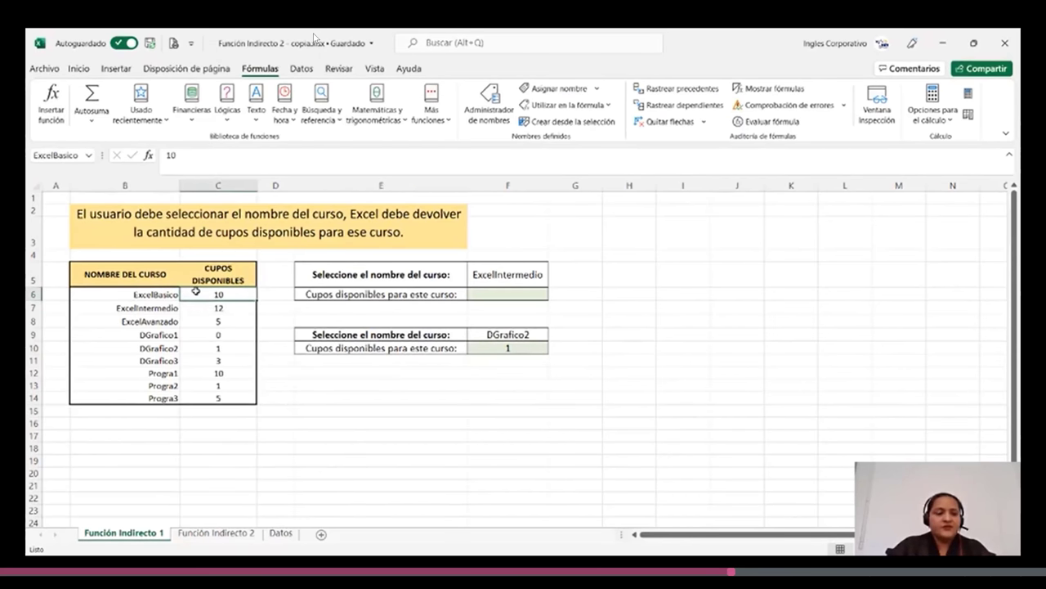
{"action": "left_click", "coordinate": [362, 434]}
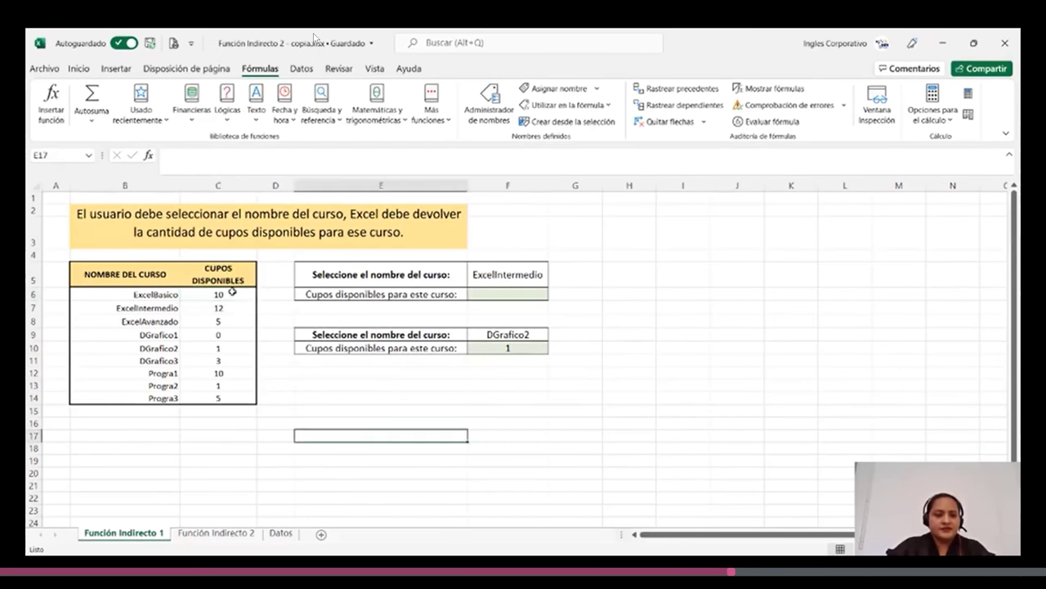
Choose ExcelBasico as the course in F5 and select the empty result cell F6
{"action": "left_click", "coordinate": [543, 275]}
{"action": "left_click", "coordinate": [555, 280]}
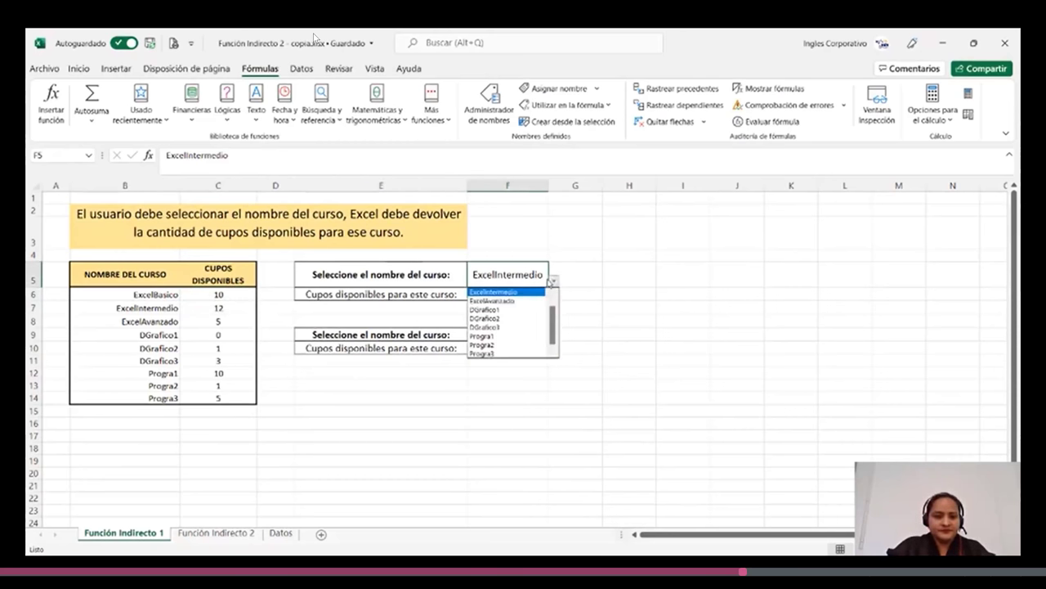
{"action": "scroll", "coordinate": [552, 329], "scroll_direction": "up", "scroll_amount": 1}
{"action": "left_click", "coordinate": [527, 292]}
{"action": "left_click", "coordinate": [530, 293]}
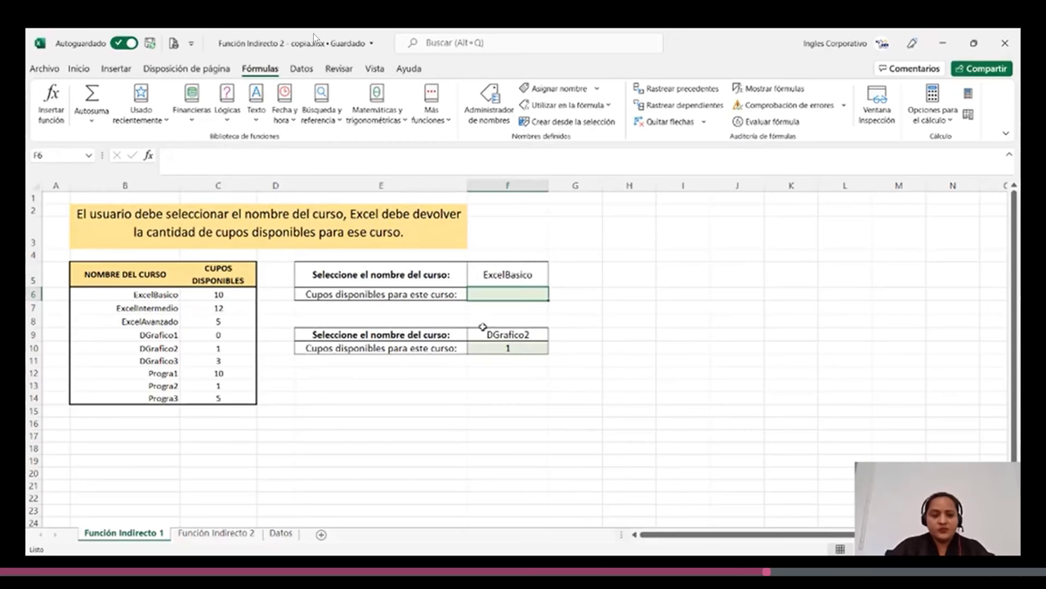
{"action": "left_click", "coordinate": [629, 315]}
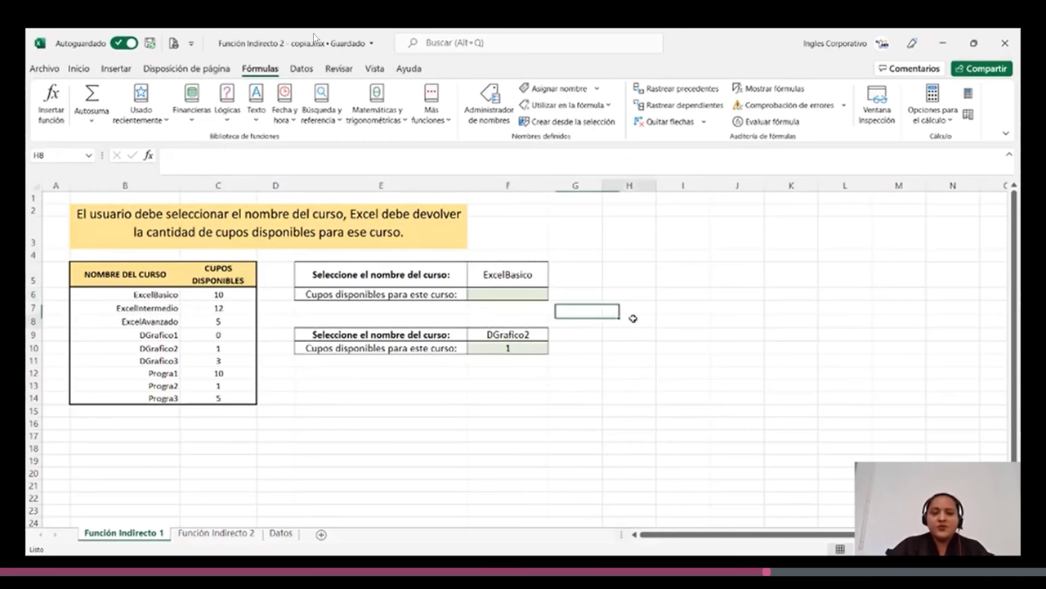
{"action": "left_click", "coordinate": [524, 296]}
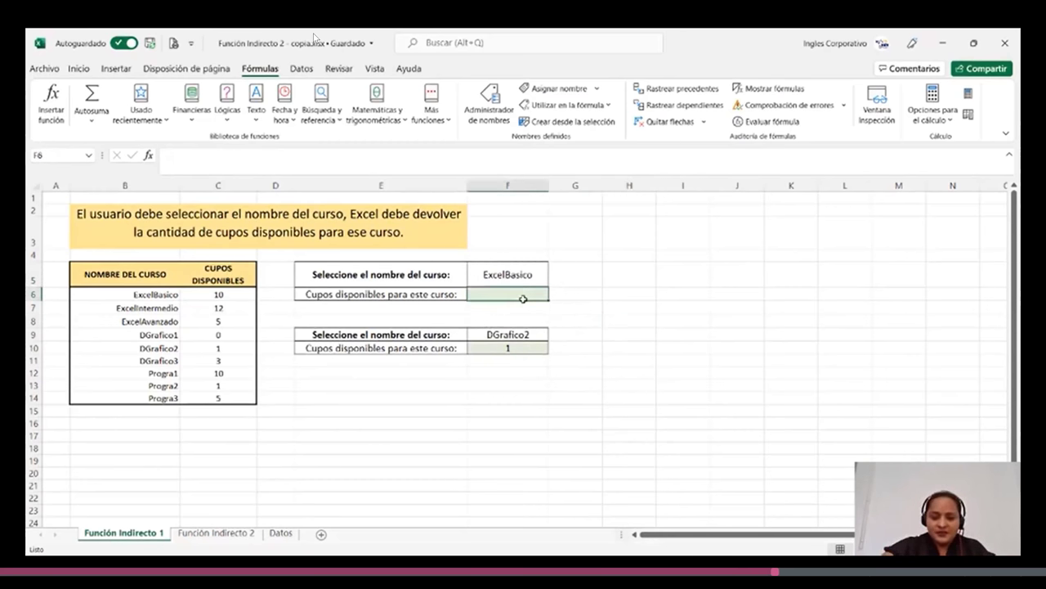
Enter the formula =INDIRECTO(F5) in cell F6 and reselect the cell to check it against the course in F5
{"action": "type", "text": "=in"}
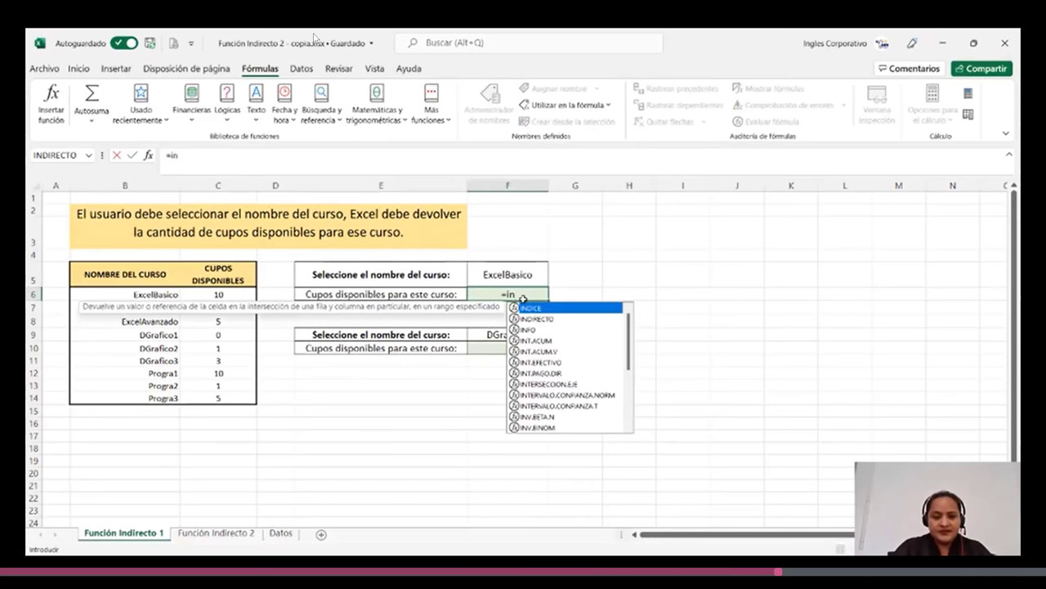
{"action": "type", "text": "dir"}
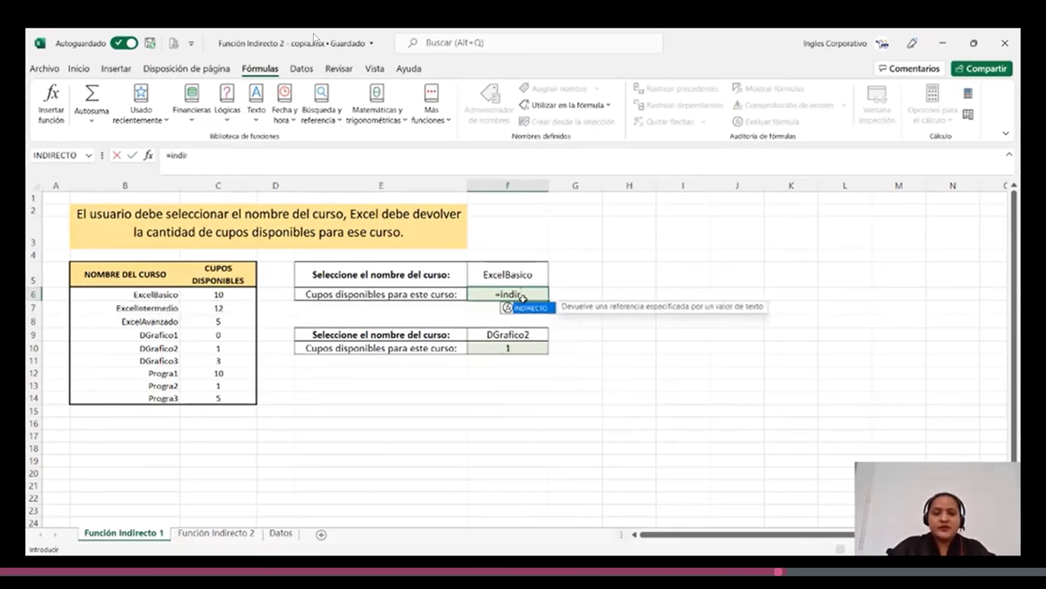
{"action": "double_click", "coordinate": [544, 309]}
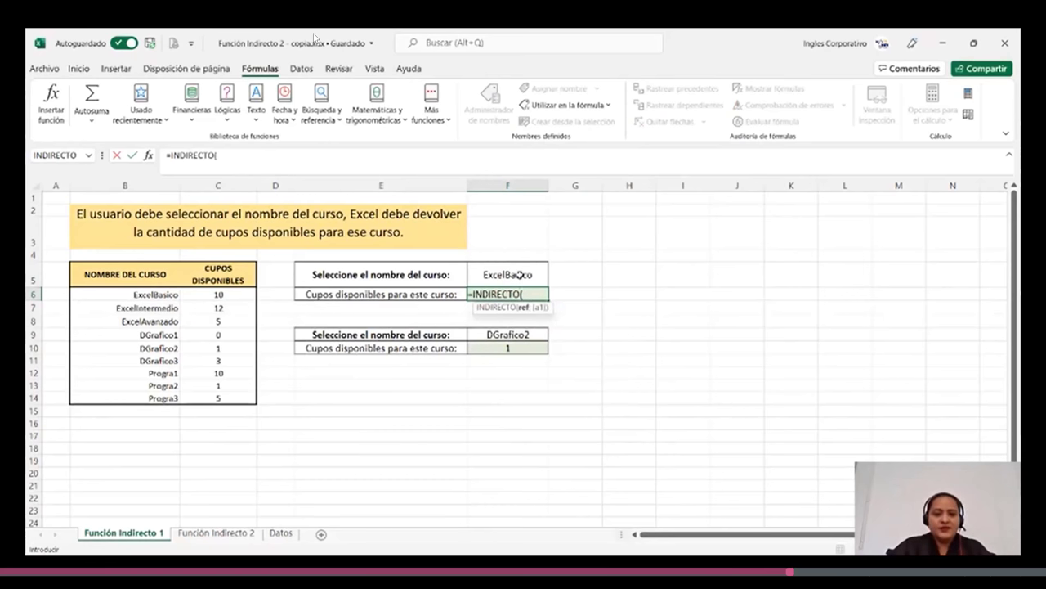
{"action": "left_click", "coordinate": [520, 275]}
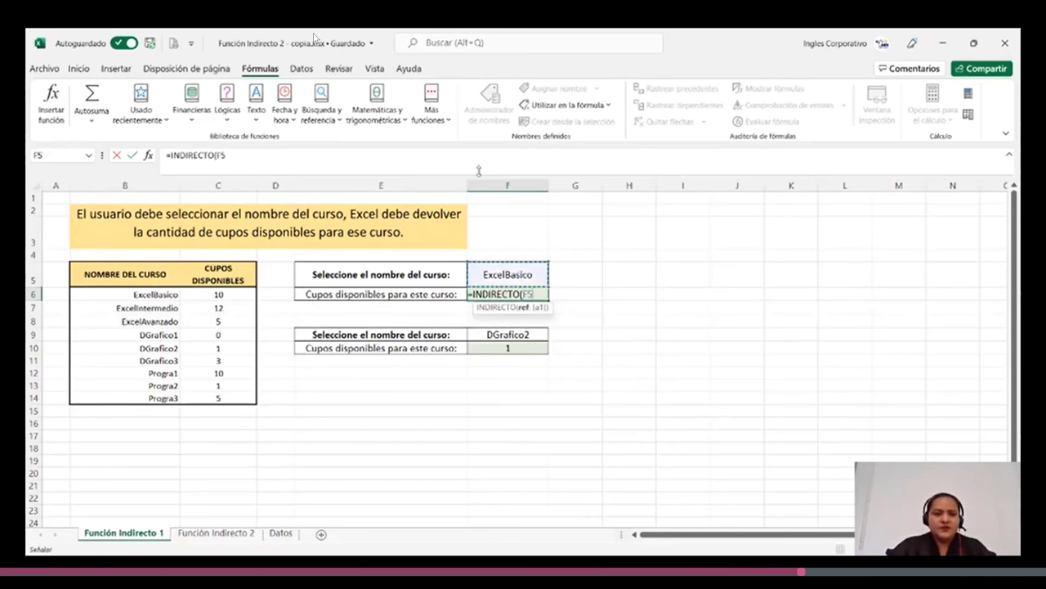
{"action": "left_click", "coordinate": [313, 151]}
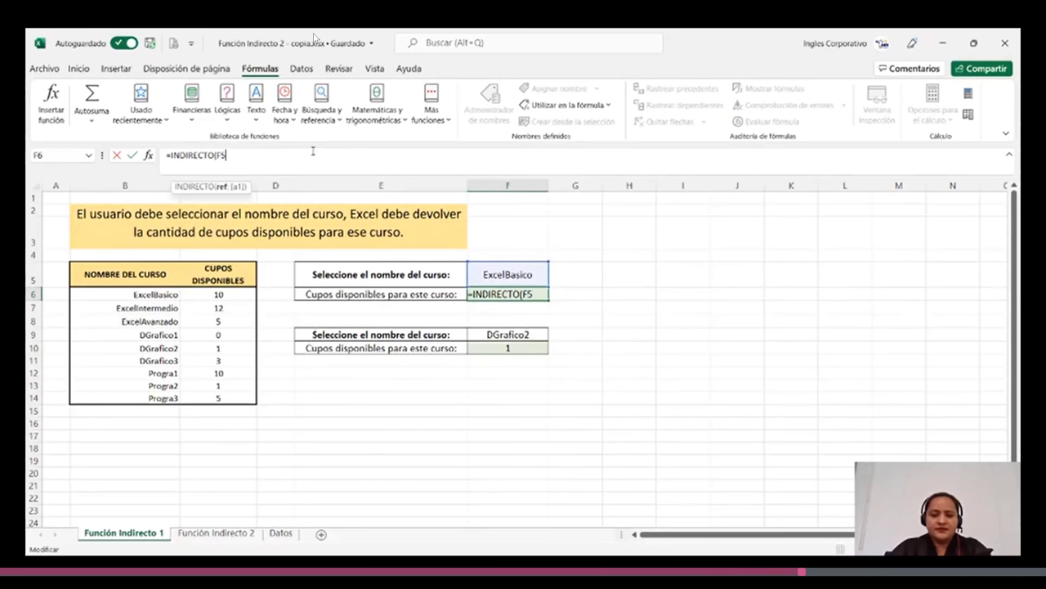
{"action": "type", "text": ")"}
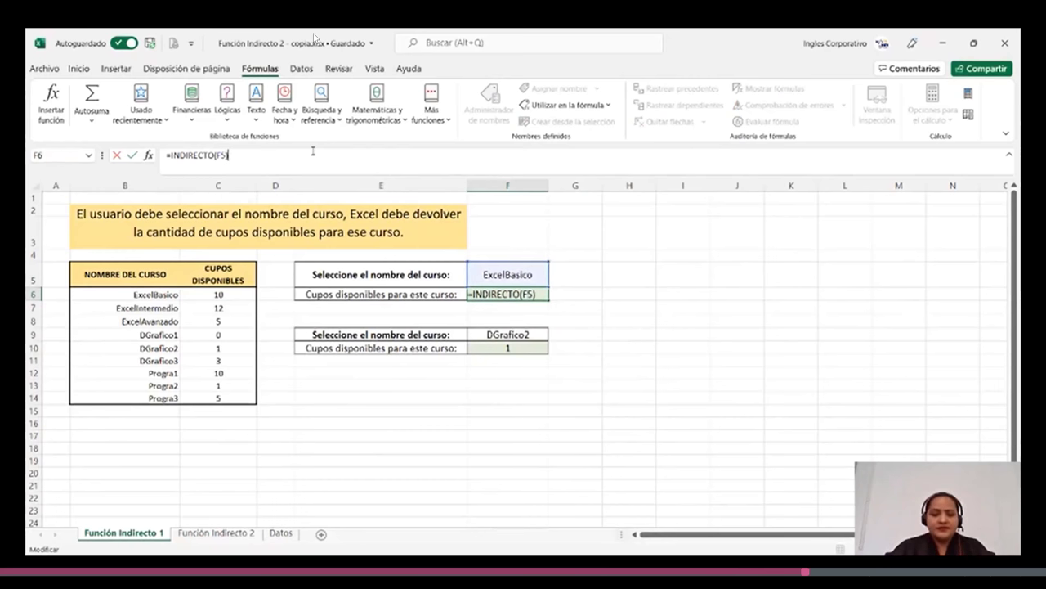
{"action": "key", "text": "Return"}
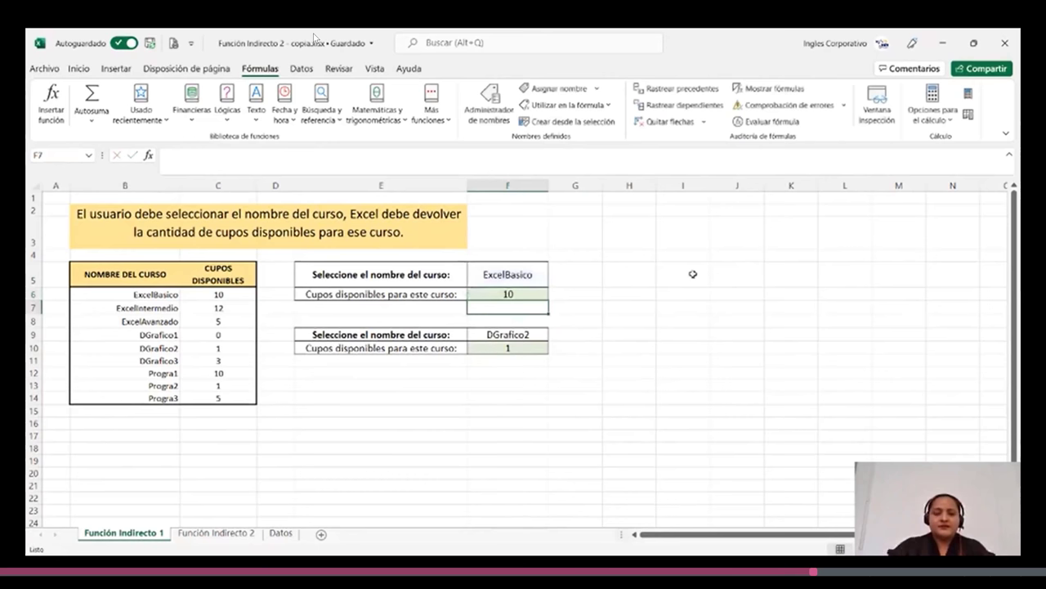
{"action": "left_click", "coordinate": [534, 283]}
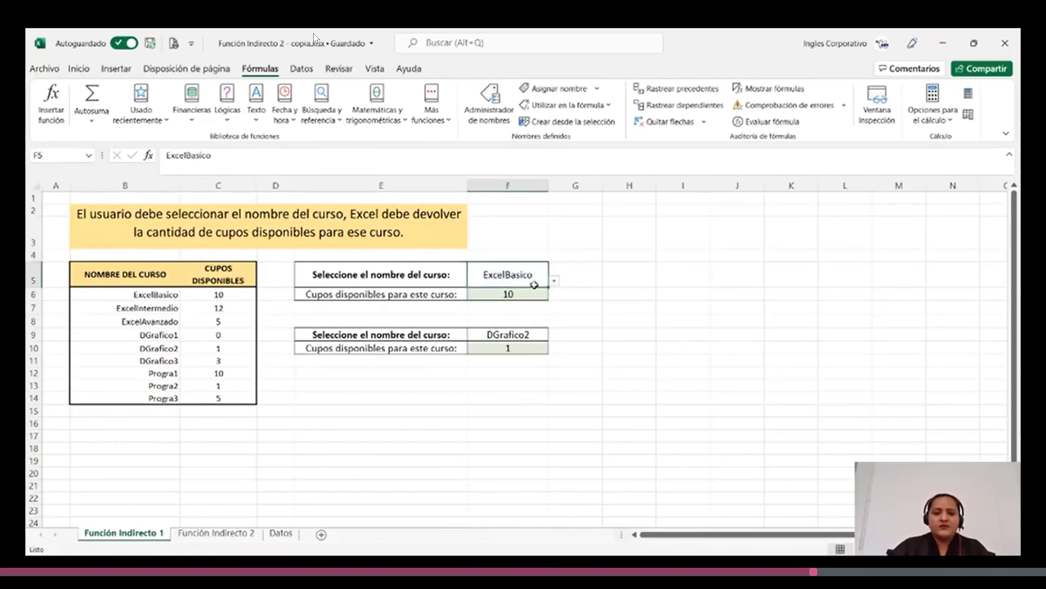
{"action": "left_click", "coordinate": [536, 295]}
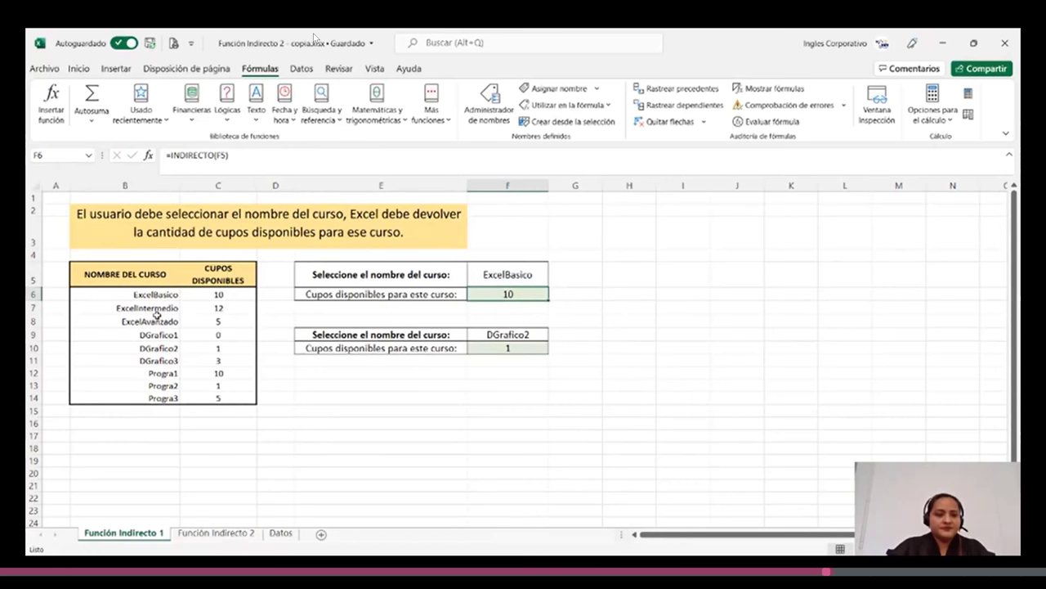
Define the workbook name ExcelIntermedio from cell B7 and make it refer to cell C7
{"action": "left_click", "coordinate": [157, 311]}
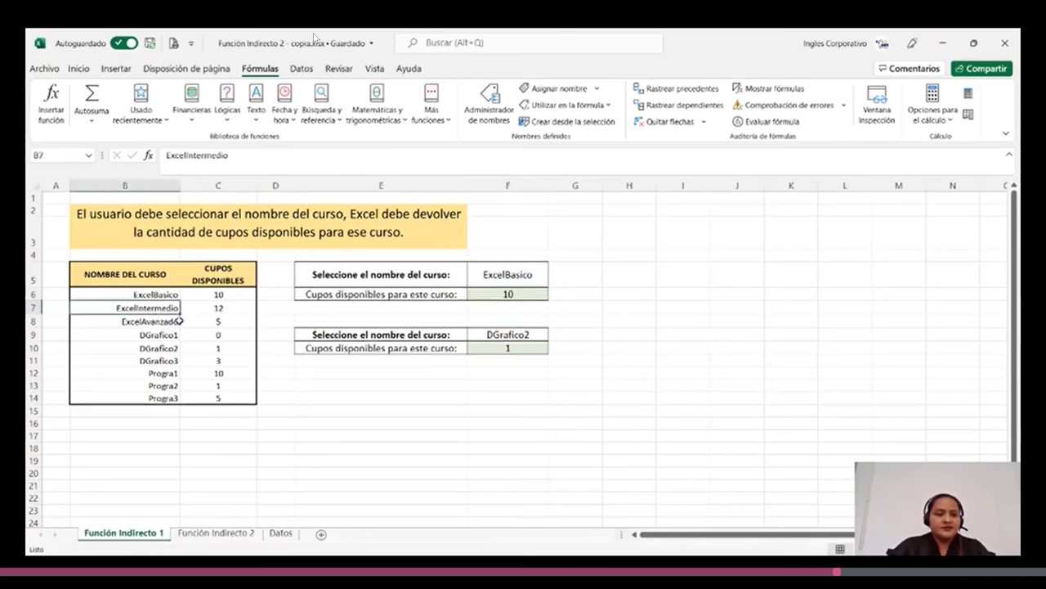
{"action": "left_click", "coordinate": [549, 88]}
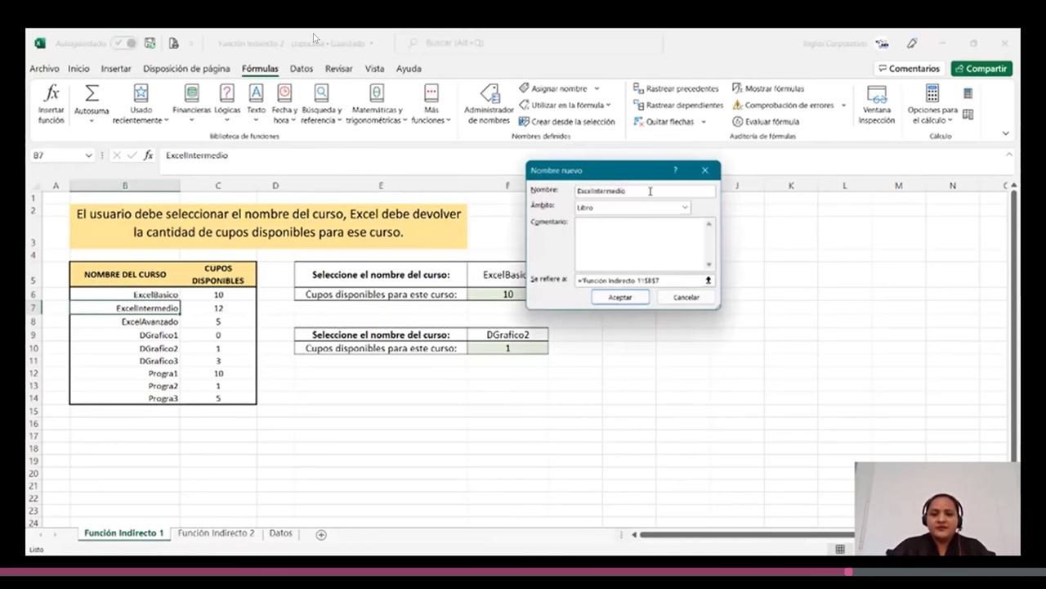
{"action": "left_click", "coordinate": [668, 280]}
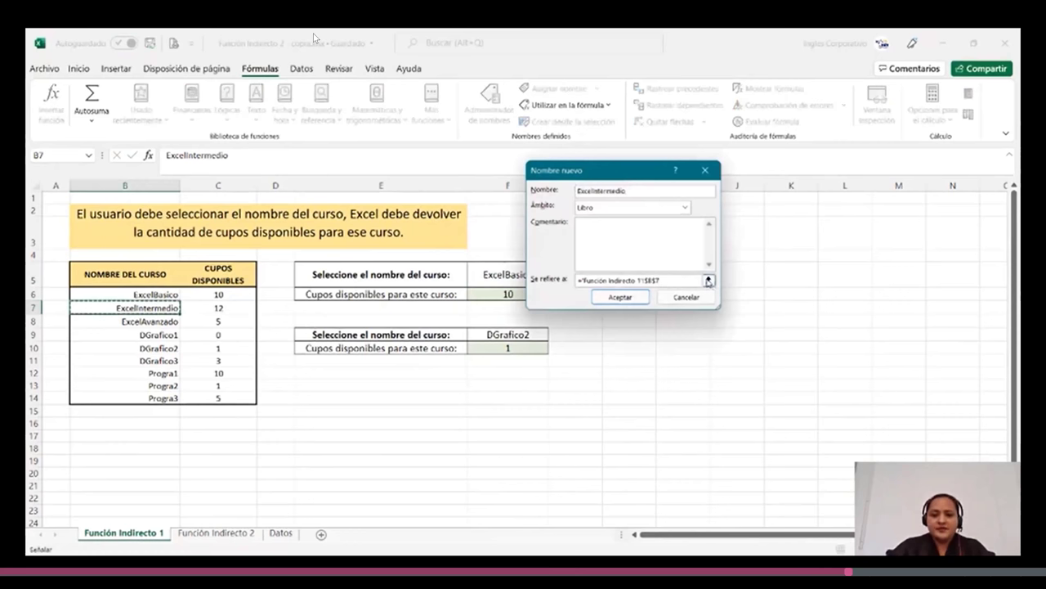
{"action": "left_click", "coordinate": [708, 280]}
{"action": "left_click", "coordinate": [206, 306]}
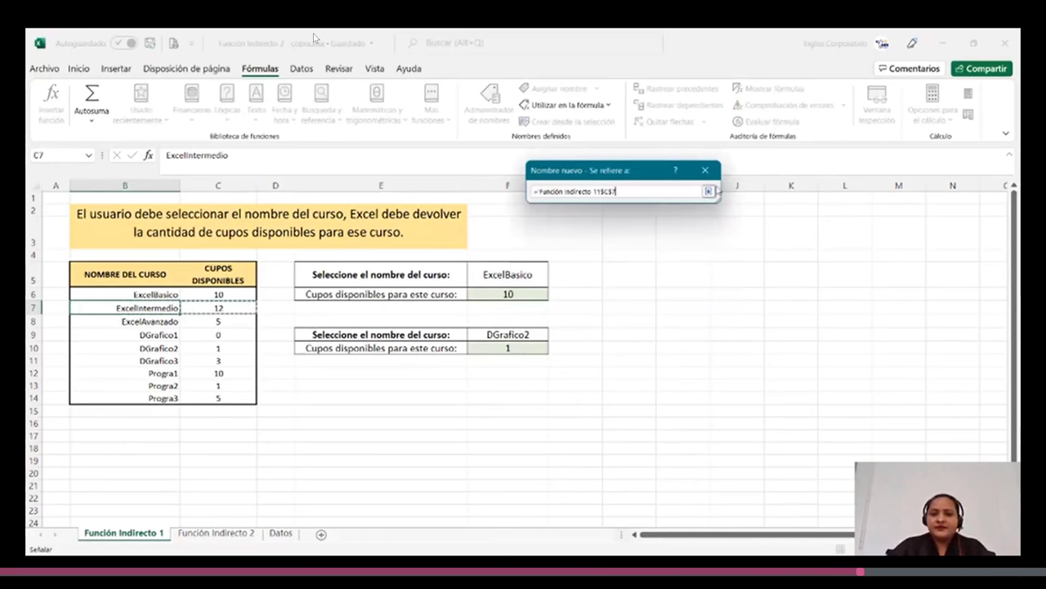
{"action": "left_click", "coordinate": [708, 192]}
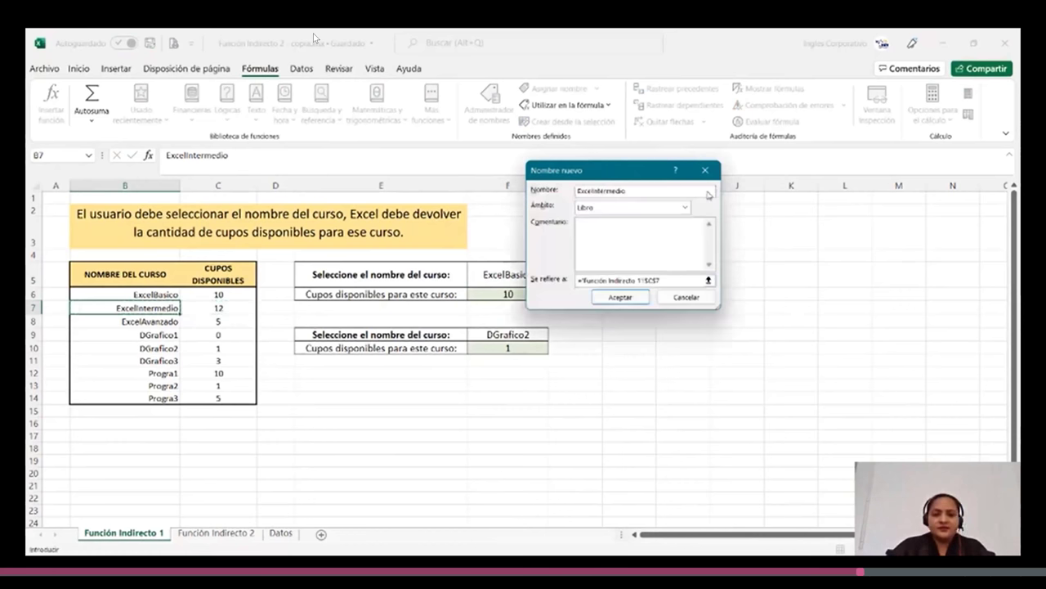
{"action": "left_click", "coordinate": [619, 297]}
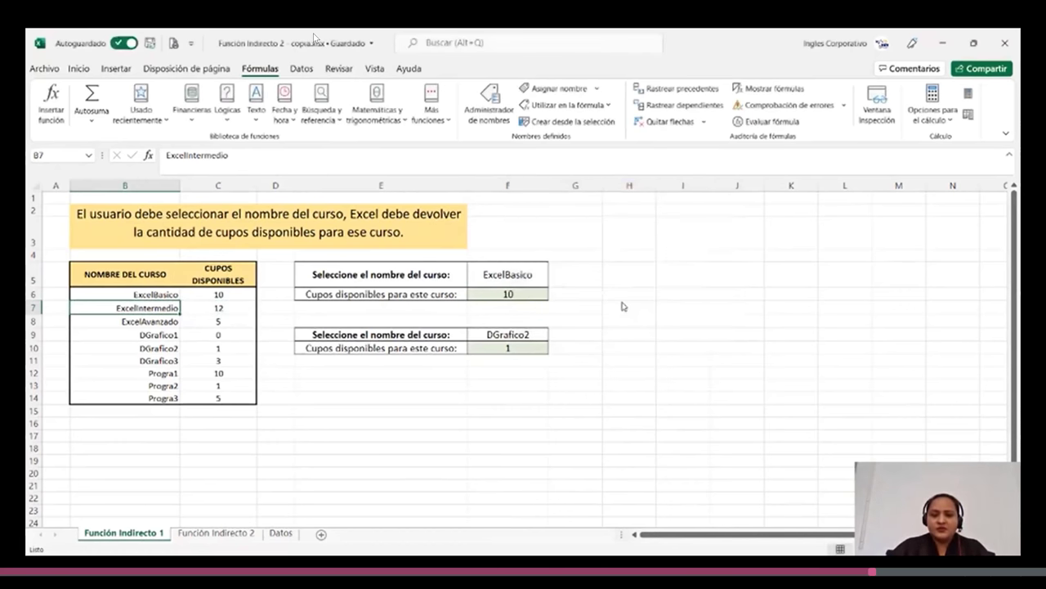
{"action": "left_click", "coordinate": [683, 293]}
Choose ExcelIntermedio as the course in F5
{"action": "left_click", "coordinate": [543, 276]}
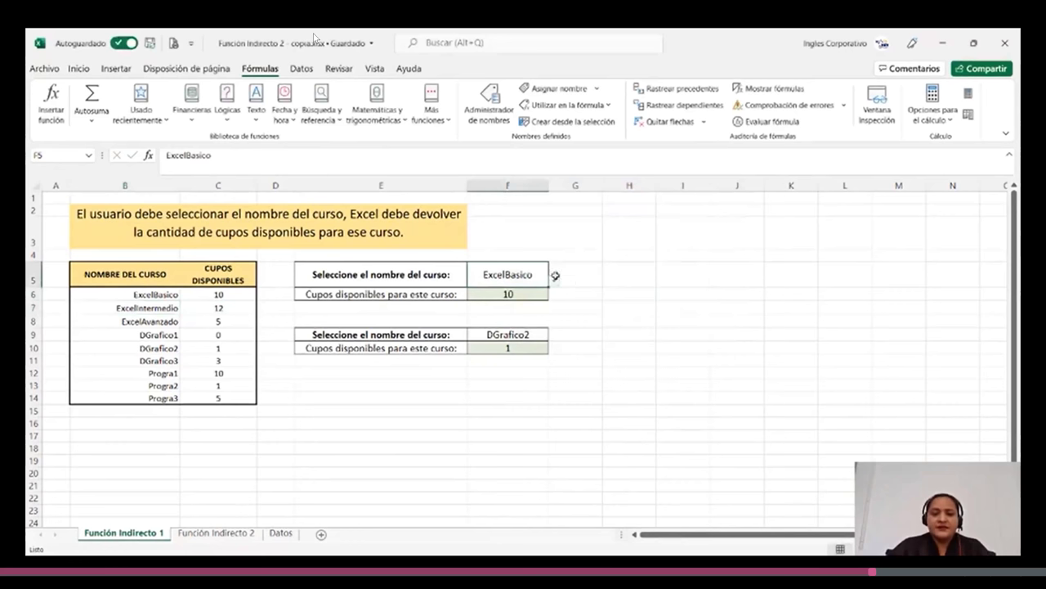
{"action": "left_click", "coordinate": [554, 280]}
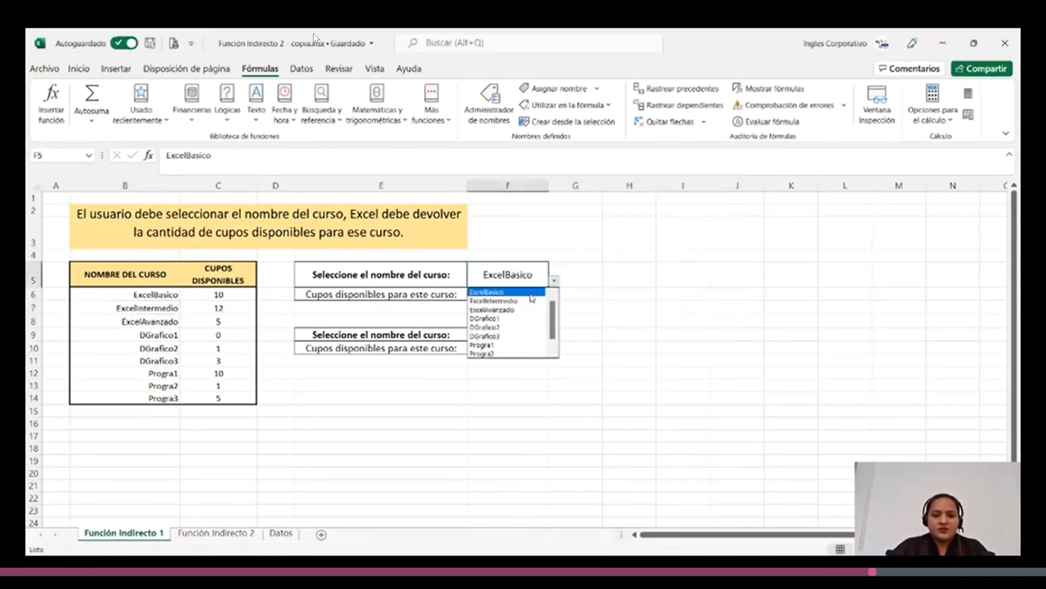
{"action": "left_click", "coordinate": [526, 301]}
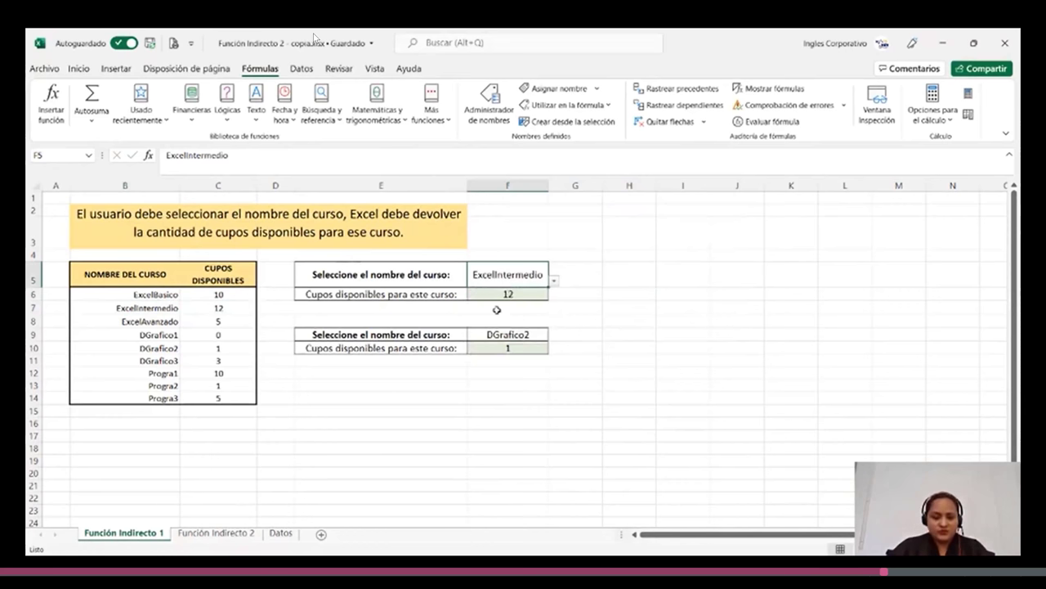
On the Función Indirecto 2 sheet, choose the product code ARTX7 in cell E6
{"action": "left_click", "coordinate": [215, 533]}
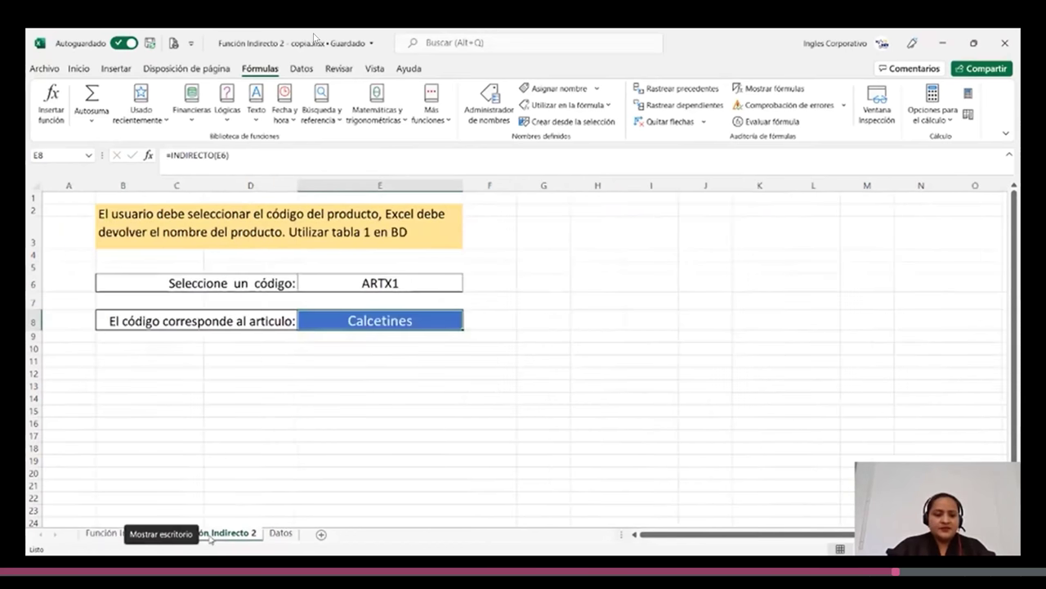
{"action": "left_click", "coordinate": [431, 281]}
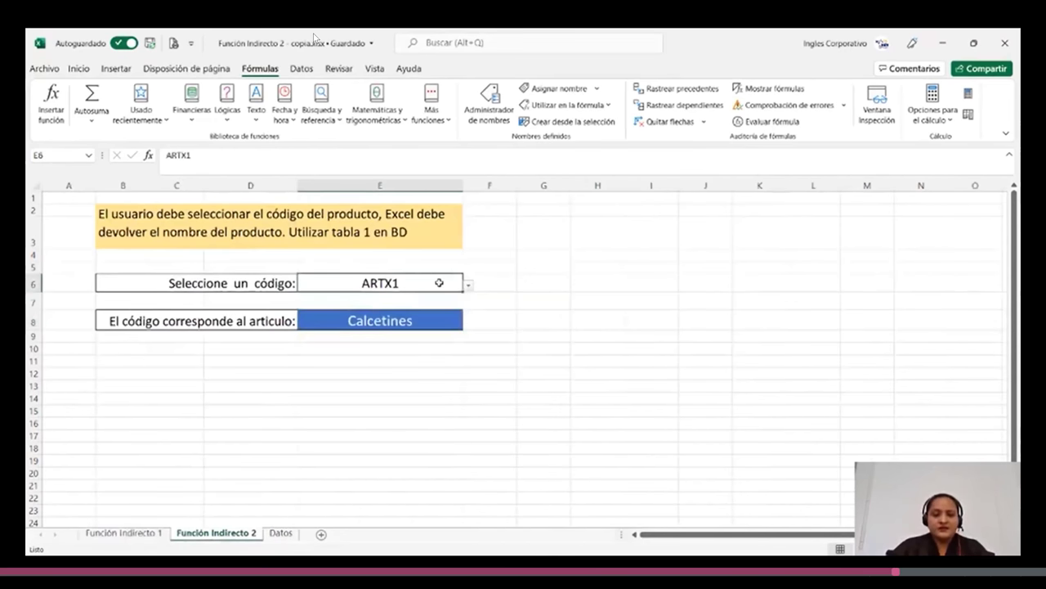
{"action": "left_click", "coordinate": [468, 283]}
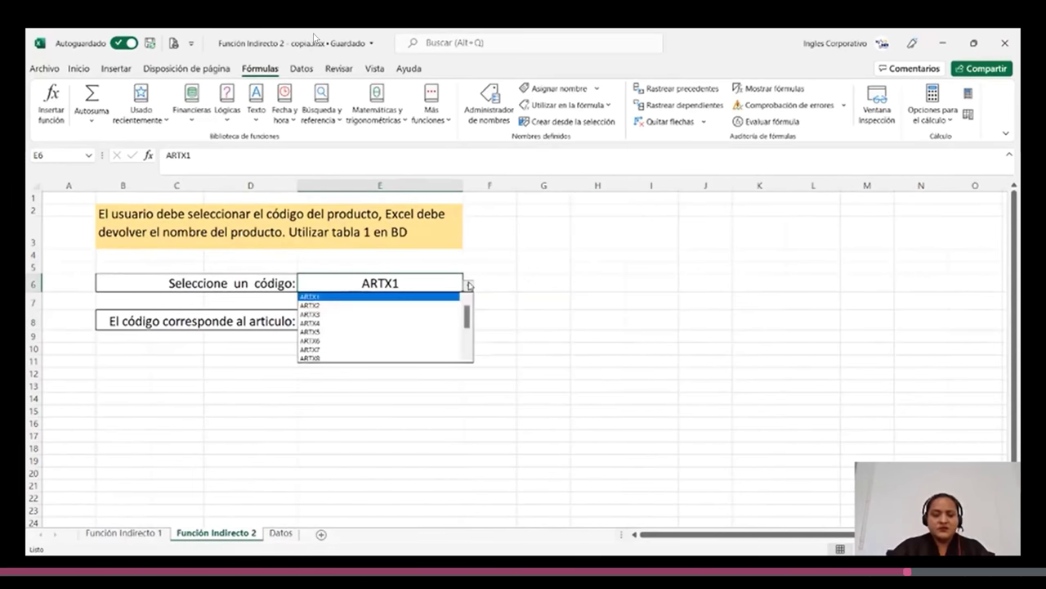
{"action": "left_click", "coordinate": [343, 350]}
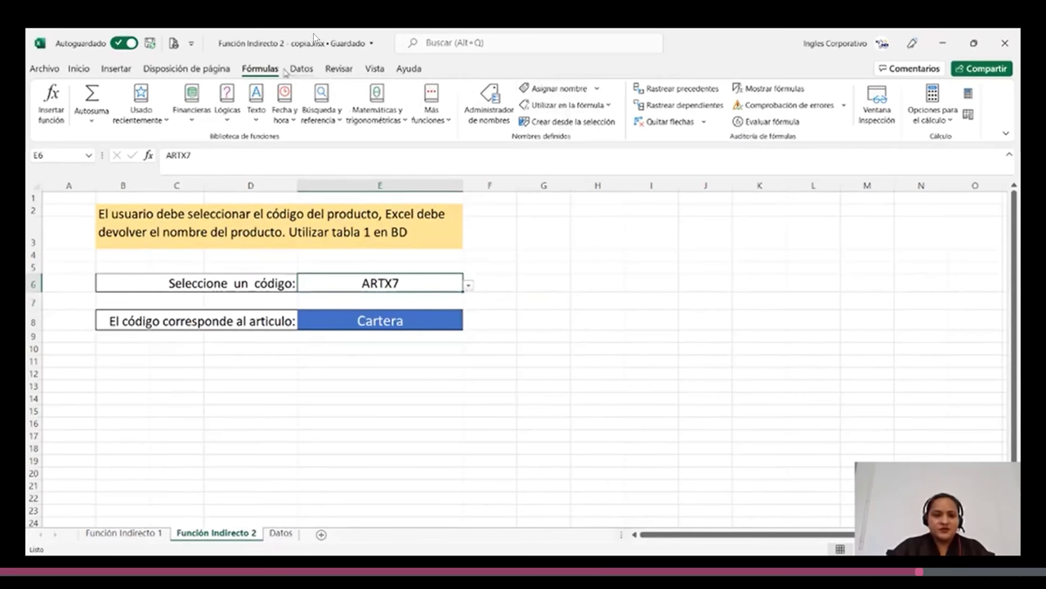
Review the list validation of cell E6 and its source range on the Datos sheet
{"action": "left_click", "coordinate": [294, 70]}
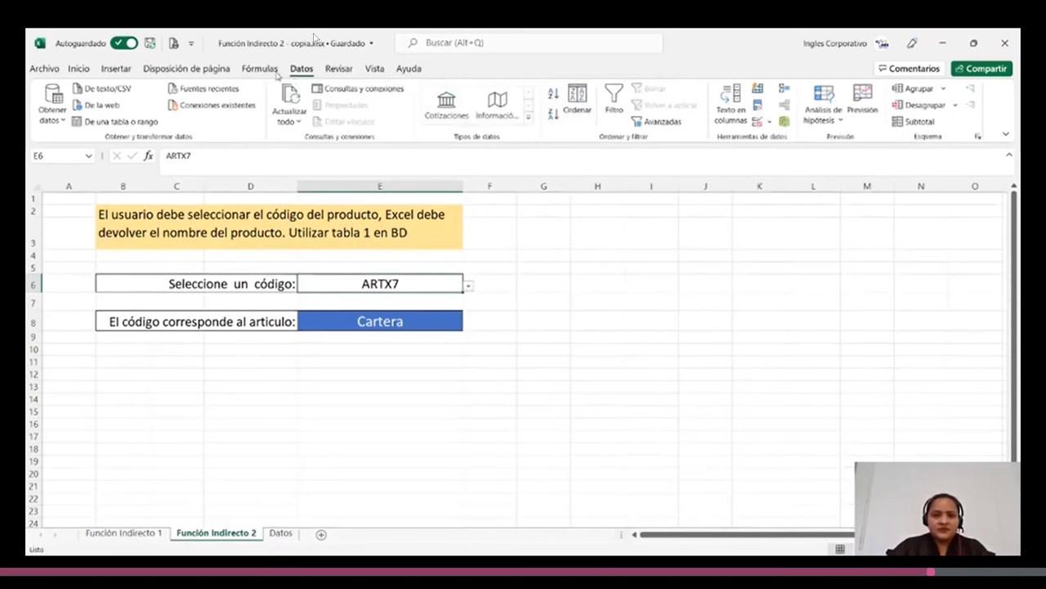
{"action": "left_click", "coordinate": [757, 122]}
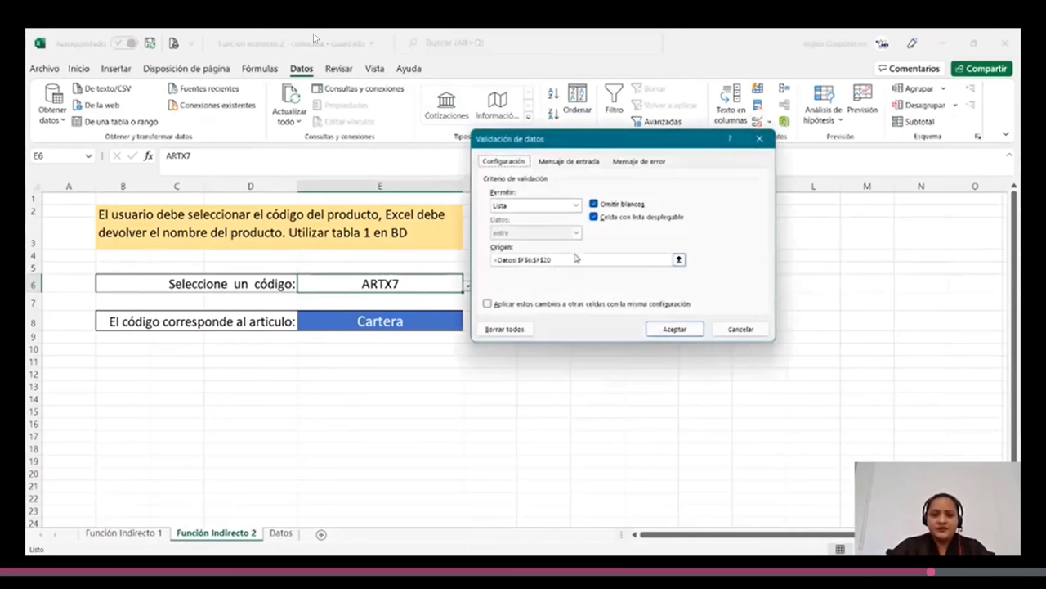
{"action": "left_click", "coordinate": [577, 261]}
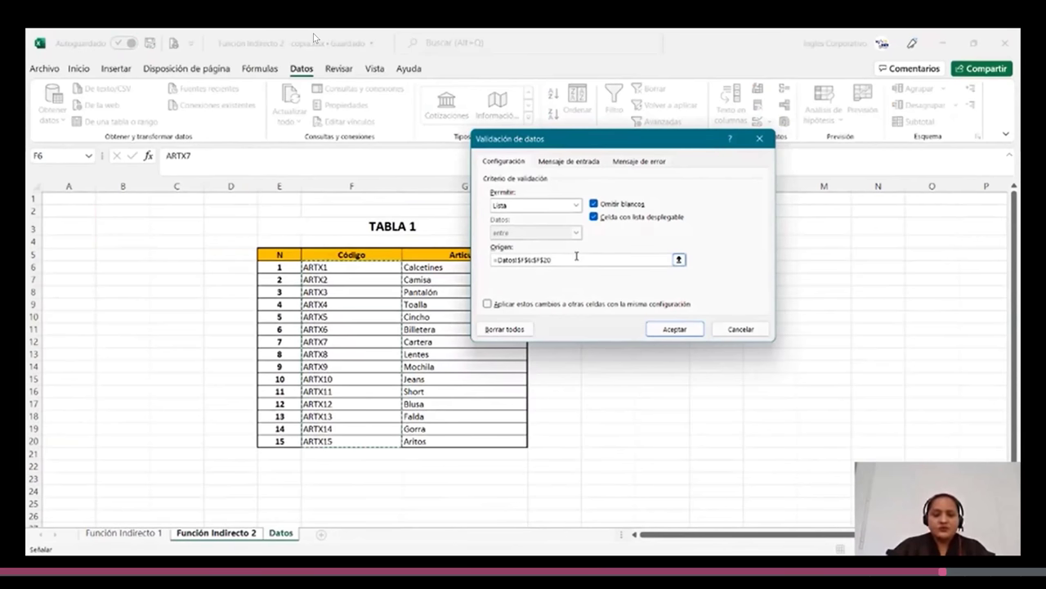
{"action": "left_click", "coordinate": [677, 330]}
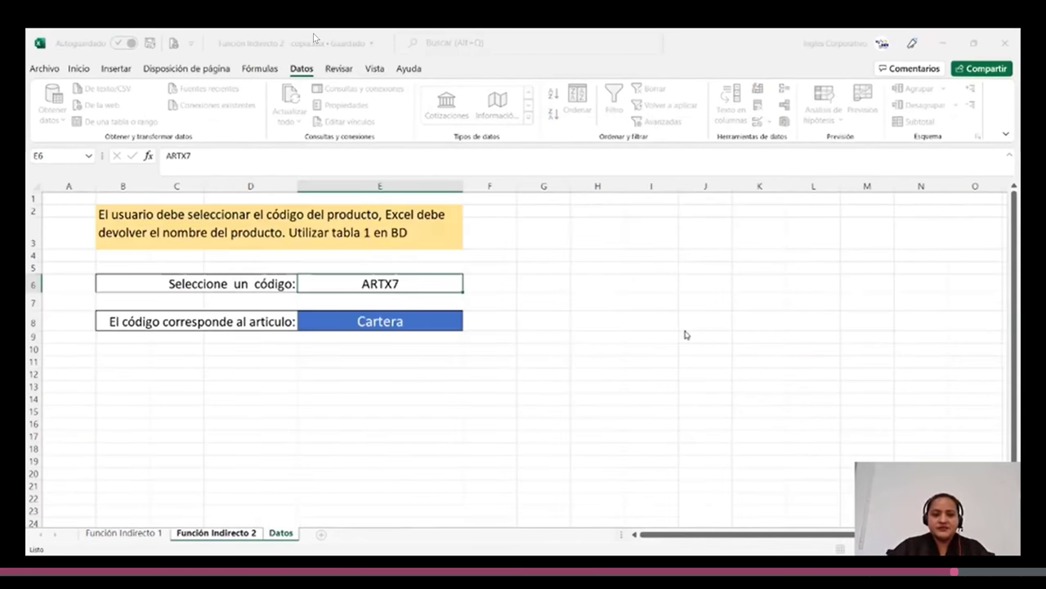
Try the product code ARTX13 in E6, and finally choose ARTX15
{"action": "left_click", "coordinate": [468, 285]}
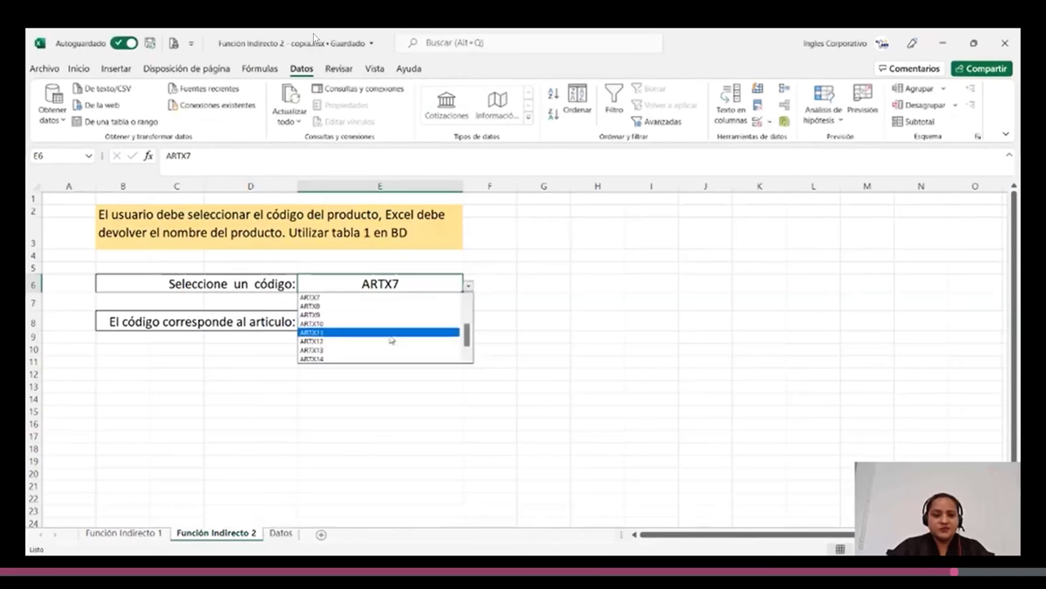
{"action": "left_click", "coordinate": [385, 349]}
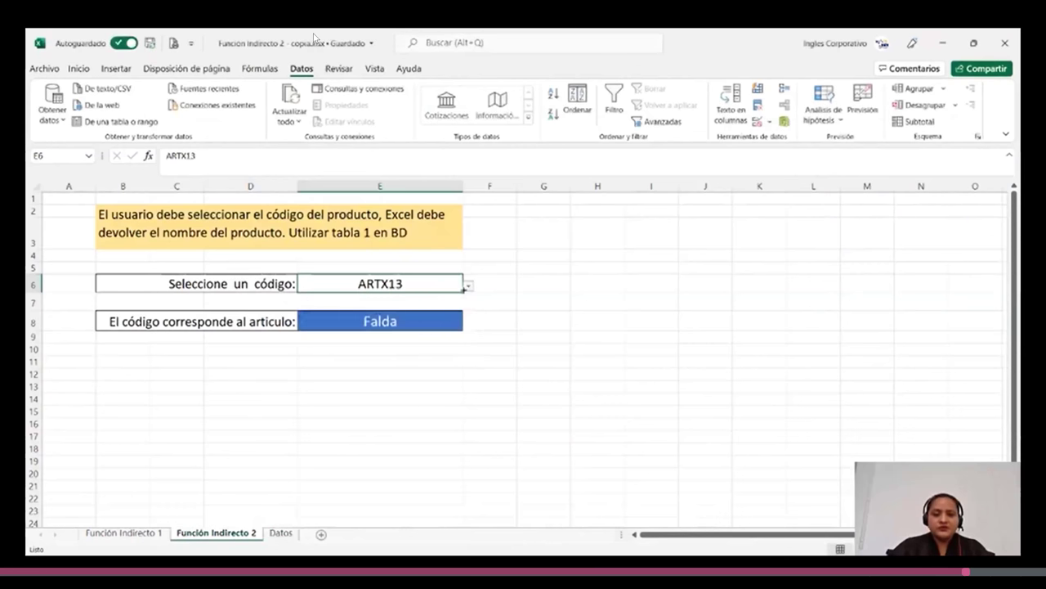
{"action": "left_click", "coordinate": [468, 285]}
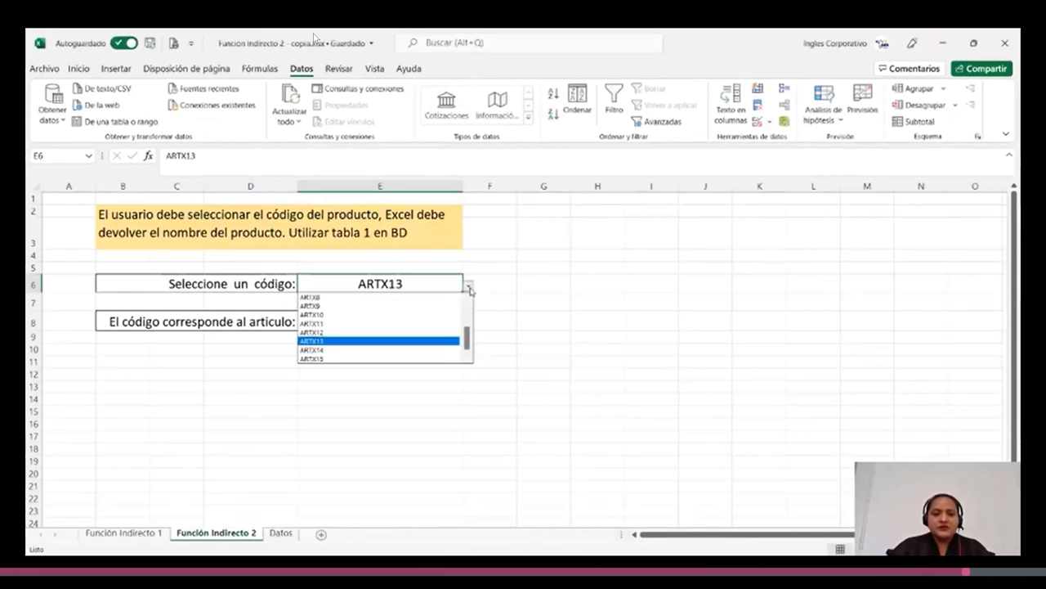
{"action": "left_click", "coordinate": [381, 358]}
Examine the INDIRECTO formula in cell E8 and the cell it refers to
{"action": "left_click", "coordinate": [401, 320]}
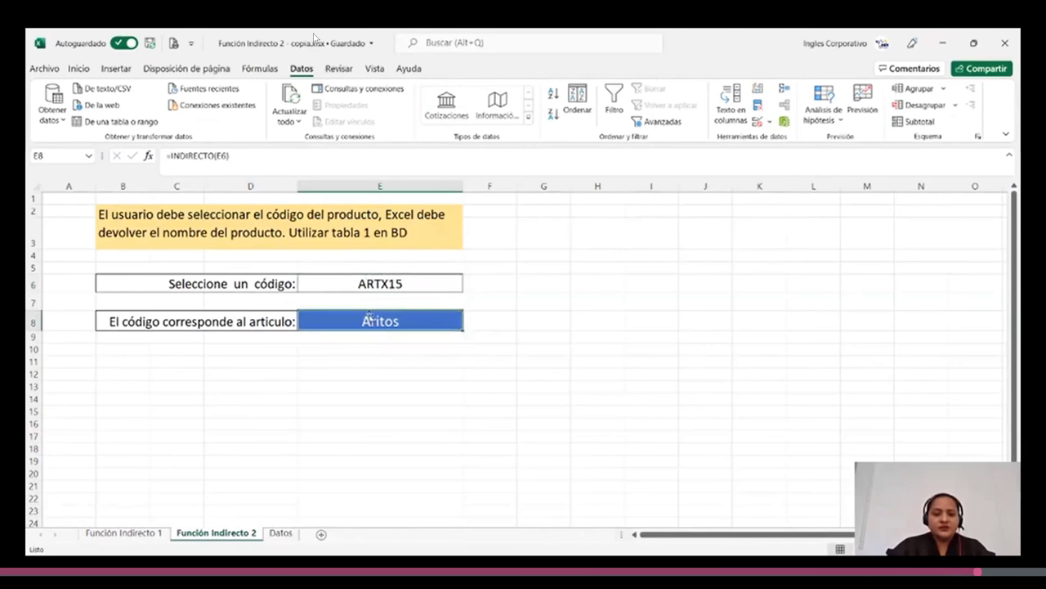
{"action": "left_click", "coordinate": [331, 157]}
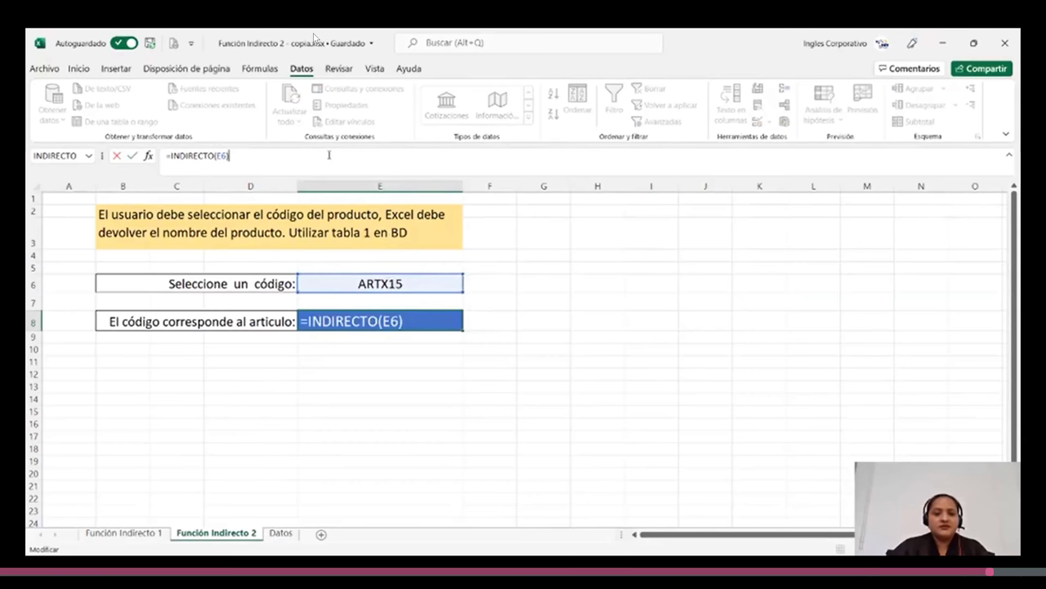
{"action": "key", "text": "Return"}
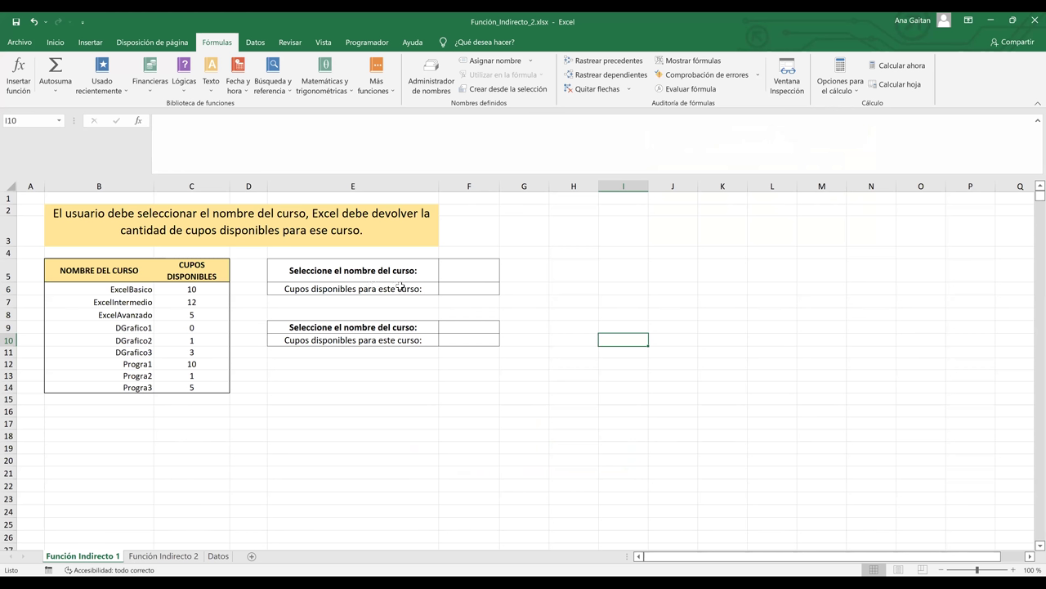
Set up a data validation rule for cell F5 that allows a list (Lista)
{"action": "left_click", "coordinate": [464, 275]}
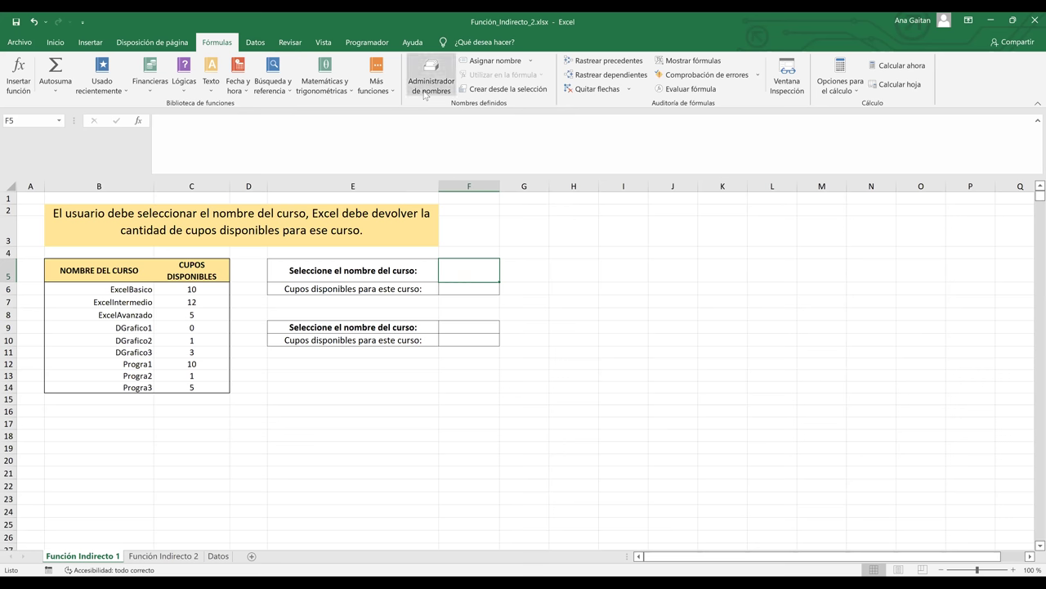
{"action": "left_click", "coordinate": [254, 43]}
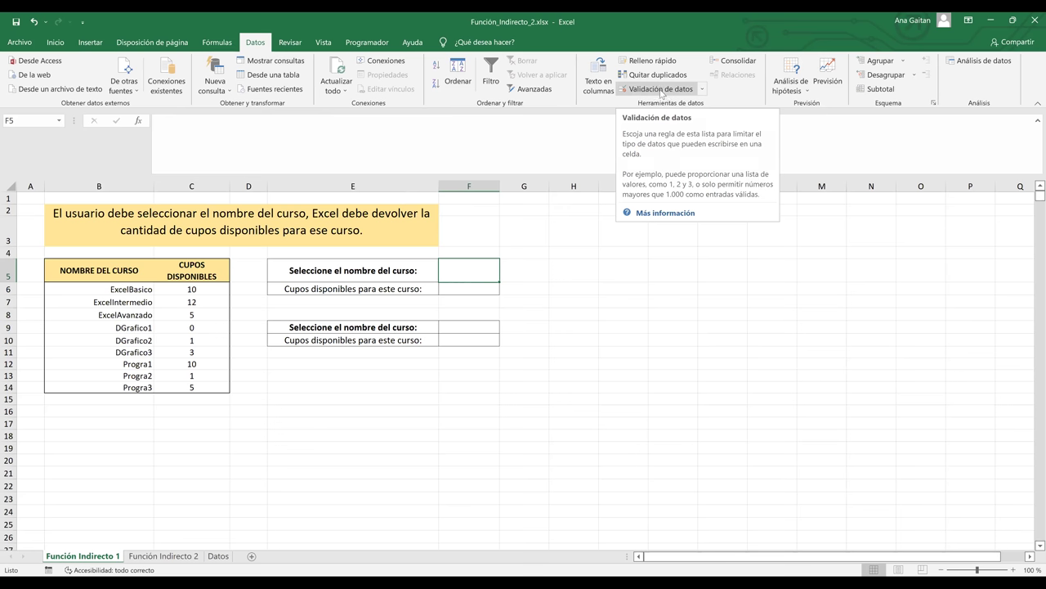
{"action": "left_click", "coordinate": [662, 89]}
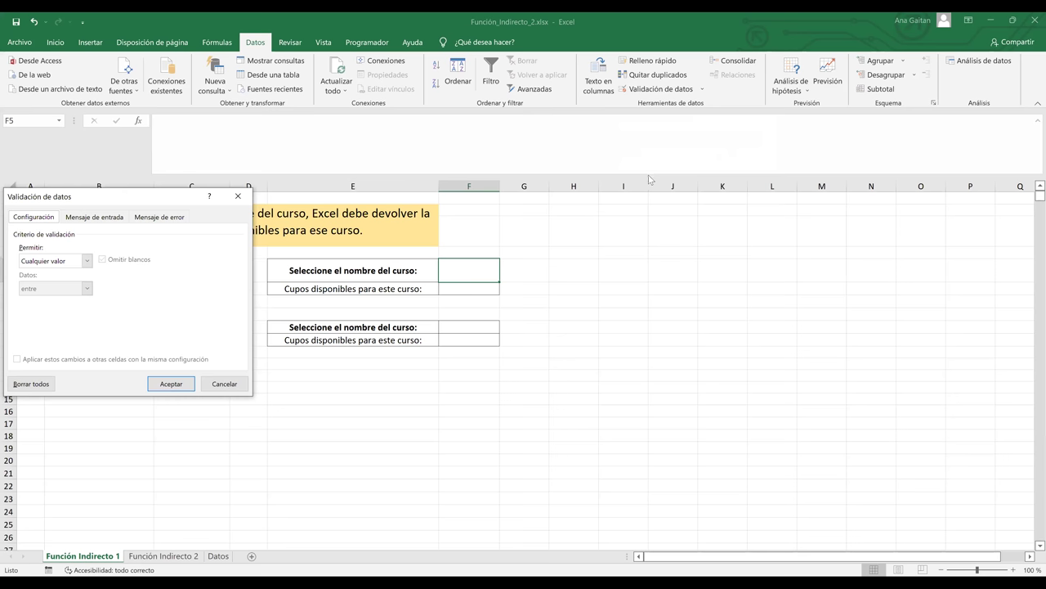
{"action": "left_click_drag", "start_coordinate": [650, 179], "coordinate": [650, 179]}
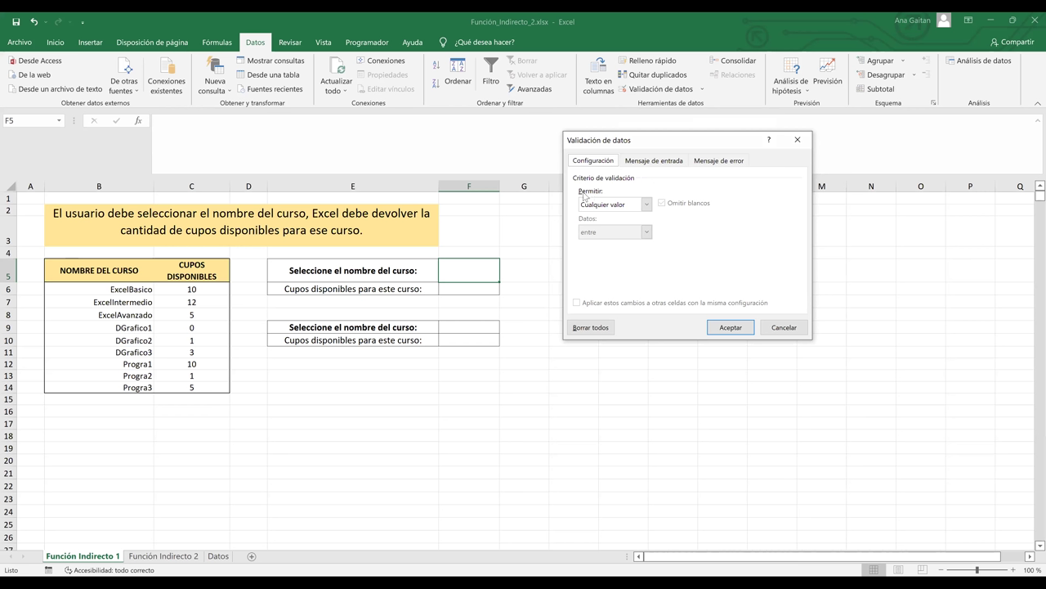
{"action": "left_click", "coordinate": [647, 206]}
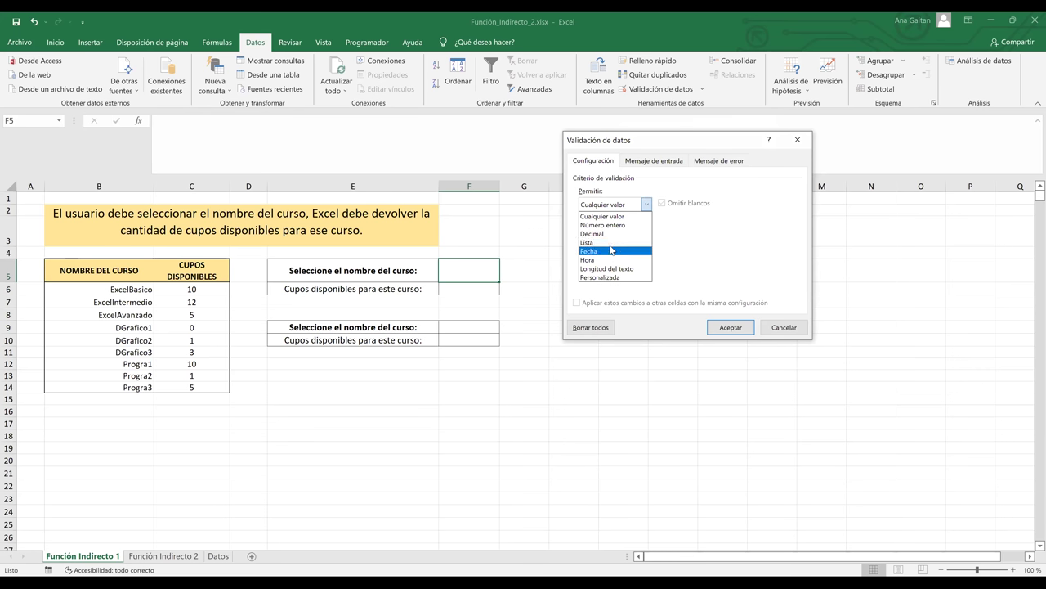
{"action": "left_click", "coordinate": [611, 247]}
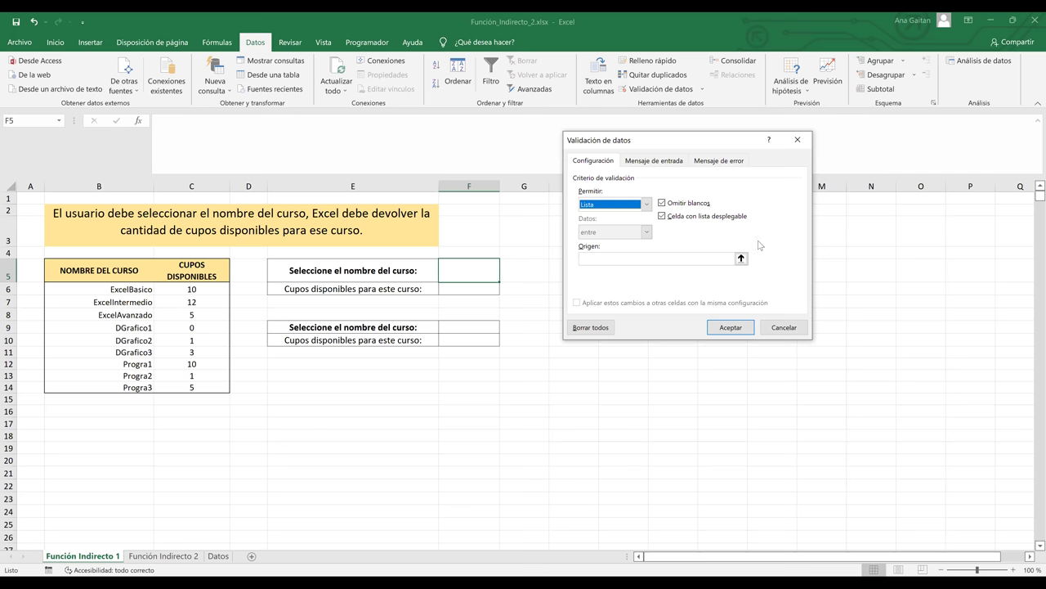
Use the course names in B6:B14 as the source of F5's validation list and apply the rule
{"action": "left_click", "coordinate": [686, 259]}
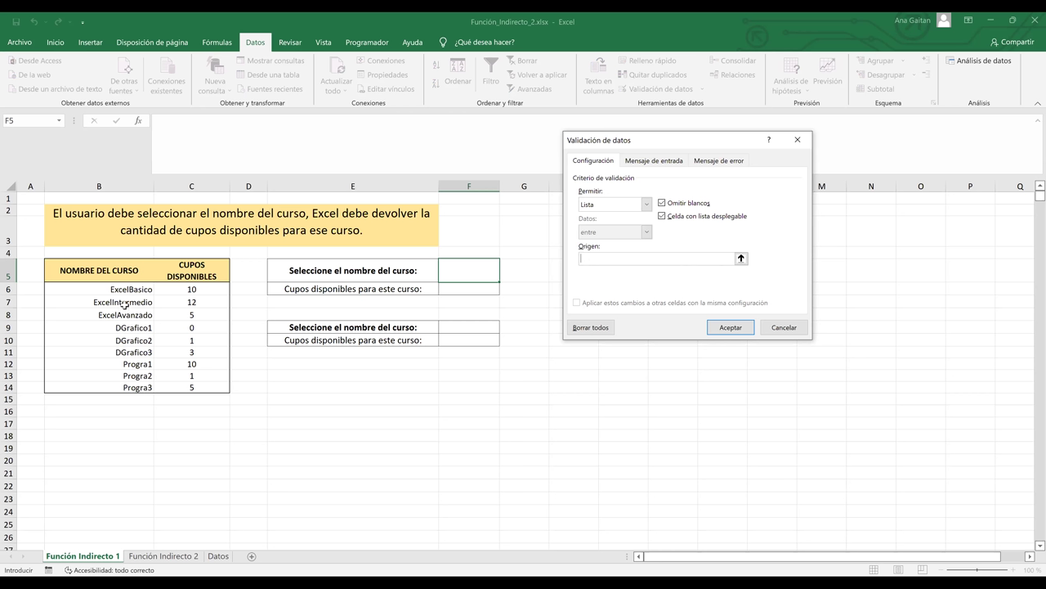
{"action": "left_click", "coordinate": [117, 290]}
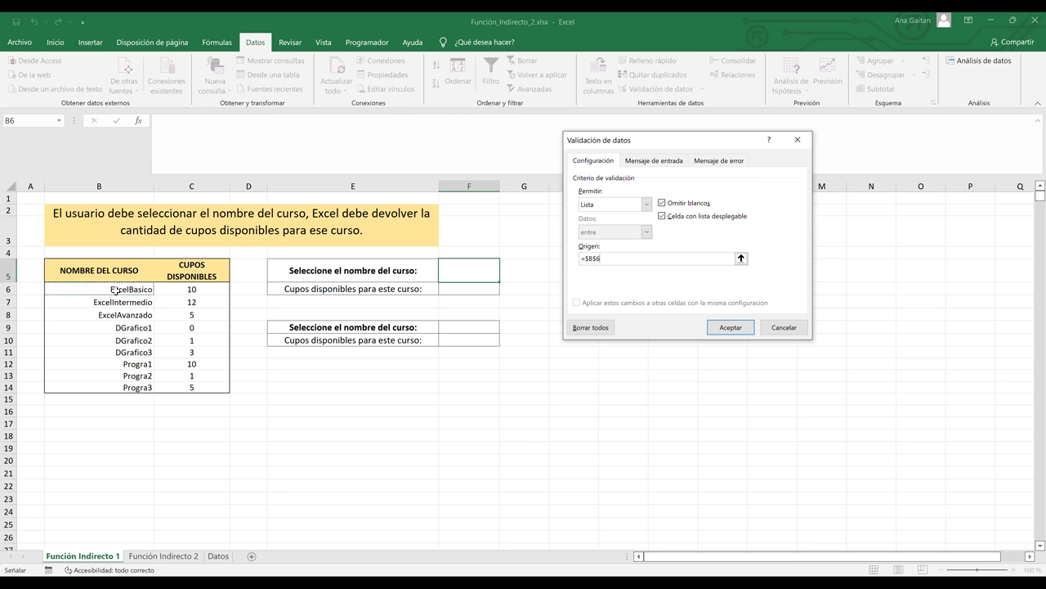
{"action": "left_click", "coordinate": [123, 387], "text": "shift"}
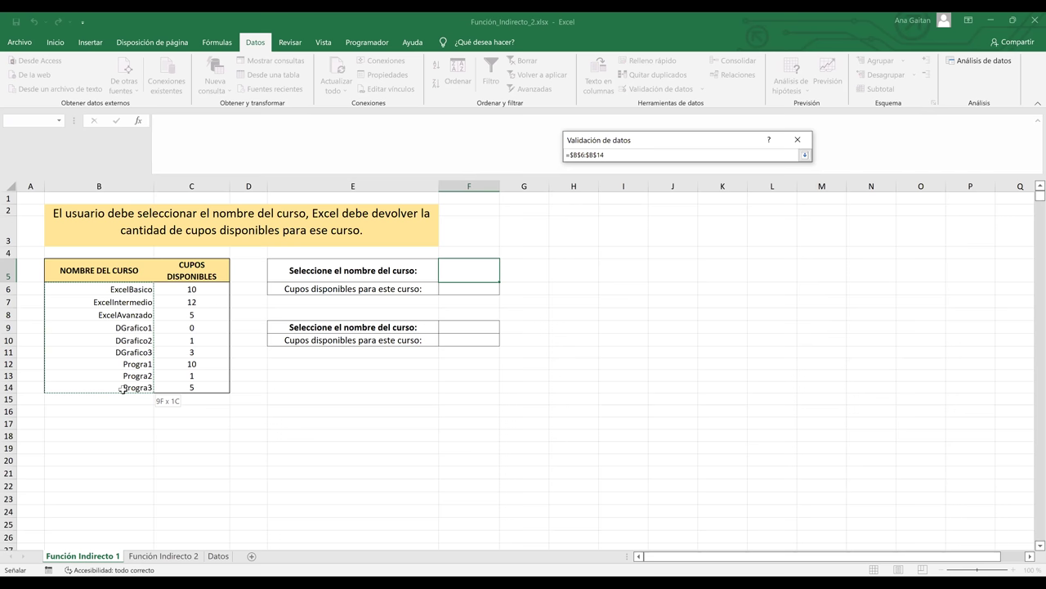
{"action": "key", "text": "Return"}
{"action": "left_click", "coordinate": [124, 288]}
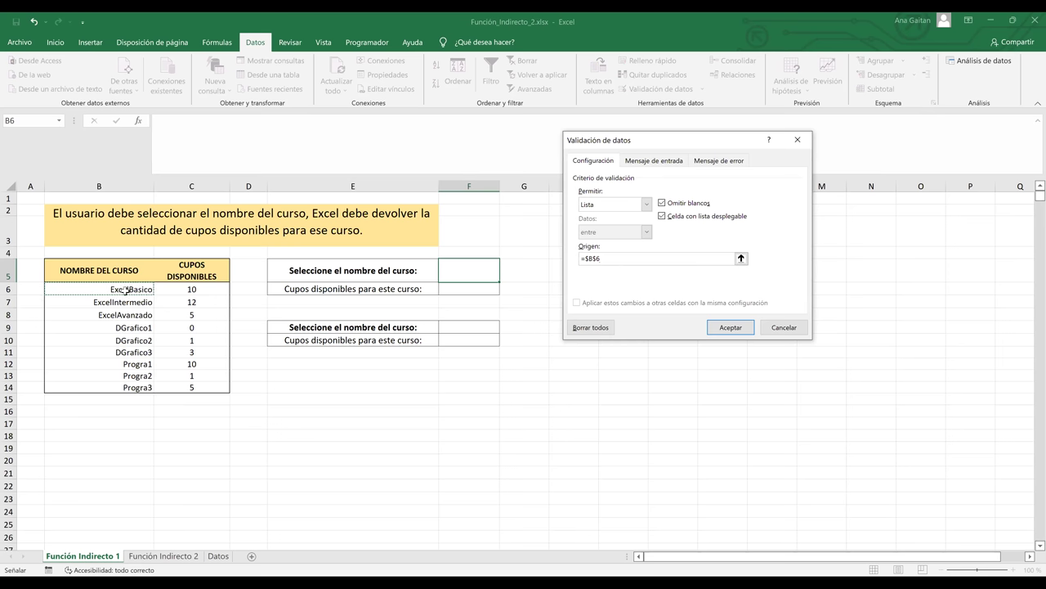
{"action": "left_click", "coordinate": [126, 388], "text": "shift"}
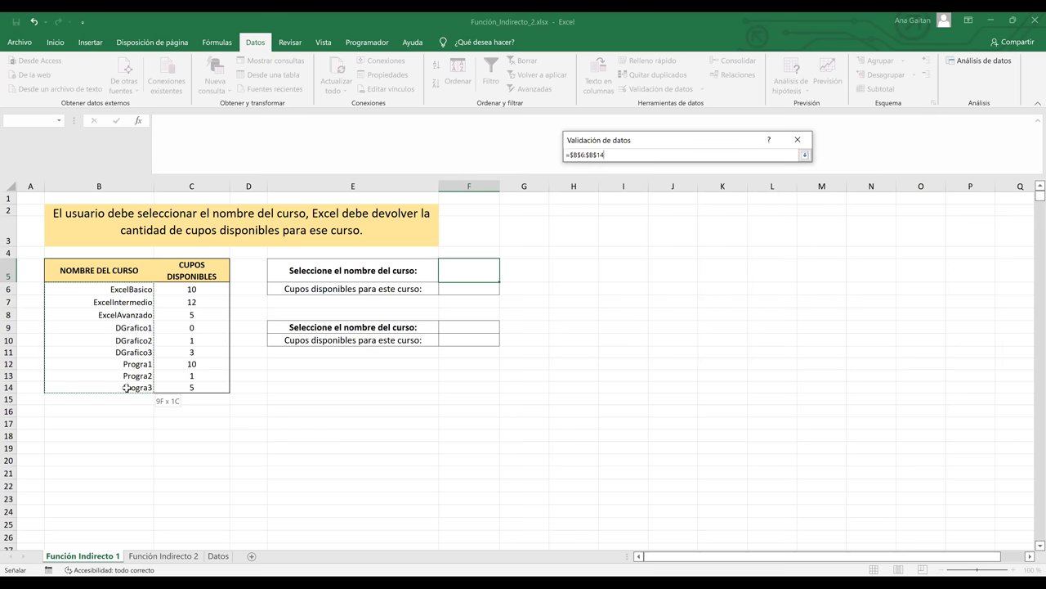
{"action": "key", "text": "Return"}
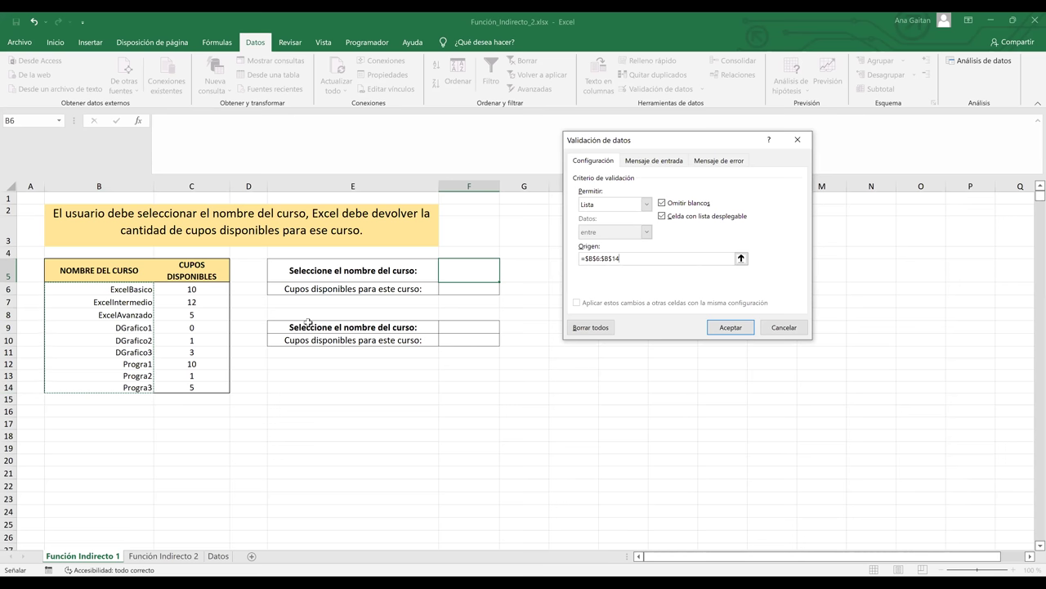
{"action": "left_click", "coordinate": [736, 328]}
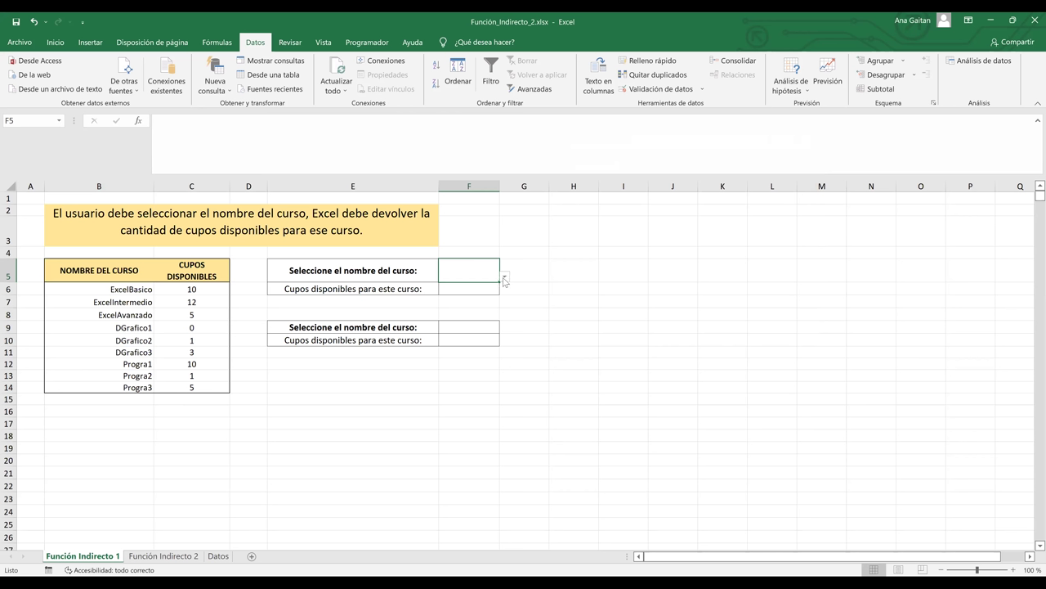
Try the dropdown in cell F5 by choosing the course Progra2
{"action": "left_click", "coordinate": [504, 278]}
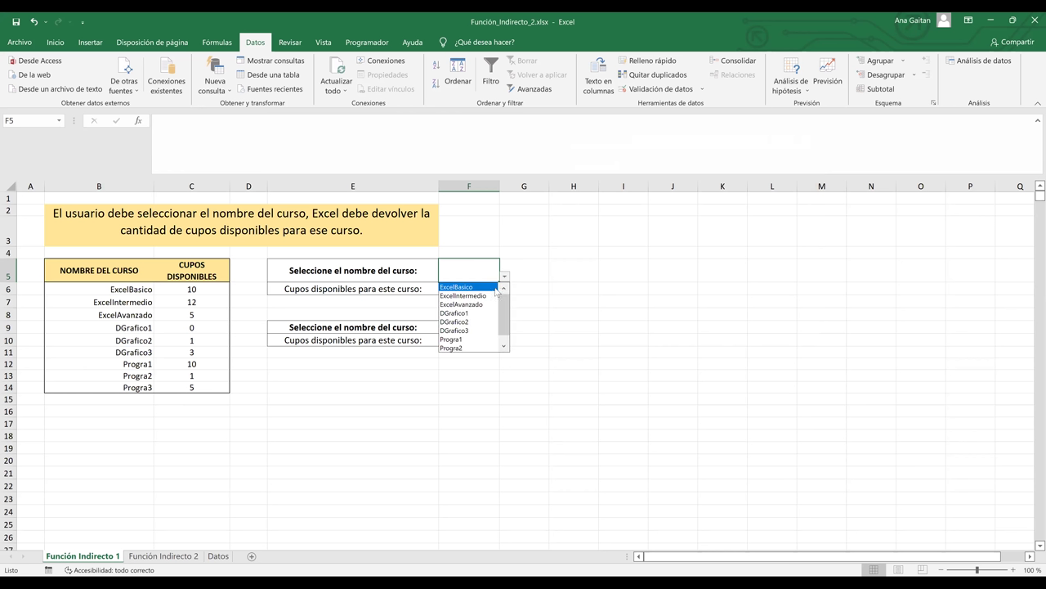
{"action": "left_click", "coordinate": [476, 348]}
{"action": "left_click", "coordinate": [476, 350]}
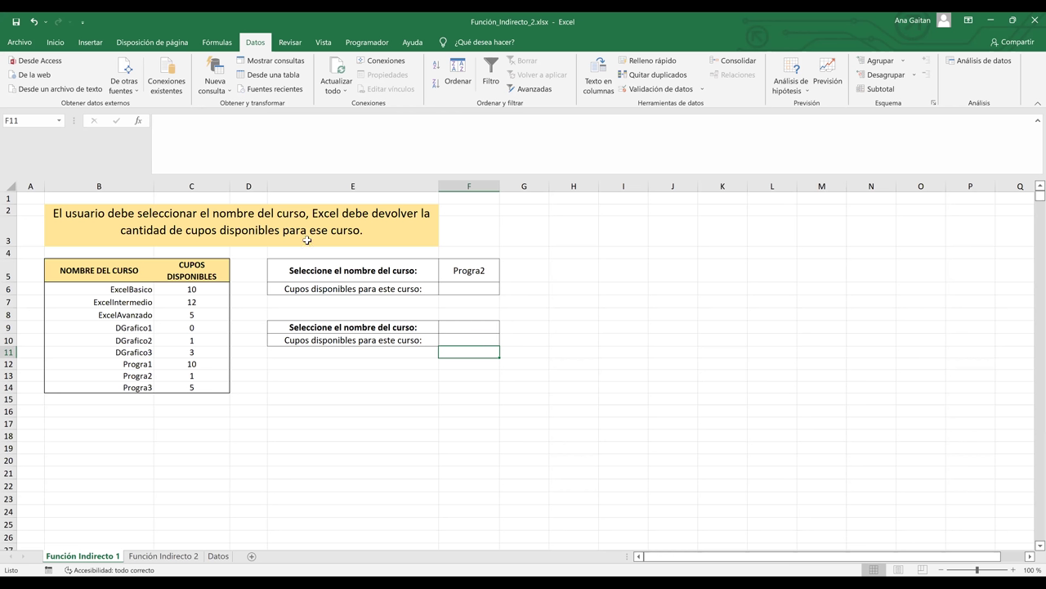
Define the name ExcelBasico for cell C6 with the workbook (Libro) as its scope
{"action": "left_click", "coordinate": [191, 288]}
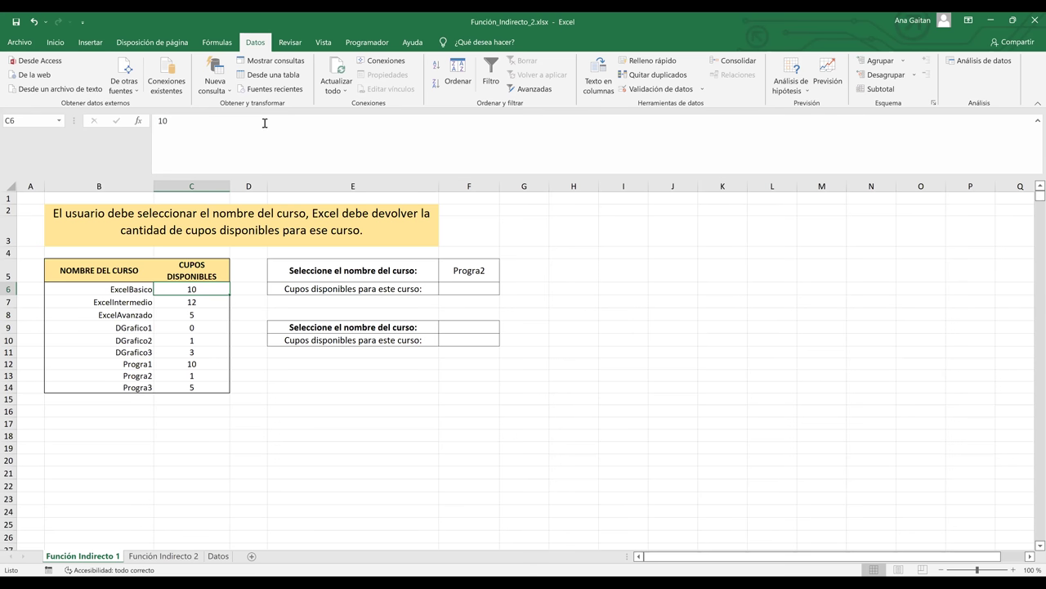
{"action": "left_click", "coordinate": [217, 45]}
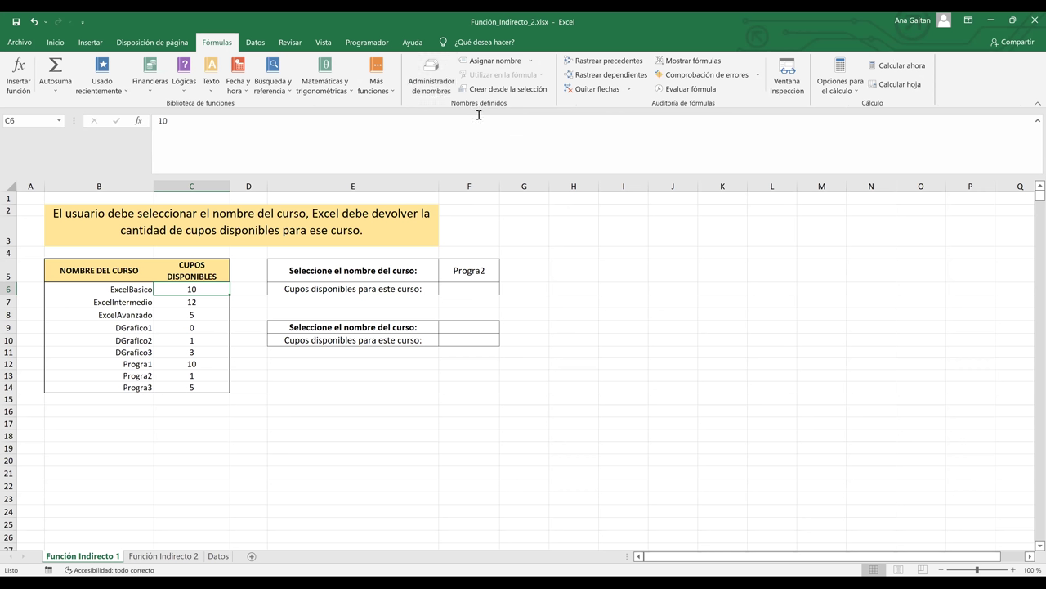
{"action": "left_click", "coordinate": [491, 62]}
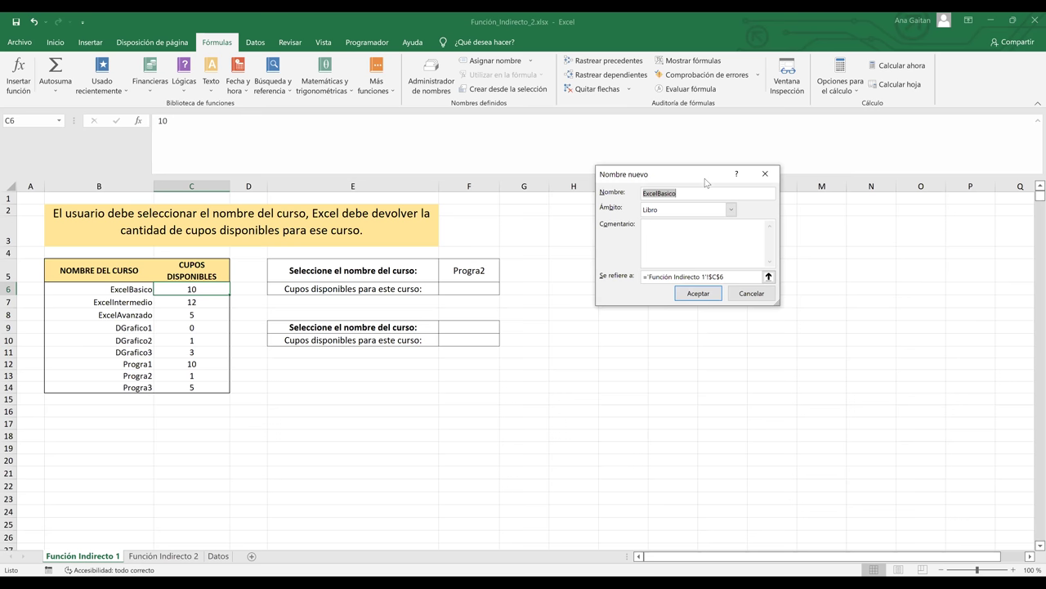
{"action": "left_click_drag", "start_coordinate": [706, 181], "coordinate": [475, 163]}
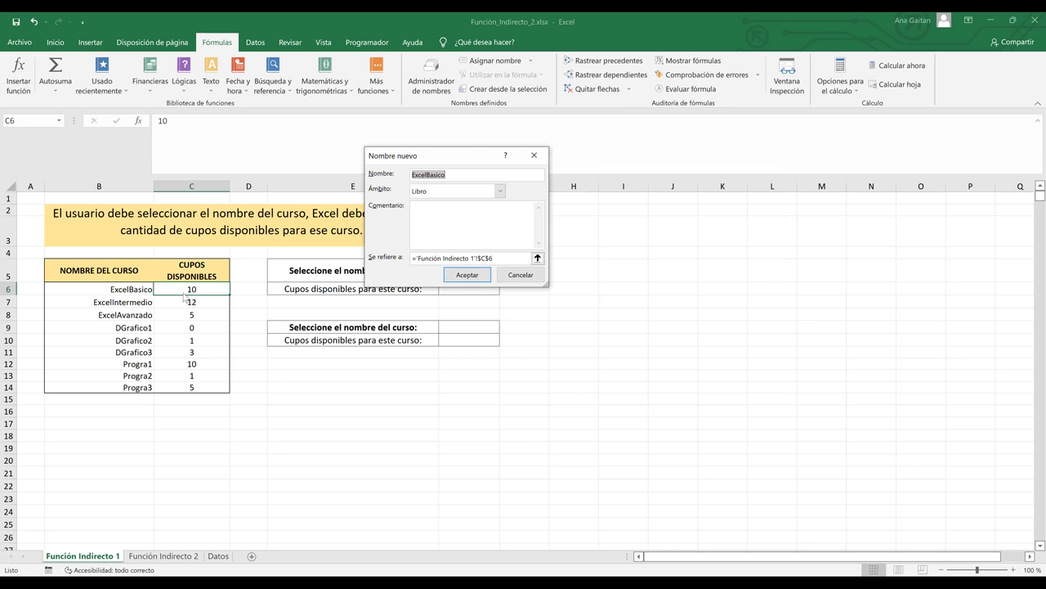
{"action": "left_click", "coordinate": [447, 176]}
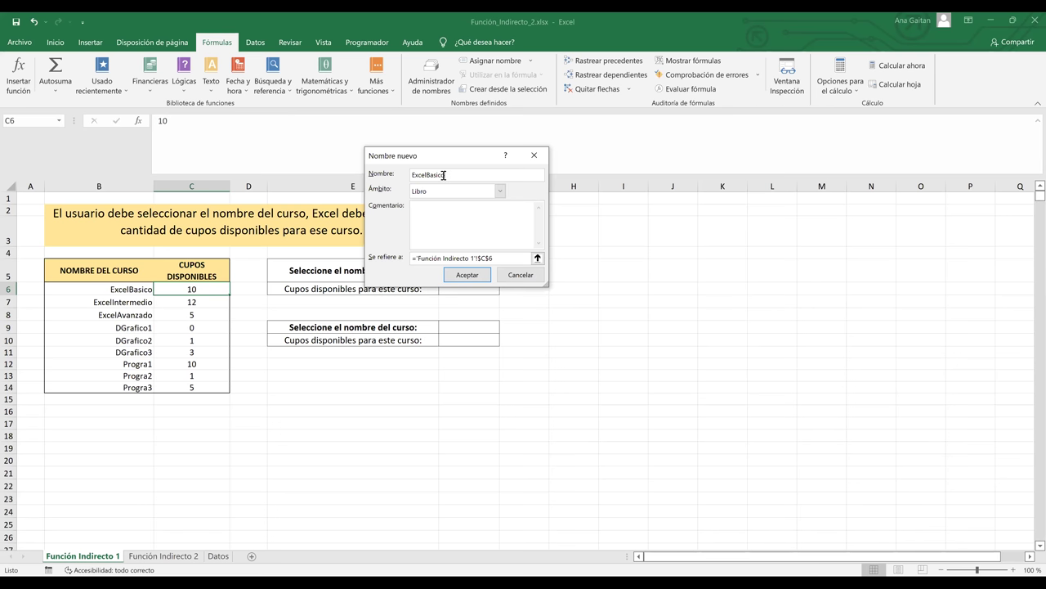
{"action": "left_click", "coordinate": [465, 274]}
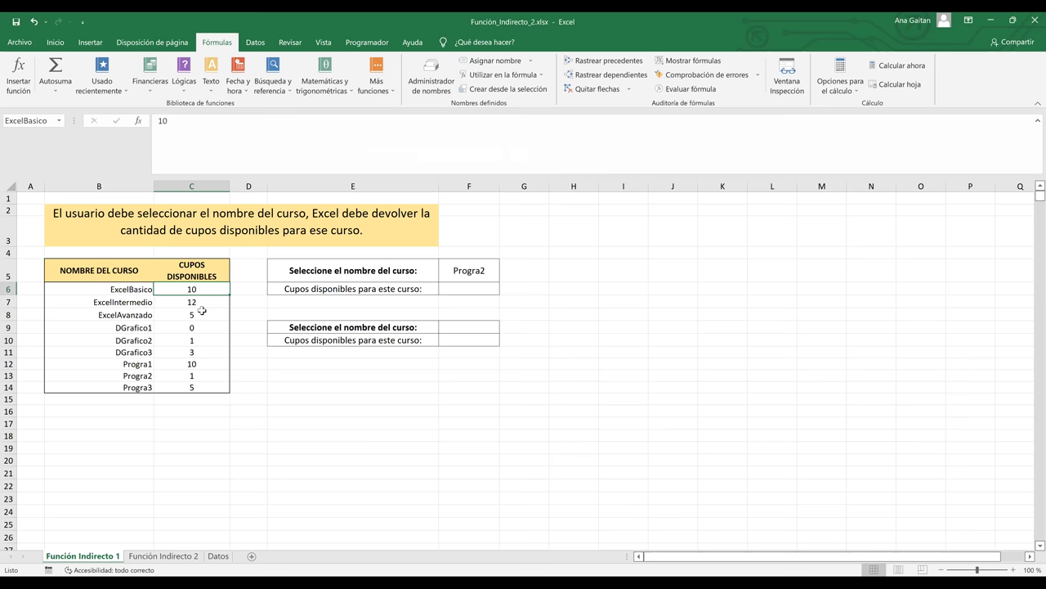
{"action": "left_click", "coordinate": [131, 303]}
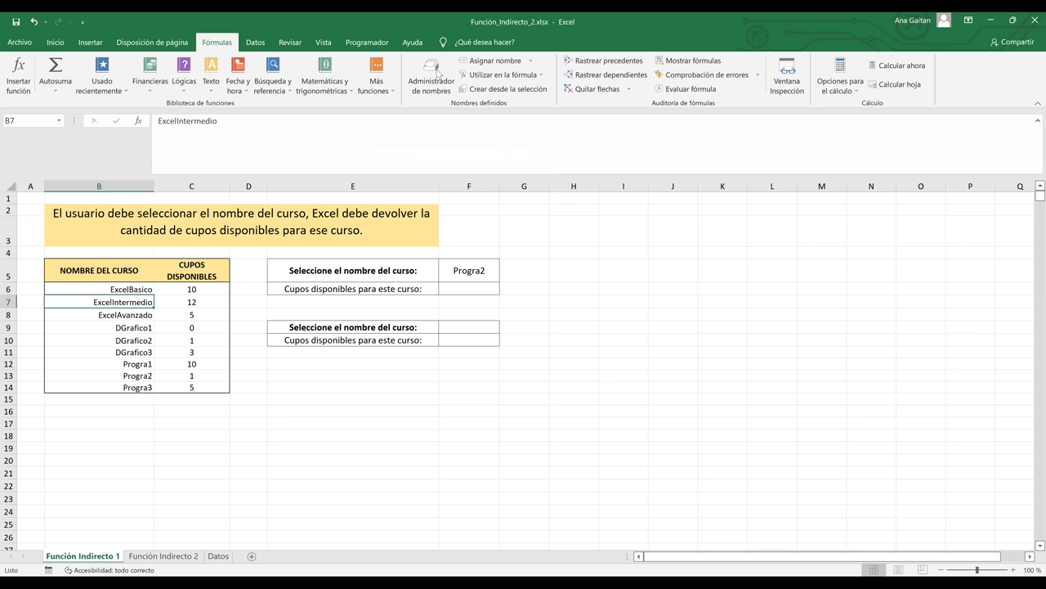
{"action": "left_click", "coordinate": [512, 67]}
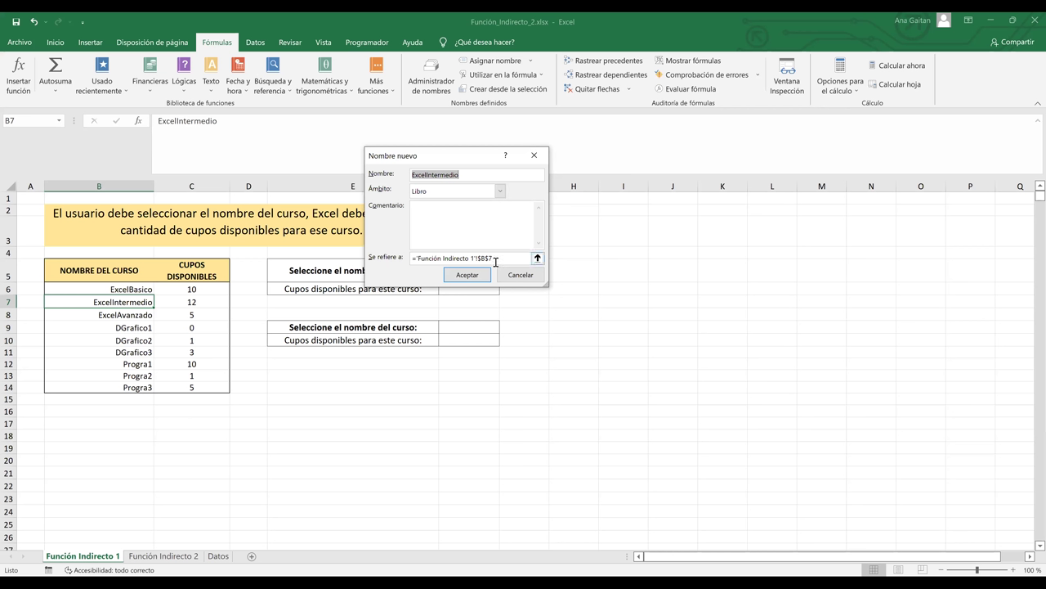
{"action": "left_click", "coordinate": [488, 260]}
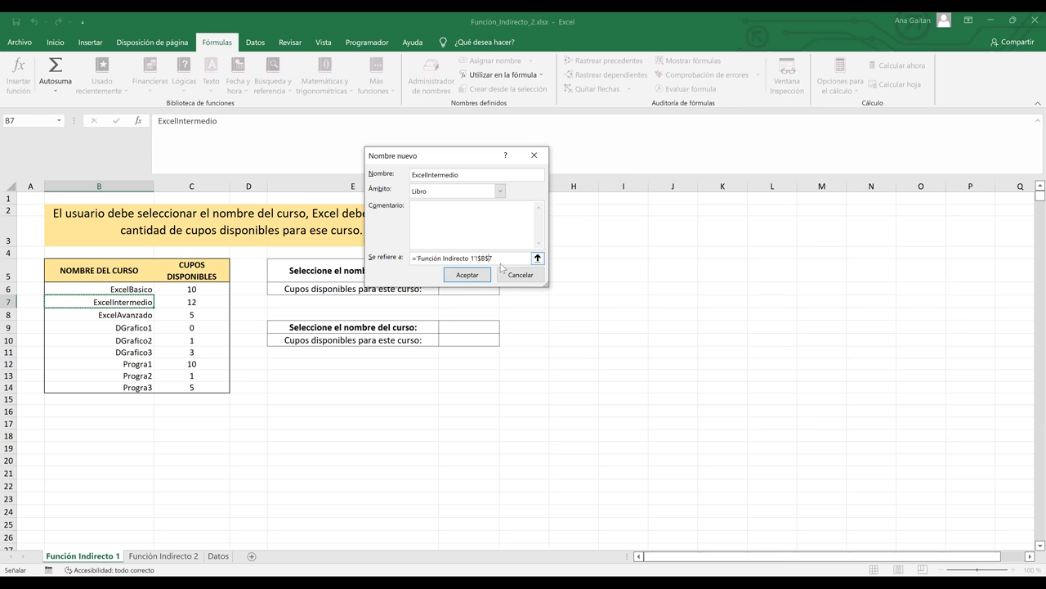
{"action": "left_click", "coordinate": [495, 260]}
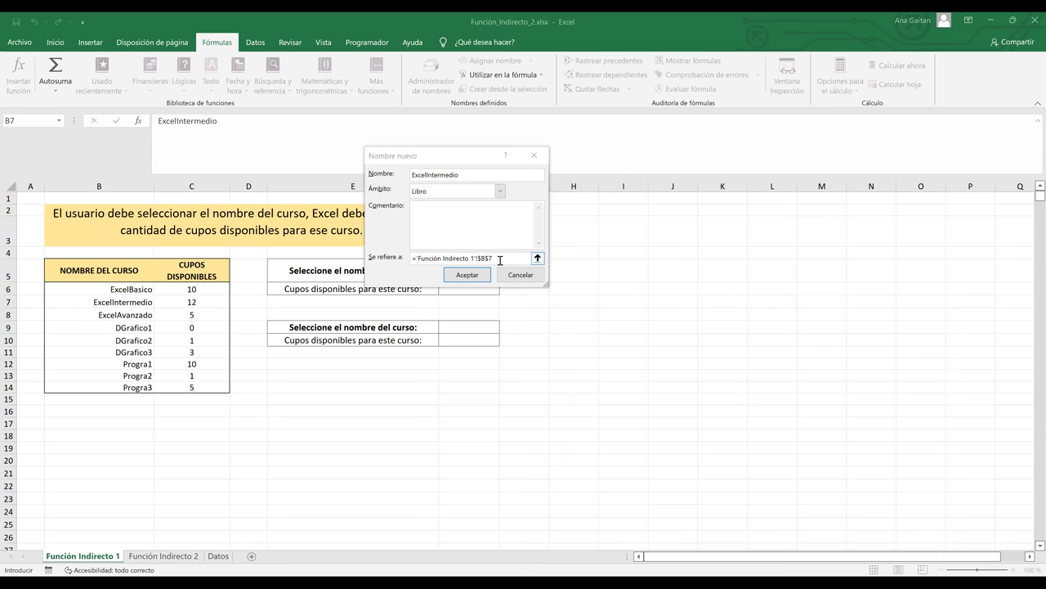
{"action": "left_click", "coordinate": [350, 301]}
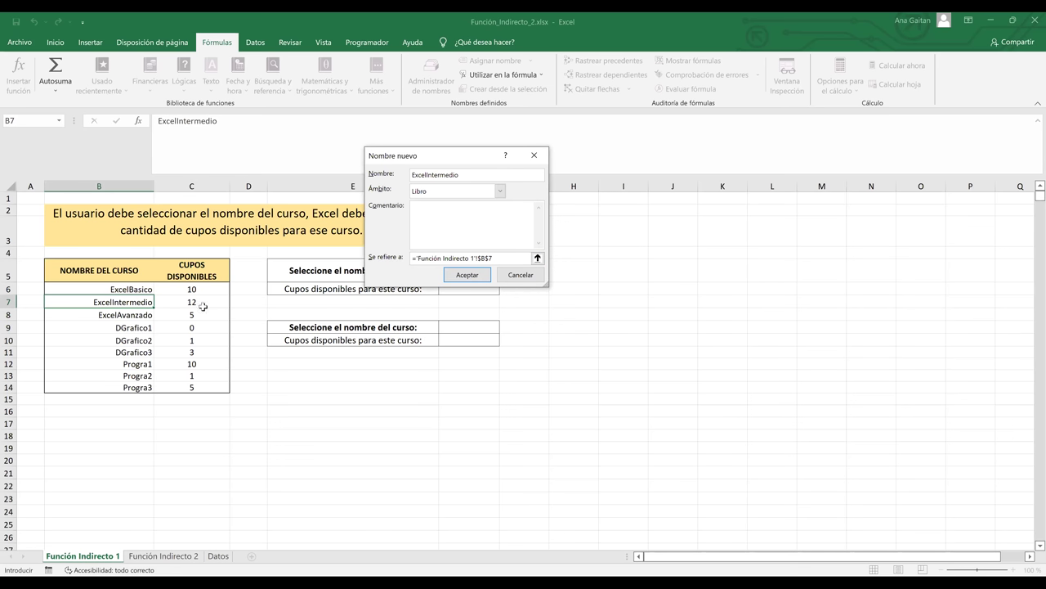
{"action": "left_click", "coordinate": [196, 304]}
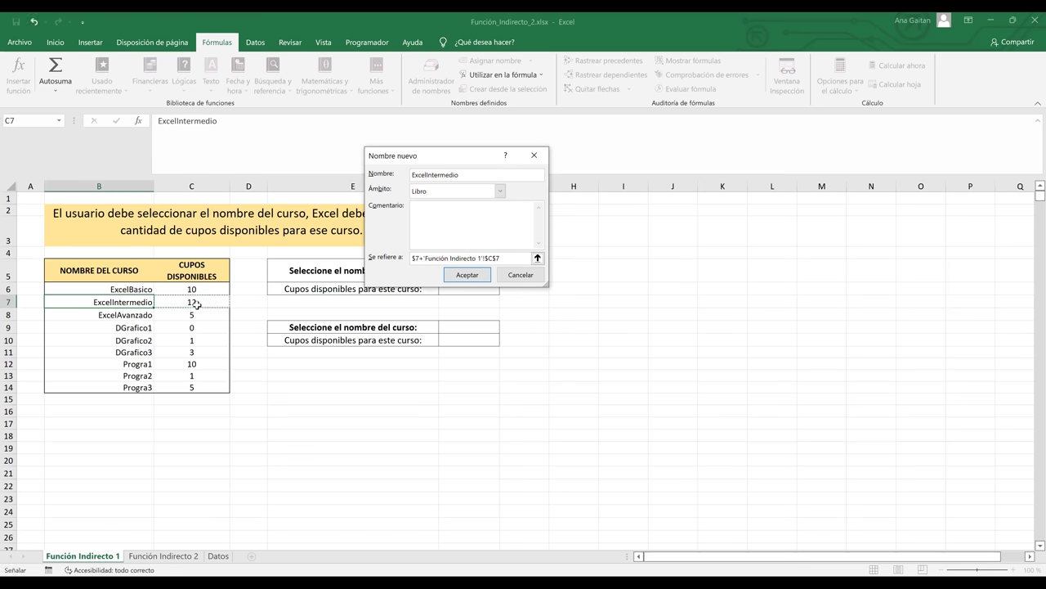
{"action": "left_click", "coordinate": [516, 277]}
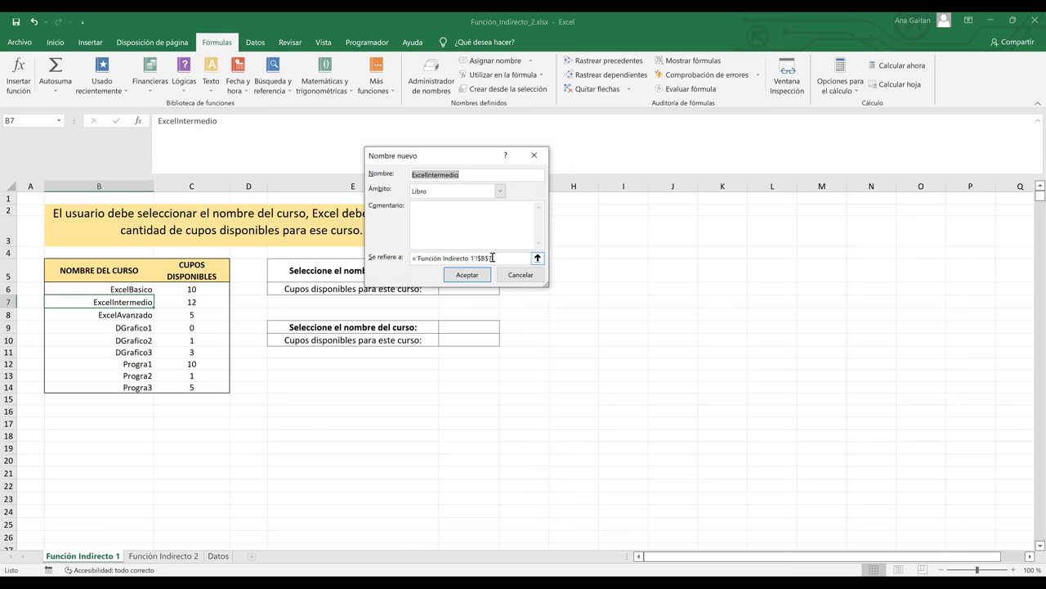
Define the name ExcelIntermedio with workbook scope, making it refer to cell C7 on the Función Indirecto 1 sheet
{"action": "left_click", "coordinate": [492, 258]}
{"action": "left_click", "coordinate": [200, 300]}
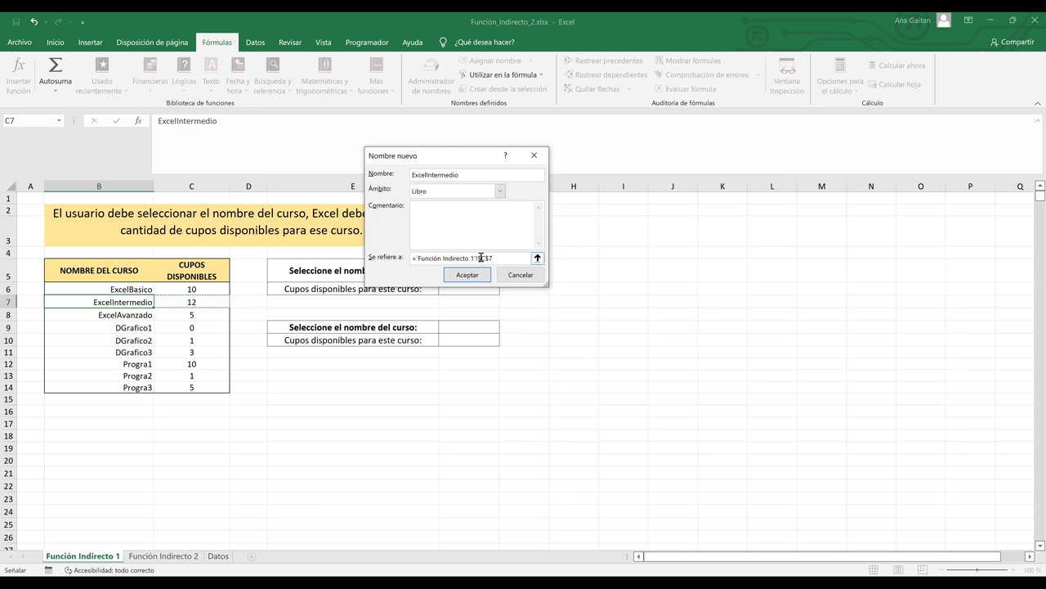
{"action": "left_click_drag", "start_coordinate": [480, 257], "coordinate": [502, 257]}
{"action": "left_click", "coordinate": [477, 275]}
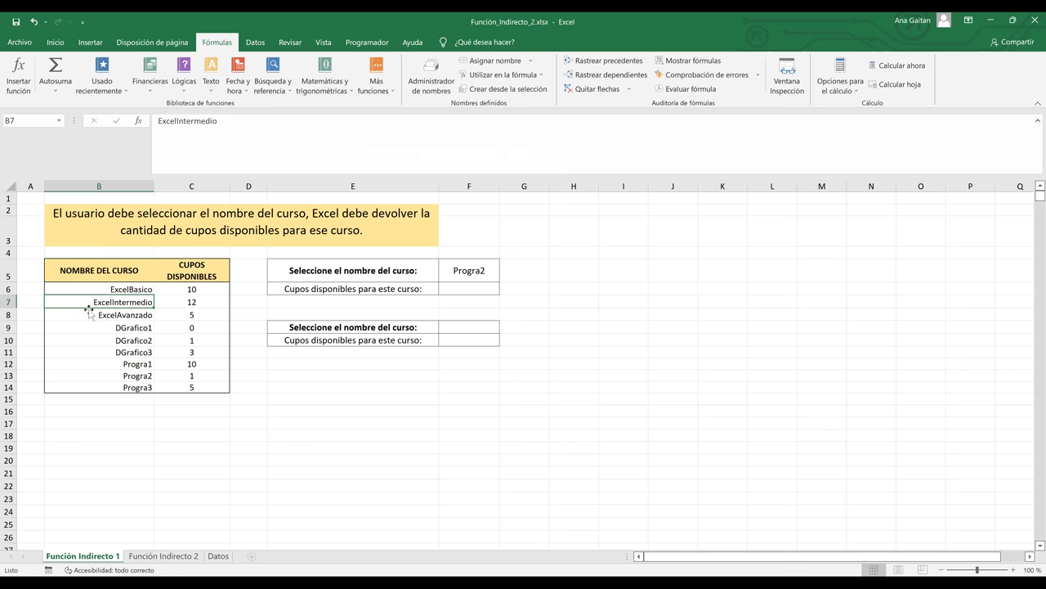
Name cell C8 ExcelAvanzado
{"action": "left_click", "coordinate": [185, 316]}
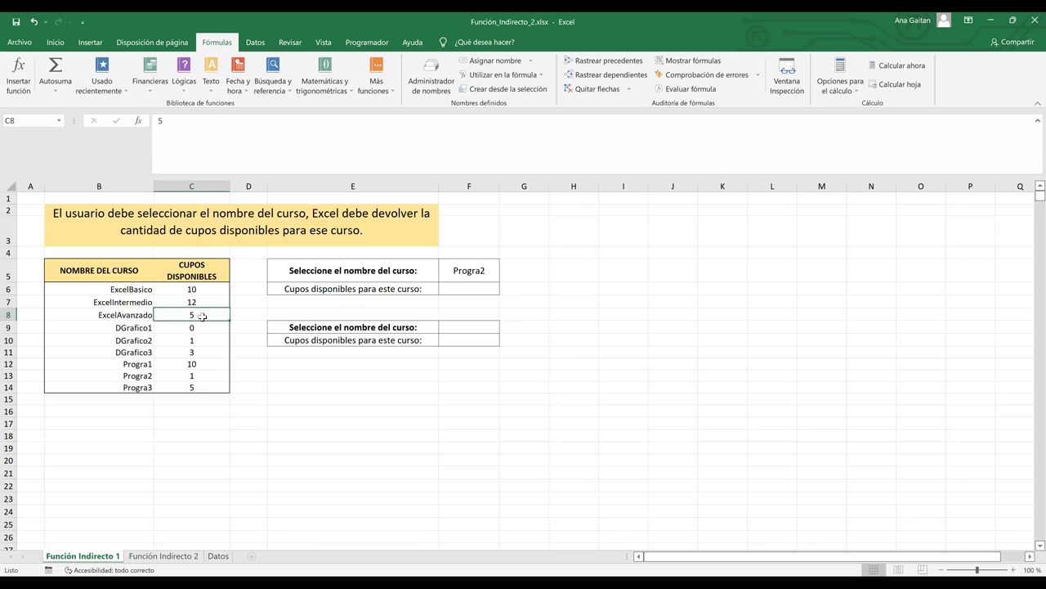
{"action": "left_click", "coordinate": [30, 122]}
{"action": "key", "text": "BackSpace"}
{"action": "type", "text": "ExcelAvanzado"}
{"action": "type", "text": "Ex"}
{"action": "key", "text": "End"}
{"action": "key", "text": "Return"}
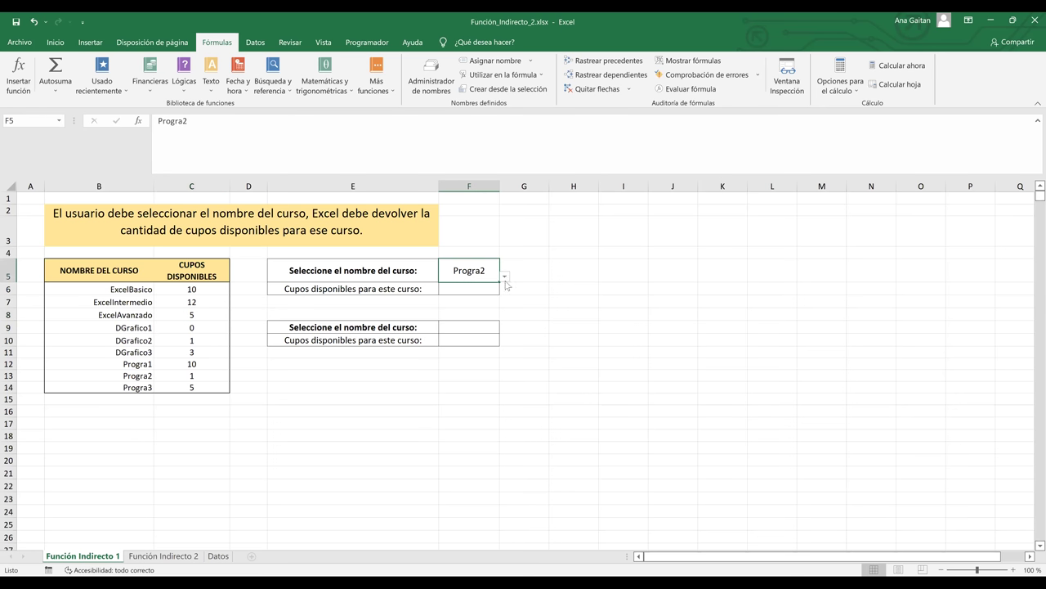
Choose the course ExcelAvanzado from the dropdown in cell F5
{"action": "left_click", "coordinate": [505, 277]}
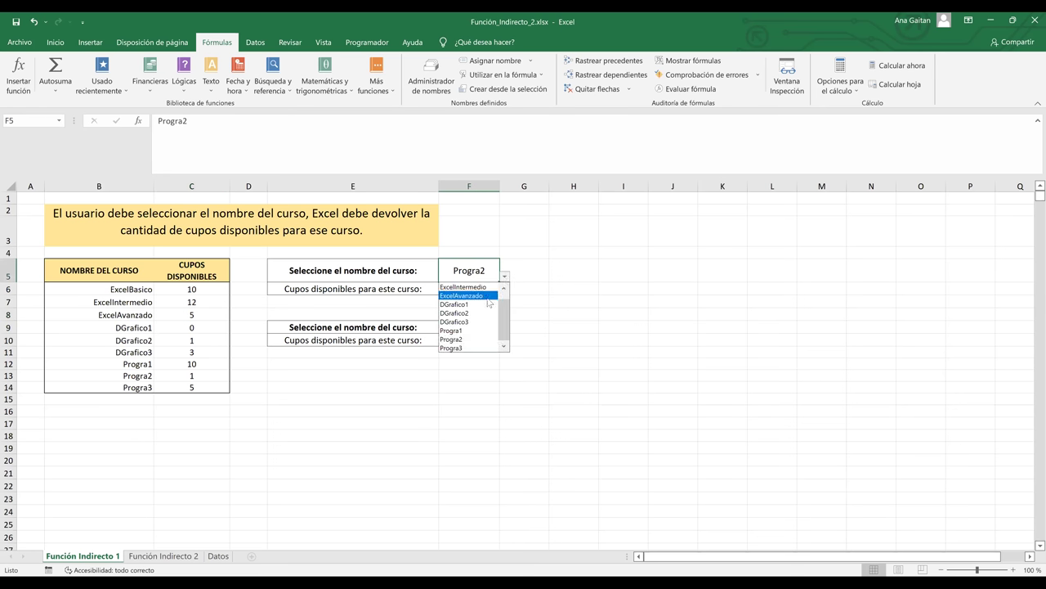
{"action": "left_click", "coordinate": [488, 296]}
Enter the formula =INDIRECTO(F5) in cell F6 to return the available places for the selected course
{"action": "left_click", "coordinate": [478, 288]}
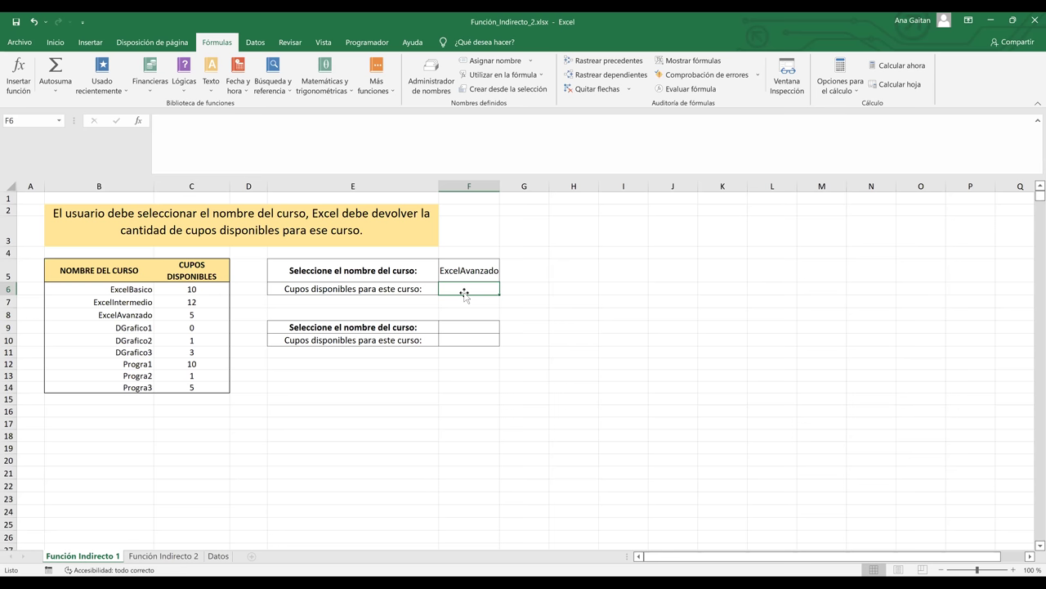
{"action": "type", "text": "="}
{"action": "key", "text": "BackSpace"}
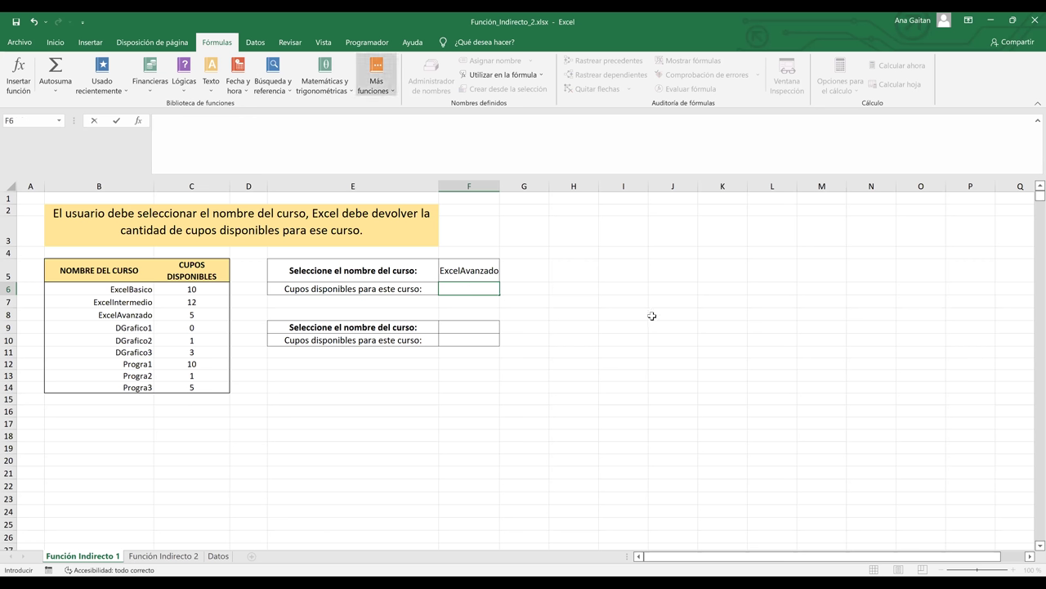
{"action": "type", "text": "="}
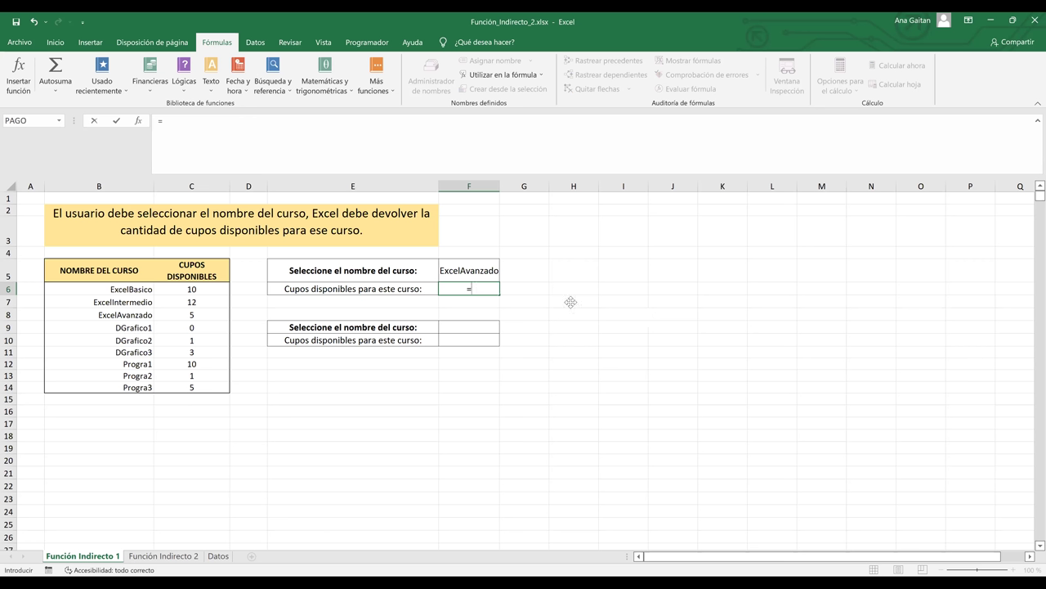
{"action": "type", "text": "indirec"}
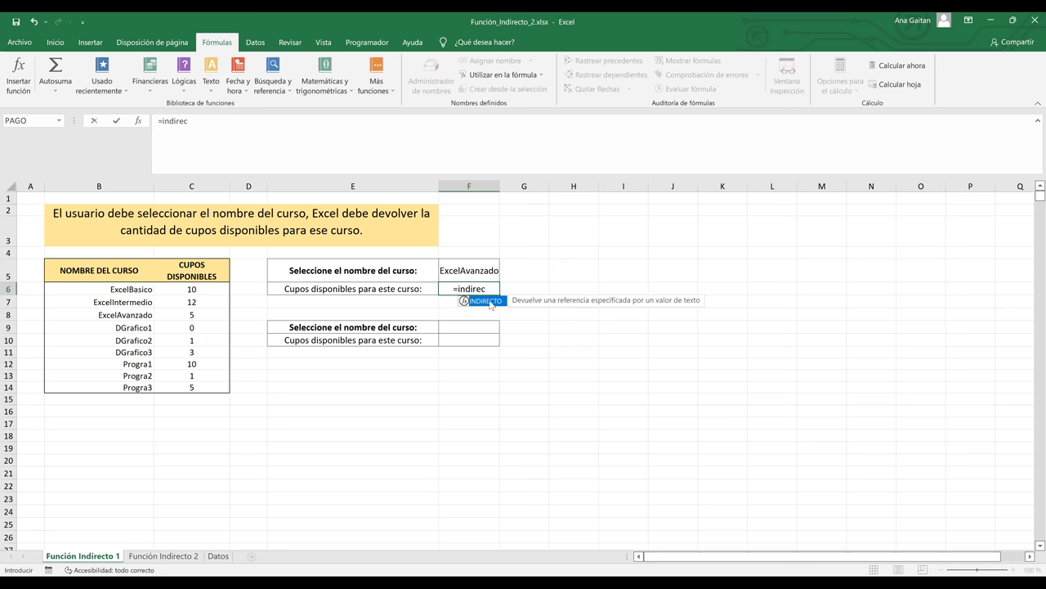
{"action": "double_click", "coordinate": [489, 301]}
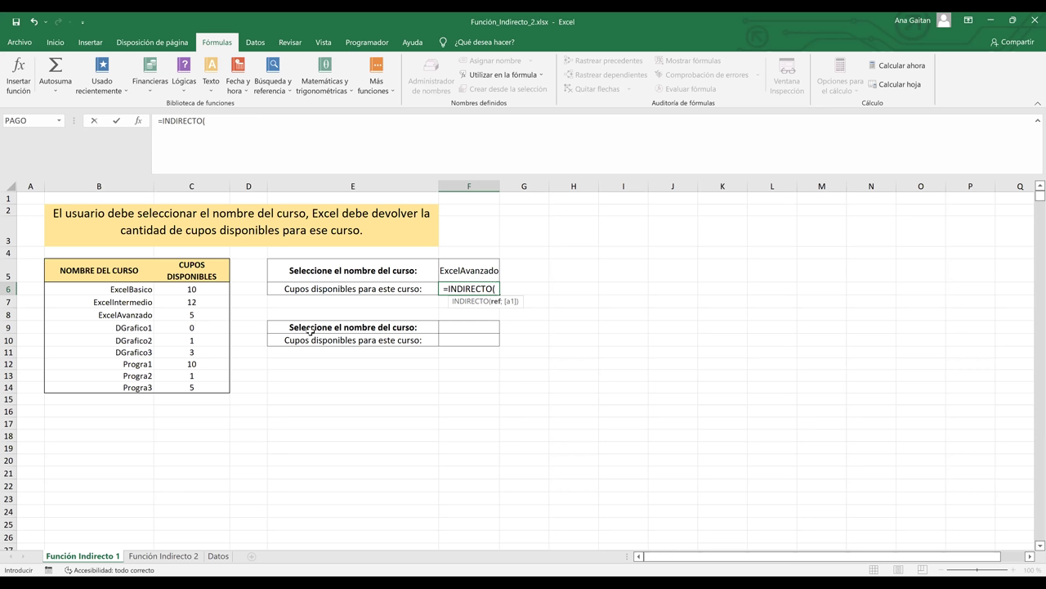
{"action": "left_click", "coordinate": [475, 274]}
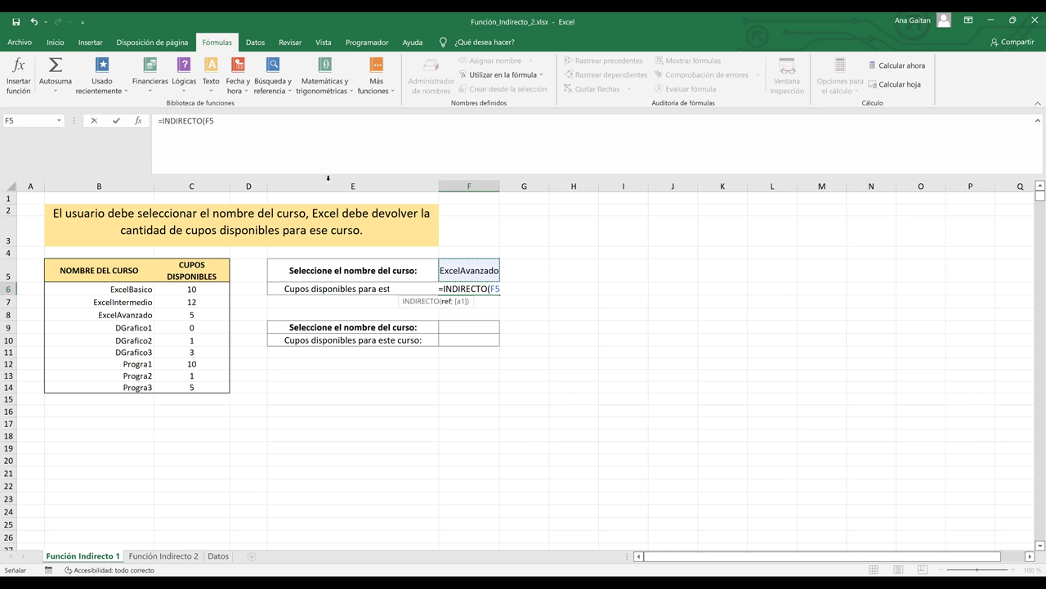
{"action": "left_click", "coordinate": [300, 143]}
{"action": "type", "text": ")"}
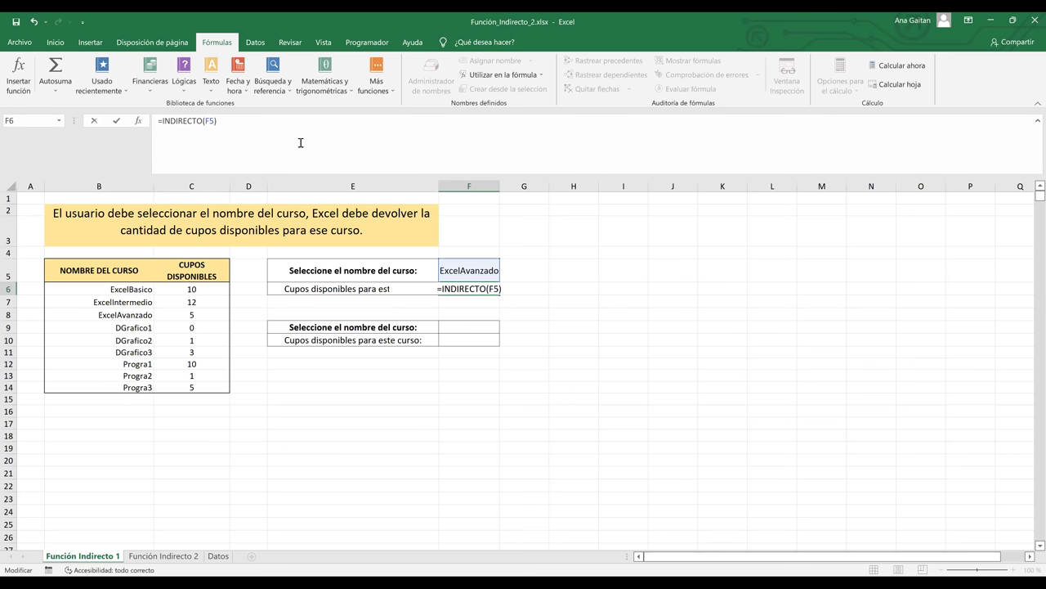
{"action": "key", "text": "Return"}
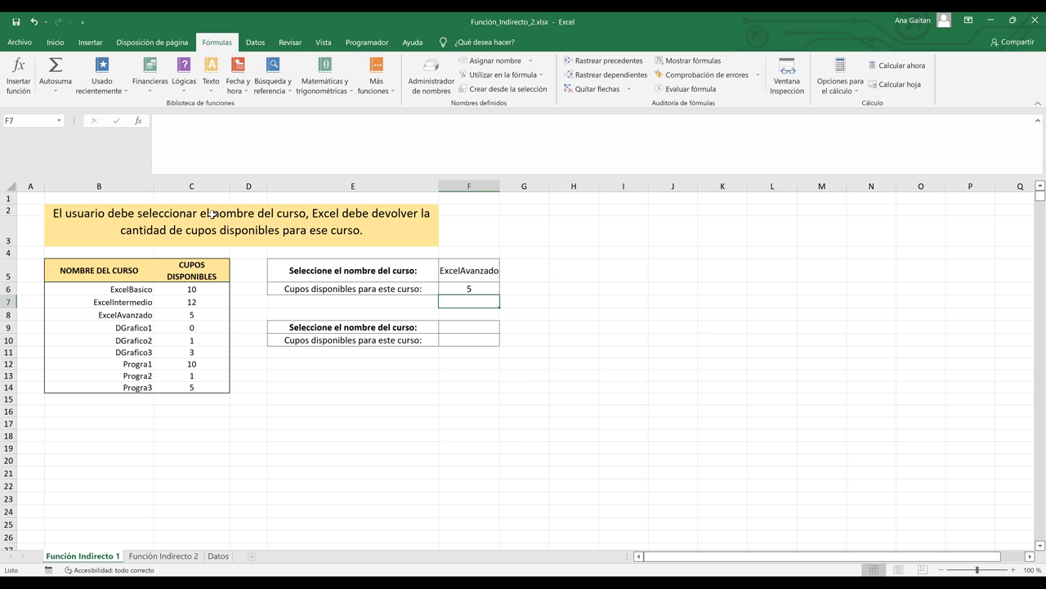
Highlight column C together with row 8 to examine the cell where they intersect
{"action": "left_click", "coordinate": [191, 186]}
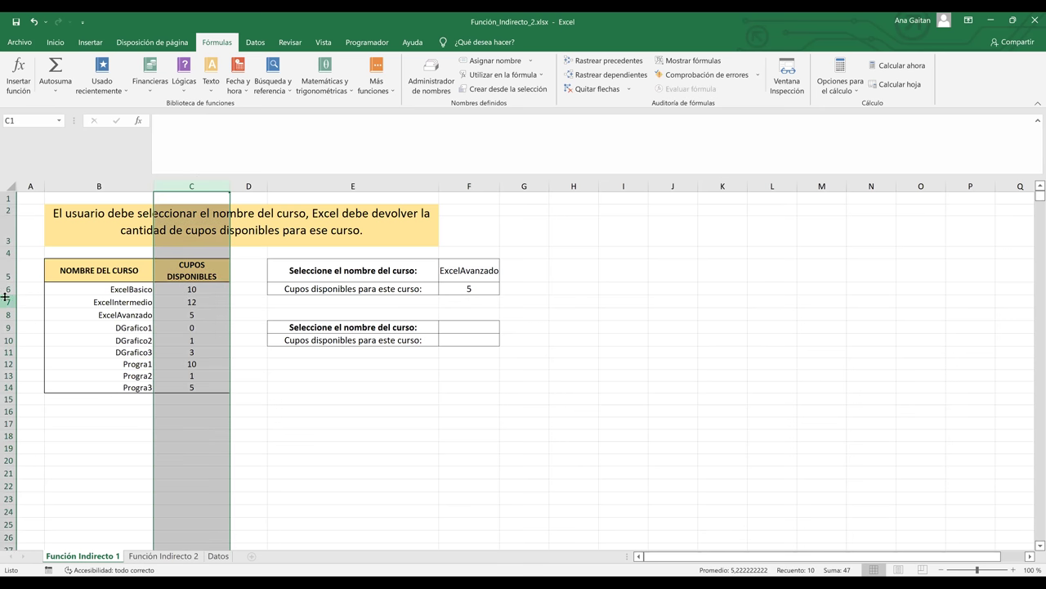
{"action": "left_click", "coordinate": [7, 315], "text": "ctrl"}
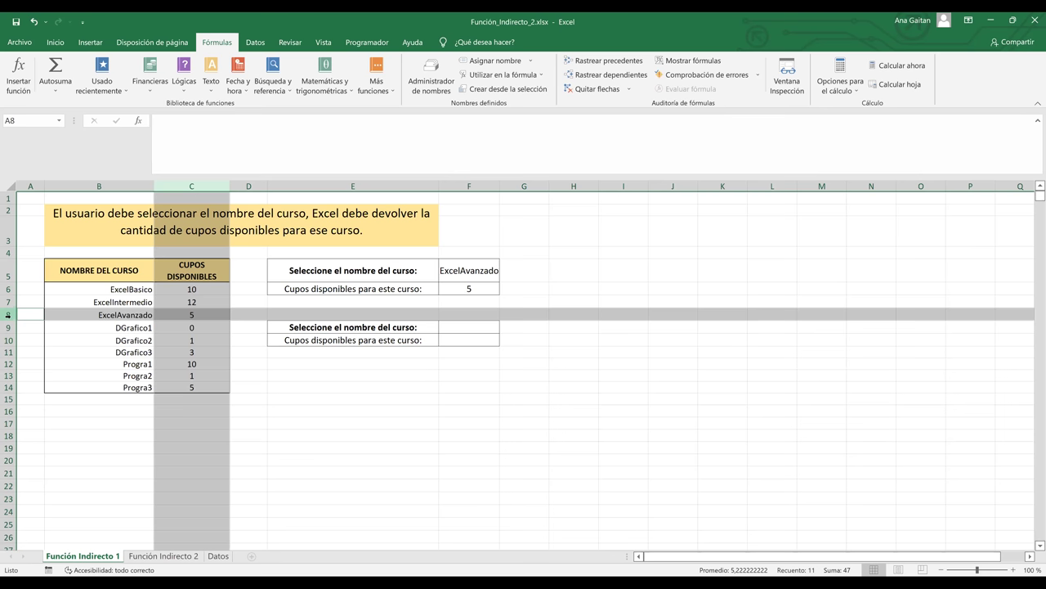
{"action": "left_click", "coordinate": [302, 396]}
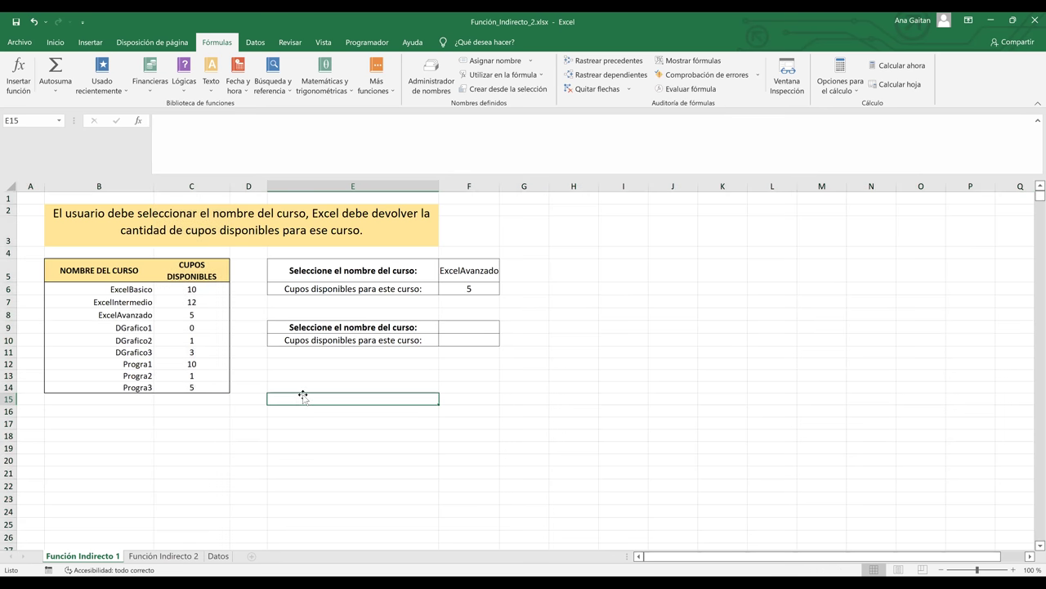
Delete the formula in cell F6, and reset cell F5 by clearing everything in it and reapplying its border
{"action": "left_click", "coordinate": [463, 291]}
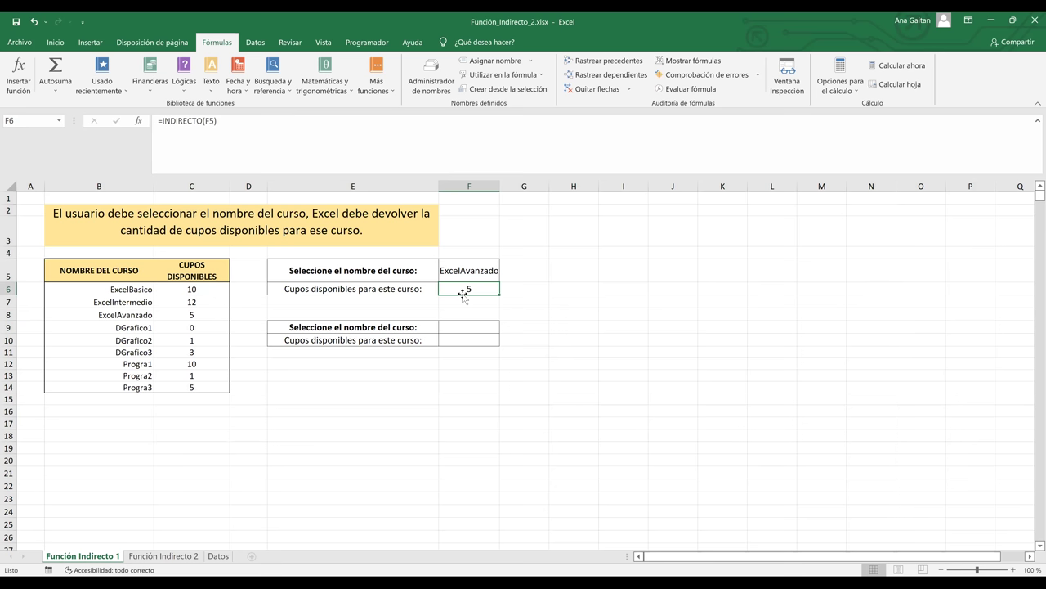
{"action": "left_click_drag", "start_coordinate": [463, 294], "coordinate": [493, 320]}
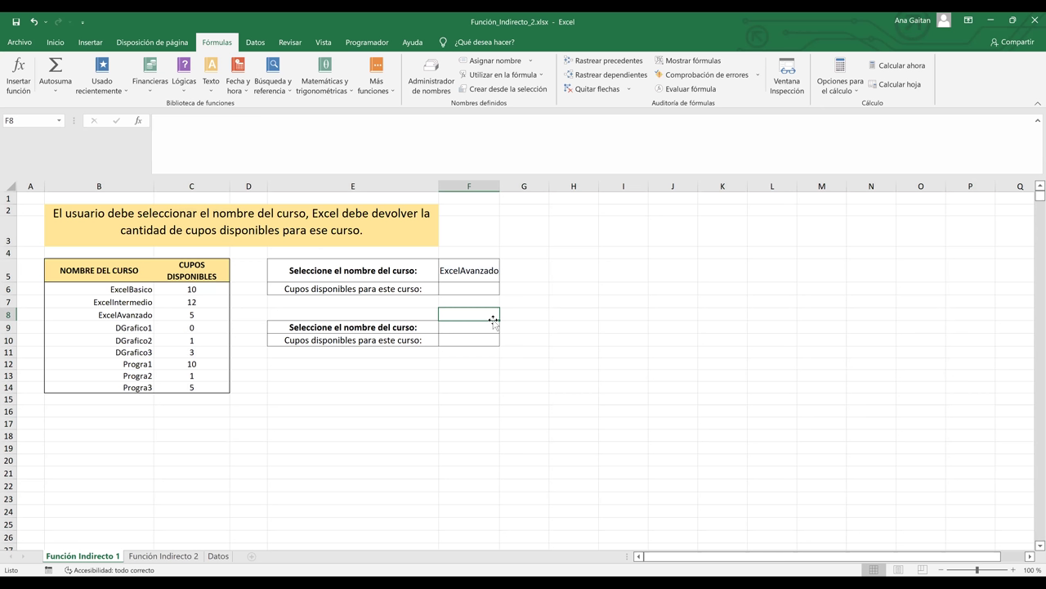
{"action": "left_click", "coordinate": [467, 278]}
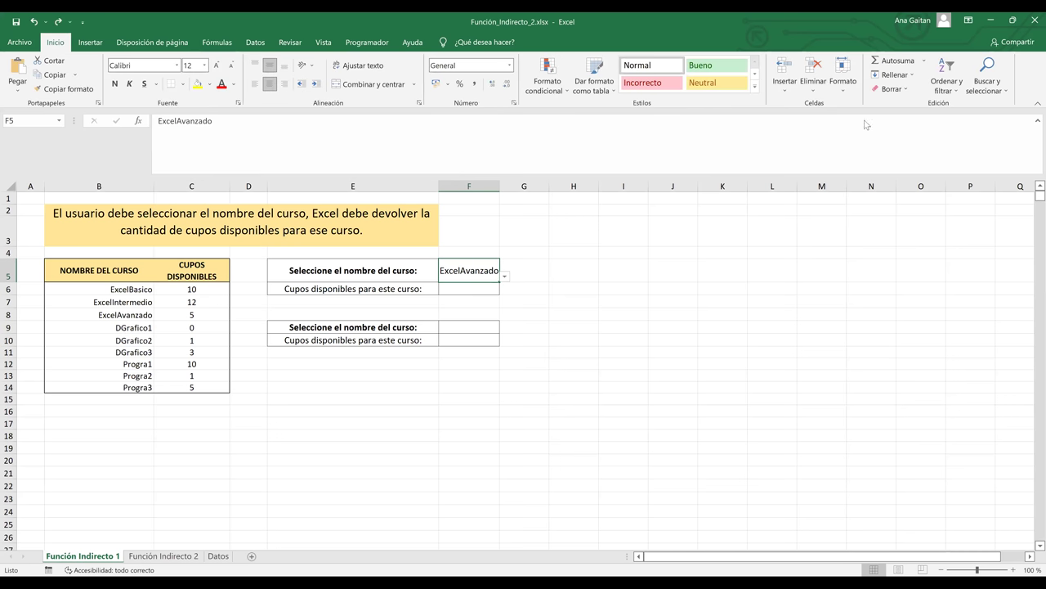
{"action": "left_click", "coordinate": [891, 89]}
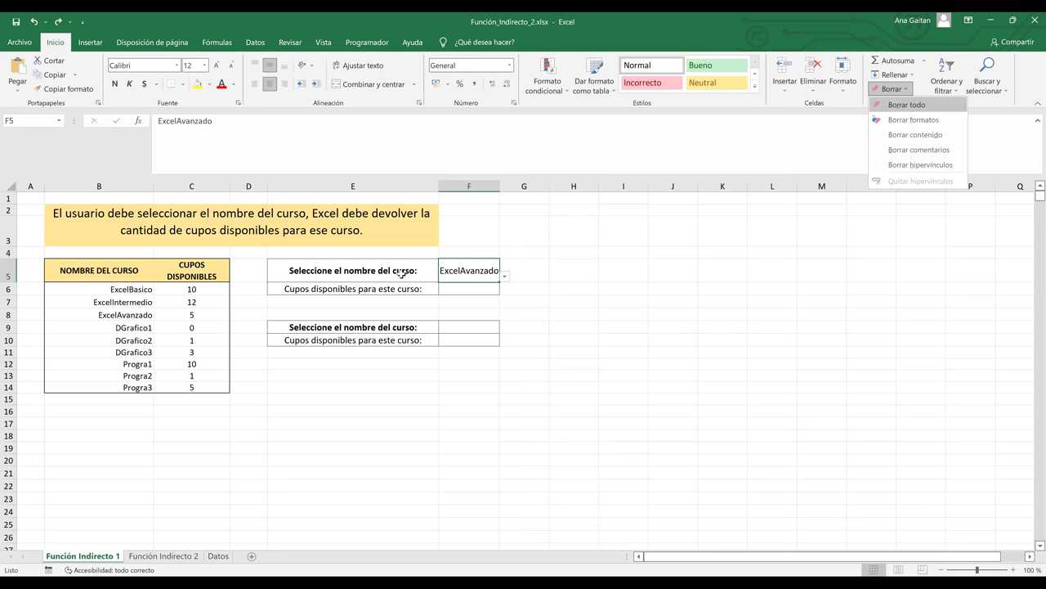
{"action": "key", "text": "Return"}
{"action": "left_click", "coordinate": [182, 84]}
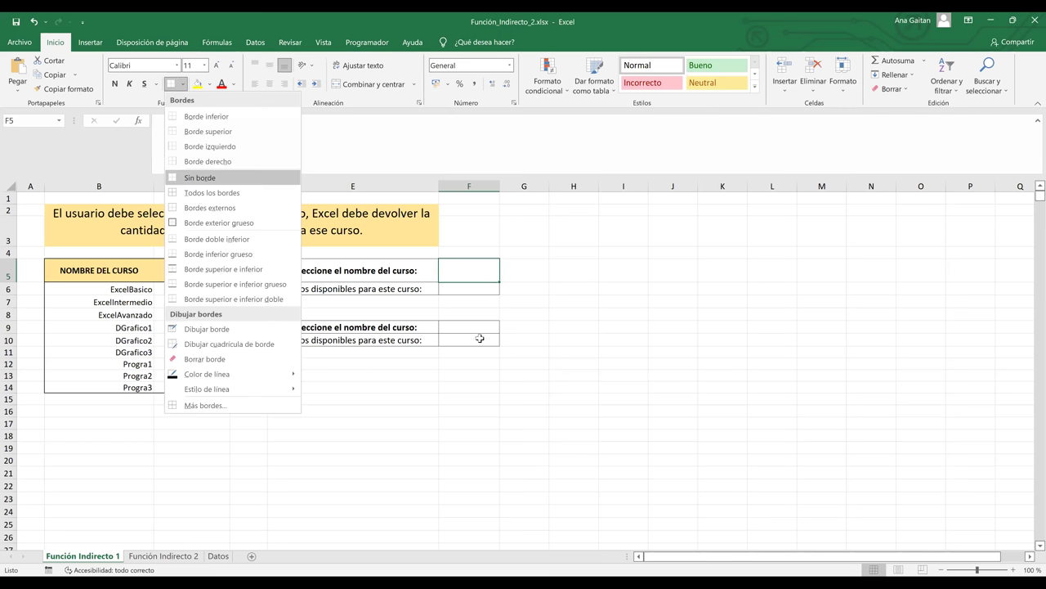
{"action": "left_click", "coordinate": [475, 279]}
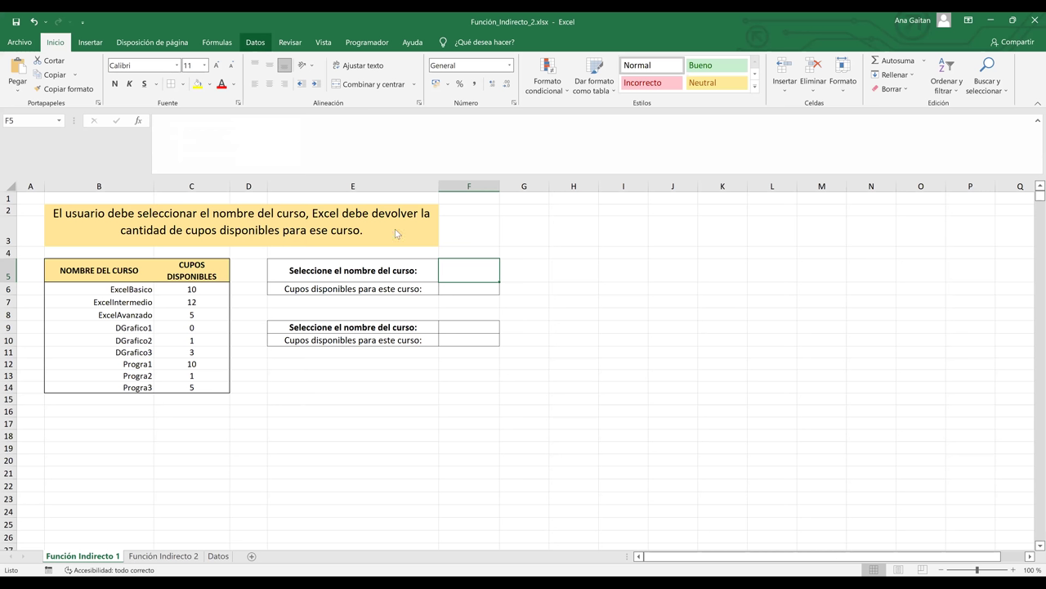
Add list data validation to cell F5 with the course names in =$B$6:$B$14 as its source
{"action": "key", "text": "alt+d"}
{"action": "key", "text": "v"}
{"action": "key", "text": "v"}
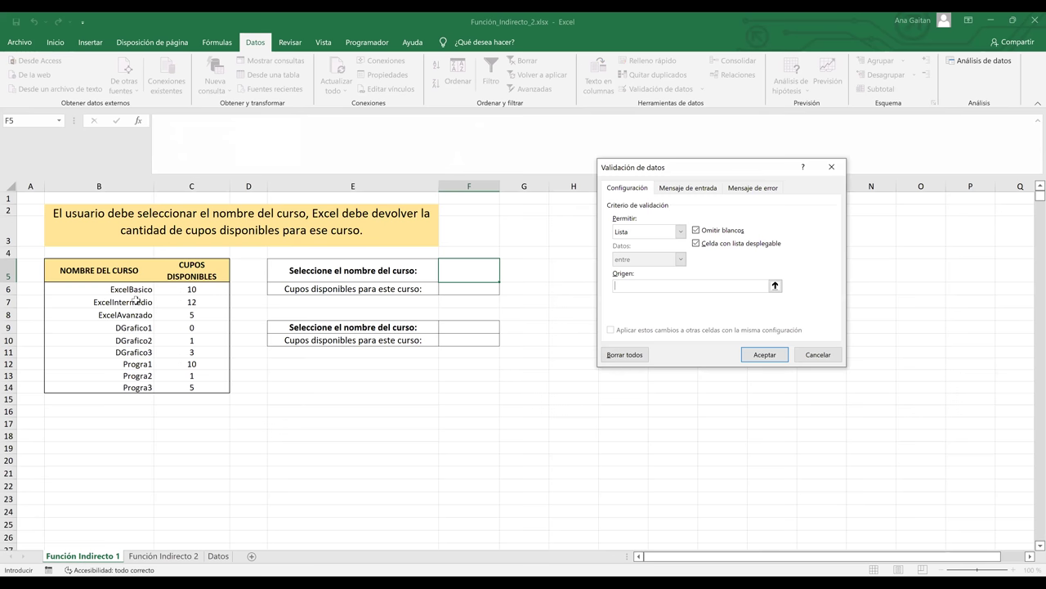
{"action": "left_click_drag", "start_coordinate": [129, 321], "coordinate": [133, 390]}
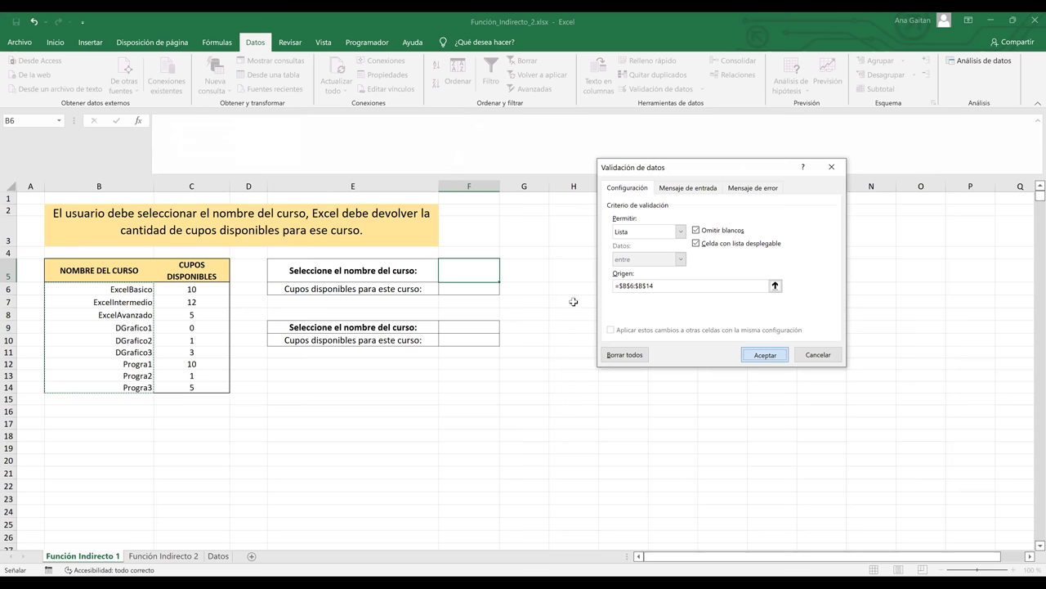
{"action": "key", "text": "Return"}
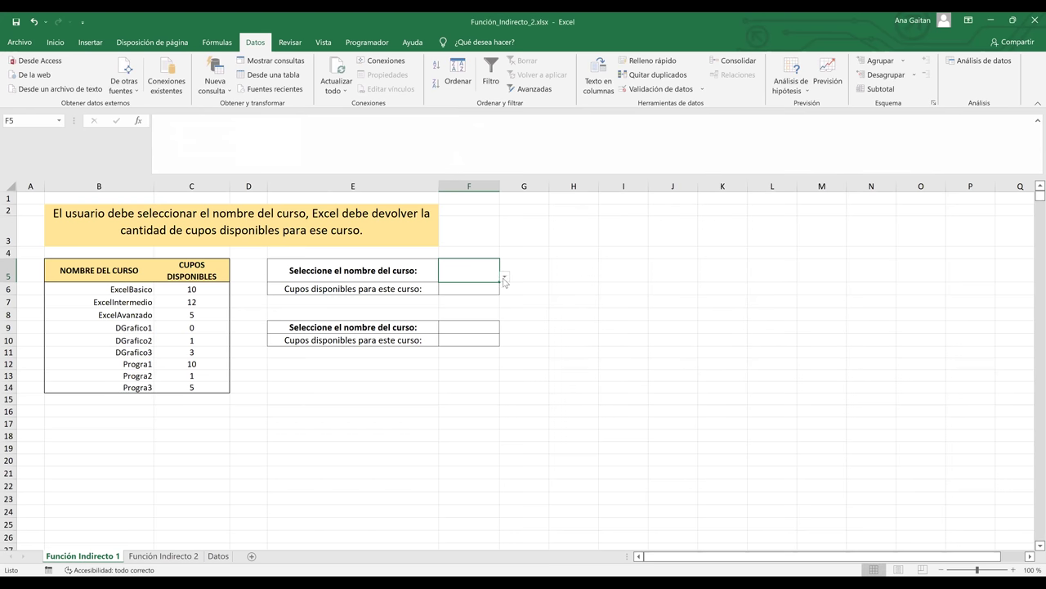
Choose ExcelAvanzado from the new dropdown list in cell F5
{"action": "left_click", "coordinate": [504, 280]}
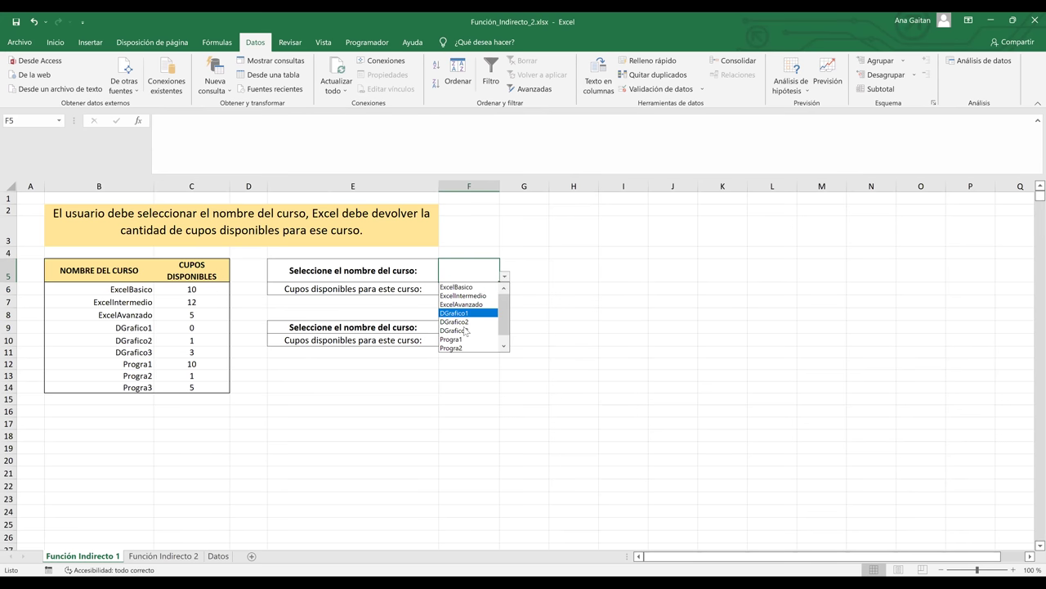
{"action": "key", "text": "Escape"}
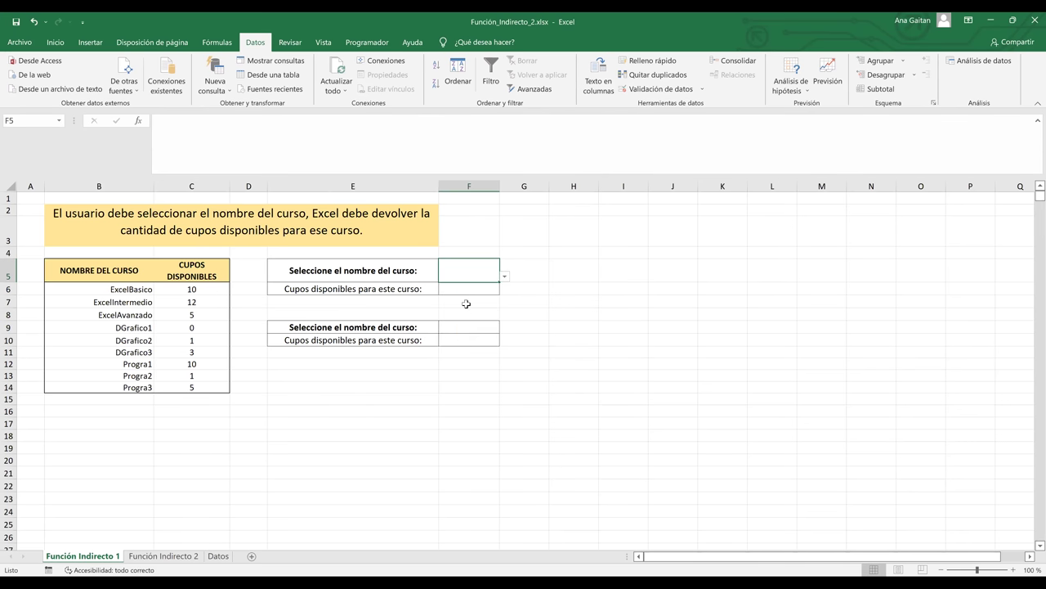
{"action": "left_click", "coordinate": [522, 315]}
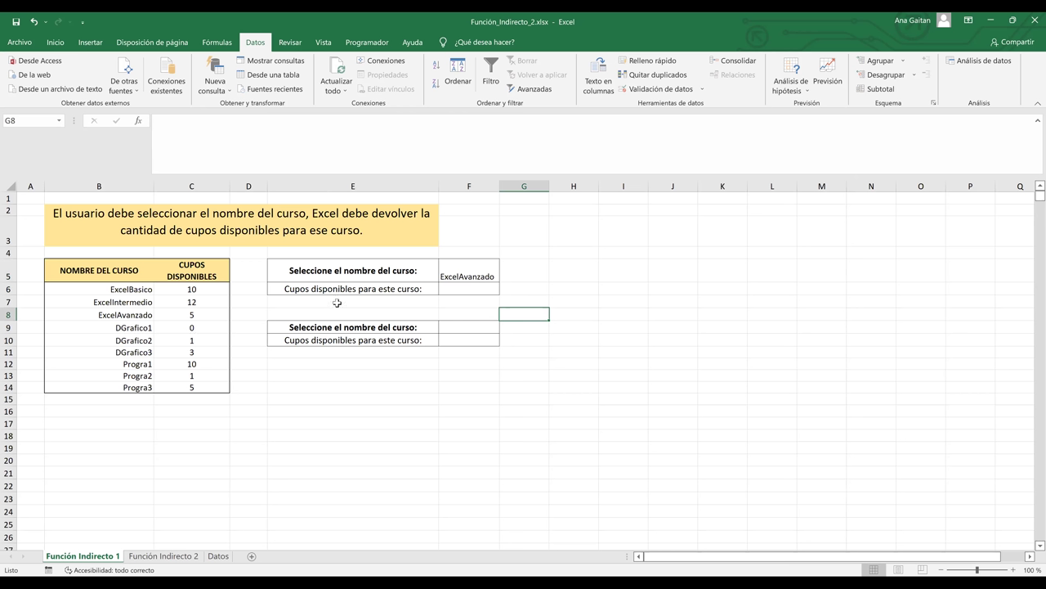
Change the selected course in cell F5 to Progra2
{"action": "left_click", "coordinate": [463, 276]}
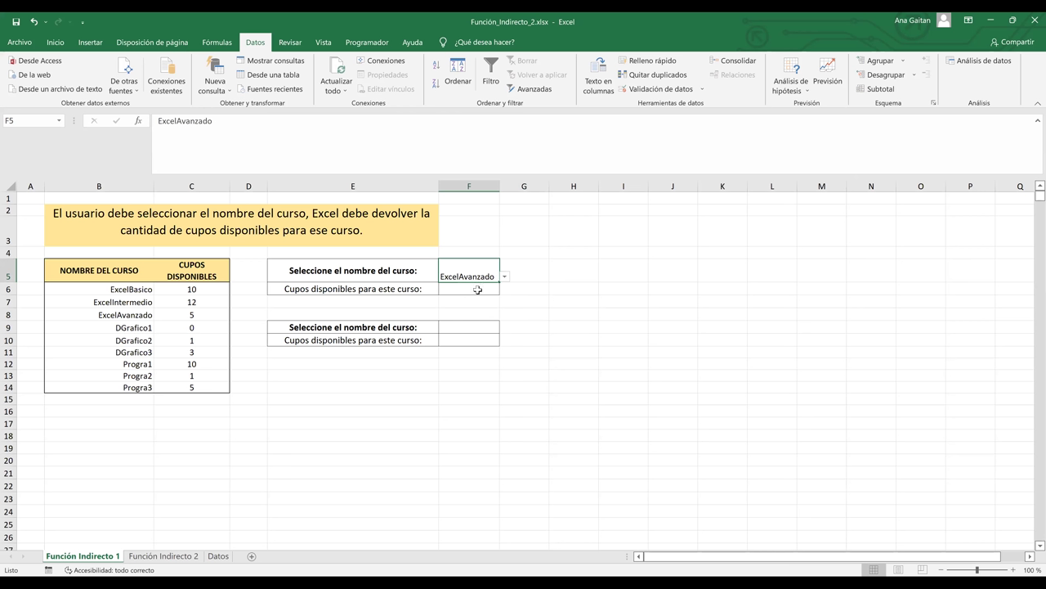
{"action": "type", "text": "Progra2"}
{"action": "key", "text": "Return"}
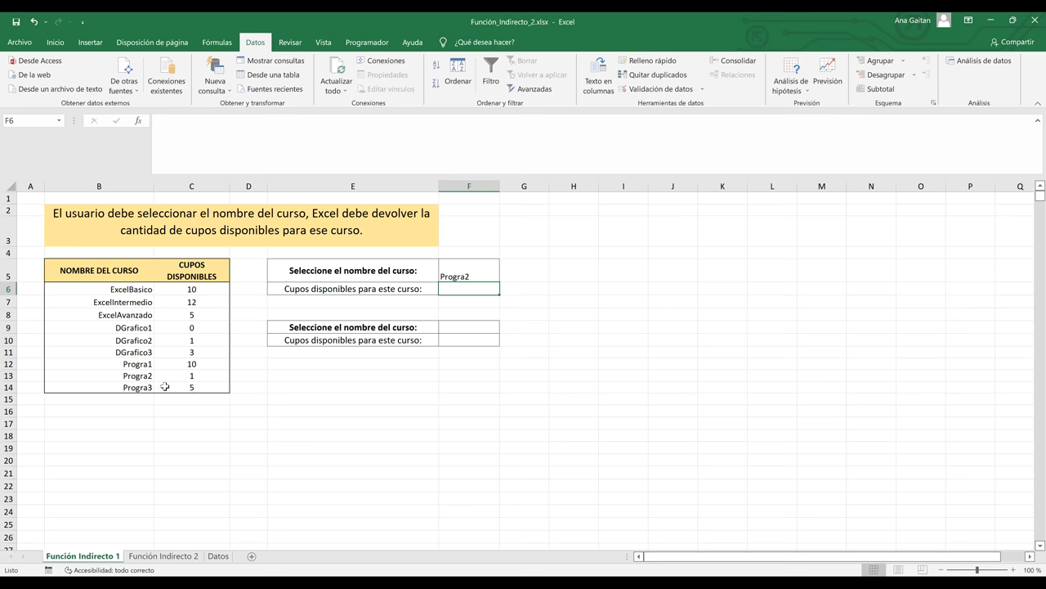
{"action": "left_click", "coordinate": [195, 389]}
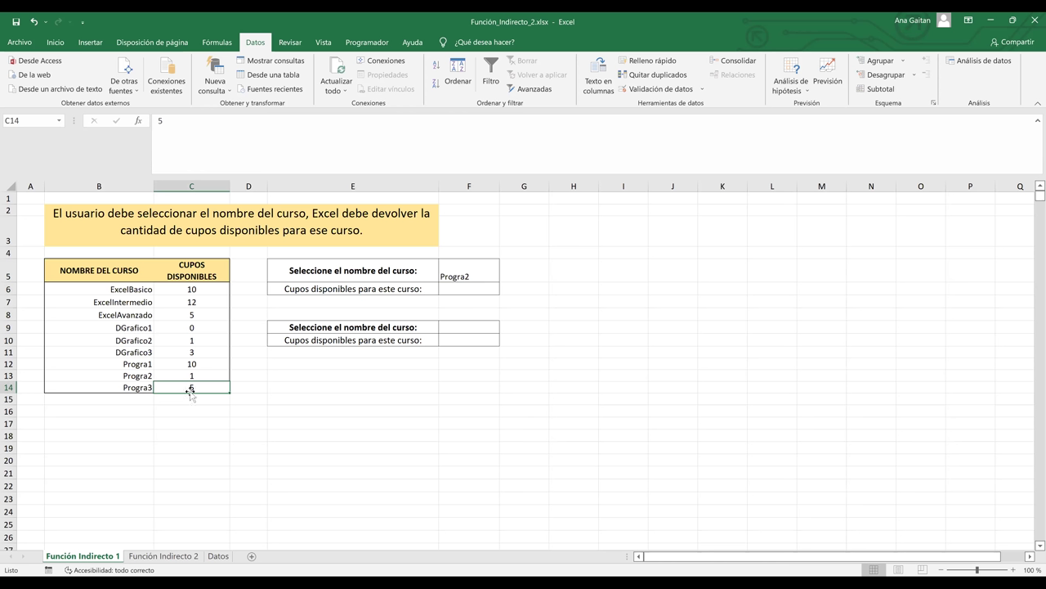
{"action": "left_click", "coordinate": [477, 291]}
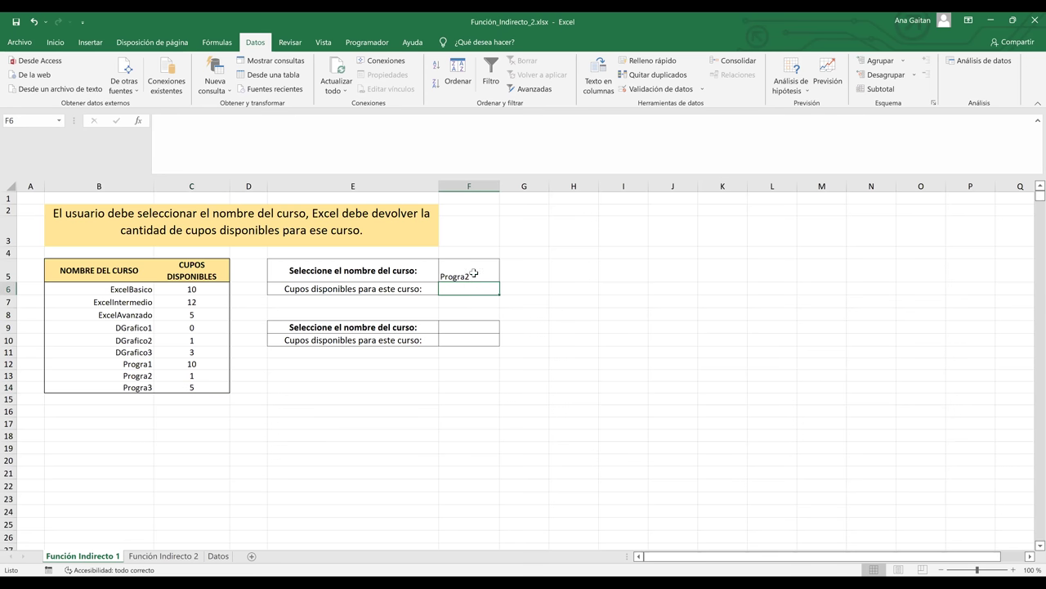
{"action": "left_click", "coordinate": [474, 274]}
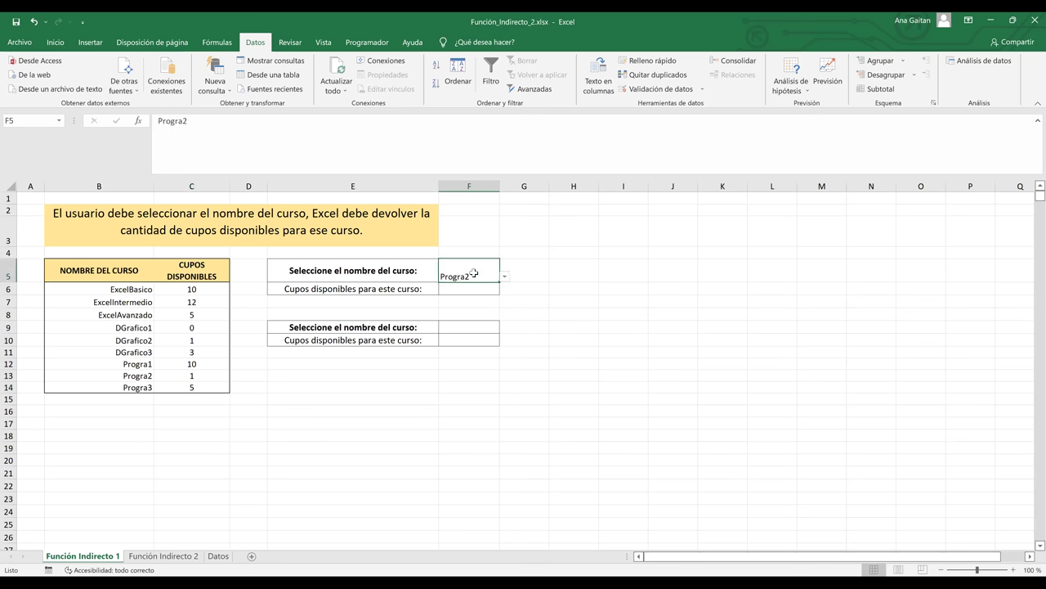
{"action": "left_click", "coordinate": [189, 316]}
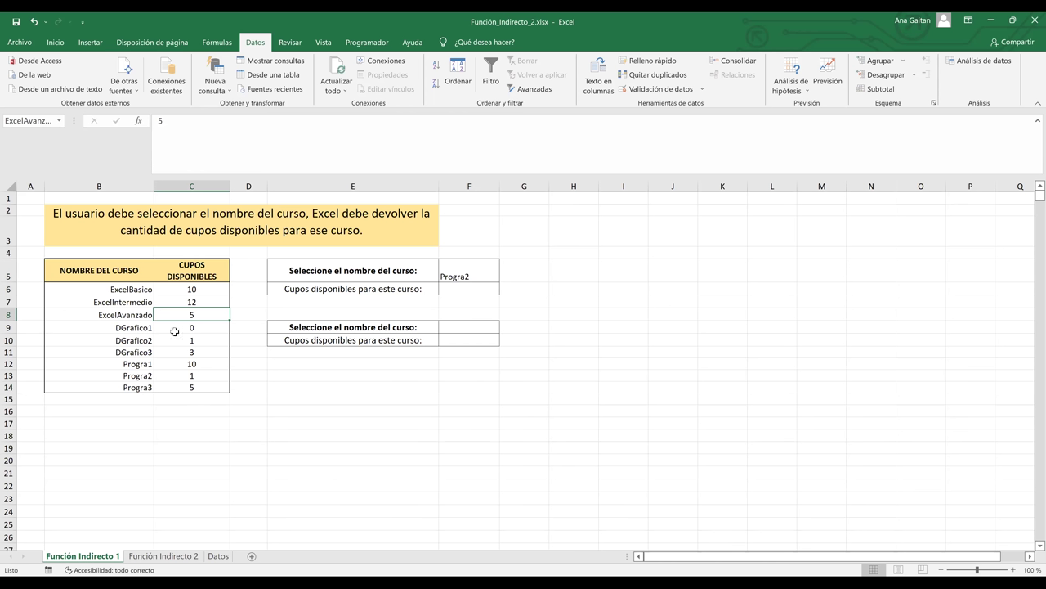
Define the name DGrafico1 for cell C9 on the Función Indirecto 1 sheet, with workbook (Libro) scope
{"action": "left_click", "coordinate": [175, 331]}
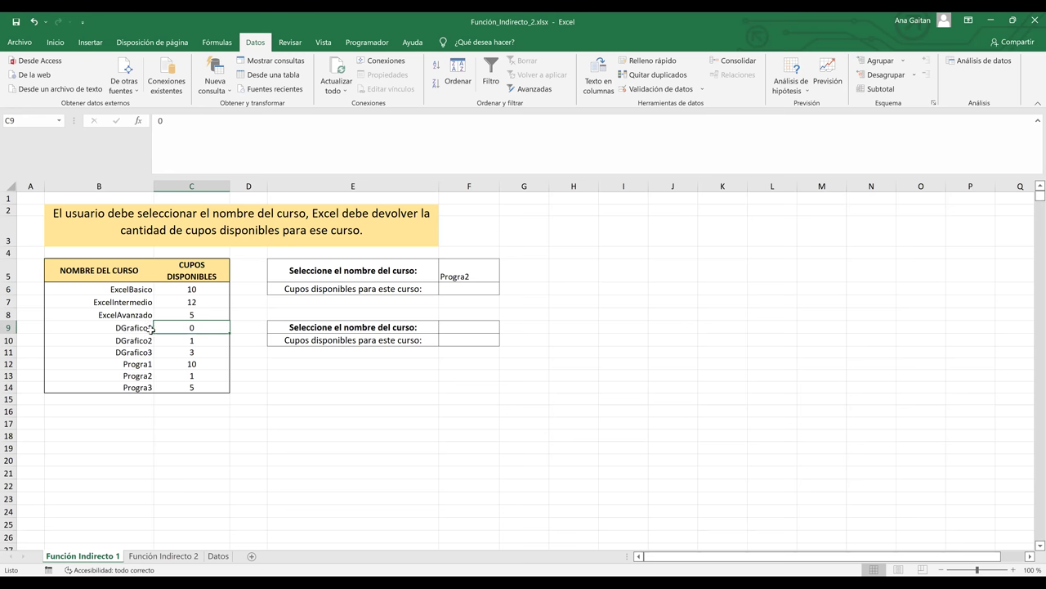
{"action": "left_click", "coordinate": [219, 45]}
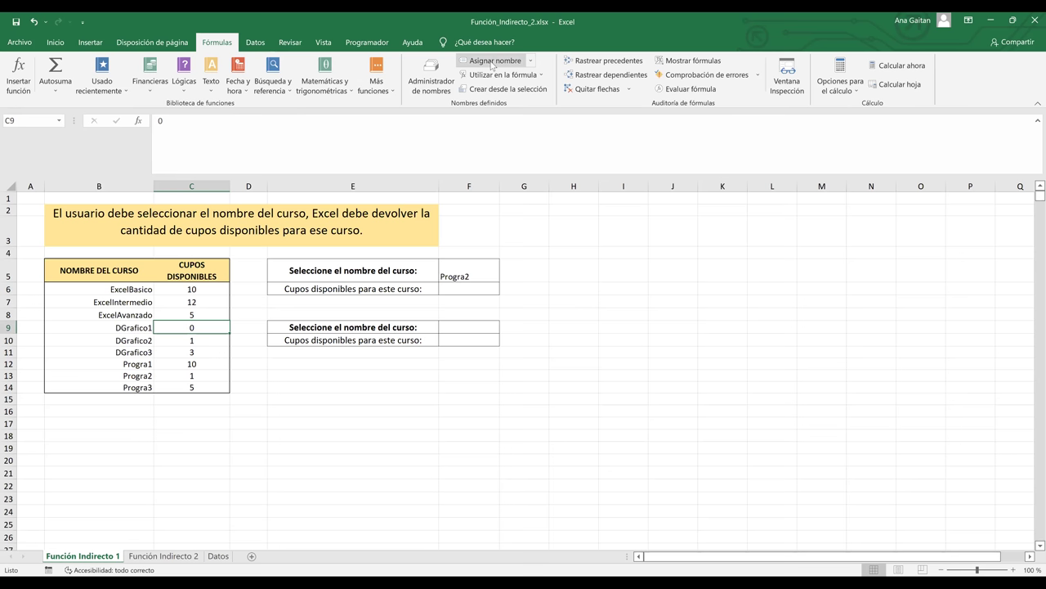
{"action": "left_click", "coordinate": [492, 62]}
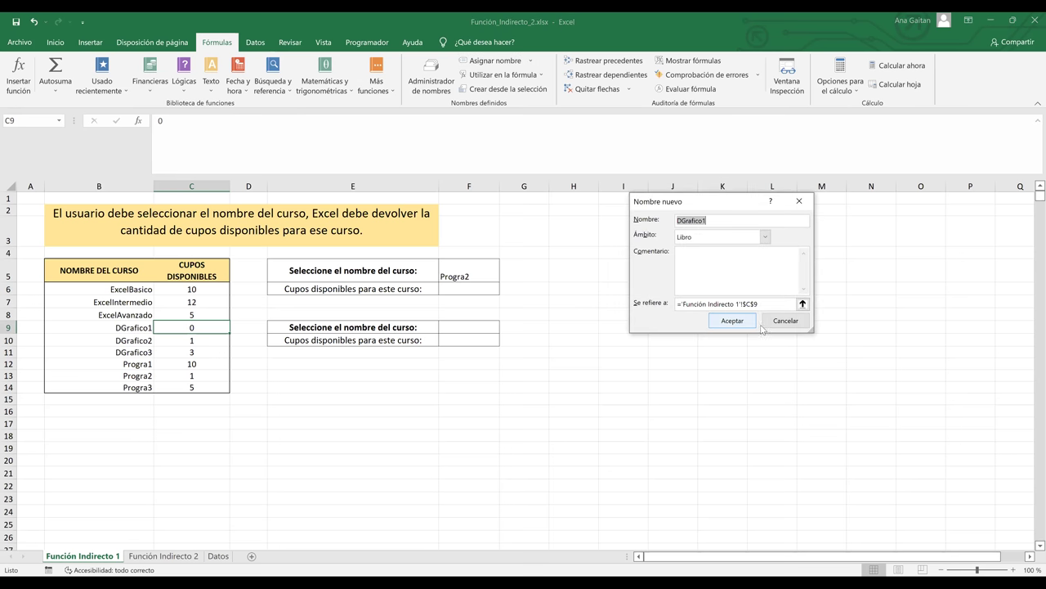
{"action": "left_click_drag", "start_coordinate": [701, 204], "coordinate": [563, 206]}
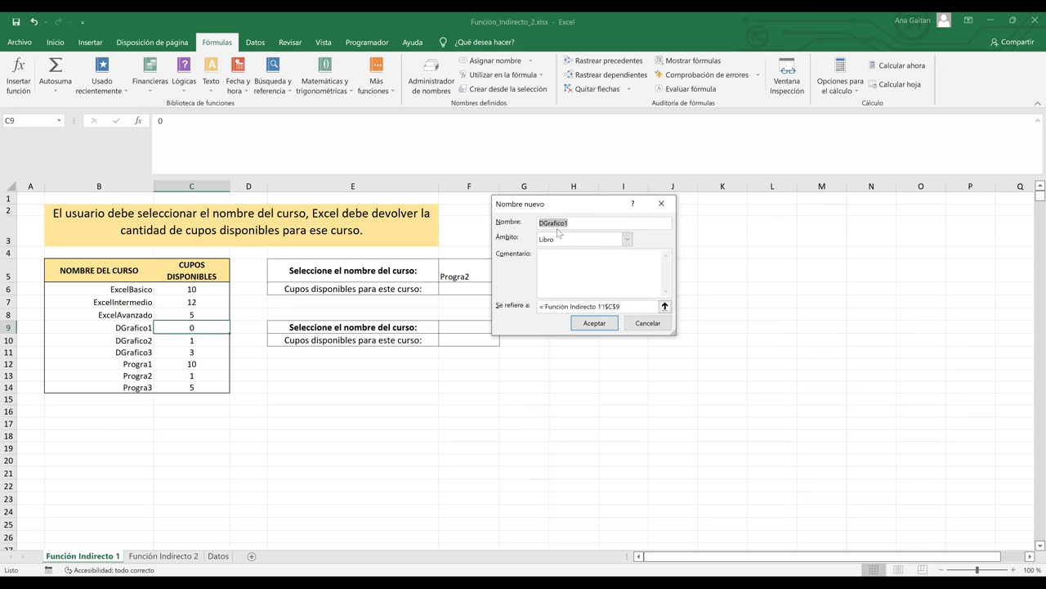
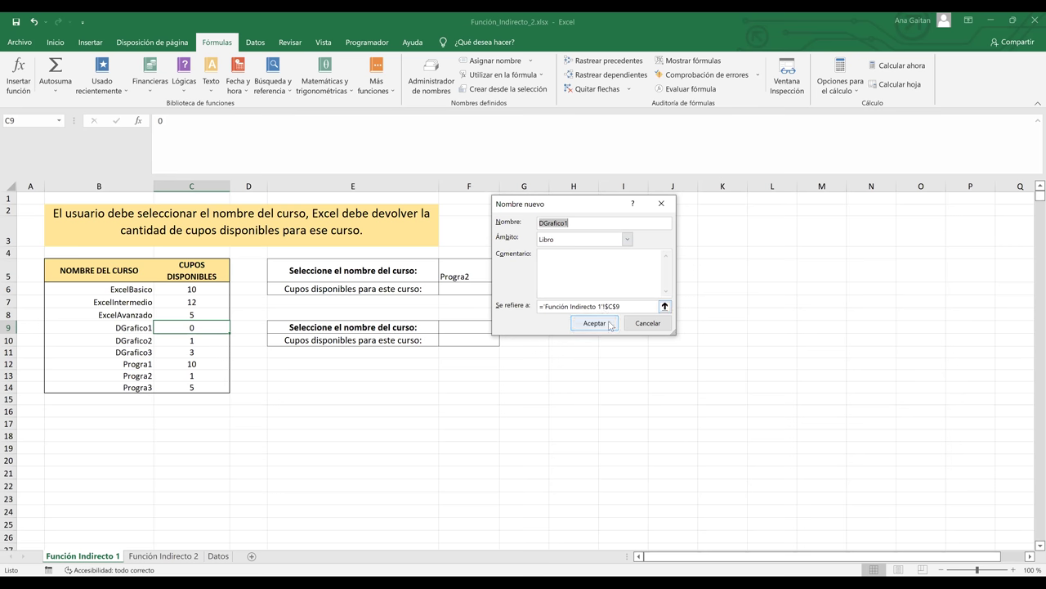
{"action": "left_click", "coordinate": [609, 322]}
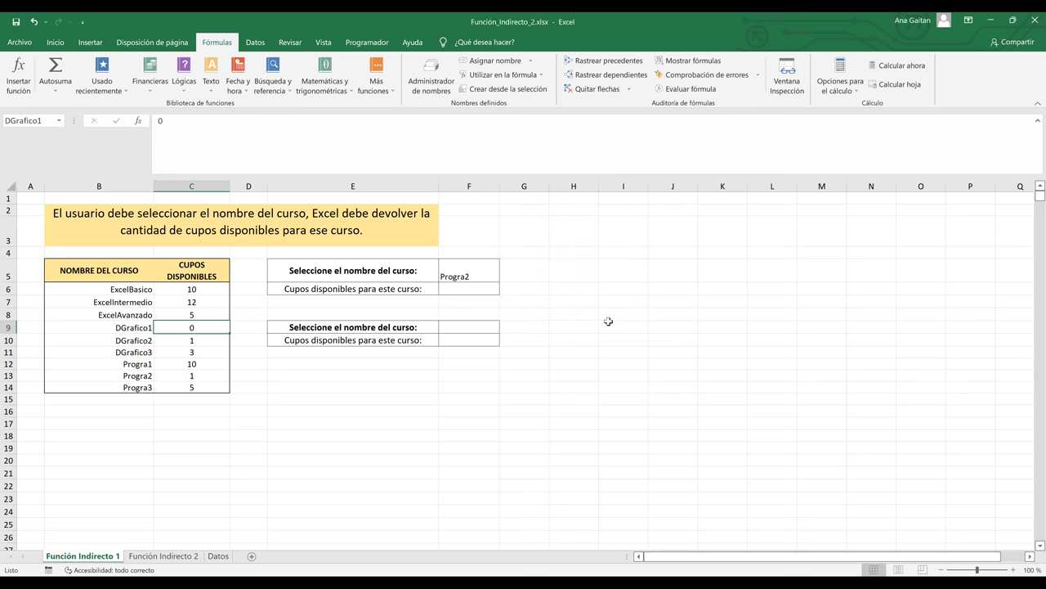
Change the selected course in cell F5 to DGrafico1 using its dropdown list
{"action": "left_click", "coordinate": [483, 279]}
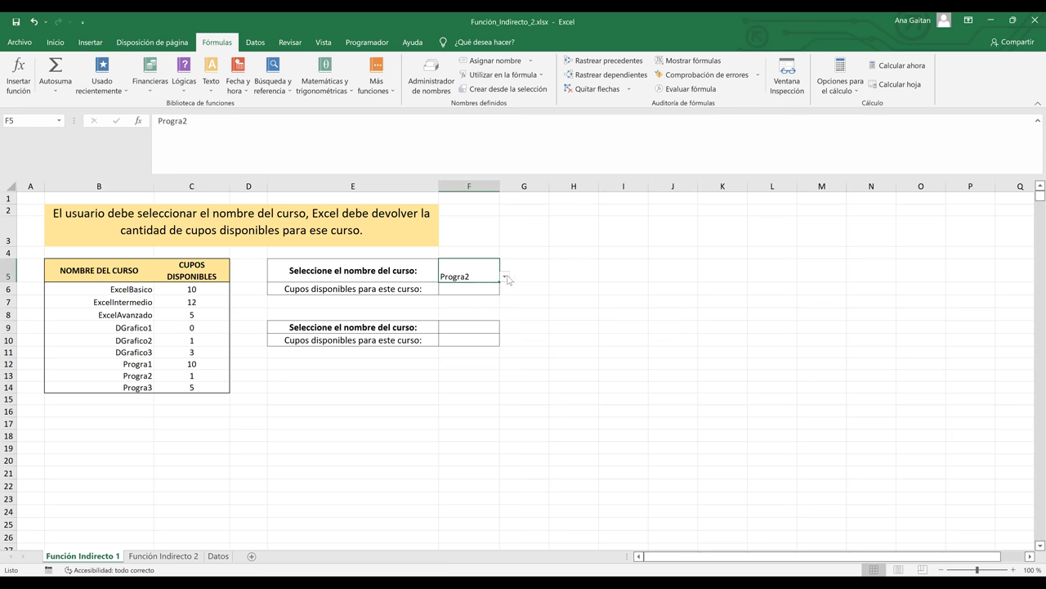
{"action": "left_click", "coordinate": [507, 279]}
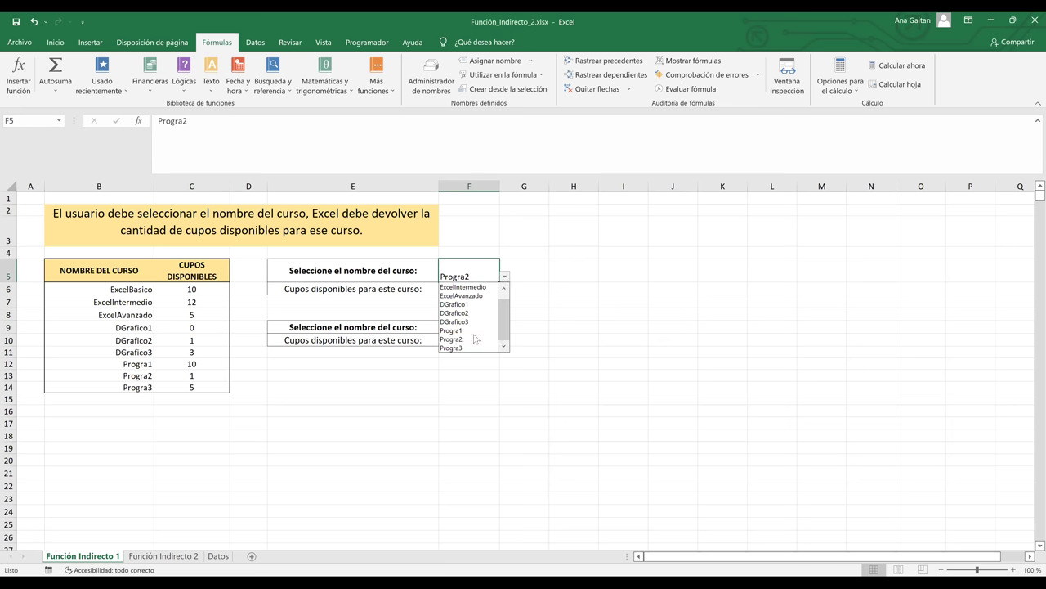
{"action": "left_click", "coordinate": [475, 317]}
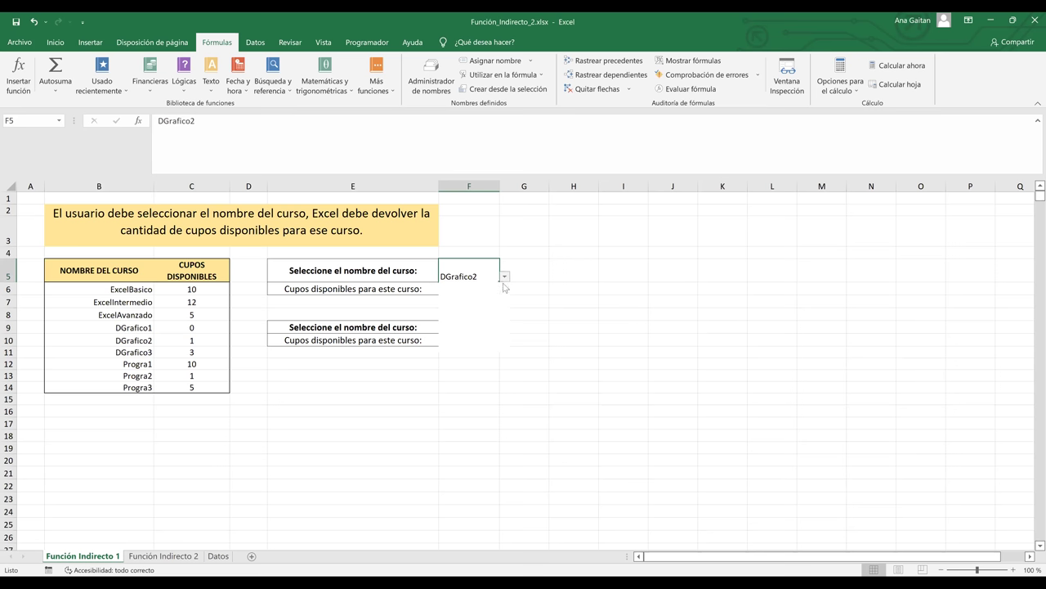
{"action": "left_click", "coordinate": [504, 277]}
{"action": "left_click", "coordinate": [474, 304]}
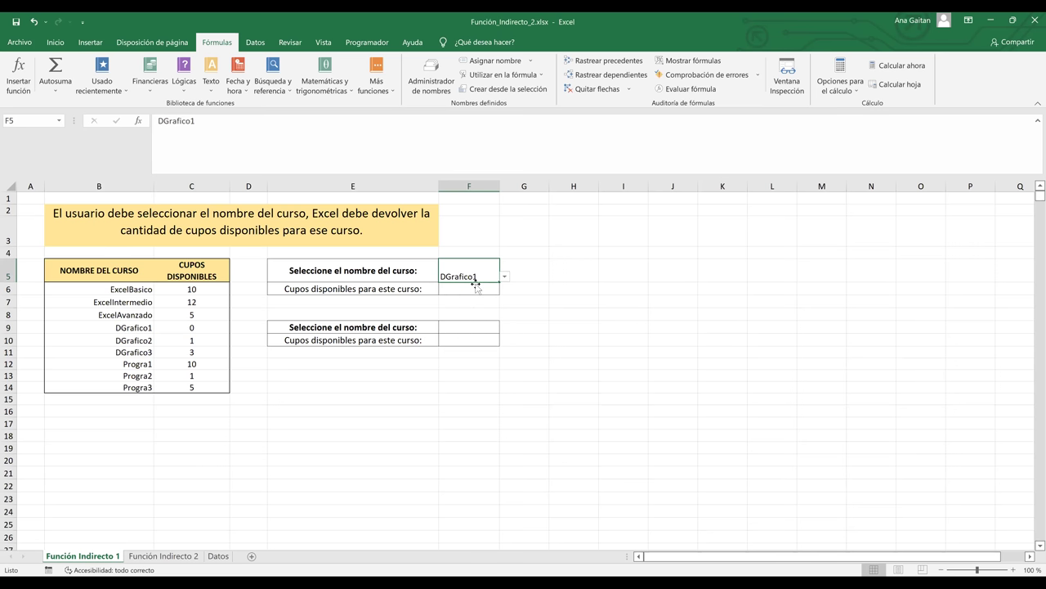
Enter the formula =INDIRECTO(F5) in cell F6 to return the selected course's available places
{"action": "left_click", "coordinate": [476, 289]}
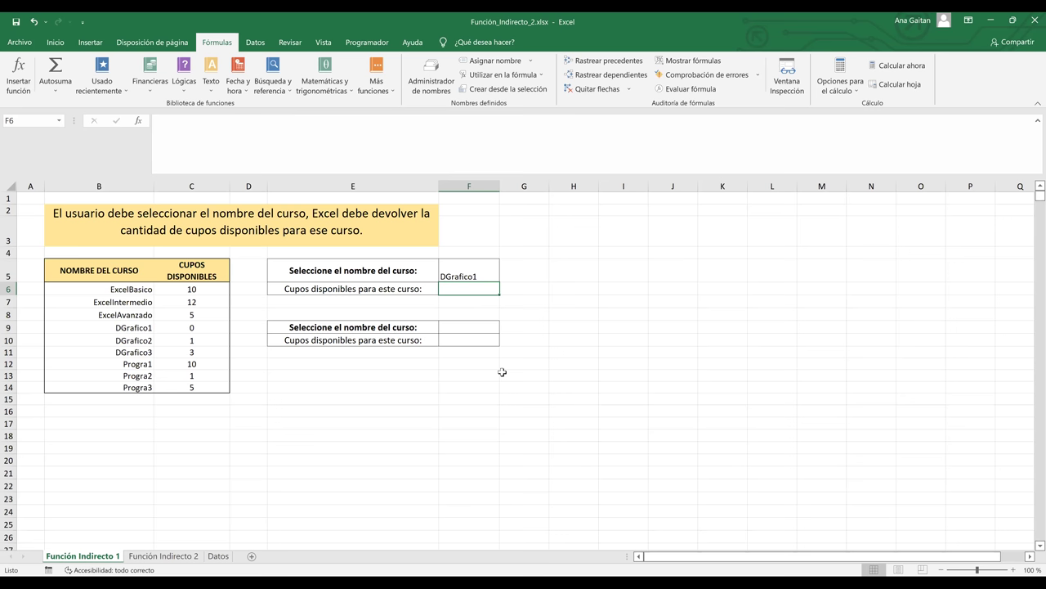
{"action": "type", "text": "="}
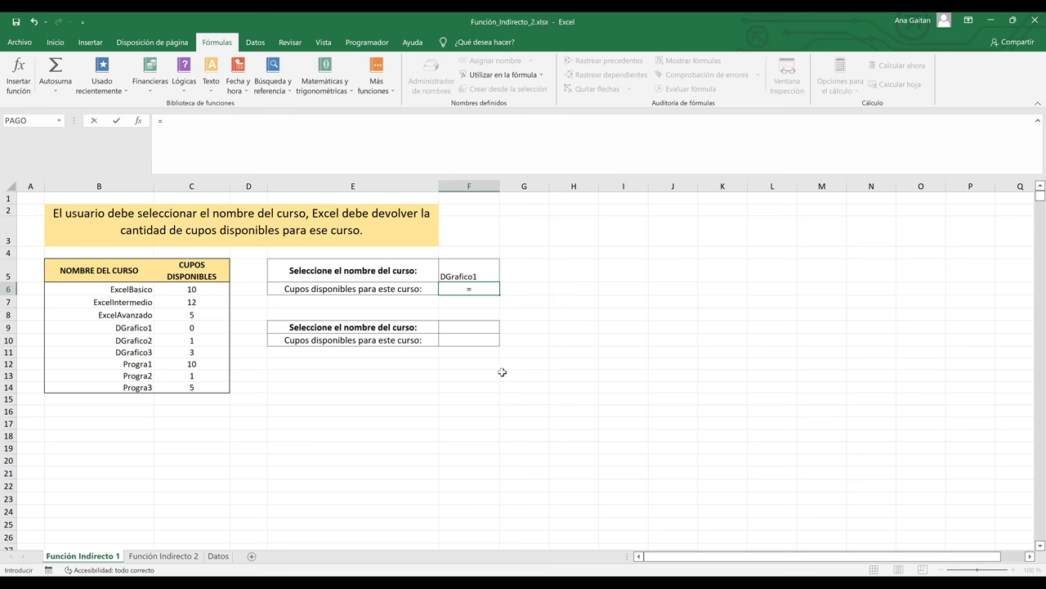
{"action": "type", "text": "indi"}
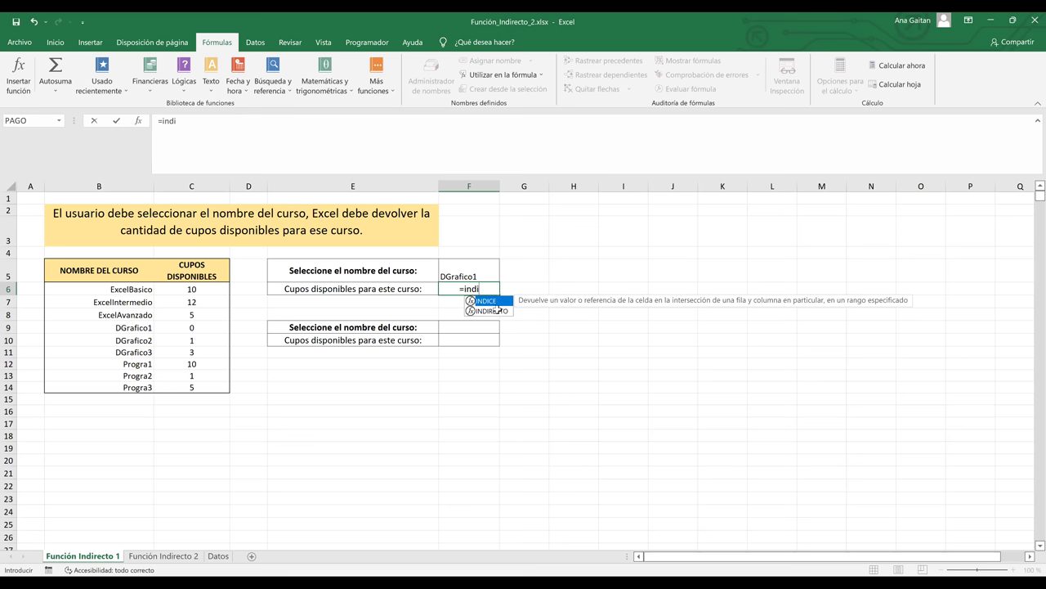
{"action": "double_click", "coordinate": [491, 311]}
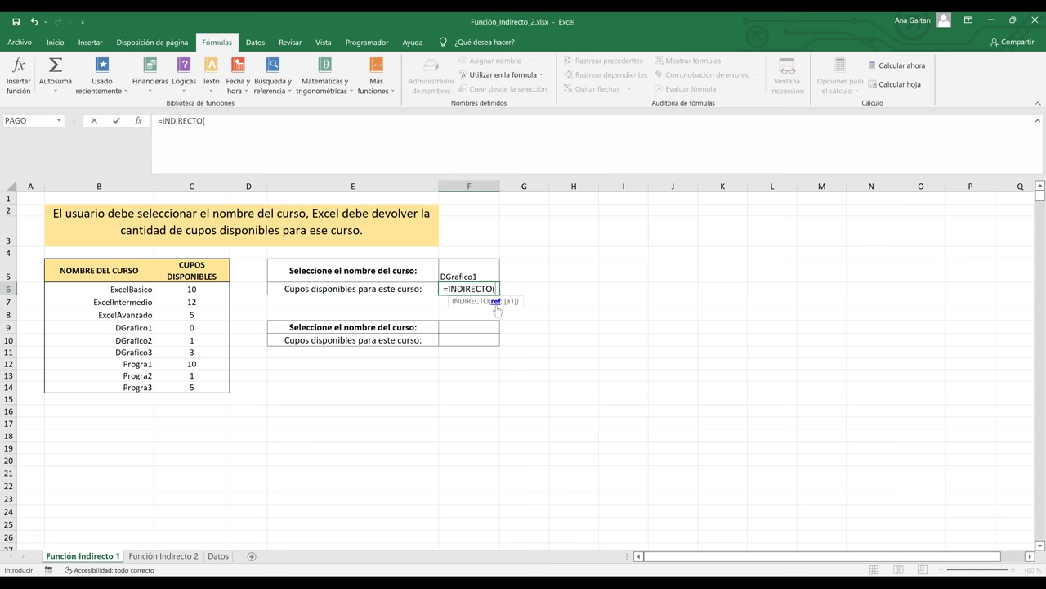
{"action": "left_click", "coordinate": [479, 266]}
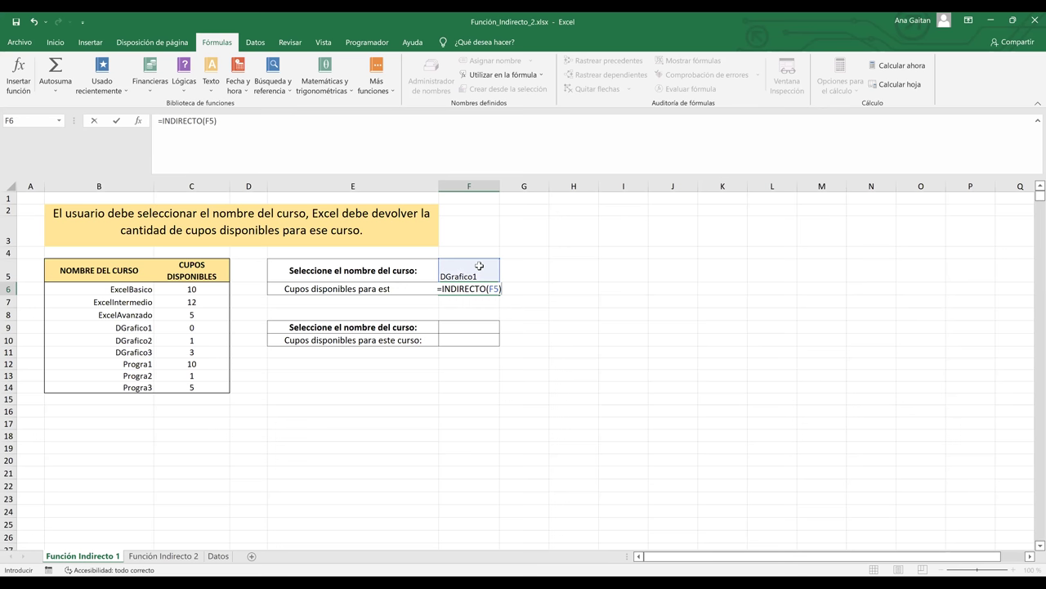
{"action": "type", "text": ")"}
{"action": "key", "text": "Return"}
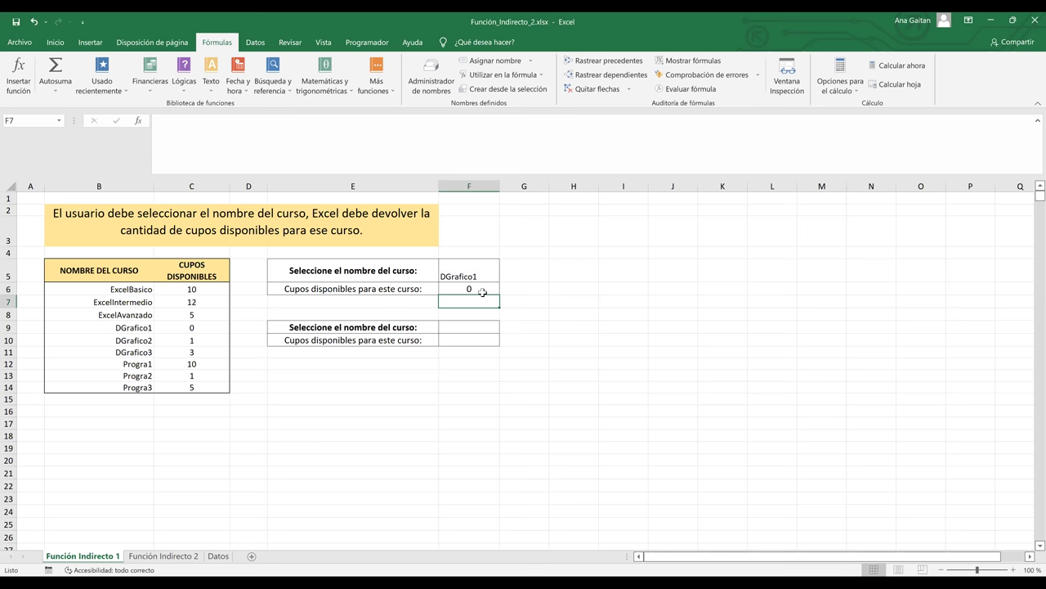
{"action": "left_click", "coordinate": [476, 289]}
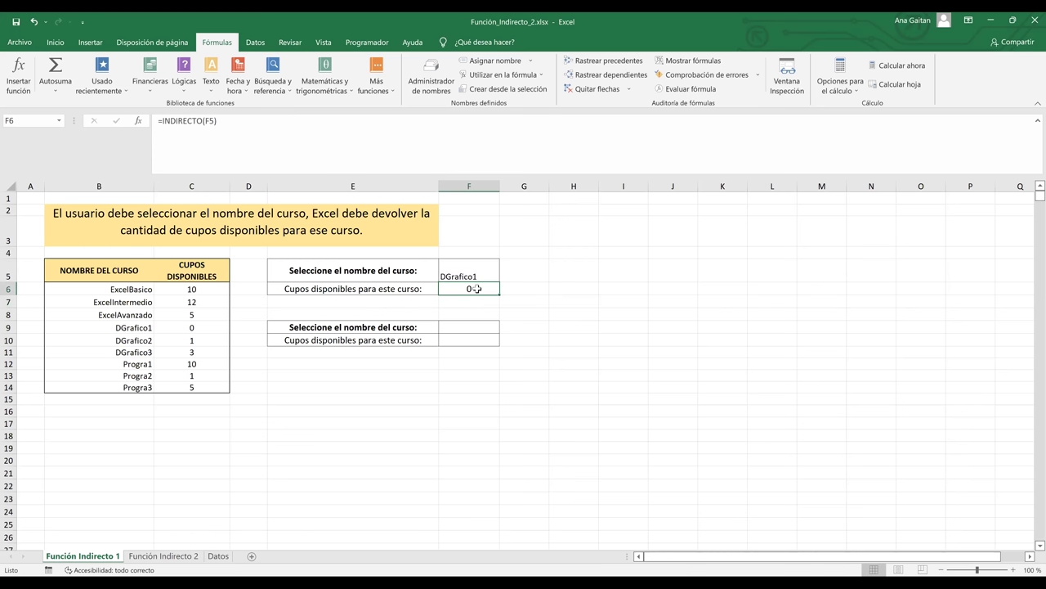
{"action": "left_click", "coordinate": [486, 360]}
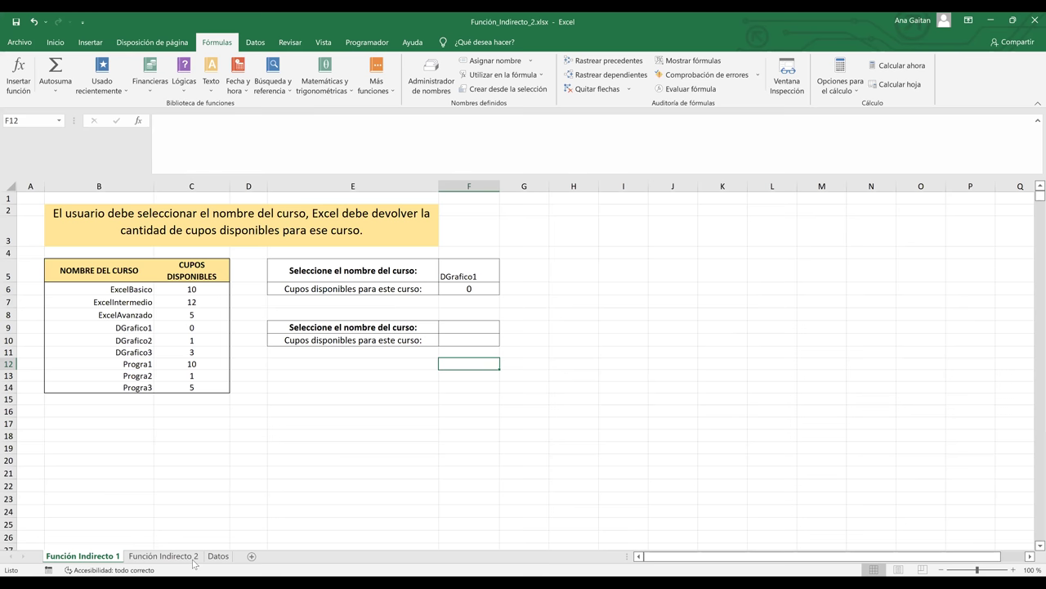
Examine the product code exercise on the Función Indirecto 2 sheet and the Código and Articulo columns of TABLA 1 on the Datos sheet
{"action": "left_click", "coordinate": [162, 556]}
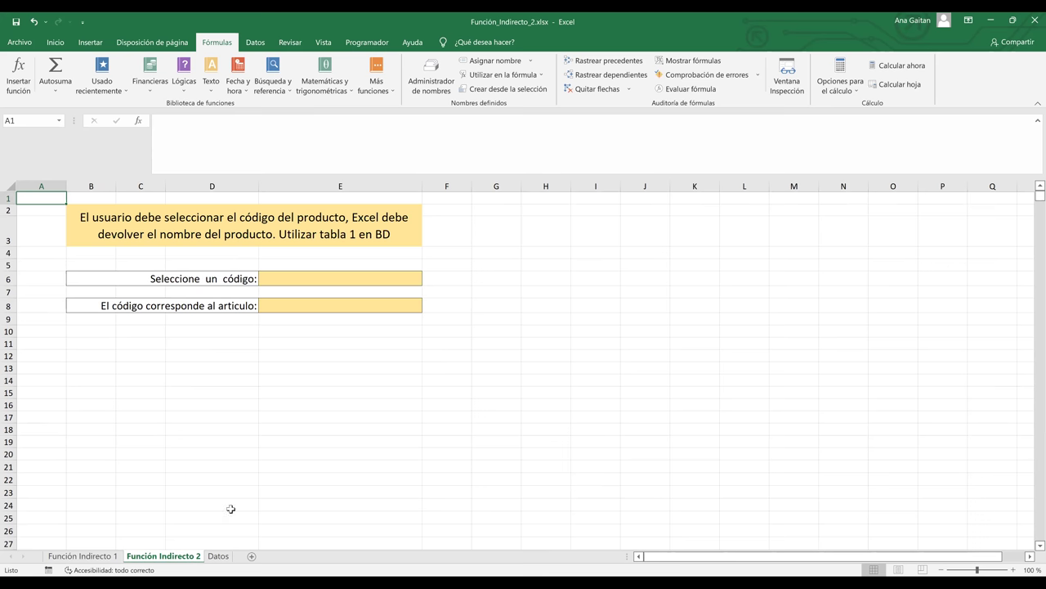
{"action": "left_click", "coordinate": [219, 557]}
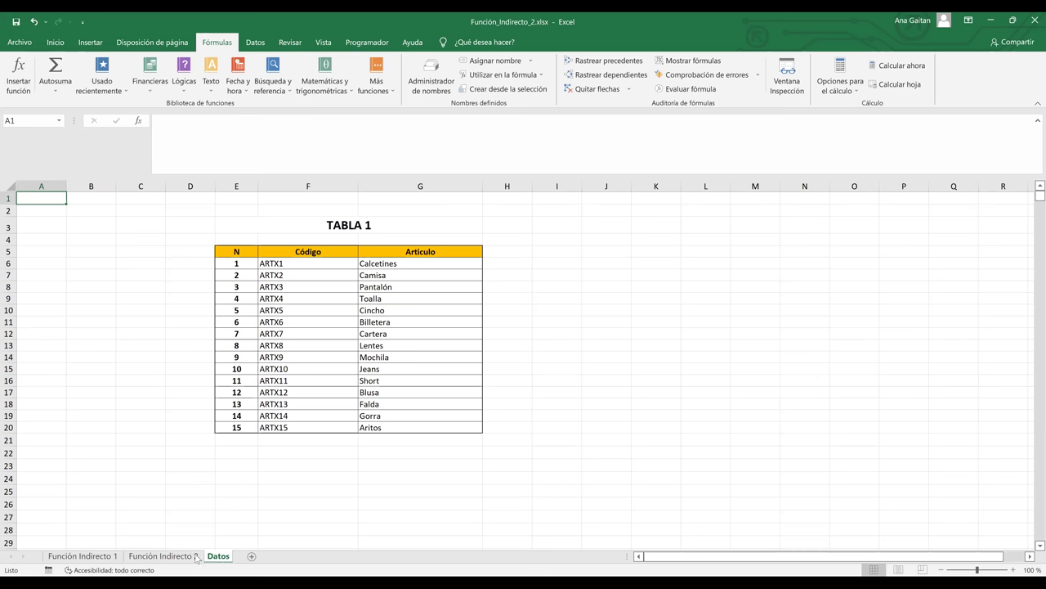
{"action": "left_click", "coordinate": [188, 557]}
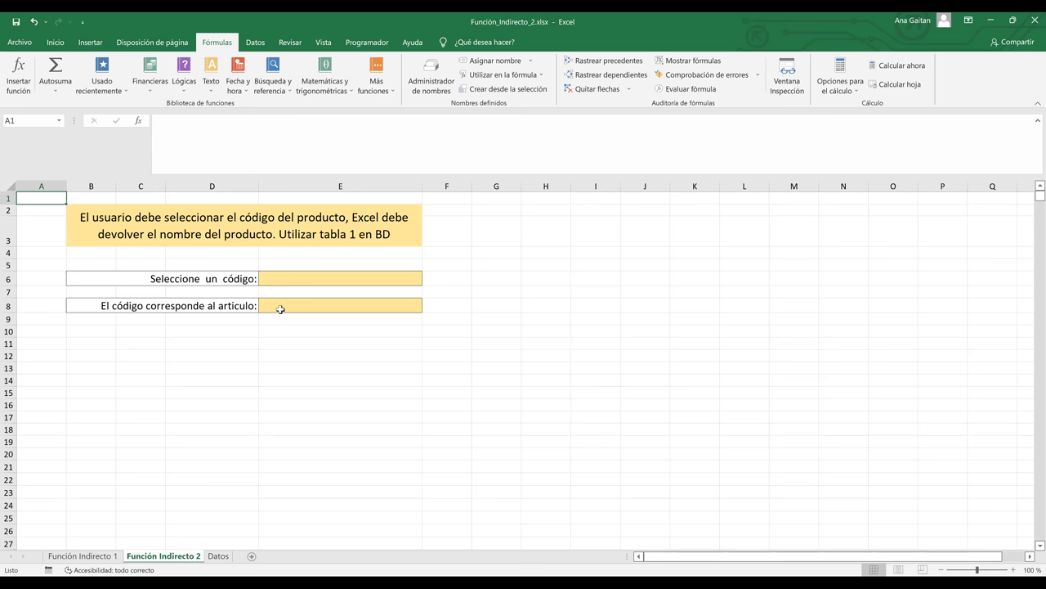
{"action": "left_click", "coordinate": [302, 277]}
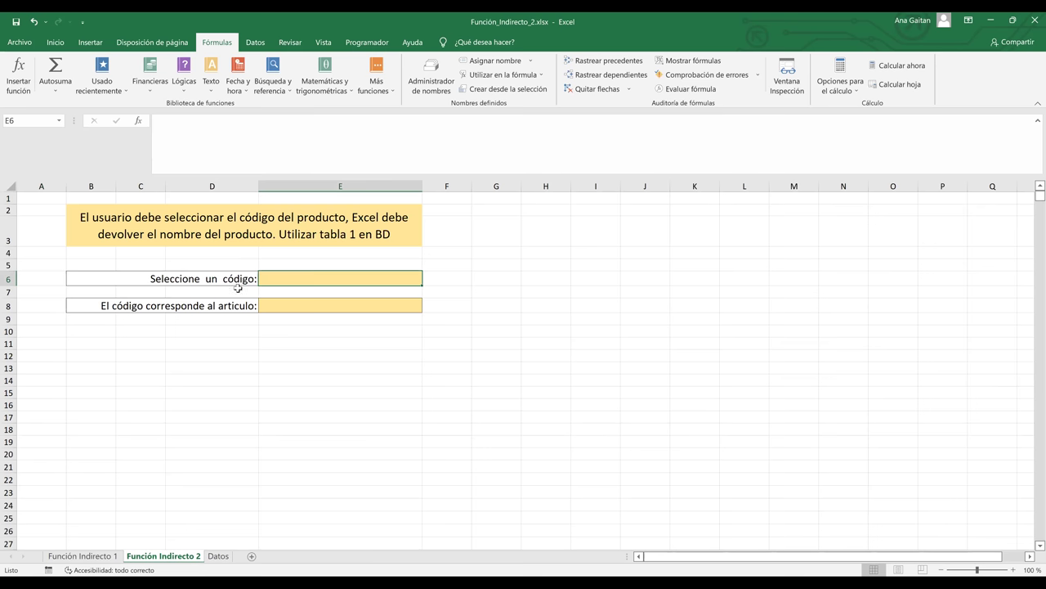
{"action": "left_click", "coordinate": [219, 555]}
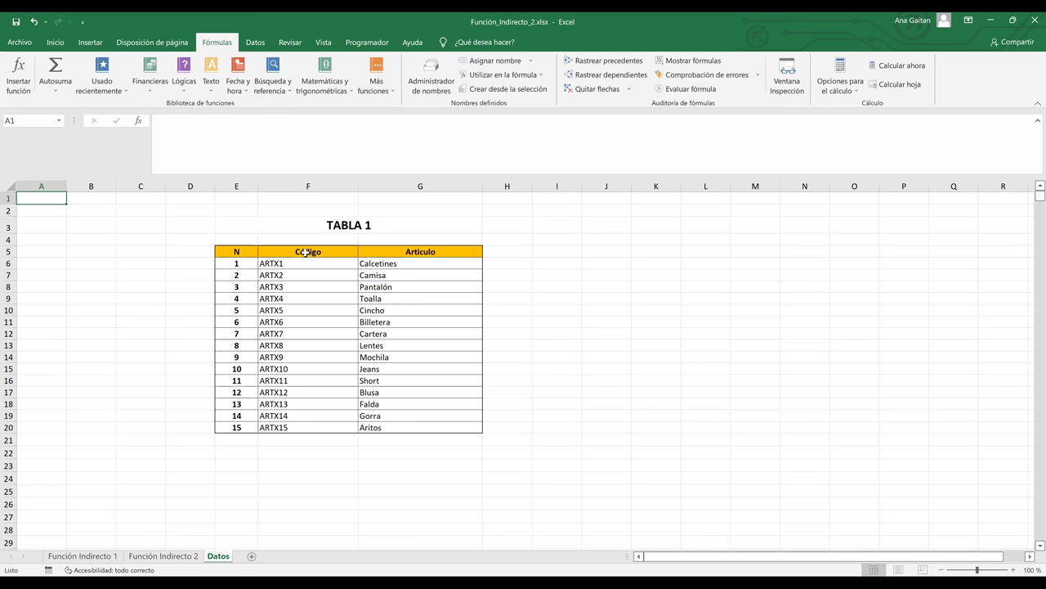
{"action": "left_click", "coordinate": [347, 248]}
{"action": "left_click", "coordinate": [439, 247]}
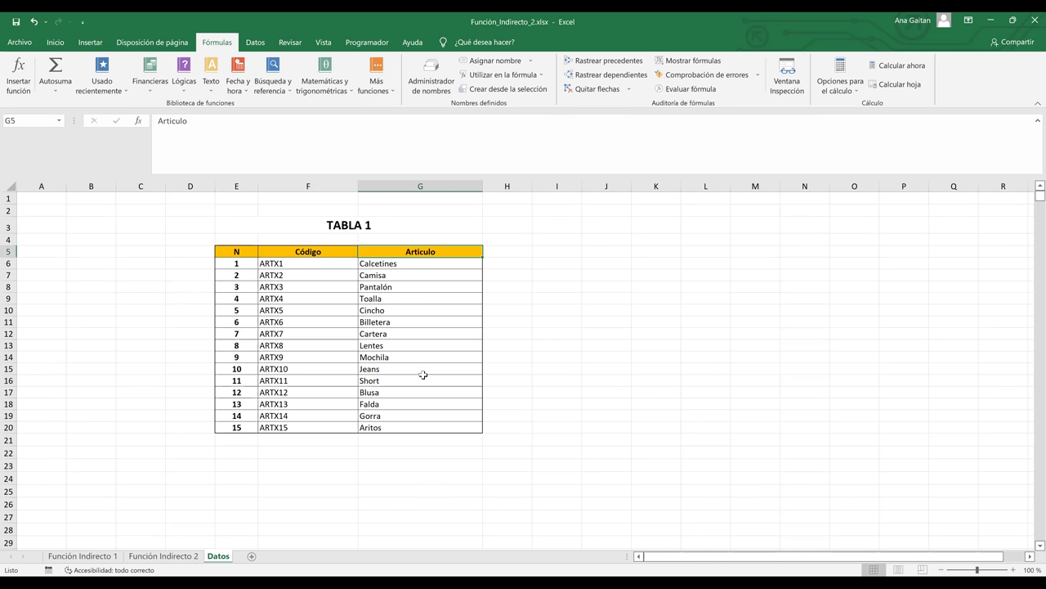
{"action": "left_click", "coordinate": [184, 557]}
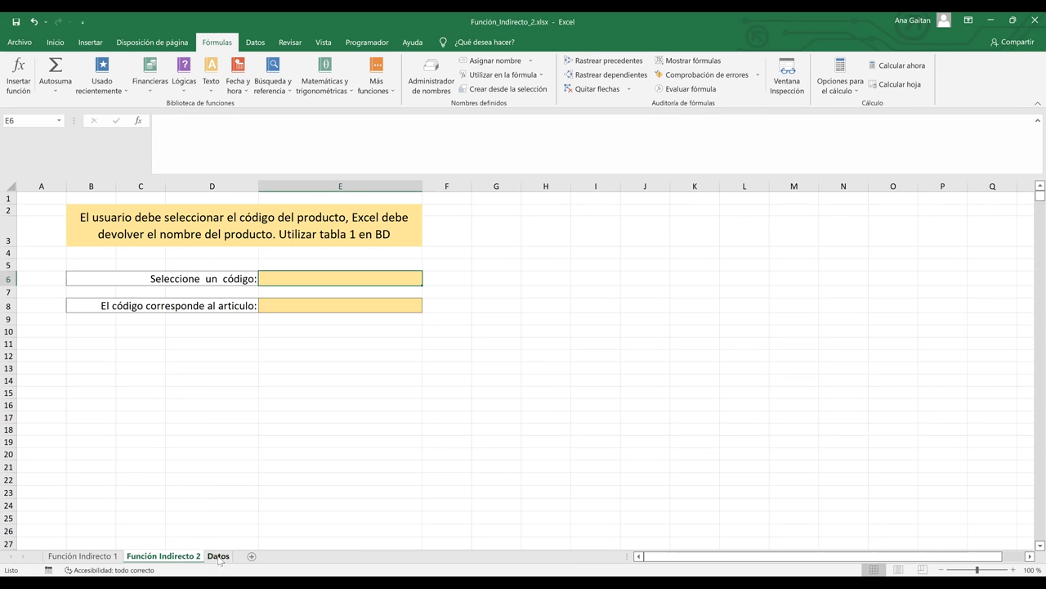
{"action": "left_click", "coordinate": [218, 557]}
{"action": "left_click", "coordinate": [397, 429]}
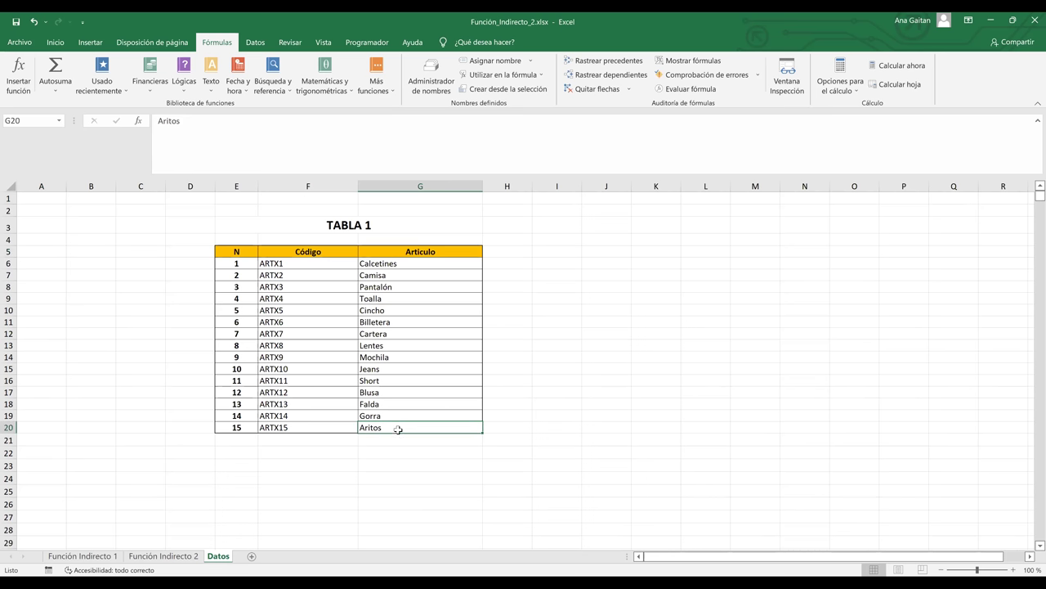
{"action": "left_click", "coordinate": [167, 557]}
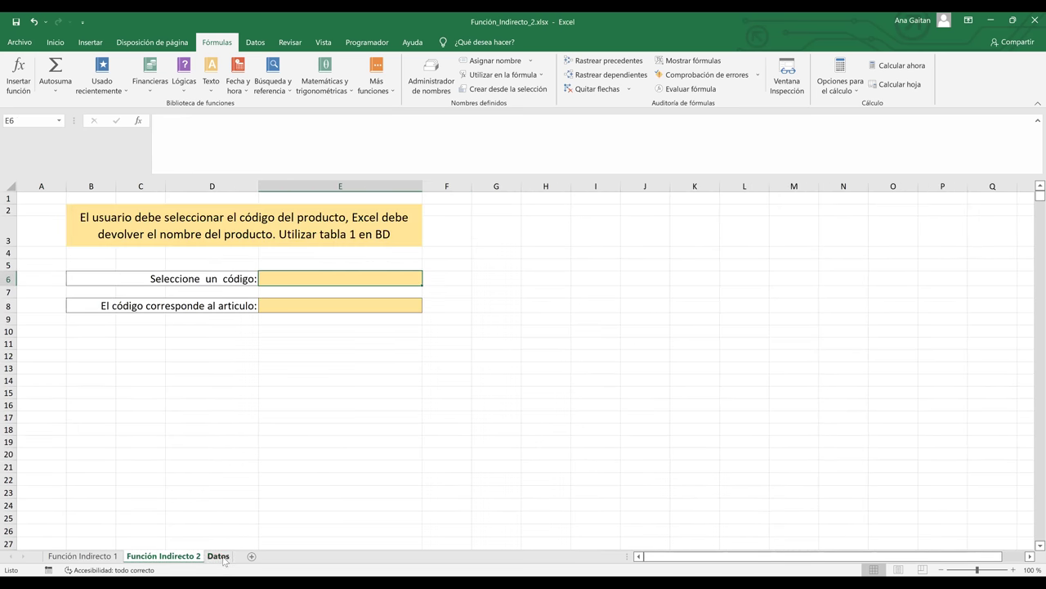
{"action": "left_click", "coordinate": [220, 556]}
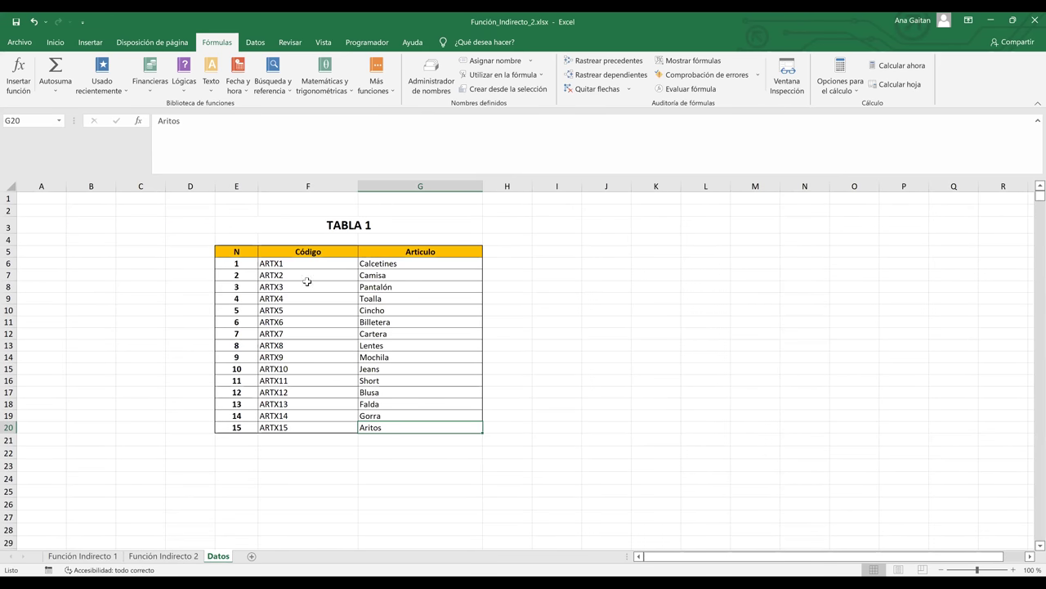
Add list data validation to cell E6 on the Función Indirecto 2 sheet with =Datos!$F$6:$F$20 as its source
{"action": "key", "text": "ctrl+Page_Up"}
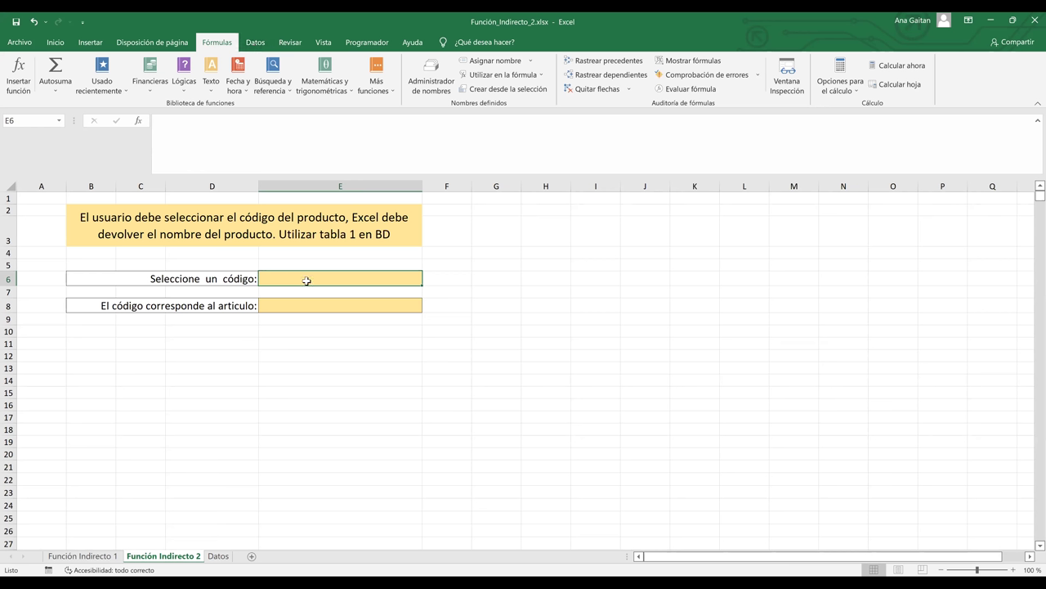
{"action": "left_click", "coordinate": [257, 43]}
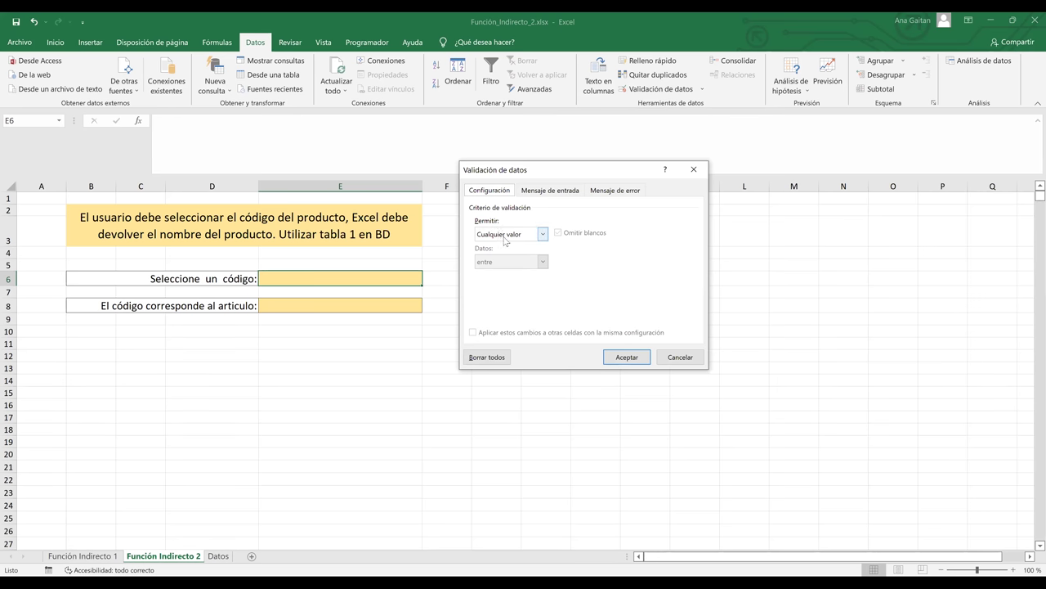
{"action": "left_click", "coordinate": [505, 236]}
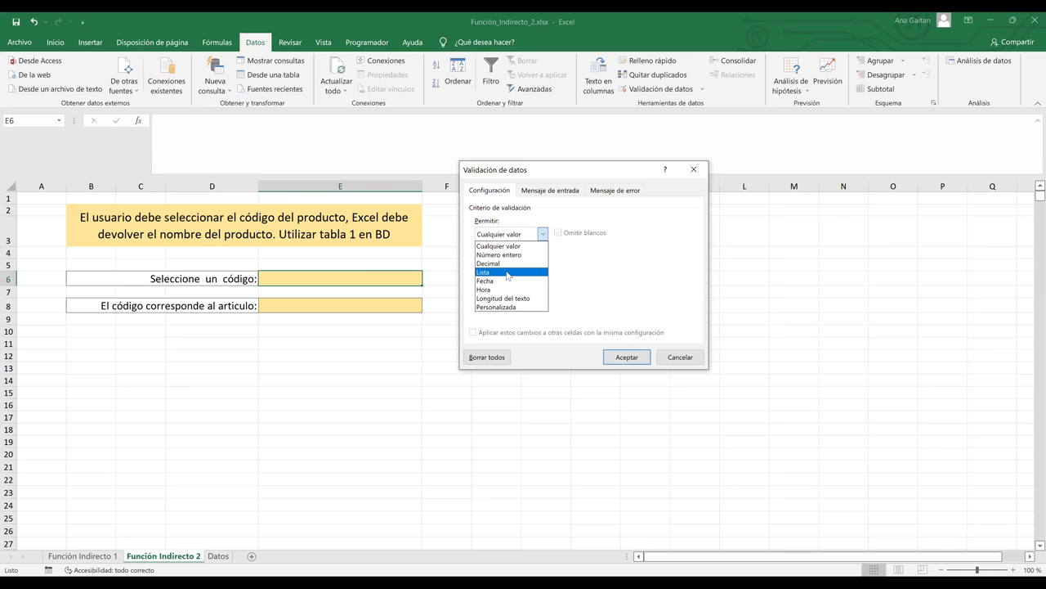
{"action": "left_click", "coordinate": [507, 273]}
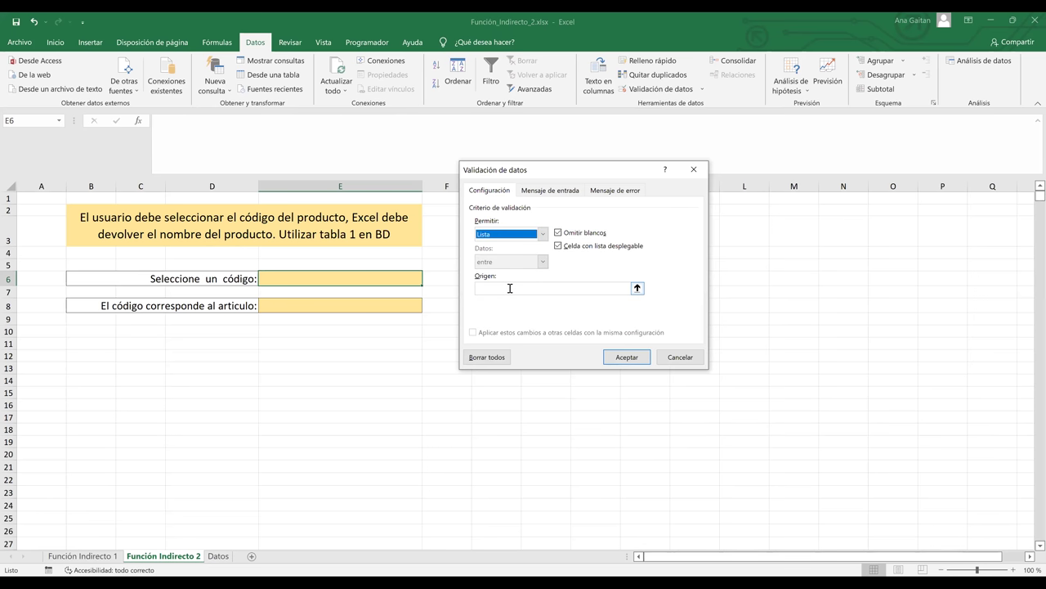
{"action": "left_click", "coordinate": [510, 287]}
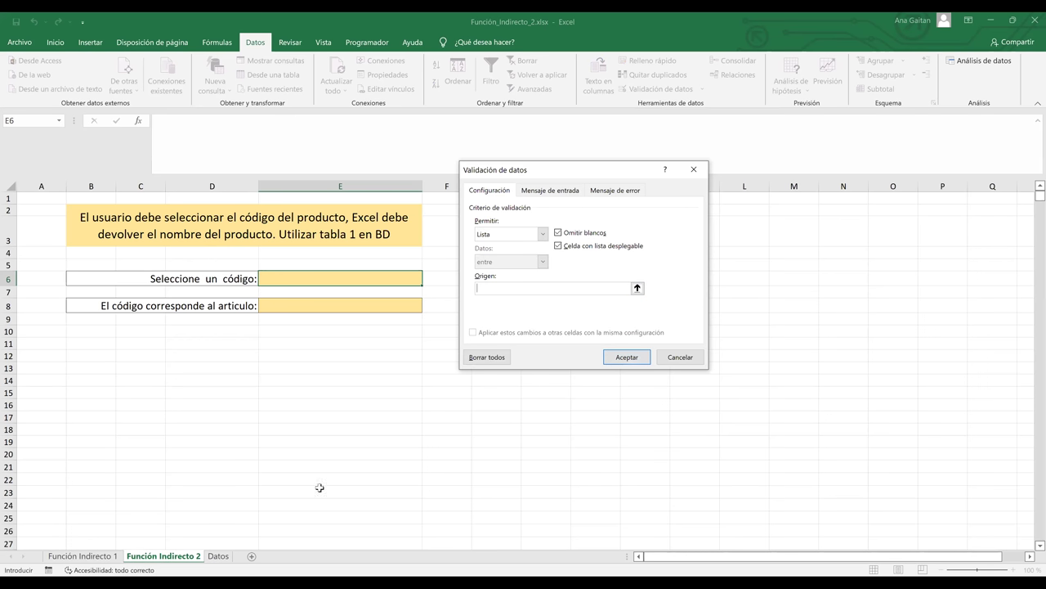
{"action": "left_click", "coordinate": [218, 557]}
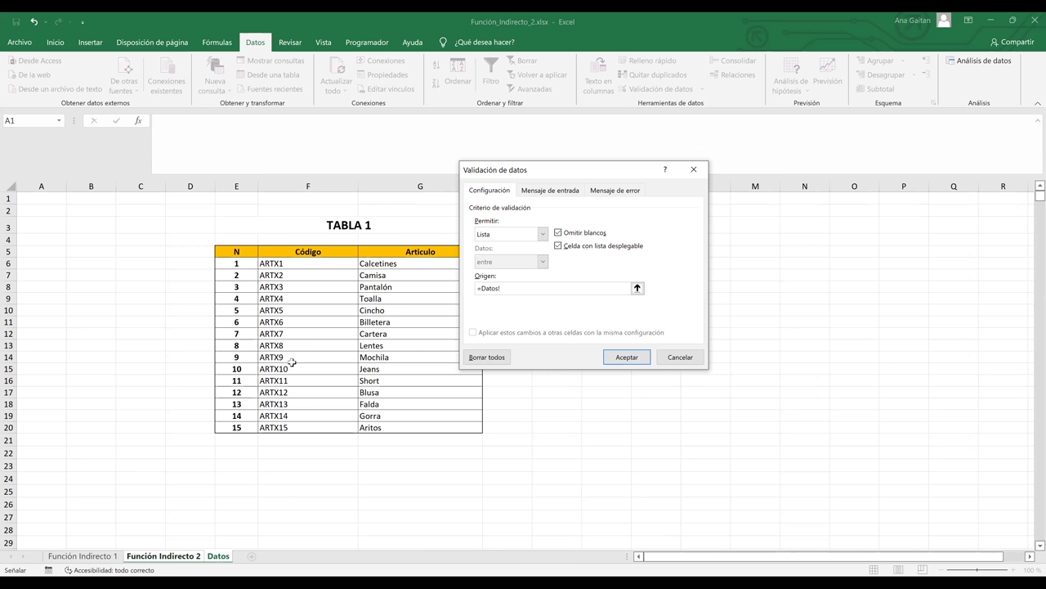
{"action": "left_click", "coordinate": [300, 264]}
{"action": "left_click", "coordinate": [345, 429], "text": "shift"}
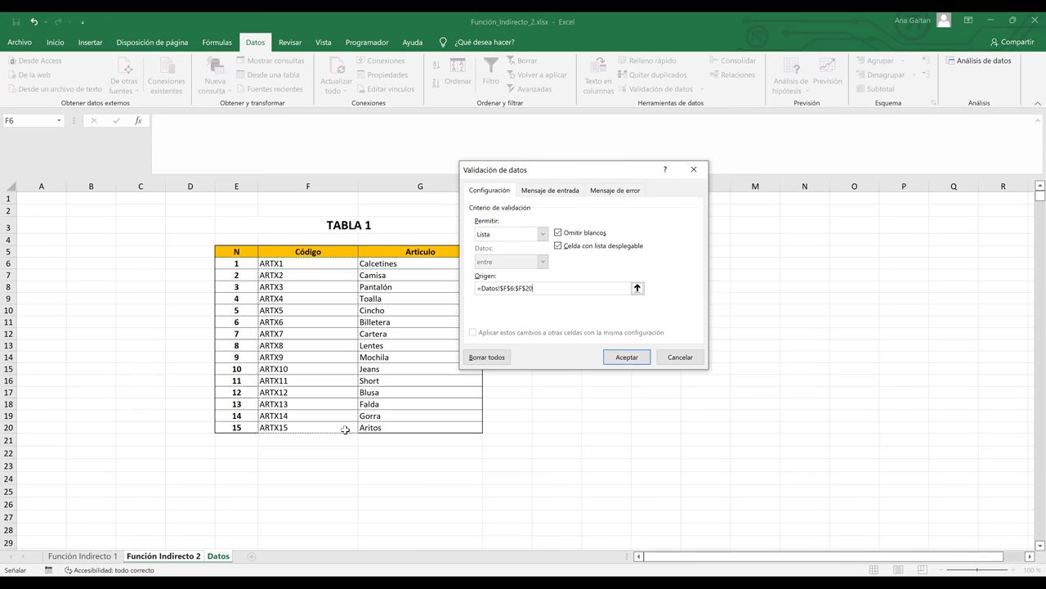
{"action": "left_click", "coordinate": [628, 358]}
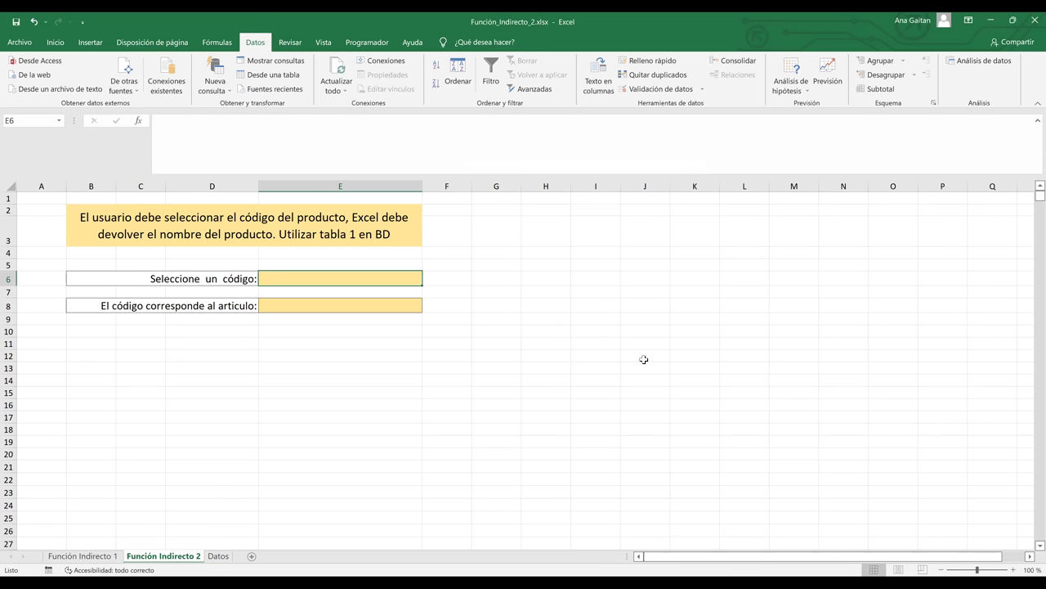
Try the code dropdown in cell E6 with ARTX15, and leave ARTX11 as the selected code
{"action": "left_click", "coordinate": [370, 278]}
{"action": "left_click", "coordinate": [428, 282]}
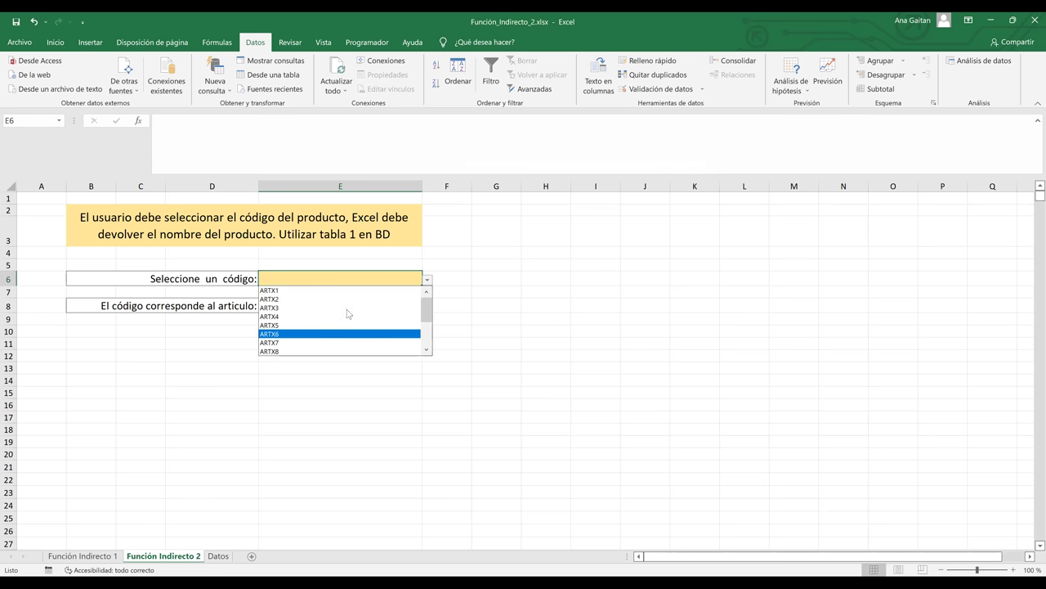
{"action": "left_click", "coordinate": [429, 340]}
{"action": "left_click", "coordinate": [429, 347]}
{"action": "left_click", "coordinate": [306, 352]}
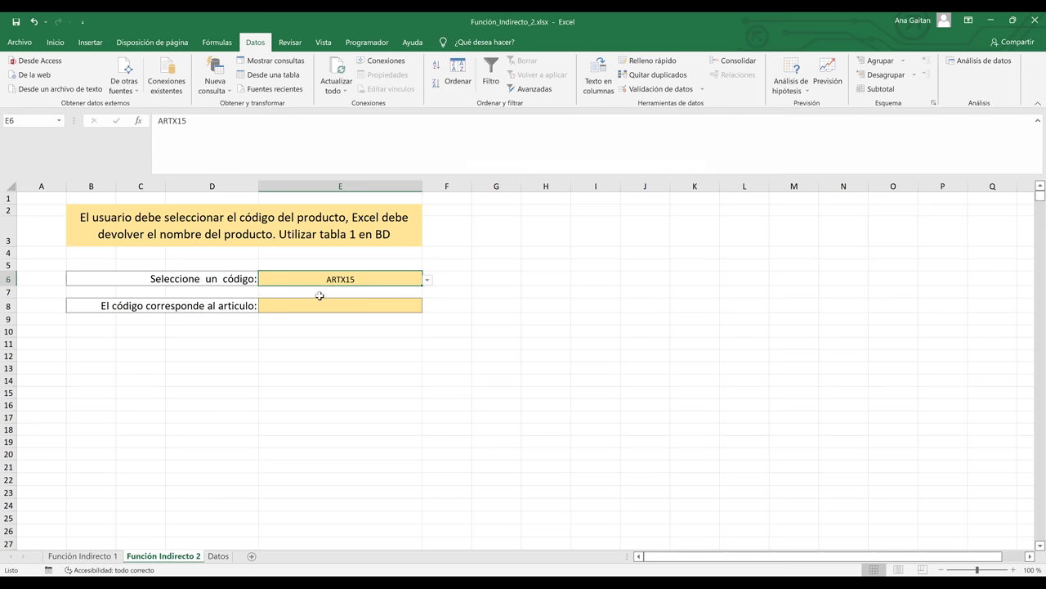
{"action": "left_click", "coordinate": [428, 280]}
{"action": "left_click", "coordinate": [380, 314]}
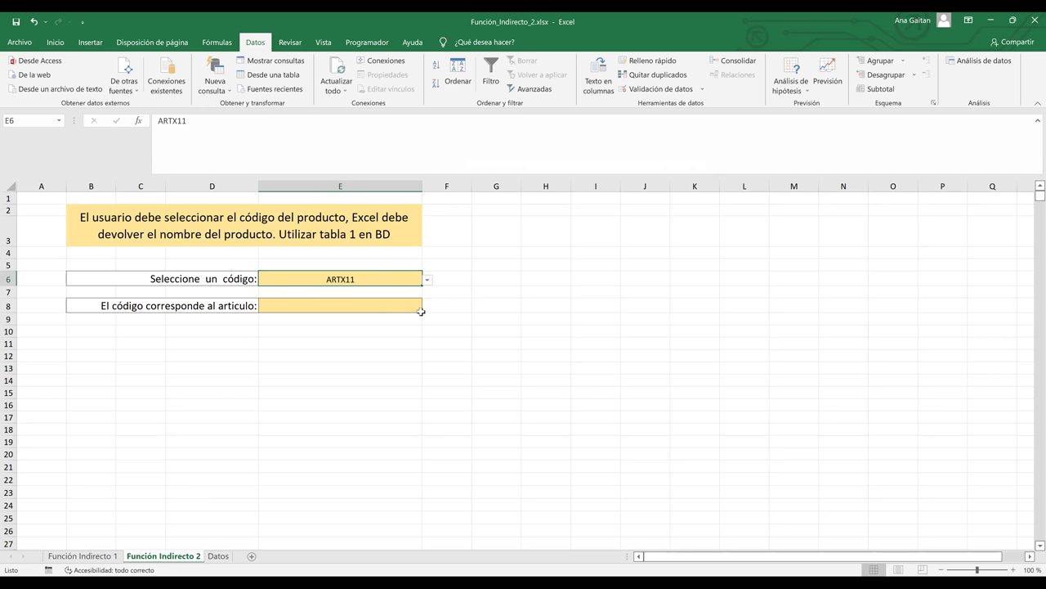
{"action": "left_click", "coordinate": [333, 305]}
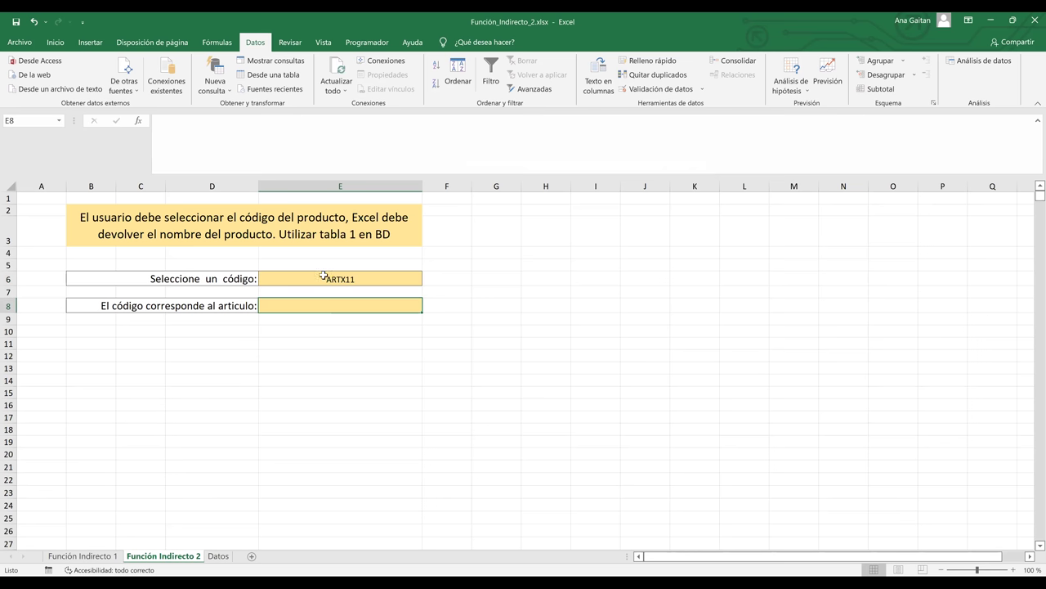
{"action": "left_click", "coordinate": [327, 278]}
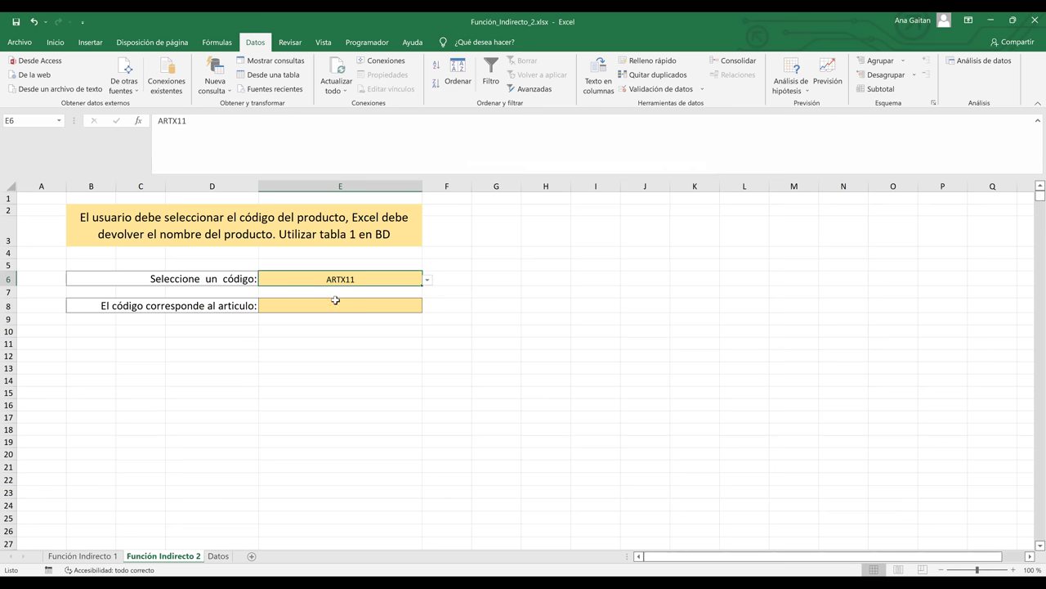
Define the workbook-scope name ARTX1 referring to =Datos!$G$6, the article beside code ARTX1 in TABLA 1
{"action": "left_click", "coordinate": [335, 305]}
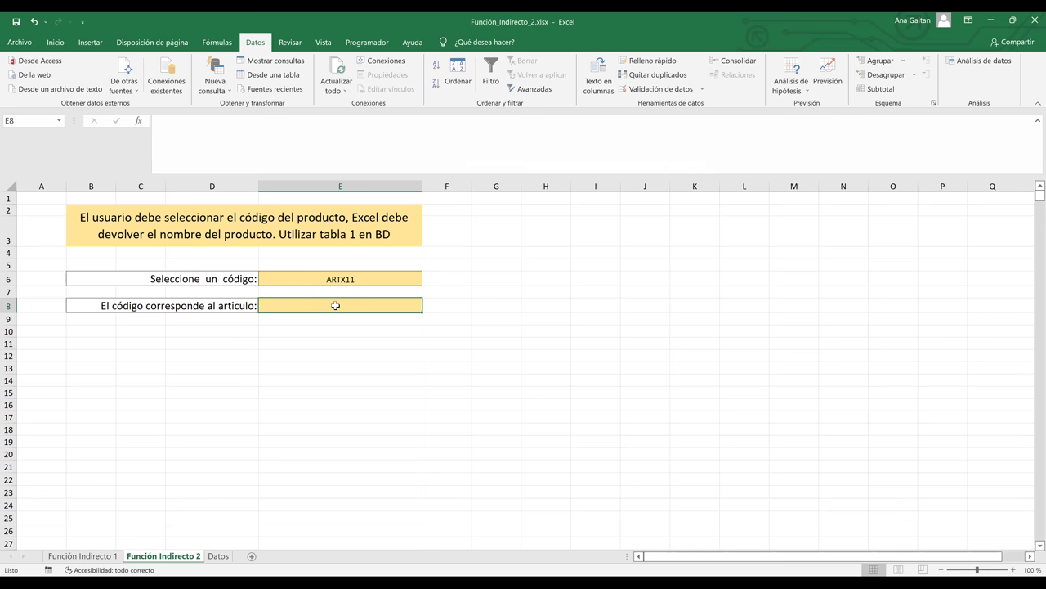
{"action": "left_click", "coordinate": [219, 555]}
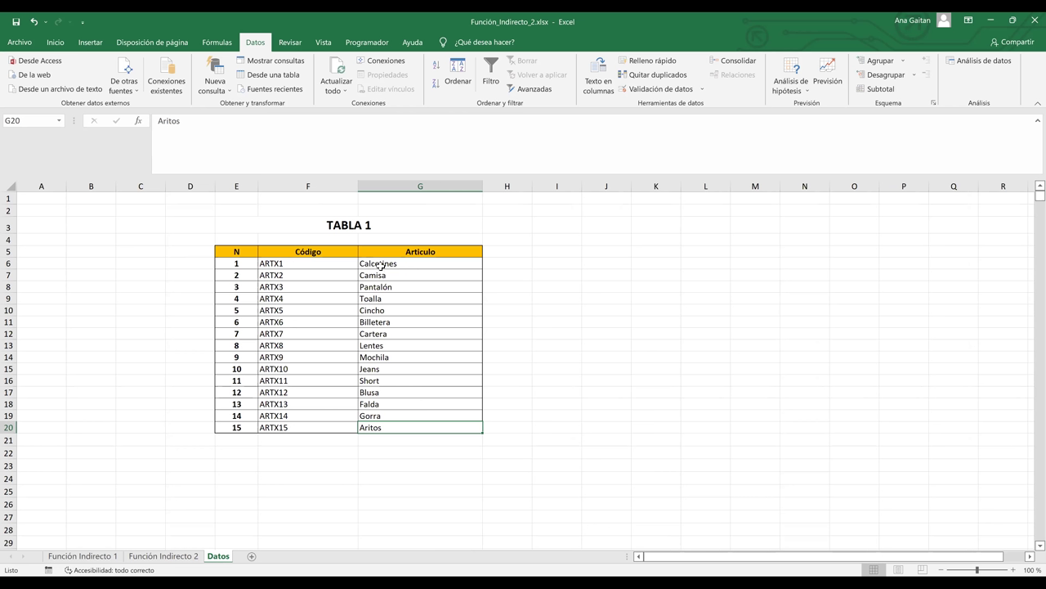
{"action": "left_click", "coordinate": [382, 265]}
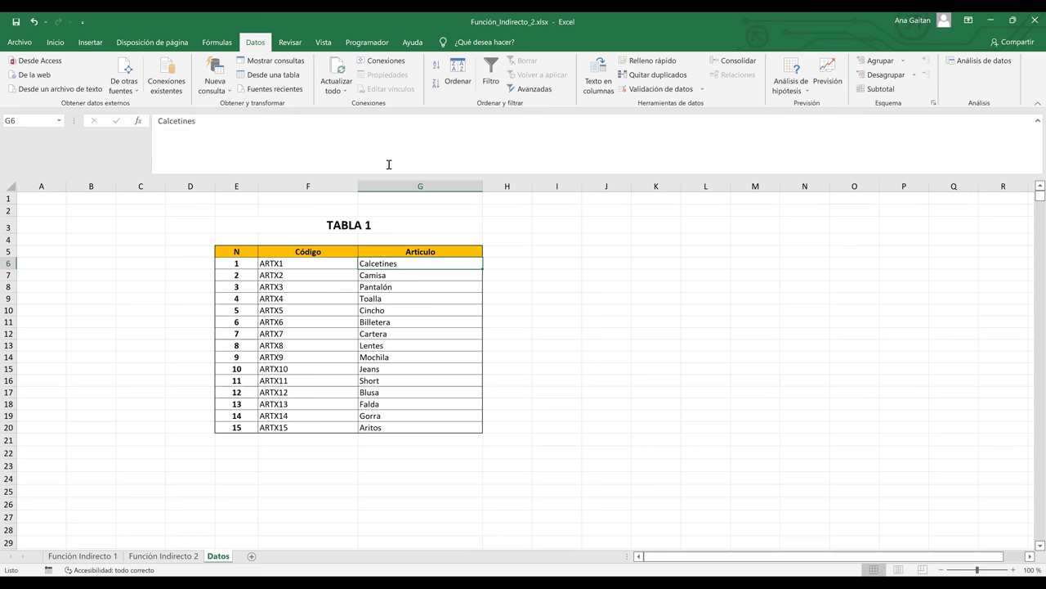
{"action": "left_click", "coordinate": [290, 263]}
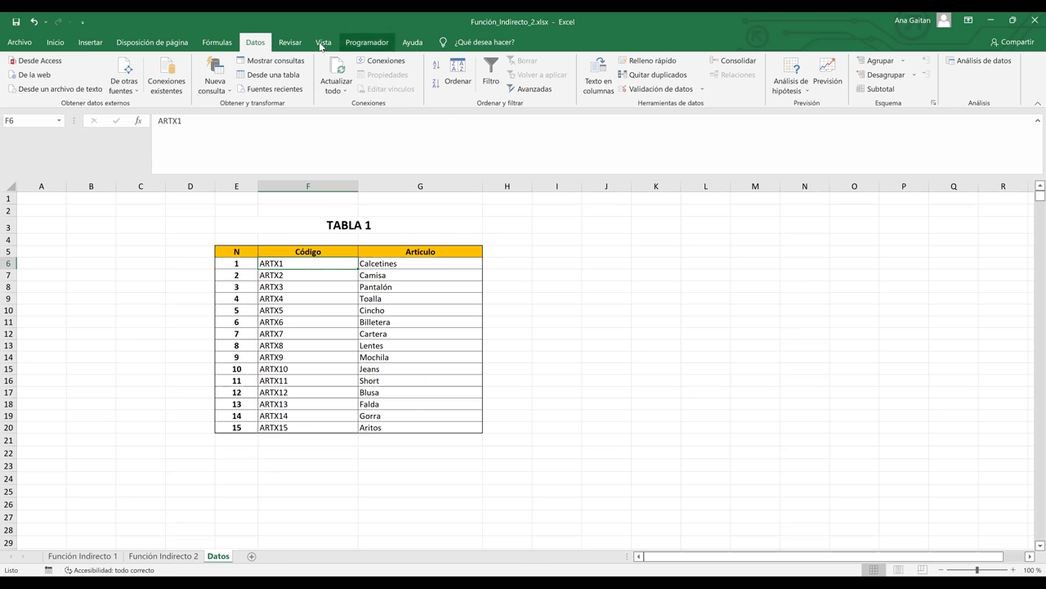
{"action": "left_click", "coordinate": [211, 43]}
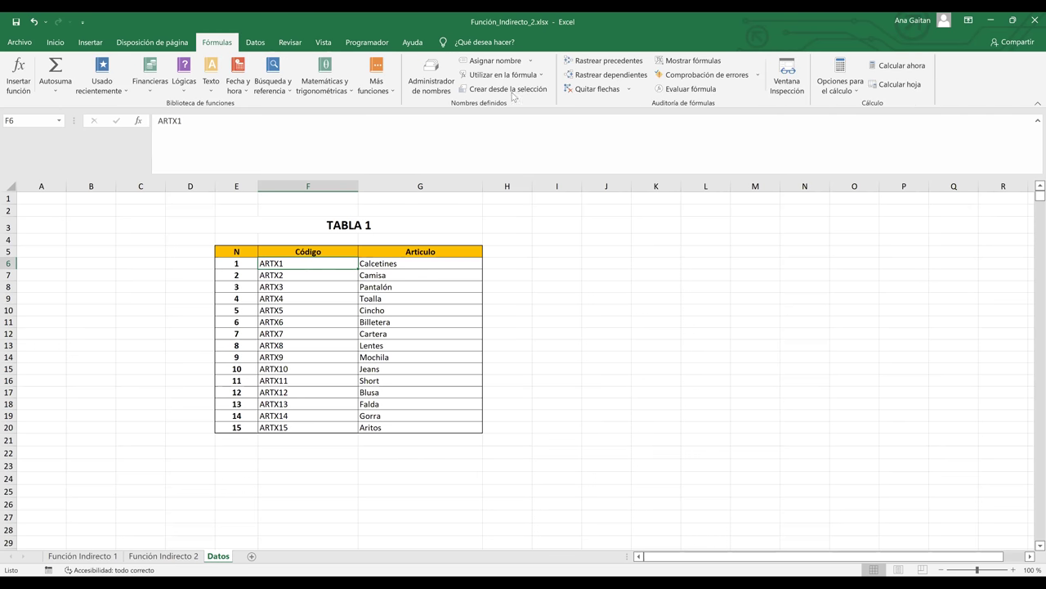
{"action": "left_click", "coordinate": [497, 64]}
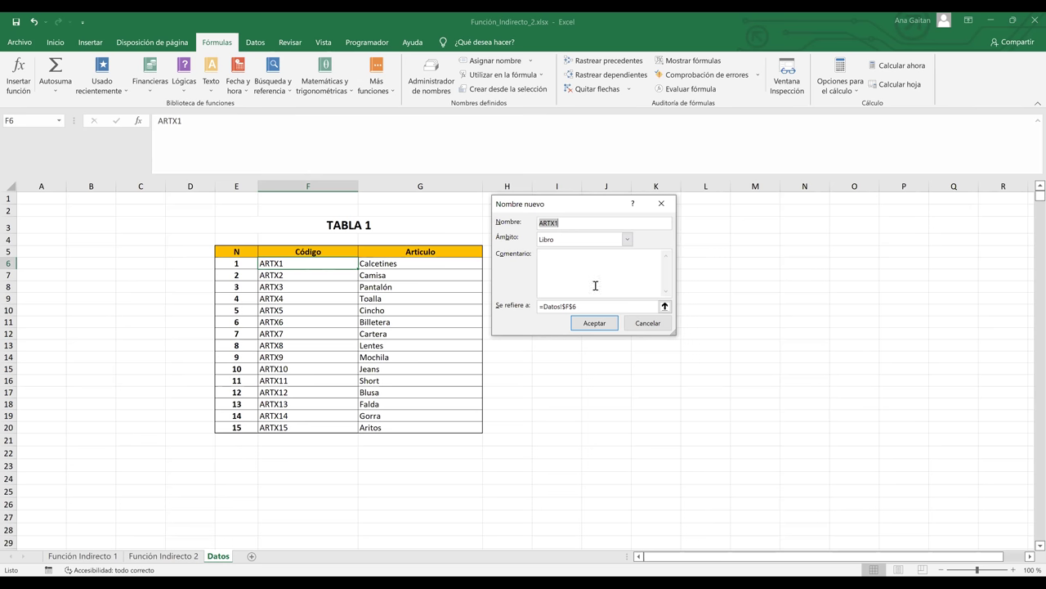
{"action": "left_click", "coordinate": [583, 306]}
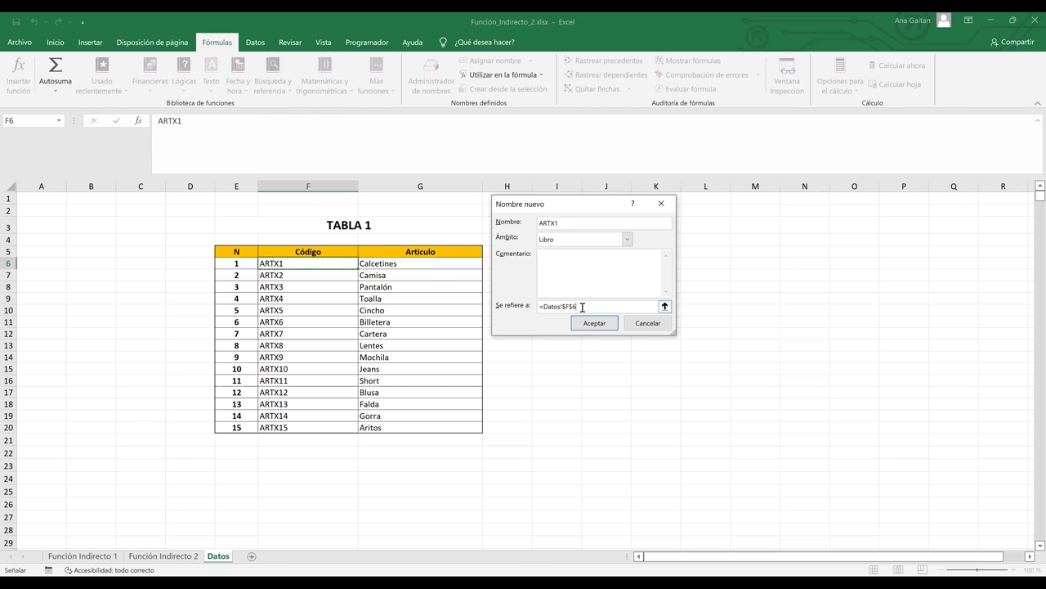
{"action": "left_click", "coordinate": [415, 262]}
{"action": "left_click", "coordinate": [593, 328]}
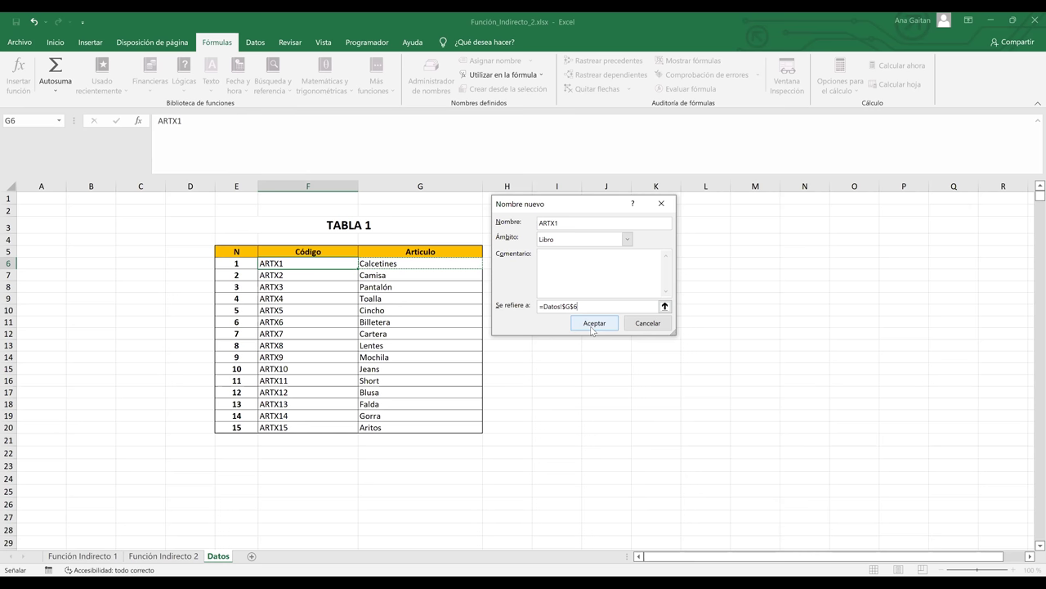
{"action": "left_click", "coordinate": [591, 323]}
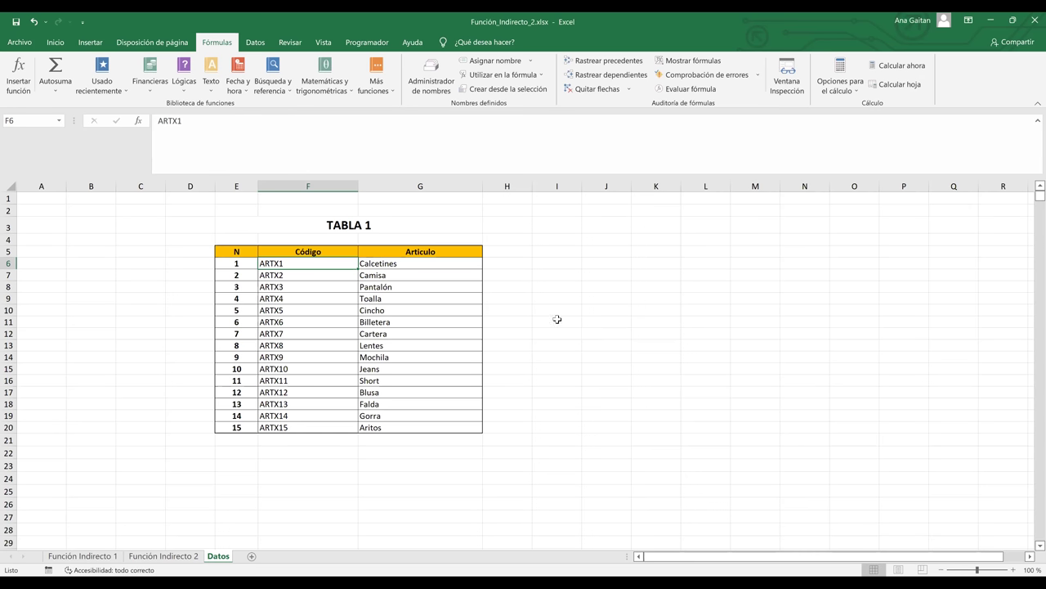
Define the workbook-scope name ARTX2 for cell G7 on the Datos sheet, the article beside code ARTX2
{"action": "left_click", "coordinate": [407, 277]}
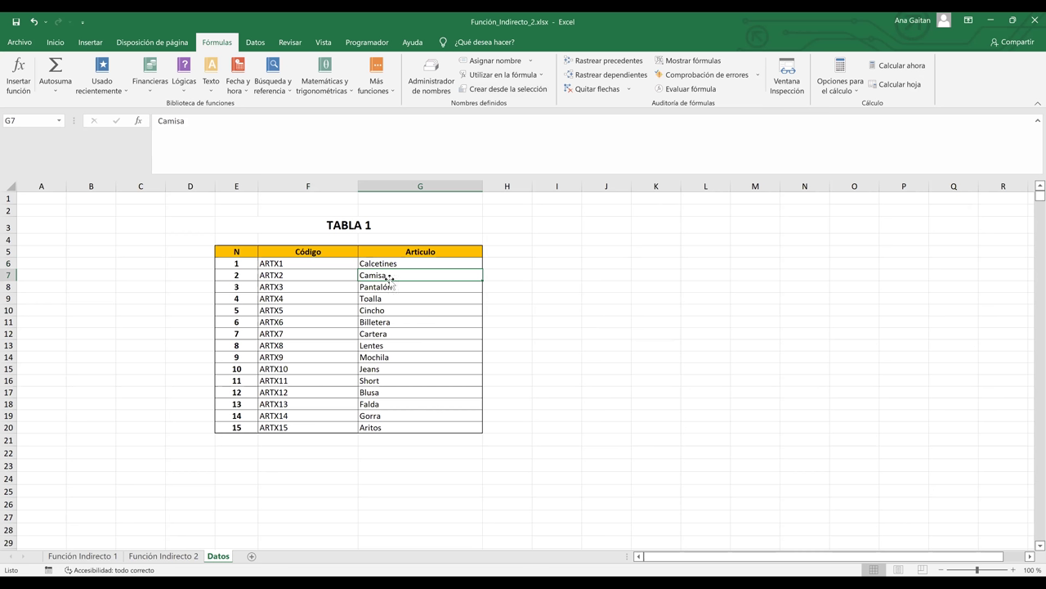
{"action": "left_click", "coordinate": [511, 65]}
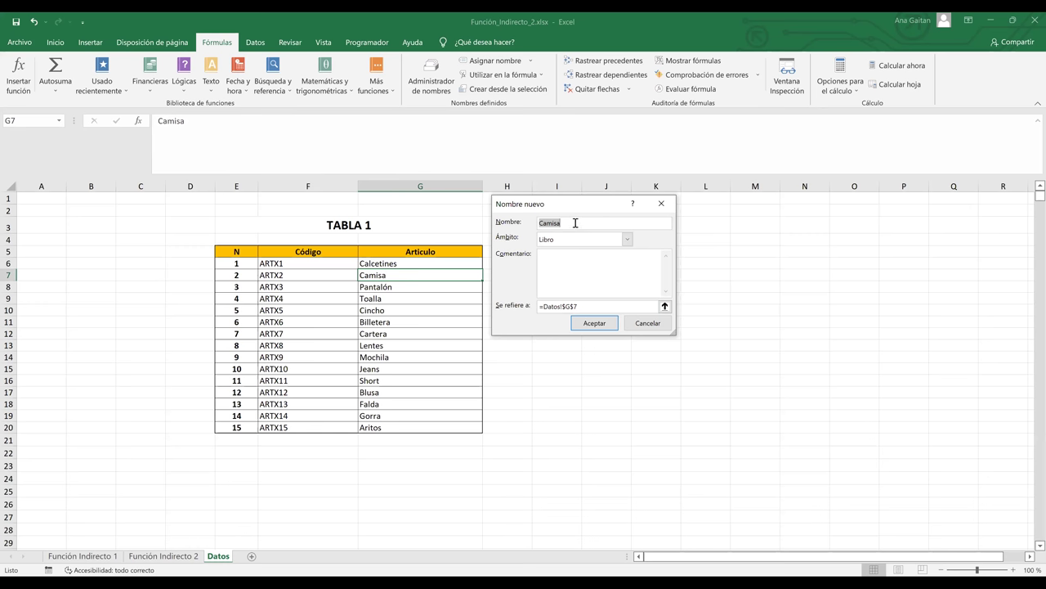
{"action": "key", "text": "BackSpace"}
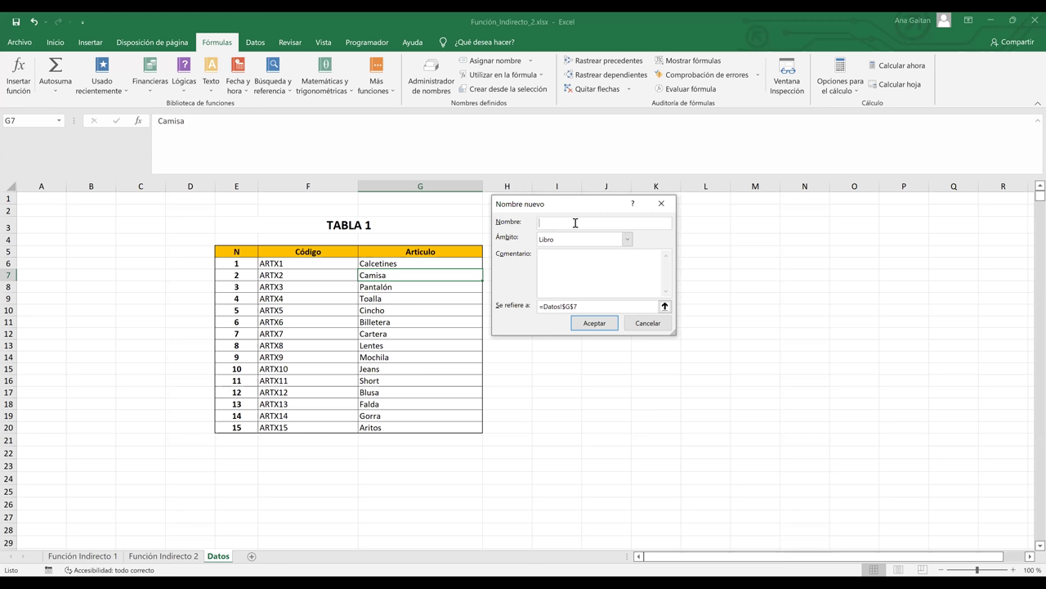
{"action": "type", "text": "ARTX2"}
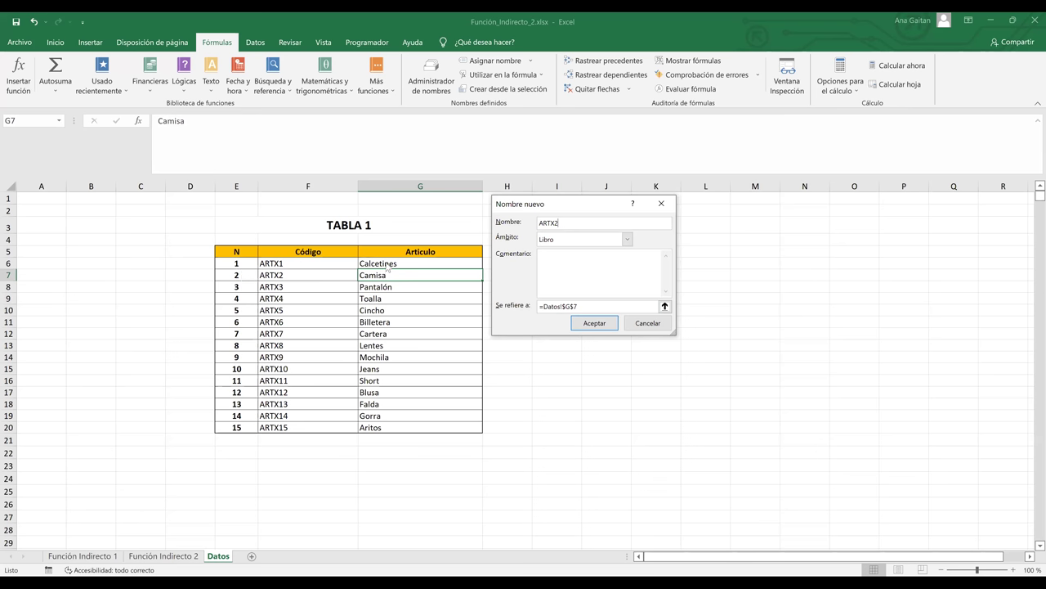
{"action": "left_click", "coordinate": [605, 326]}
{"action": "left_click", "coordinate": [597, 379]}
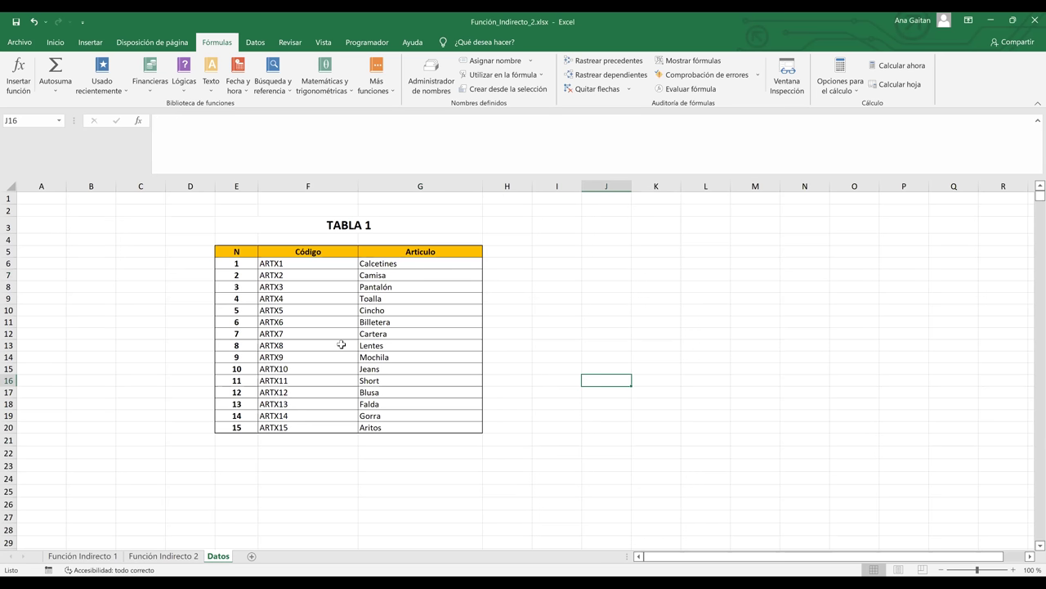
Select ARTX2 as the product code in cell E6 on the Función Indirecto 2 sheet
{"action": "left_click", "coordinate": [163, 556]}
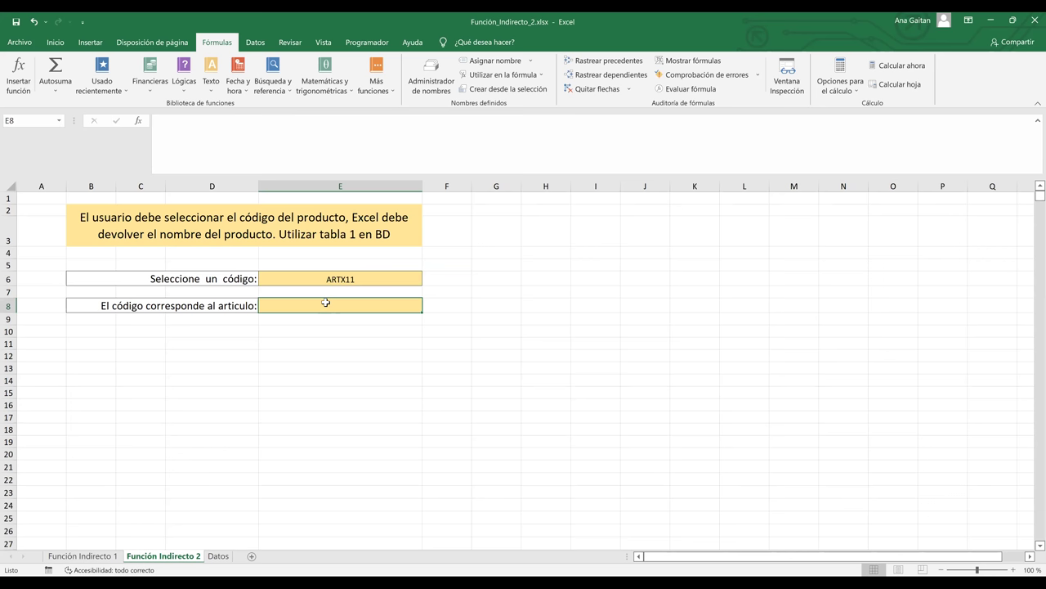
{"action": "left_click", "coordinate": [420, 281]}
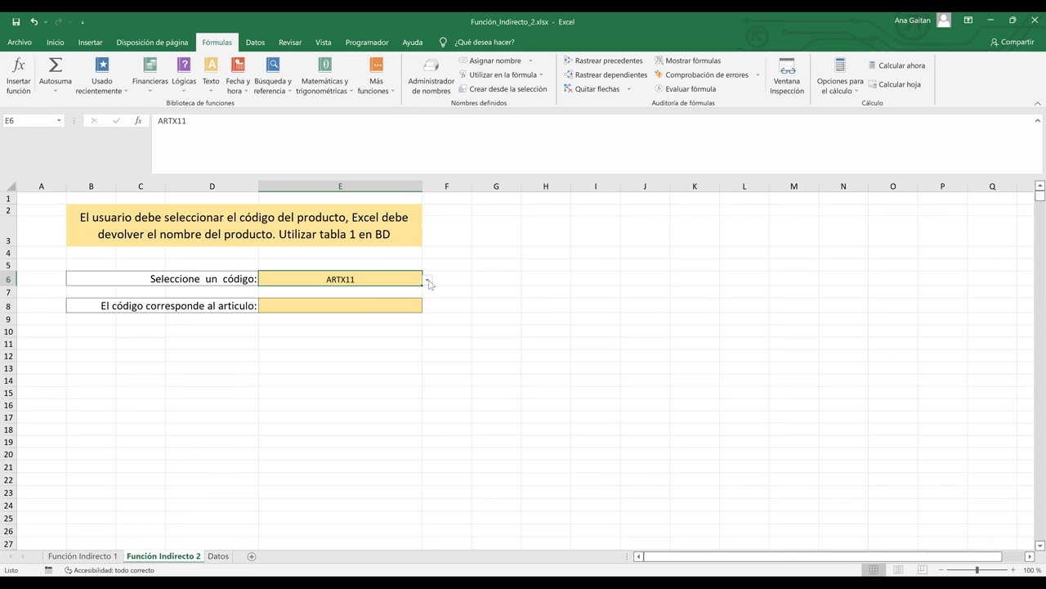
{"action": "left_click", "coordinate": [427, 280]}
{"action": "left_click_drag", "start_coordinate": [426, 335], "coordinate": [427, 302]}
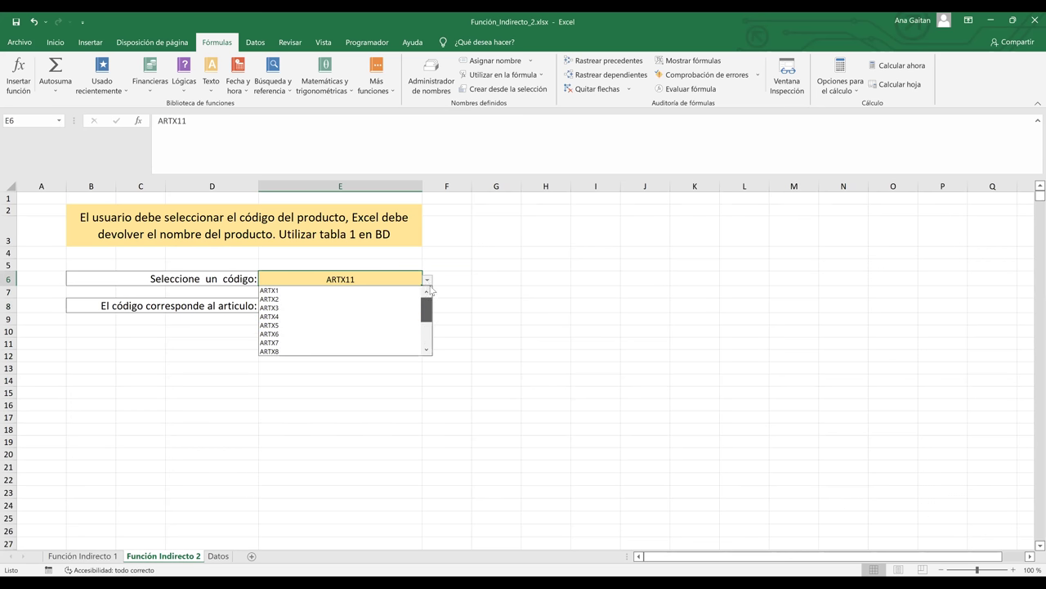
{"action": "left_click", "coordinate": [333, 300]}
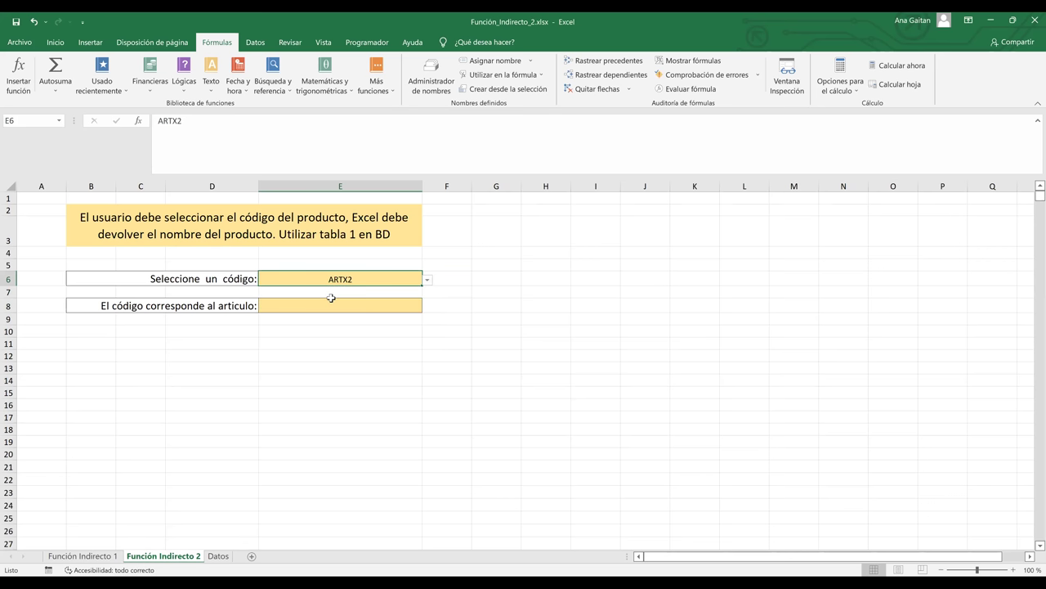
Enter the formula =INDIRECTO(E6) in cell E8 to return the selected code's article
{"action": "left_click", "coordinate": [339, 304]}
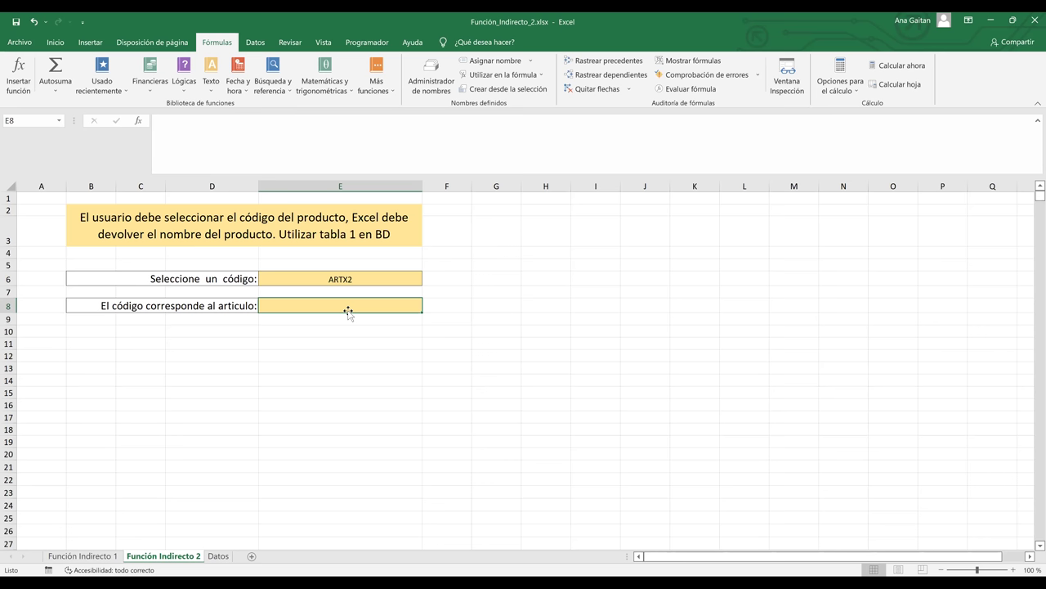
{"action": "type", "text": "="}
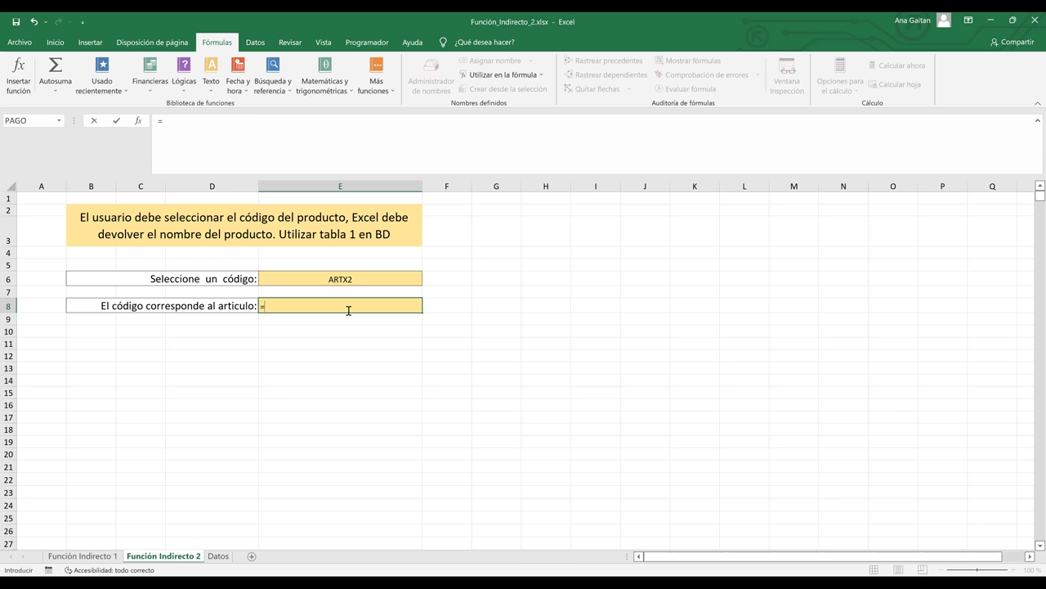
{"action": "type", "text": "INDI"}
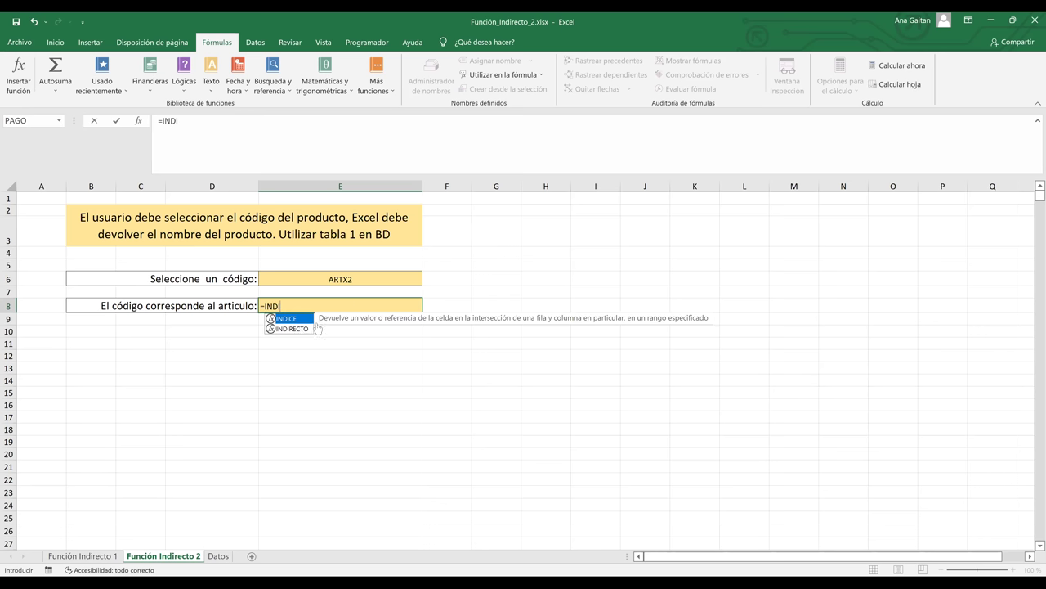
{"action": "double_click", "coordinate": [309, 328]}
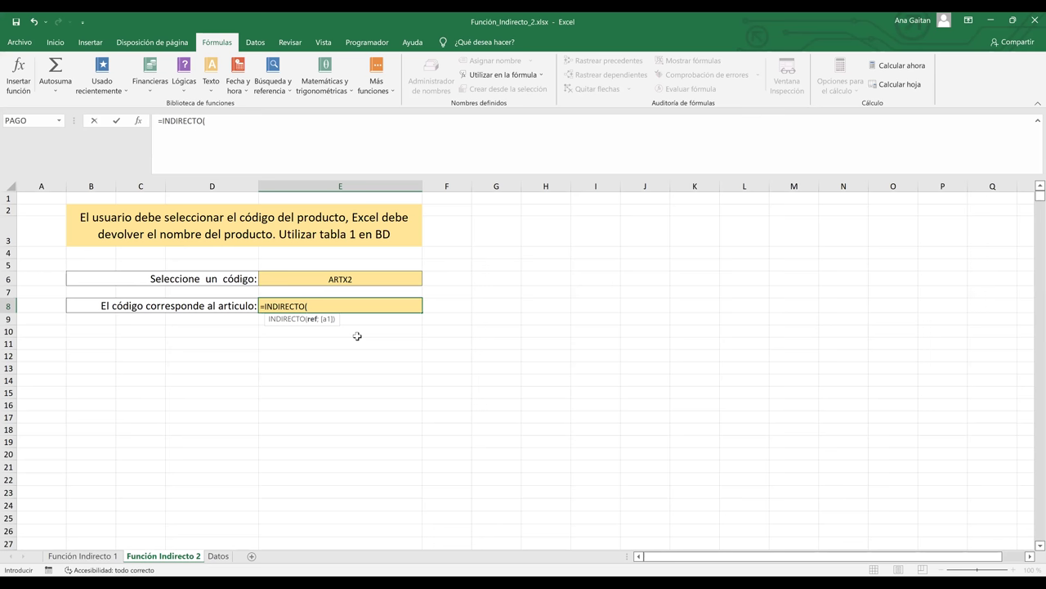
{"action": "left_click", "coordinate": [362, 280]}
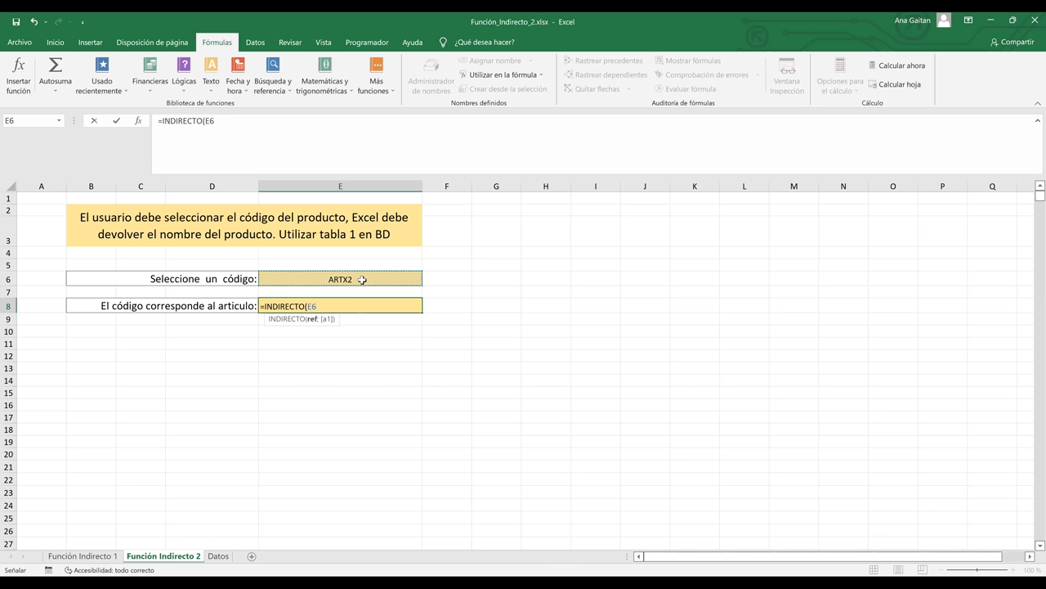
{"action": "type", "text": ")"}
{"action": "key", "text": "Return"}
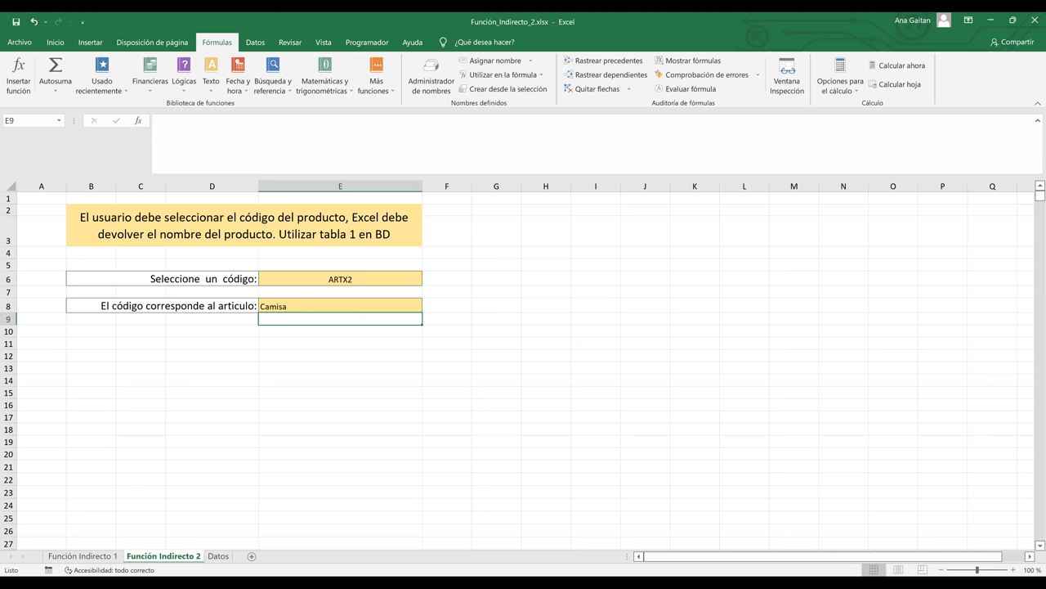
Check ARTX2's article in TABLA 1 on the Datos sheet, and select ARTX1 as the code in cell E6 of Función Indirecto 2
{"action": "left_click", "coordinate": [219, 555]}
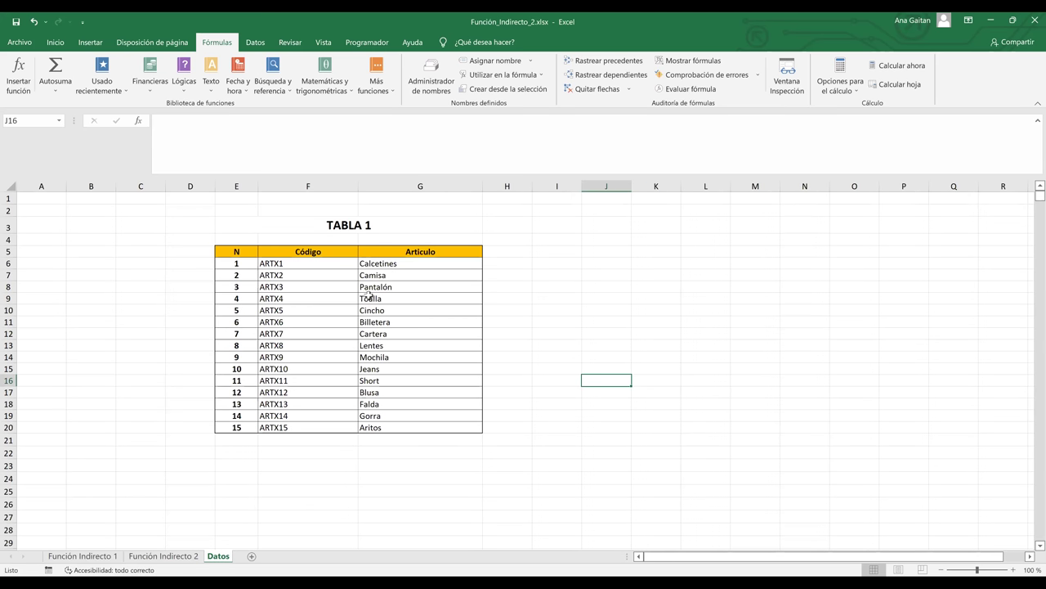
{"action": "left_click", "coordinate": [323, 277]}
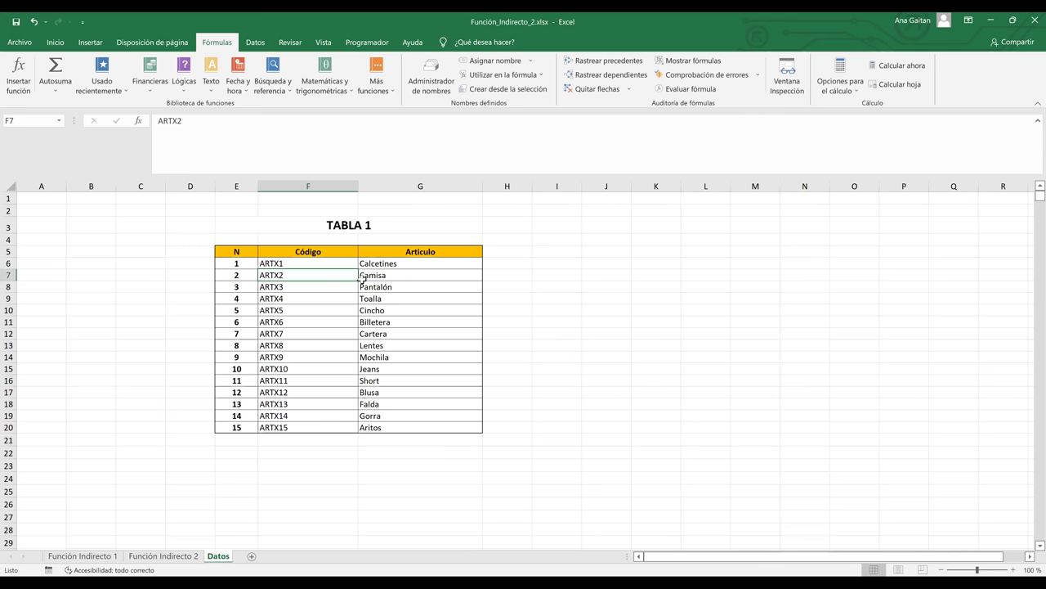
{"action": "left_click", "coordinate": [374, 277]}
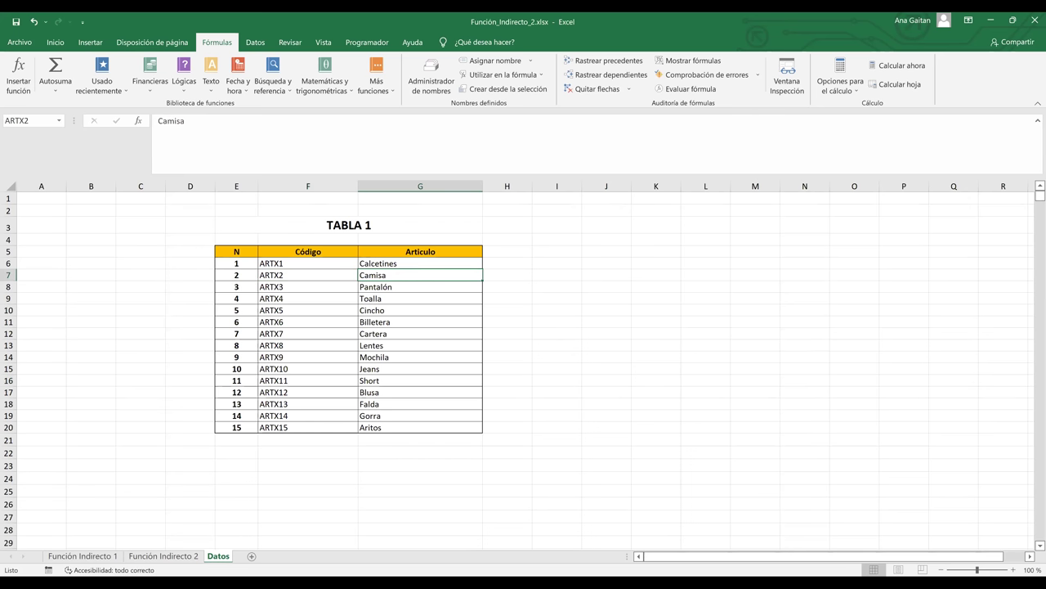
{"action": "left_click", "coordinate": [183, 558]}
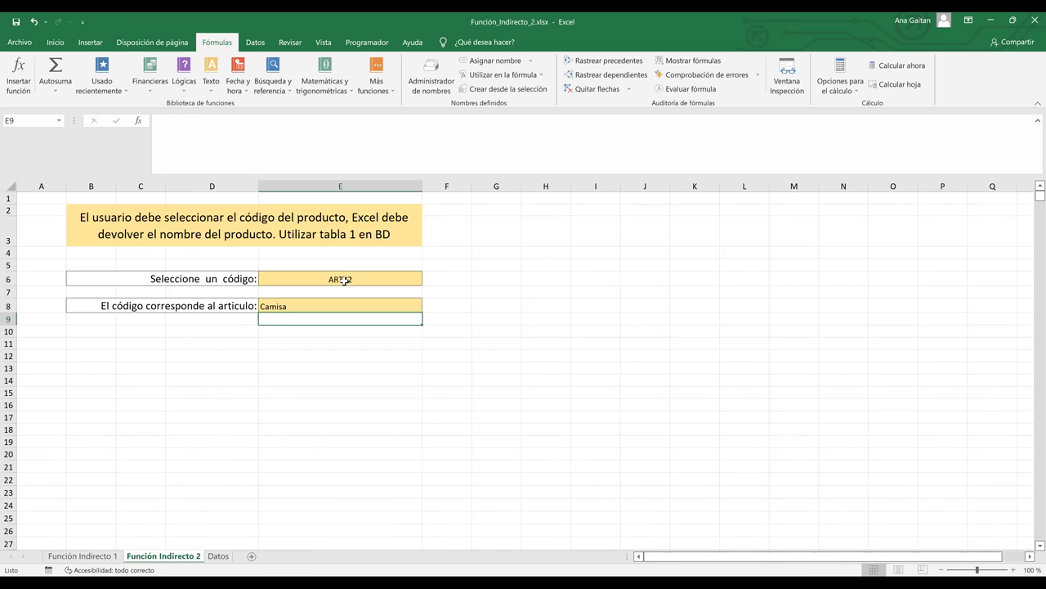
{"action": "left_click", "coordinate": [361, 280]}
{"action": "left_click", "coordinate": [427, 280]}
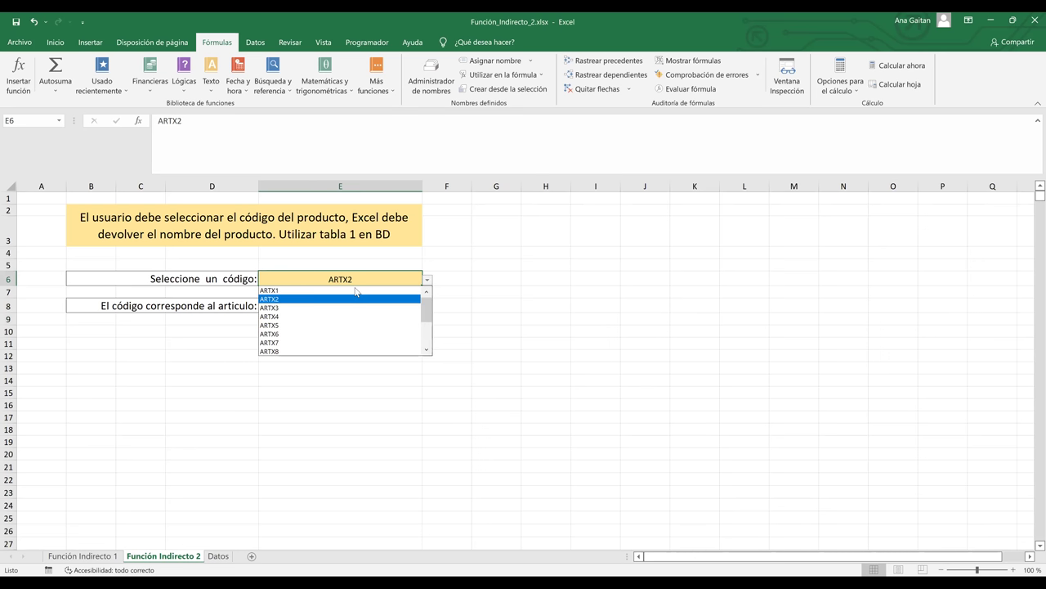
{"action": "left_click", "coordinate": [357, 290]}
{"action": "left_click", "coordinate": [345, 332]}
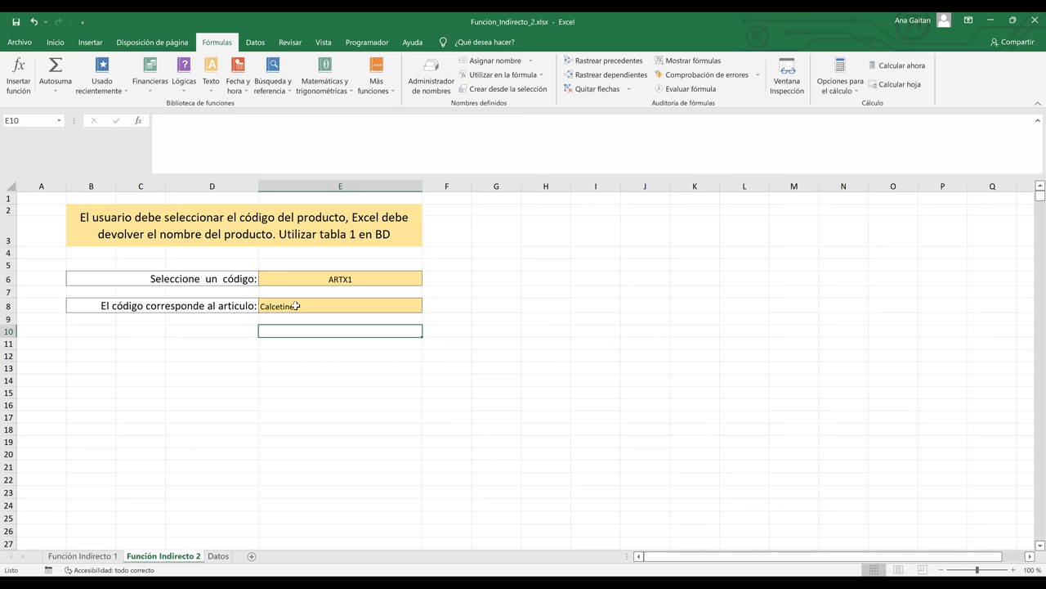
Compare the article returned for ARTX1 with its row in TABLA 1 on the Datos sheet, and return to Función Indirecto 2
{"action": "left_click", "coordinate": [219, 557]}
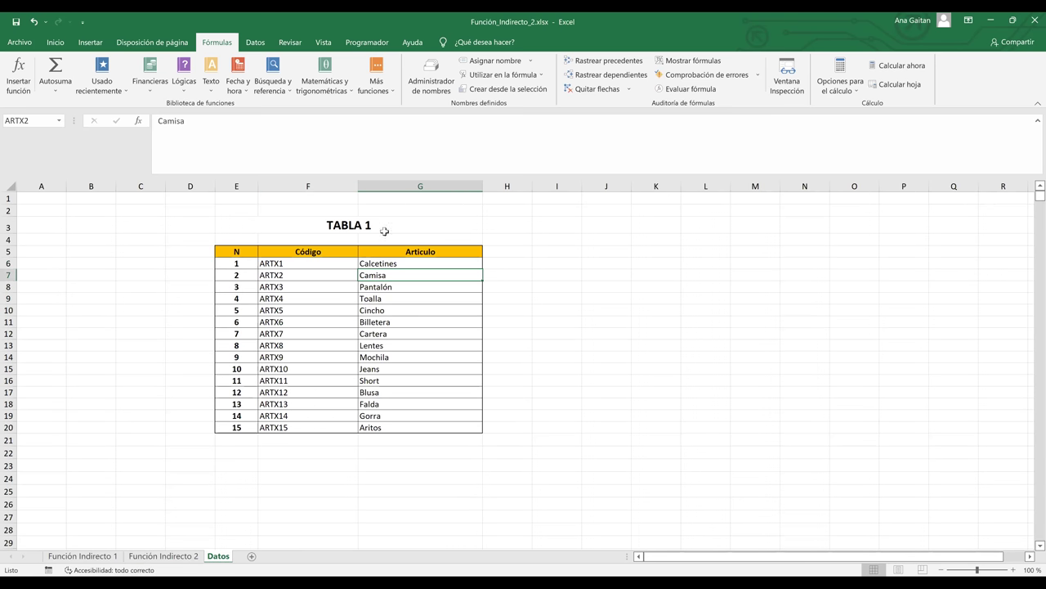
{"action": "left_click", "coordinate": [396, 262]}
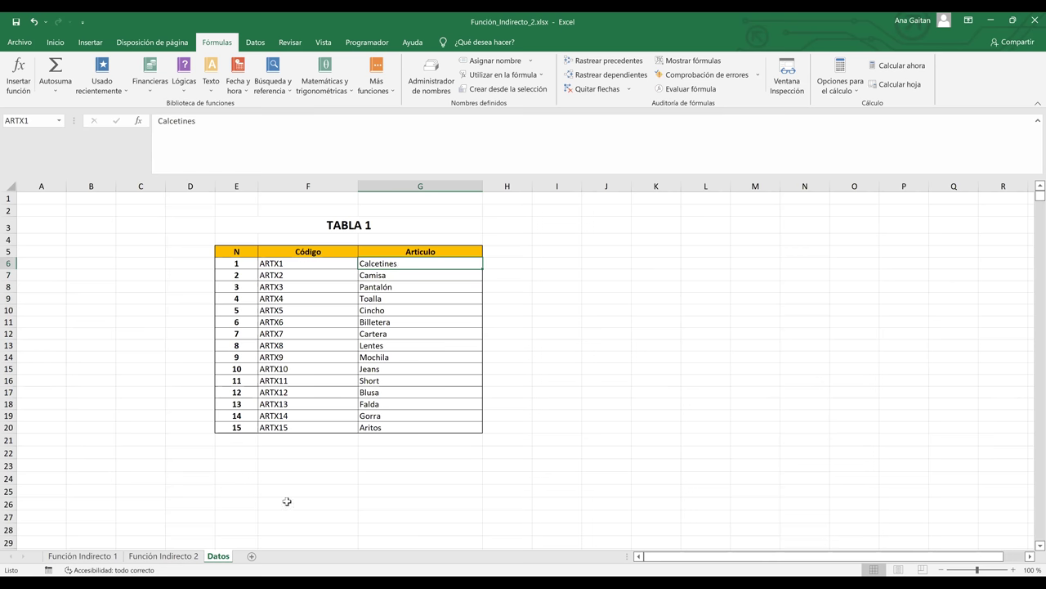
{"action": "left_click", "coordinate": [184, 558]}
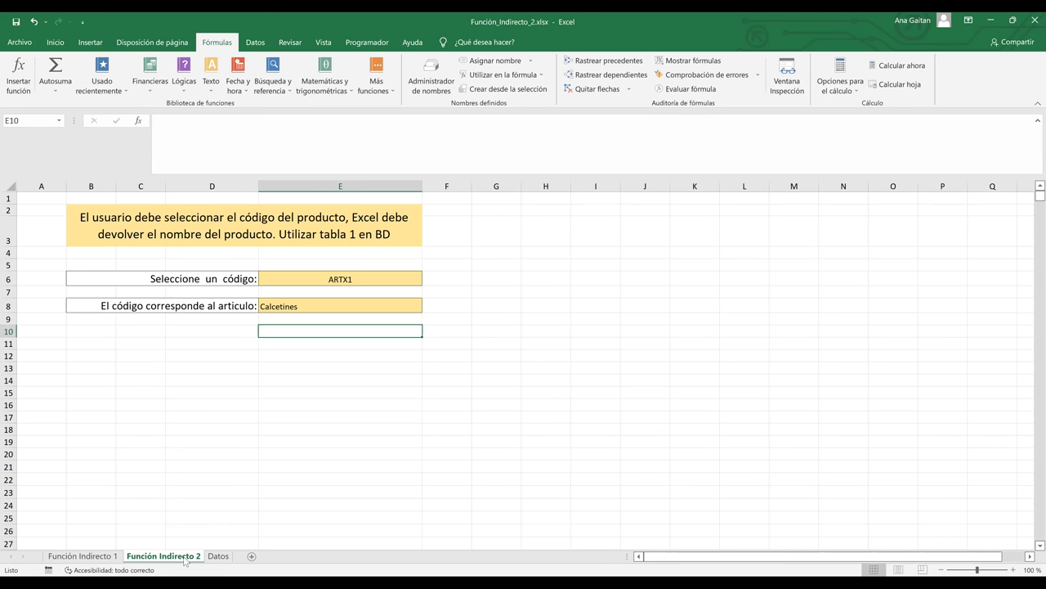
{"action": "left_click", "coordinate": [313, 500]}
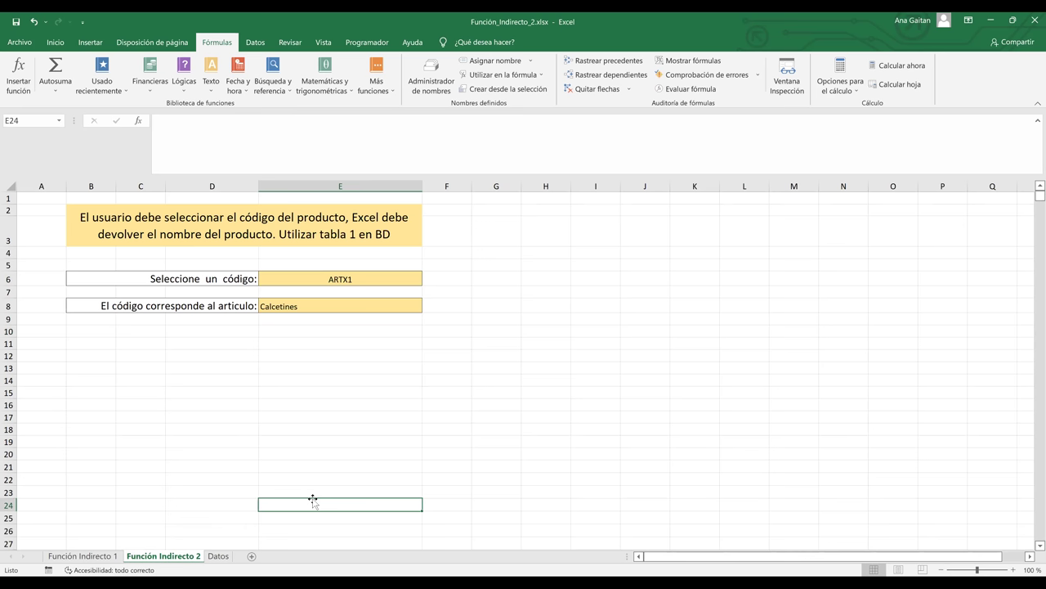
{"action": "left_click", "coordinate": [357, 458]}
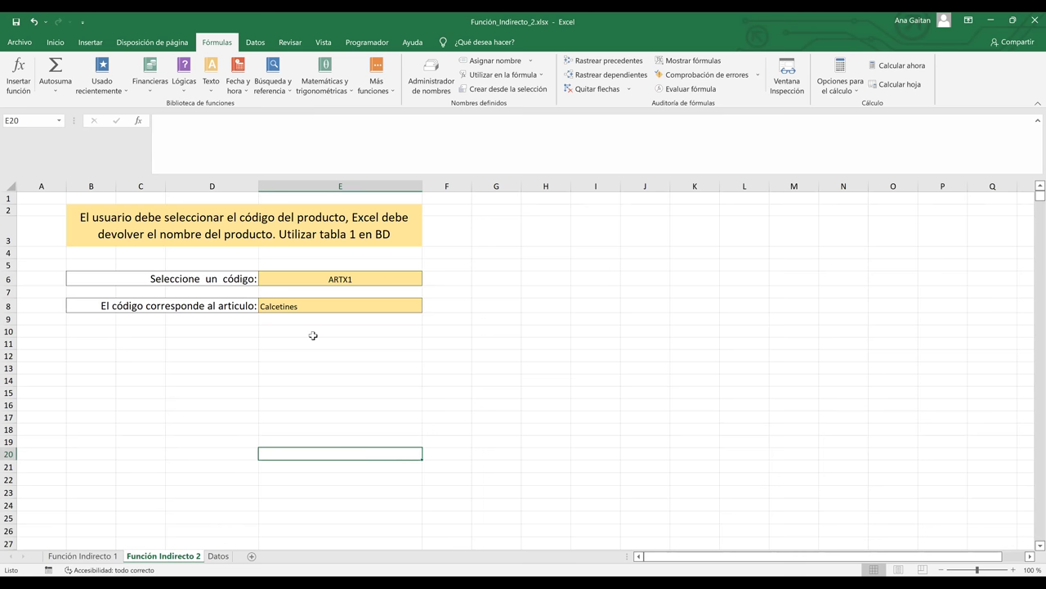
Add a new sheet after Datos and enter the headings CABALLEROS, DAMAS and NIÑOS in C5:E5
{"action": "left_click", "coordinate": [218, 556]}
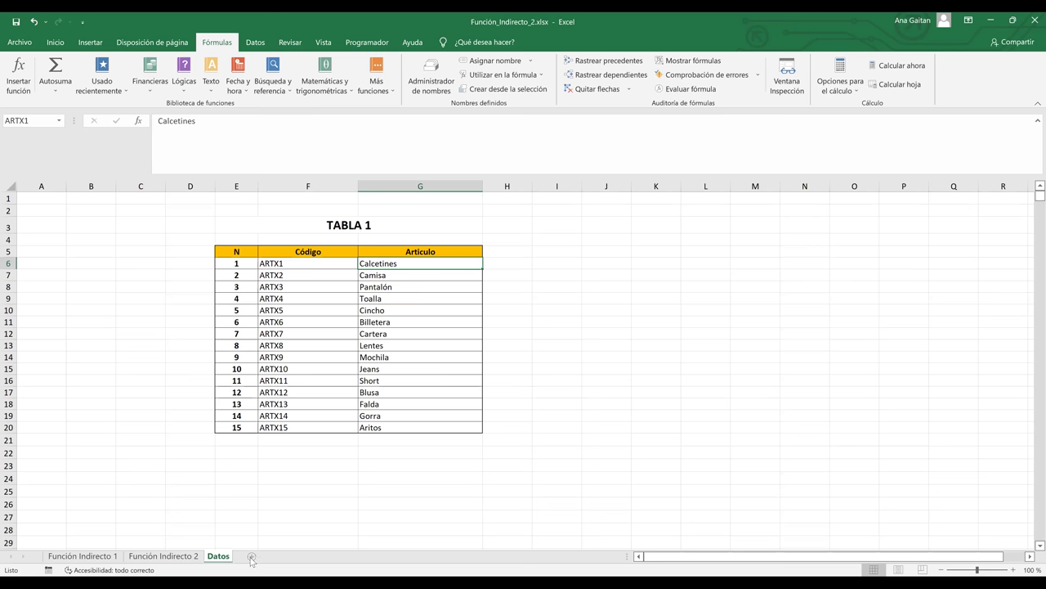
{"action": "left_click", "coordinate": [251, 557]}
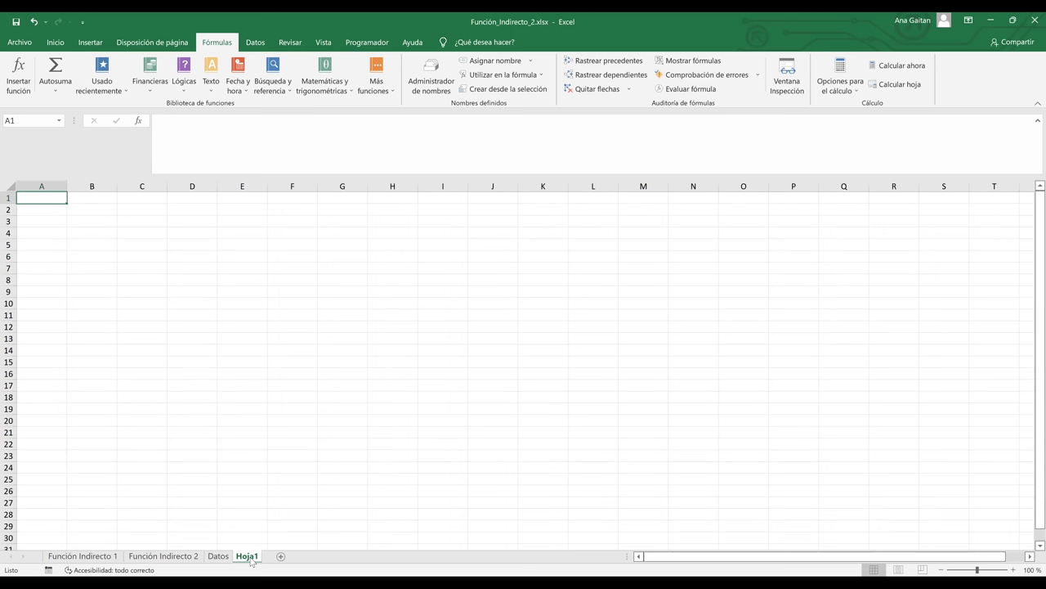
{"action": "left_click", "coordinate": [131, 251]}
{"action": "left_click", "coordinate": [131, 244]}
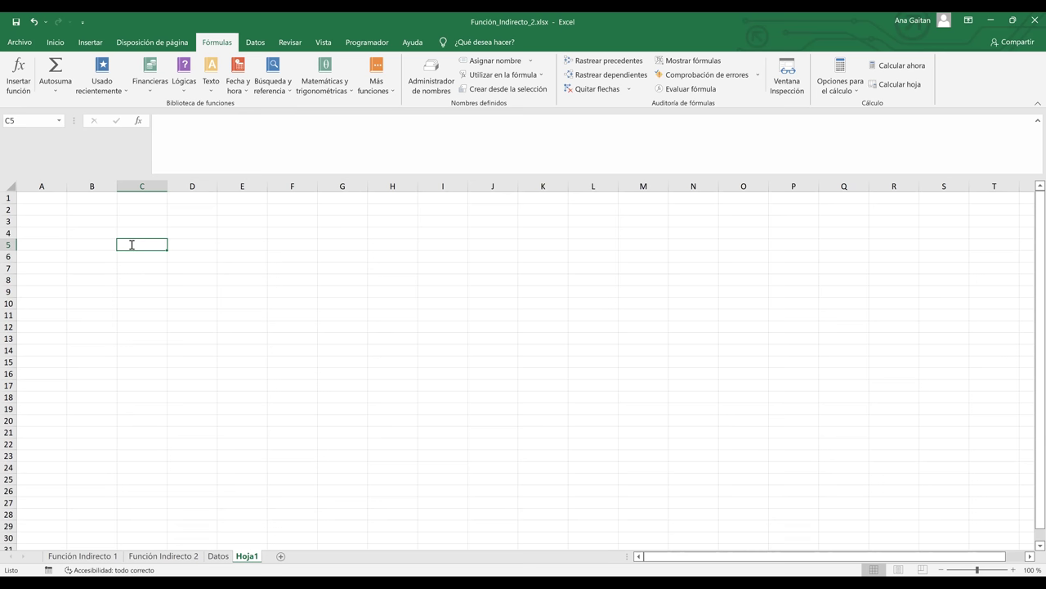
{"action": "type", "text": "d"}
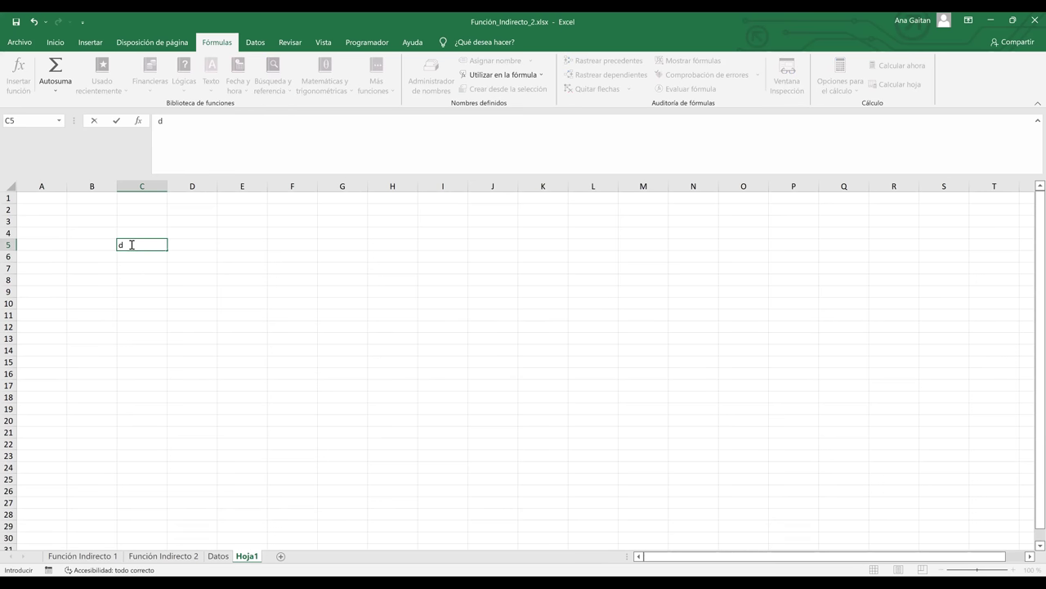
{"action": "key", "text": "BackSpace"}
{"action": "type", "text": "CABALLEROS"}
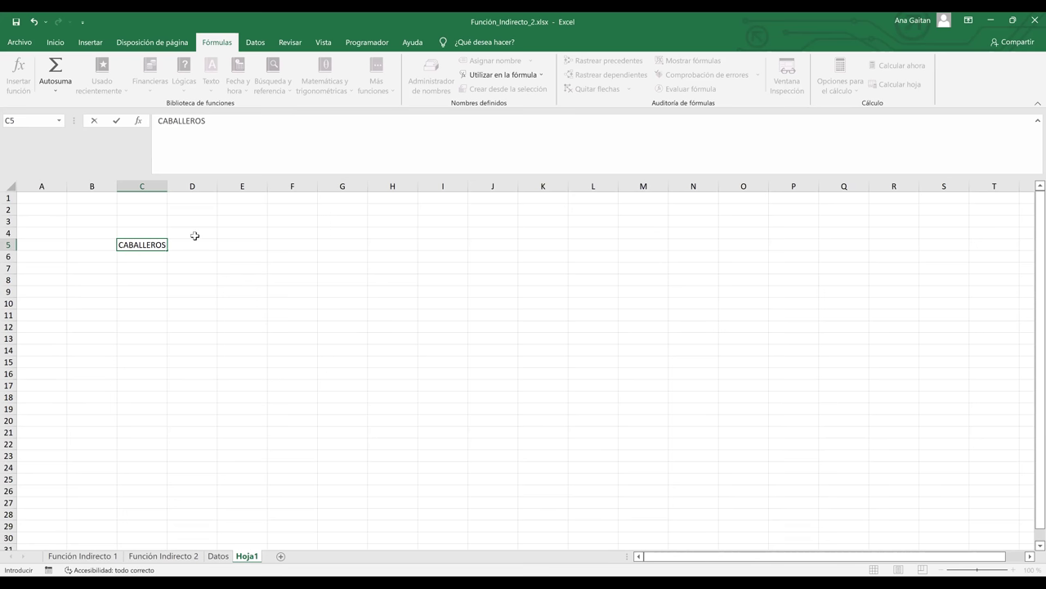
{"action": "left_click", "coordinate": [197, 244]}
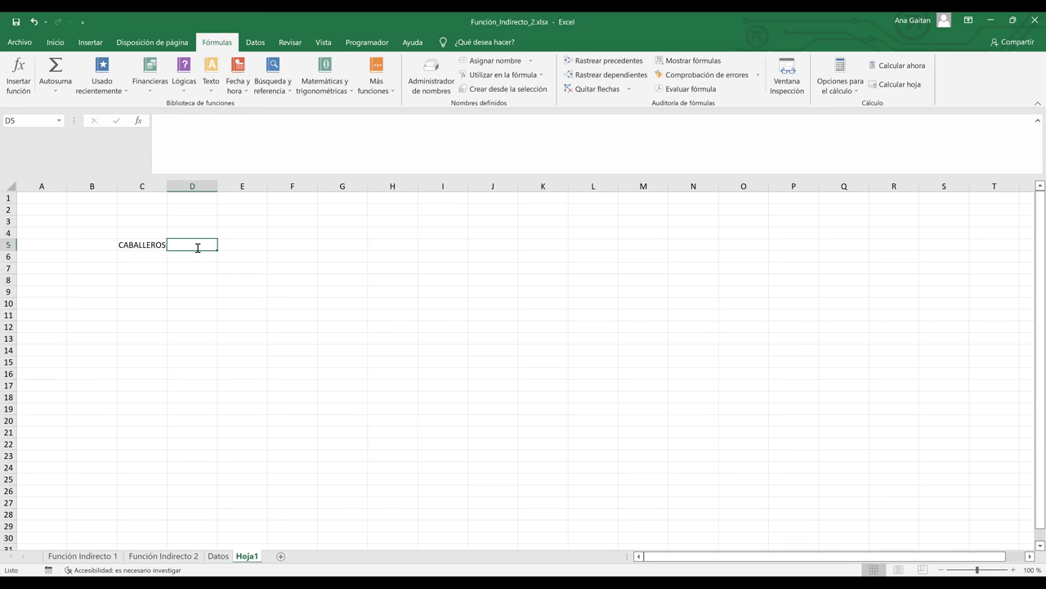
{"action": "type", "text": "DAMAS"}
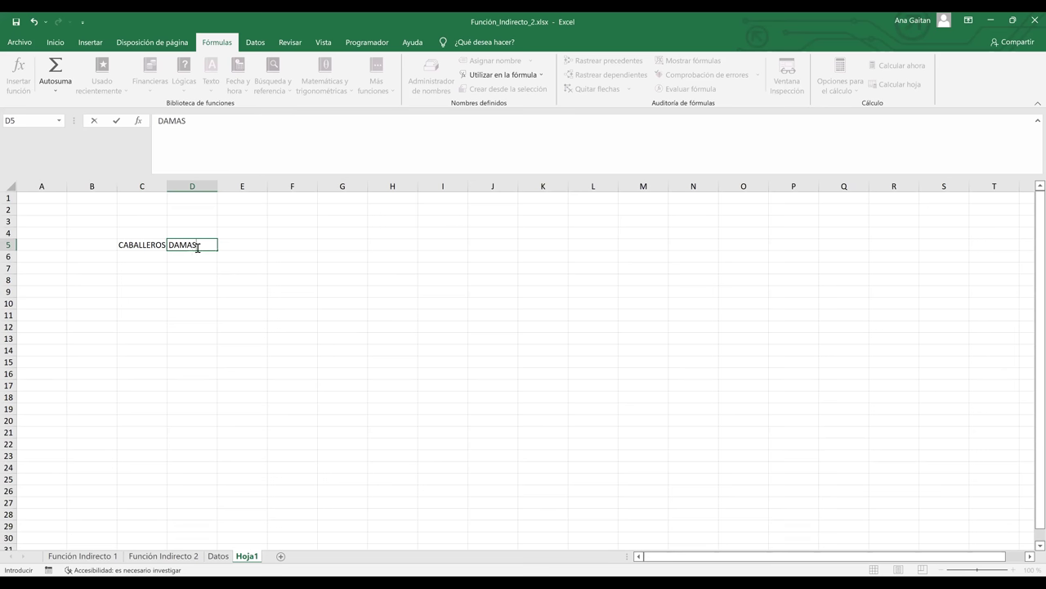
{"action": "key", "text": "Tab"}
{"action": "type", "text": "NIÑOS"}
{"action": "key", "text": "Left"}
List Pantalones, Camisas and Zapatos under CABALLEROS in C6:C8
{"action": "key", "text": "Left"}
{"action": "key", "text": "Down"}
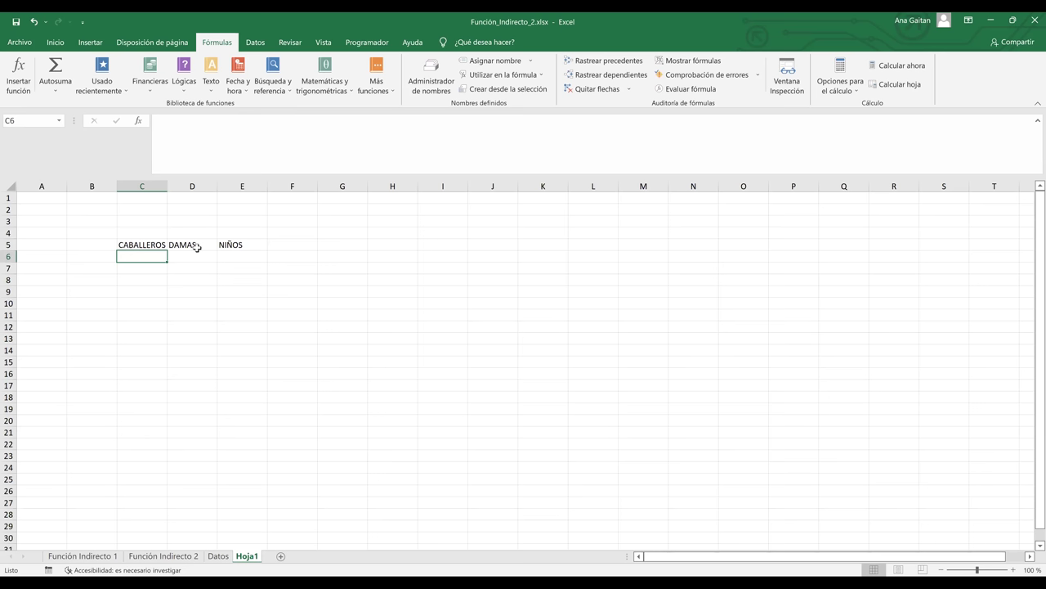
{"action": "type", "text": "Polo"}
{"action": "key", "text": "BackSpace"}
{"action": "key", "text": "BackSpace"}
{"action": "key", "text": "BackSpace"}
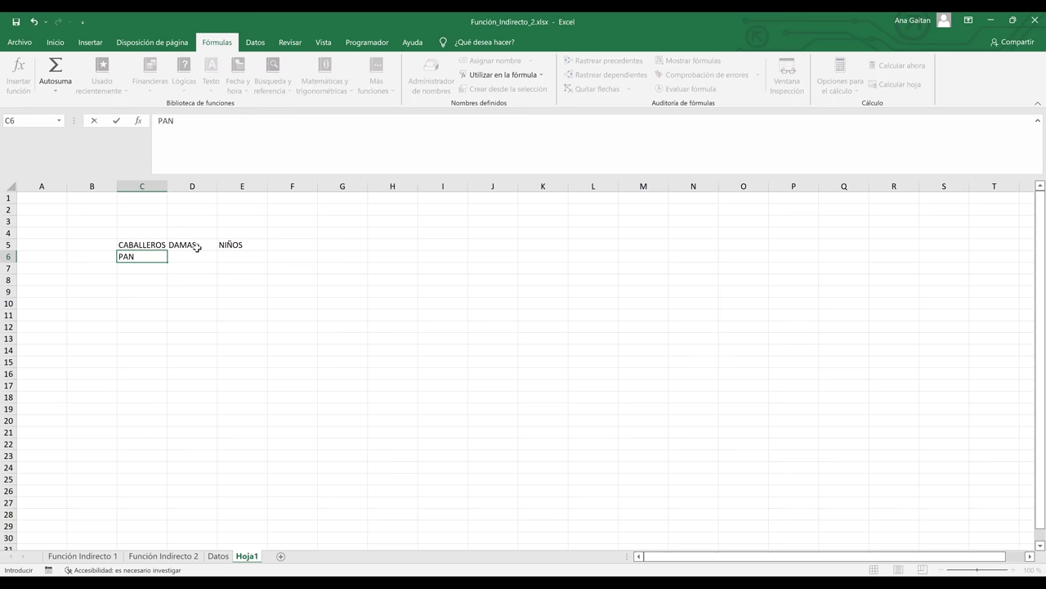
{"action": "type", "text": "antalones"}
{"action": "key", "text": "Return"}
{"action": "type", "text": "Ca"}
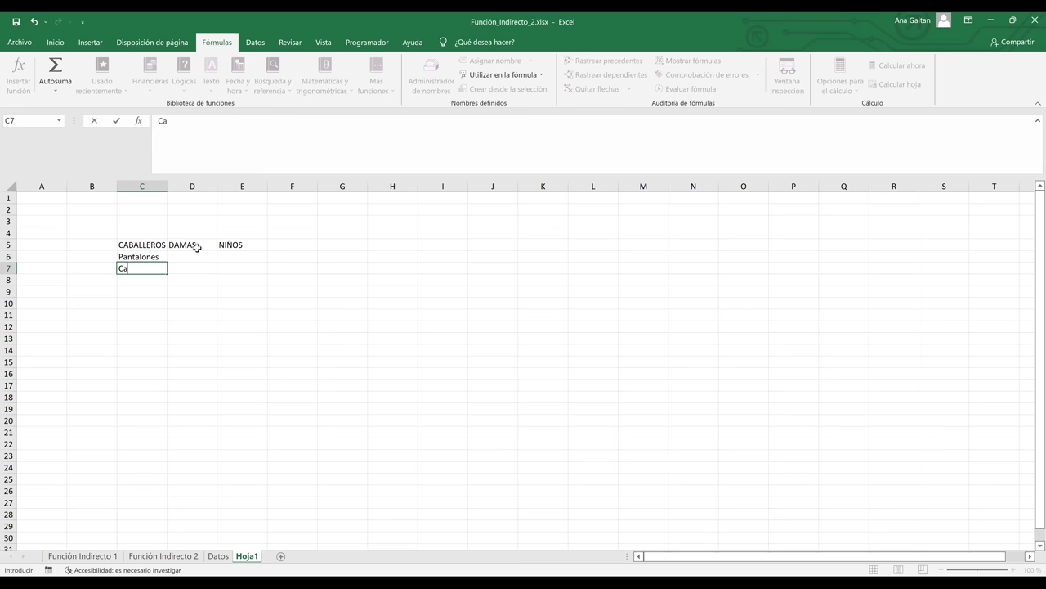
{"action": "type", "text": "misas"}
{"action": "key", "text": "Return"}
{"action": "type", "text": "Za"}
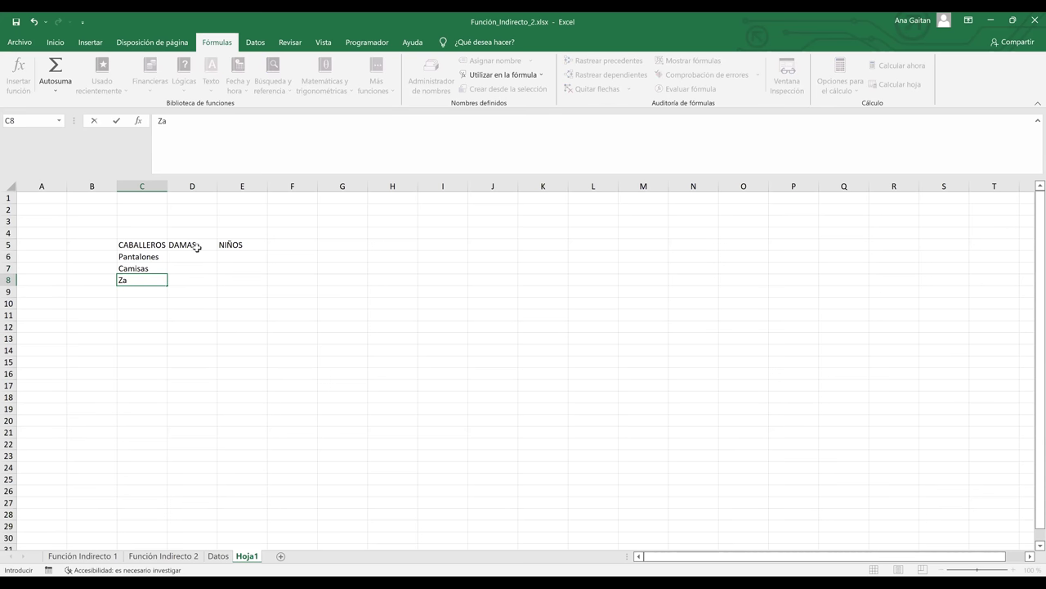
{"action": "type", "text": "patos"}
List Blusas, Vestidos and Zapatos under DAMAS in D6:D8
{"action": "left_click", "coordinate": [195, 254]}
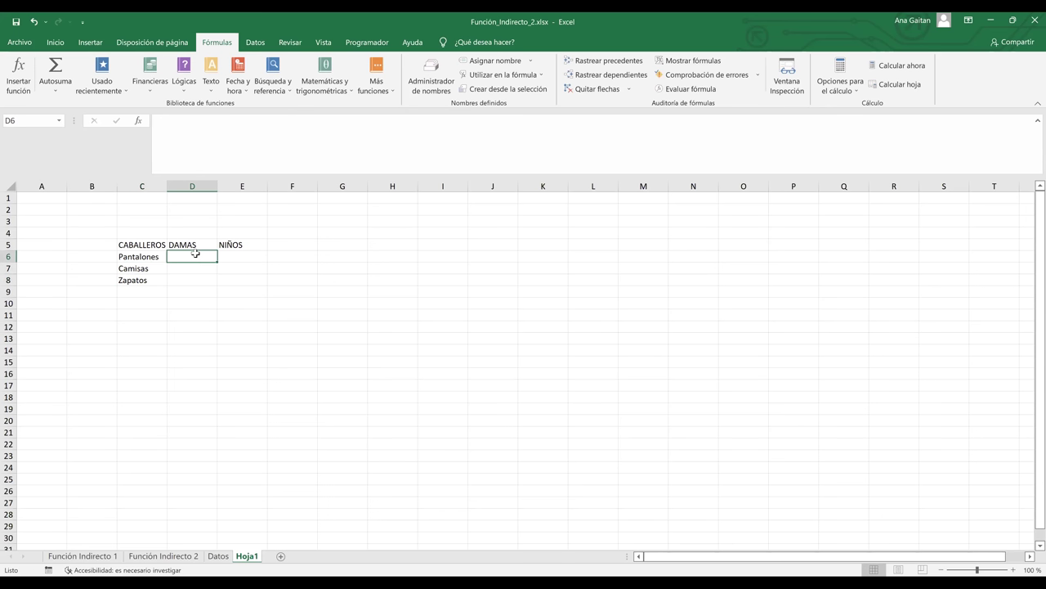
{"action": "type", "text": "Bl"}
{"action": "type", "text": "usas"}
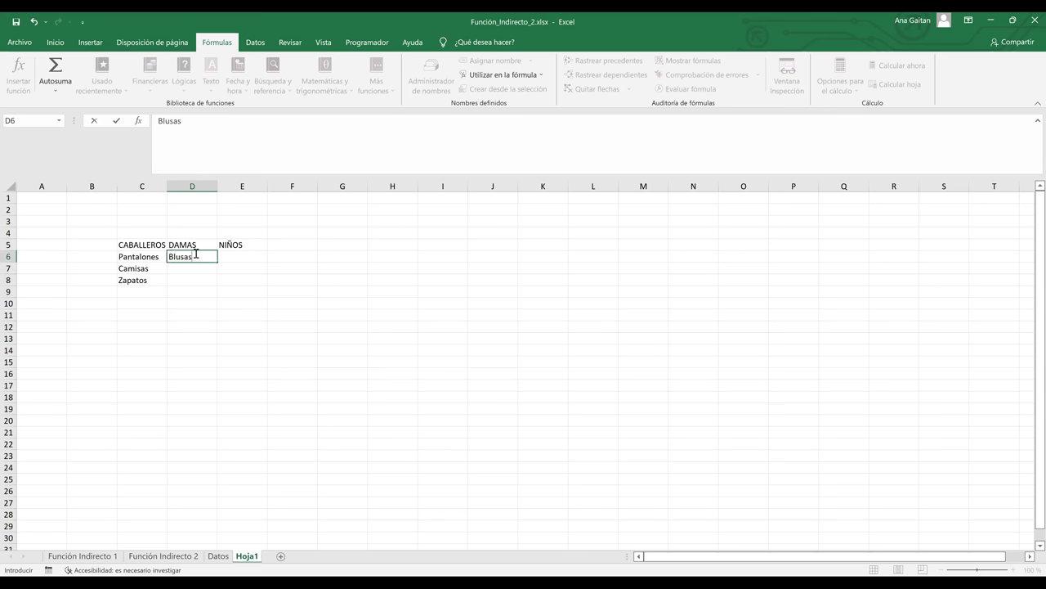
{"action": "key", "text": "Return"}
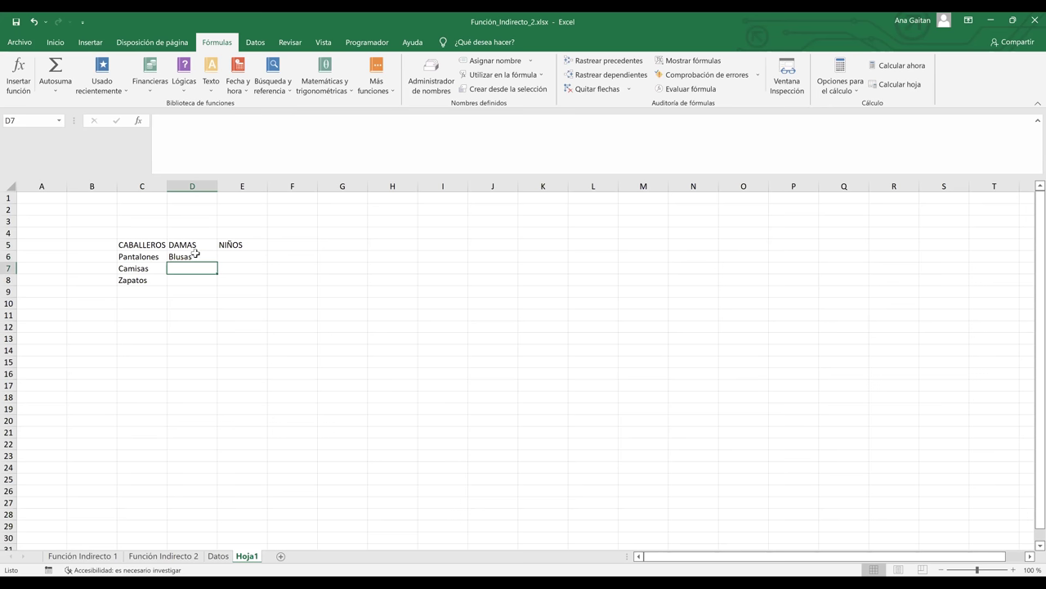
{"action": "type", "text": "Vestidos"}
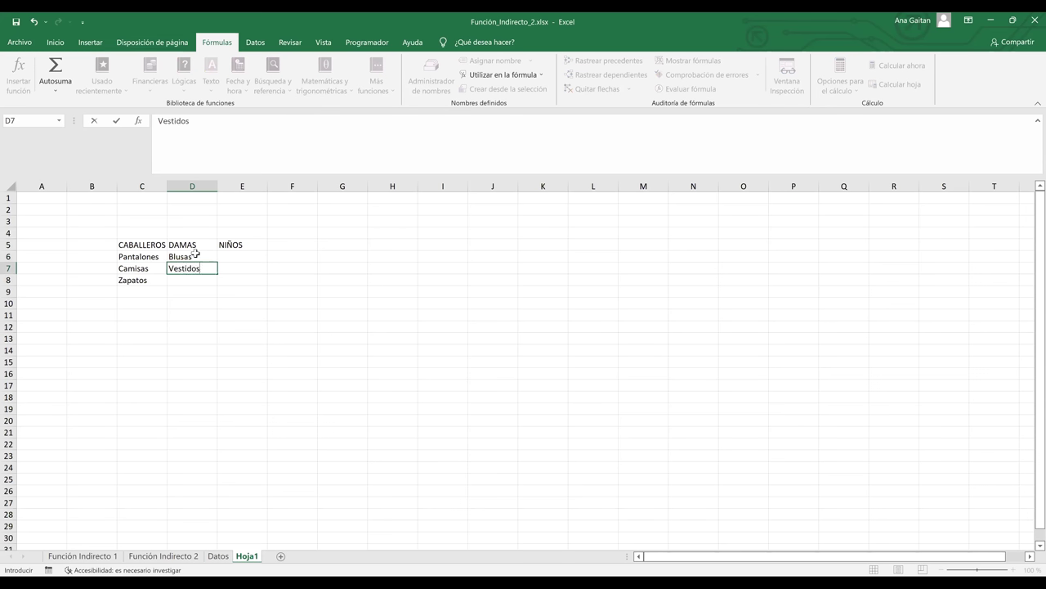
{"action": "key", "text": "Return"}
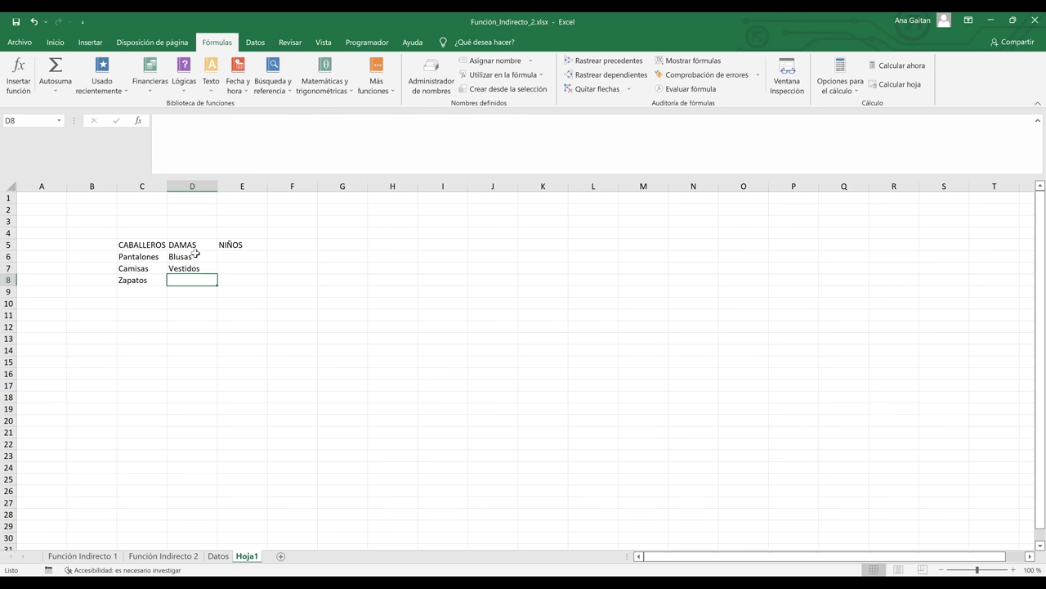
{"action": "type", "text": "Za"}
{"action": "key", "text": "BackSpace"}
{"action": "type", "text": "ap"}
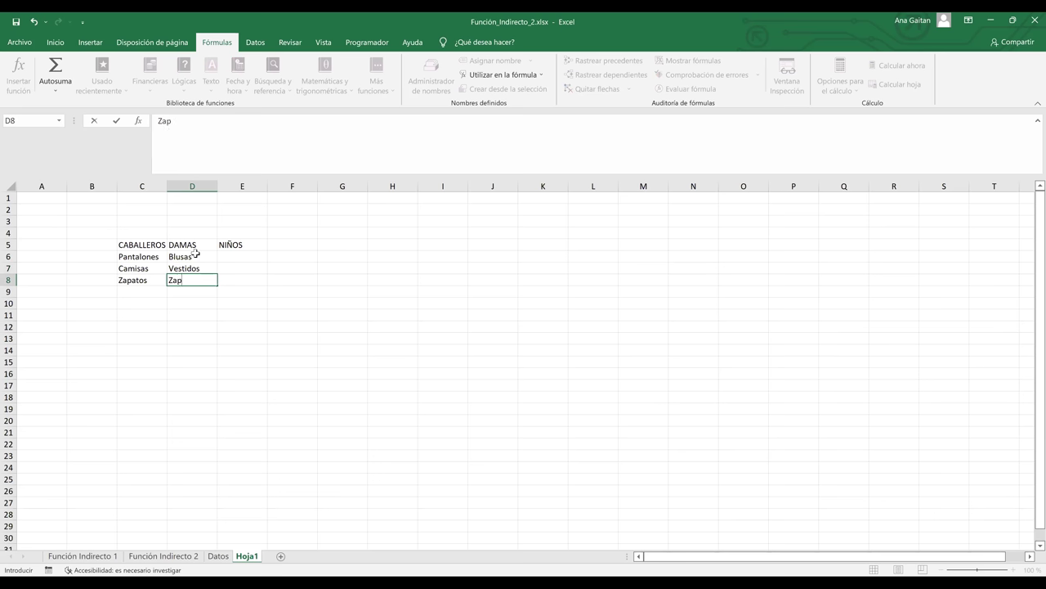
{"action": "type", "text": "atos"}
List Playeras, Sombreros and Zapatos under NIÑOS in E6:E8
{"action": "left_click", "coordinate": [231, 259]}
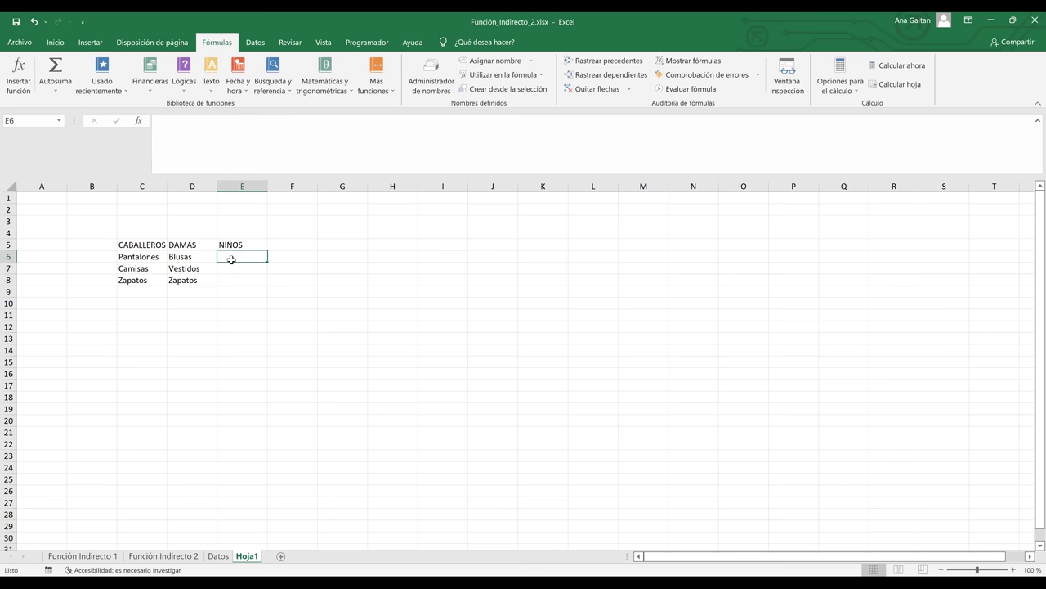
{"action": "type", "text": "Playeras"}
{"action": "key", "text": "ctrl+Return"}
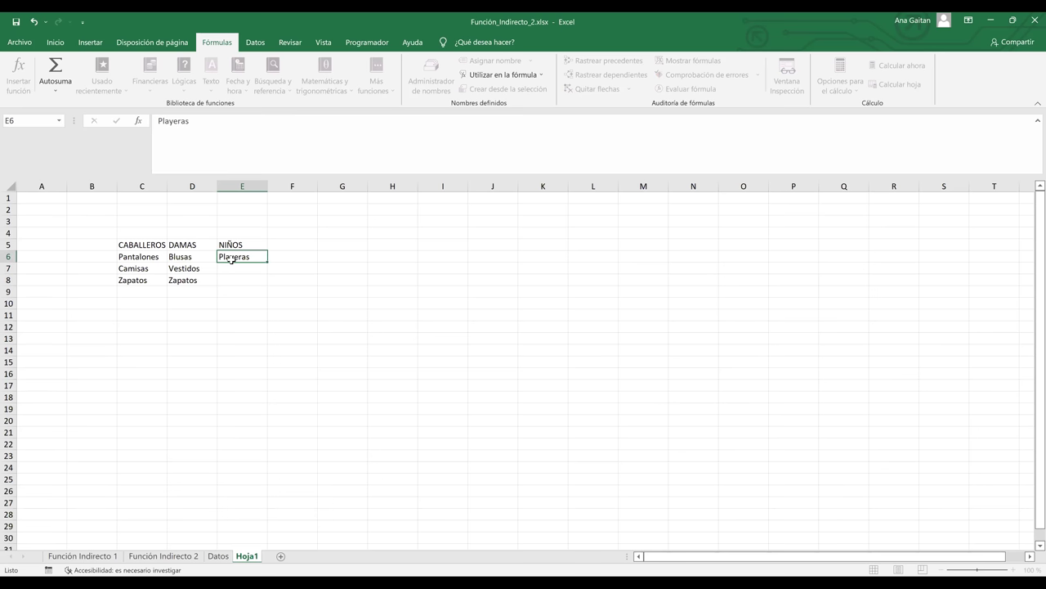
{"action": "key", "text": "Return"}
{"action": "type", "text": "So"}
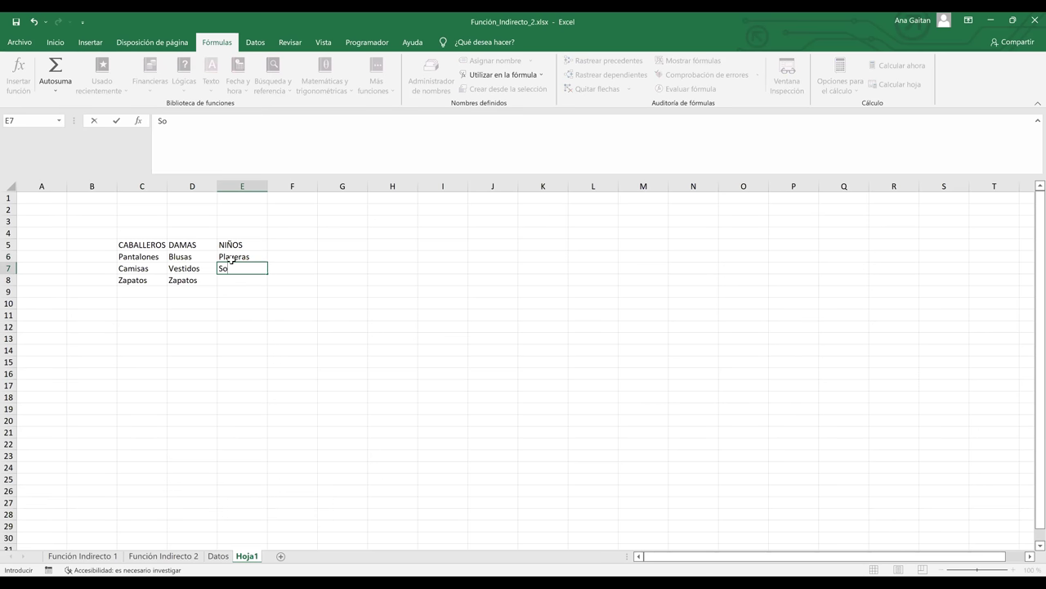
{"action": "type", "text": "mbreros"}
{"action": "key", "text": "Return"}
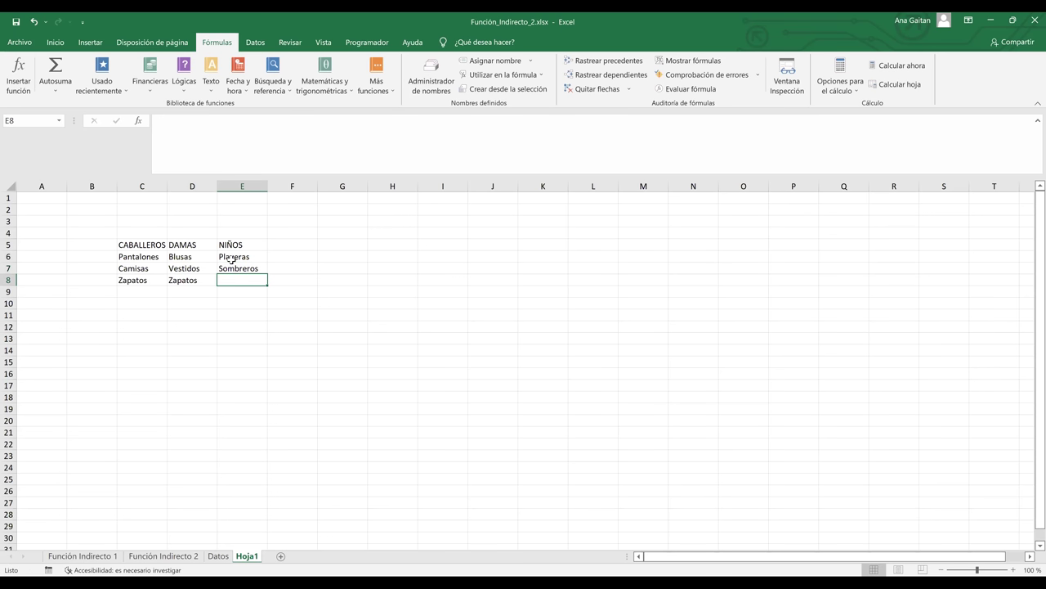
{"action": "type", "text": "Zapatos"}
{"action": "left_click", "coordinate": [273, 303]}
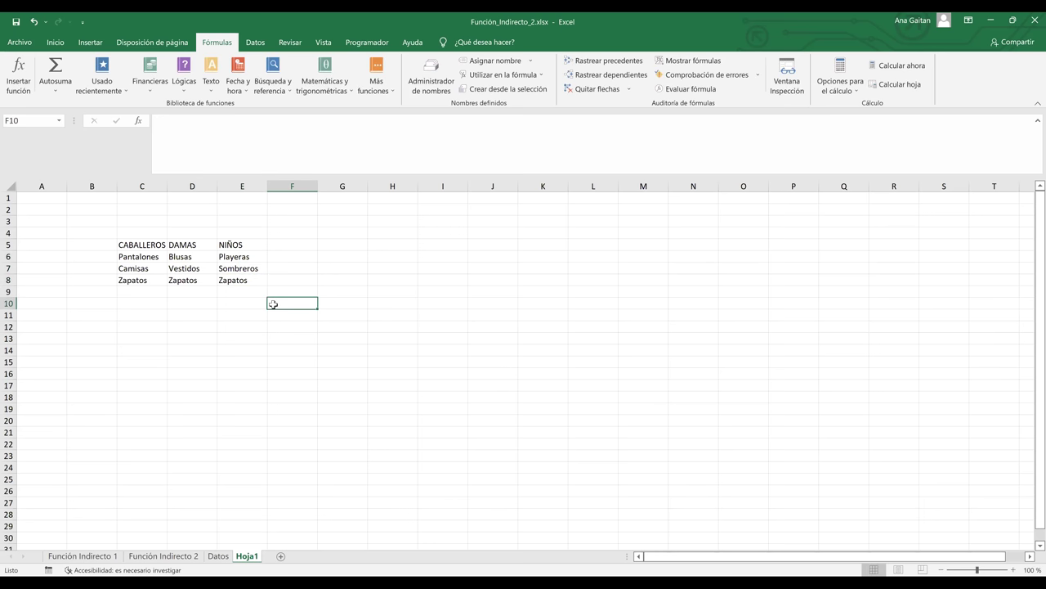
Enter the labels Departamento in H5 and Productos in H6, and widen column H to fit them
{"action": "left_click", "coordinate": [376, 247]}
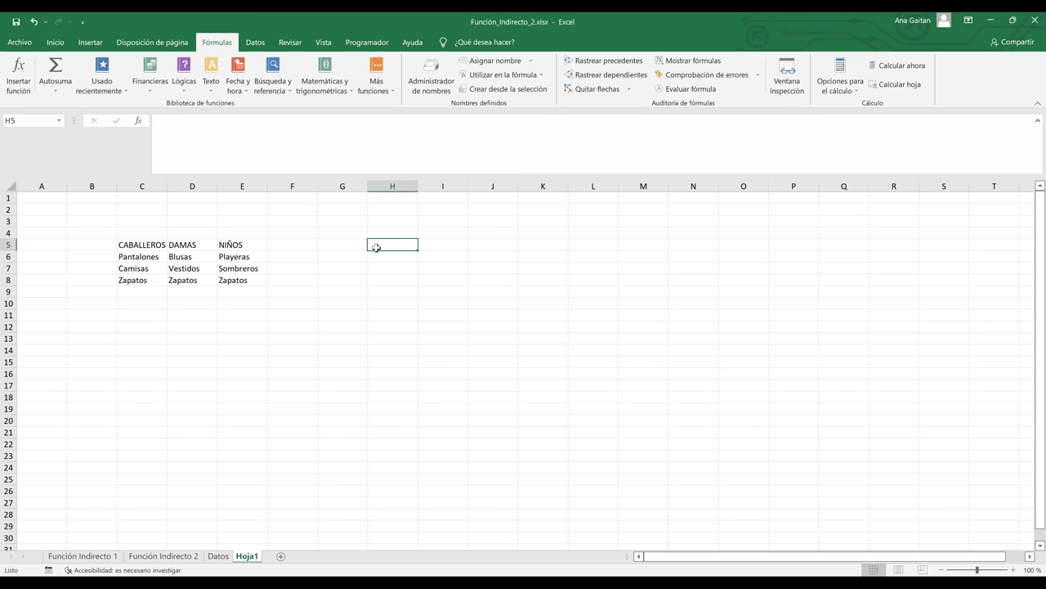
{"action": "type", "text": "Departamento"}
{"action": "key", "text": "Return"}
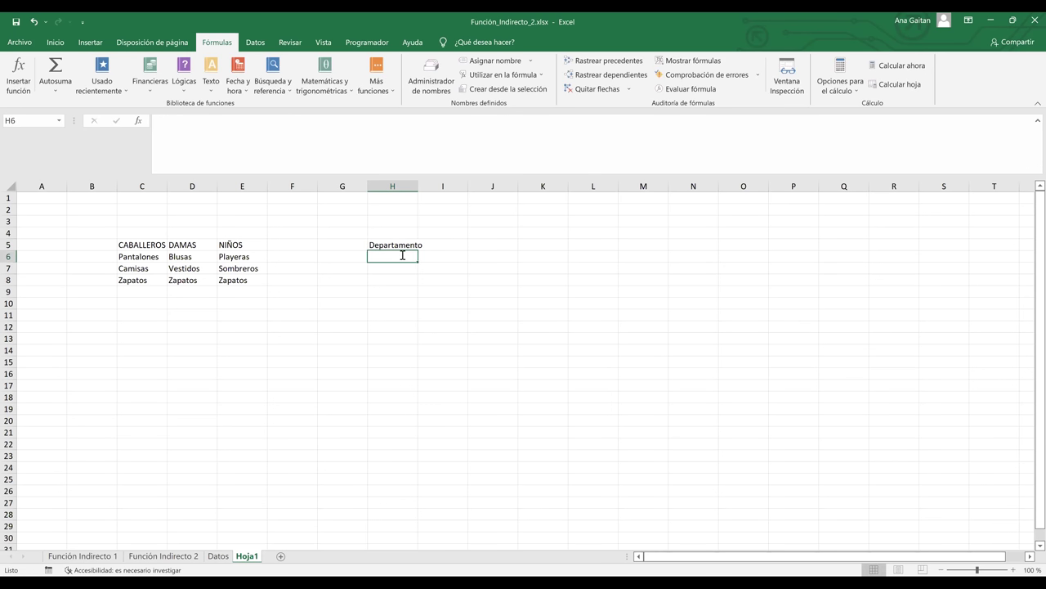
{"action": "type", "text": "Productios"}
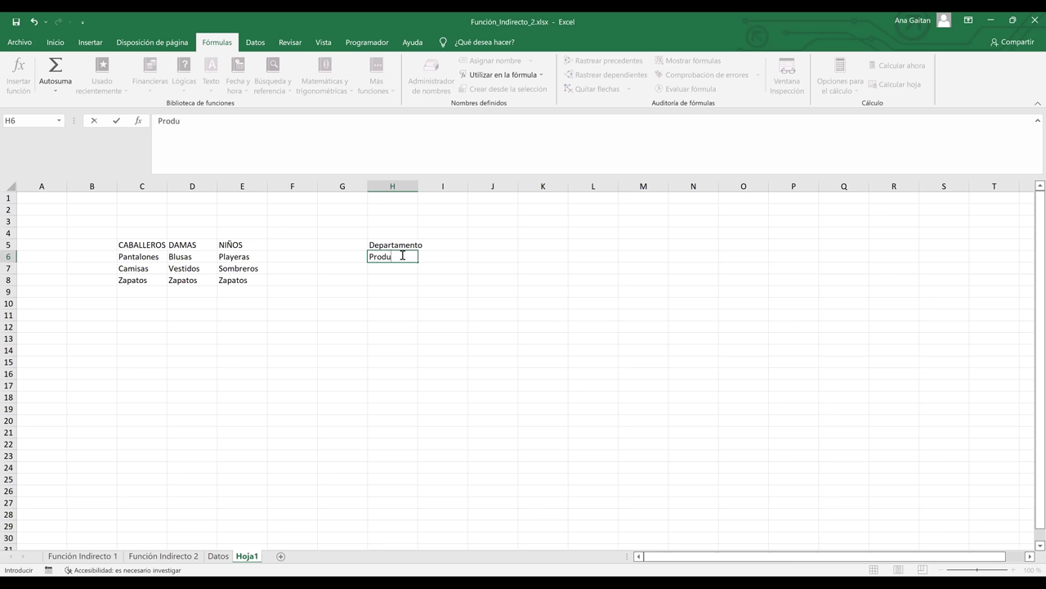
{"action": "key", "text": "BackSpace"}
{"action": "key", "text": "BackSpace"}
{"action": "type", "text": "os"}
{"action": "left_click", "coordinate": [425, 283]}
{"action": "left_click_drag", "start_coordinate": [443, 189], "coordinate": [451, 246]}
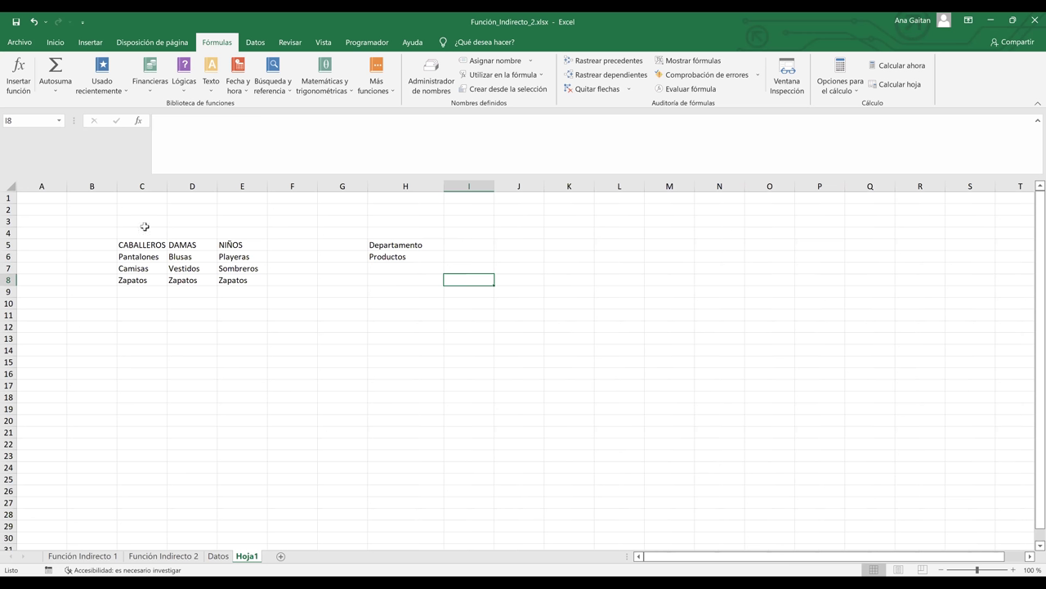
{"action": "left_click_drag", "start_coordinate": [133, 244], "coordinate": [237, 245]}
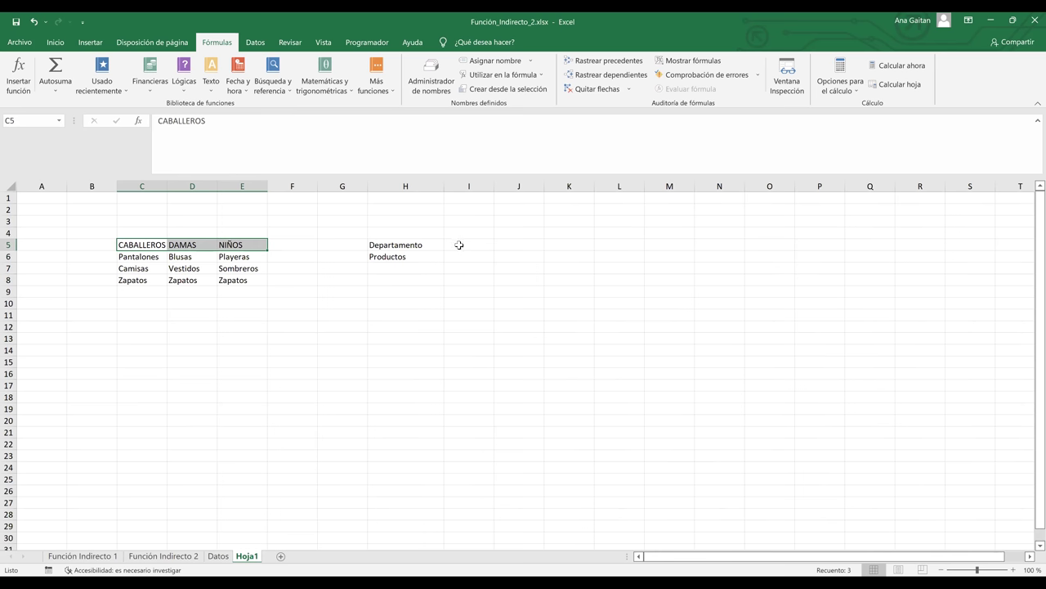
{"action": "left_click", "coordinate": [459, 245]}
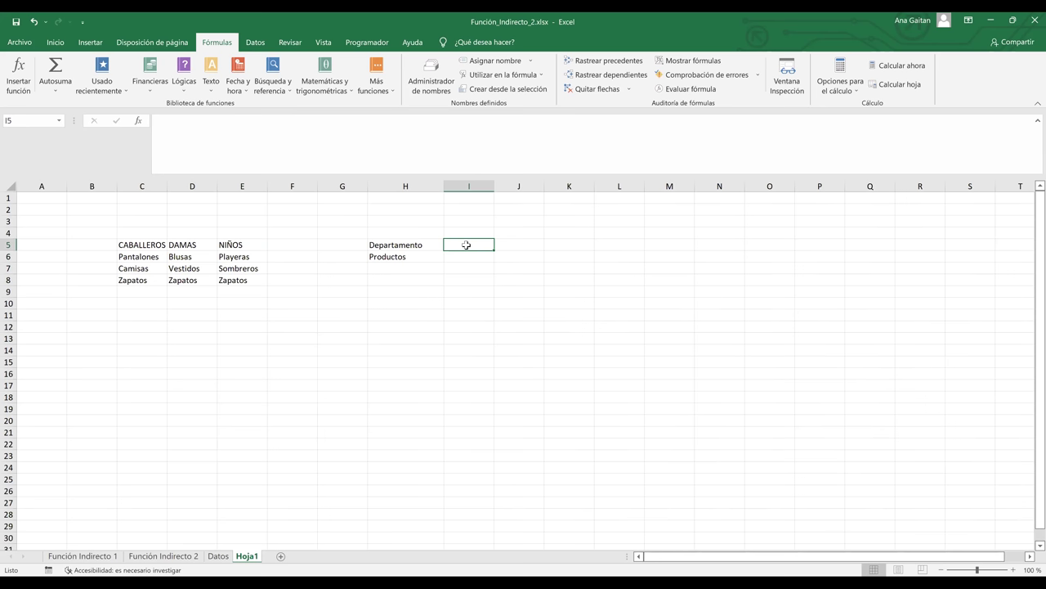
{"action": "left_click", "coordinate": [469, 259]}
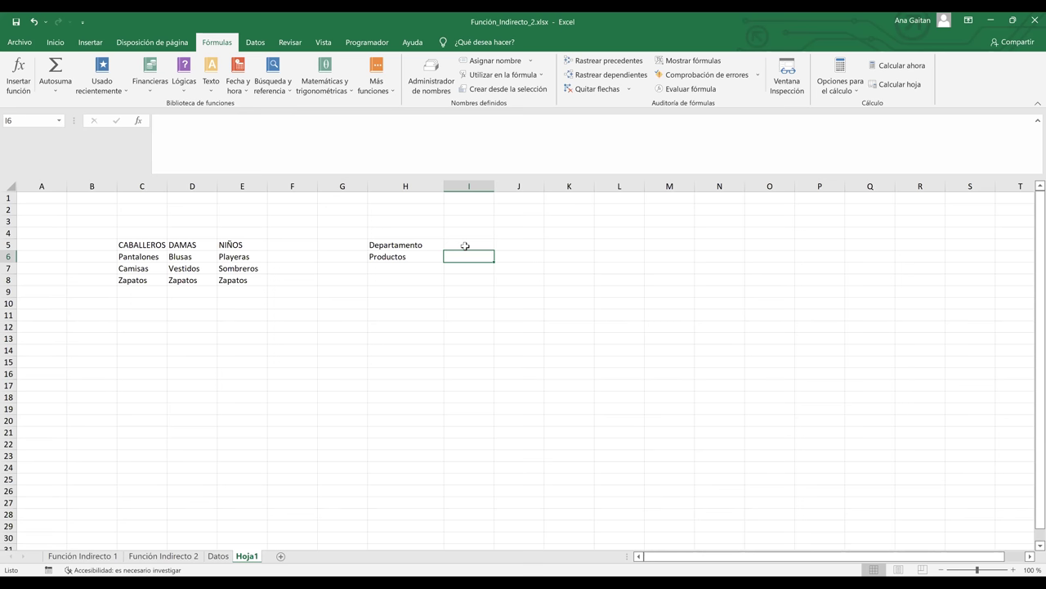
{"action": "left_click", "coordinate": [453, 307]}
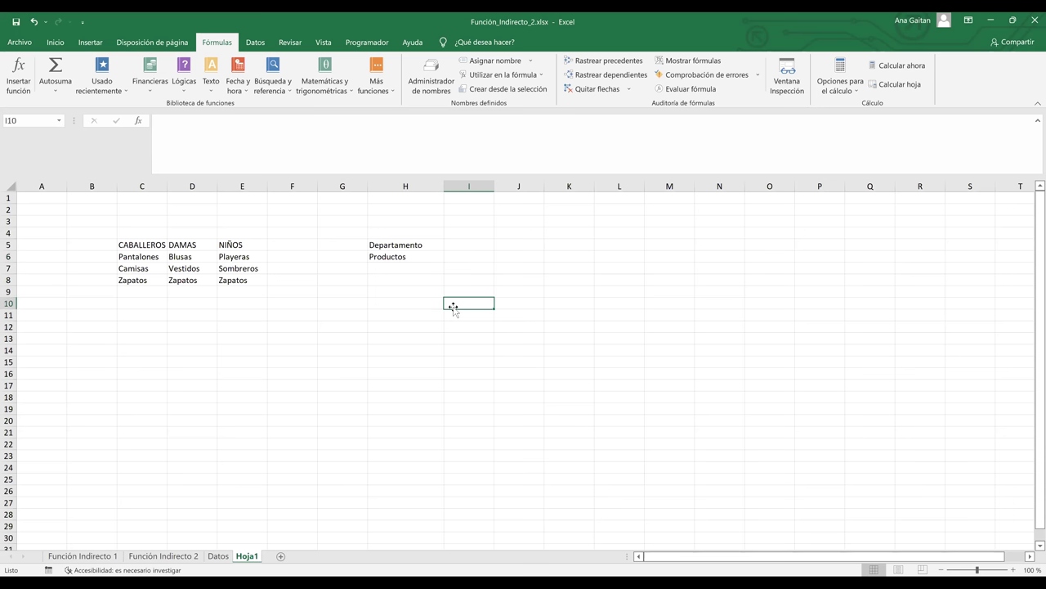
{"action": "left_click", "coordinate": [282, 299]}
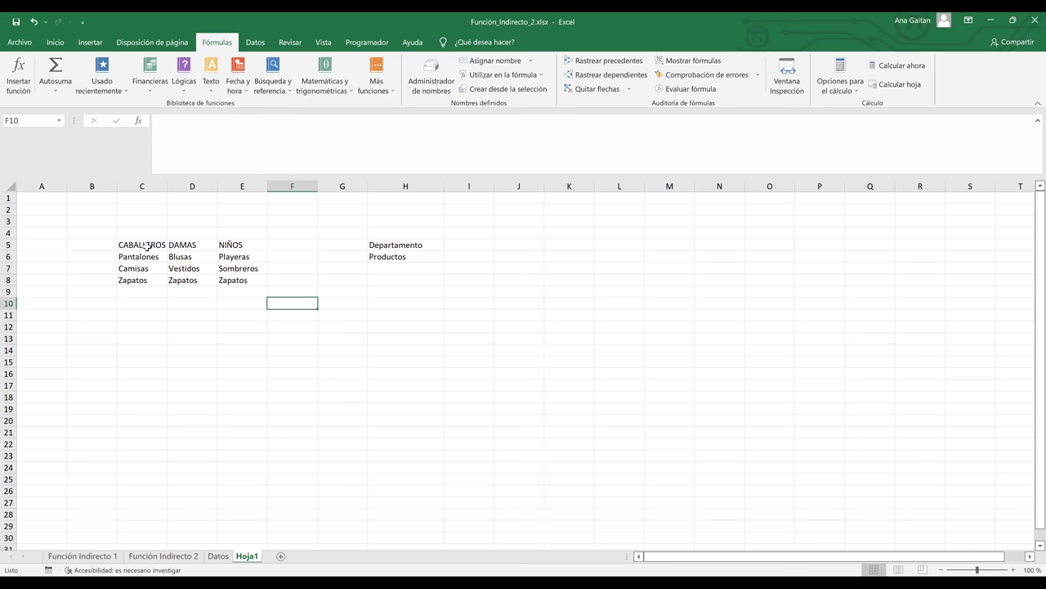
Apply all borders to H5:I6 and fill the label cells H5:H6 with light green
{"action": "left_click_drag", "start_coordinate": [369, 243], "coordinate": [486, 257]}
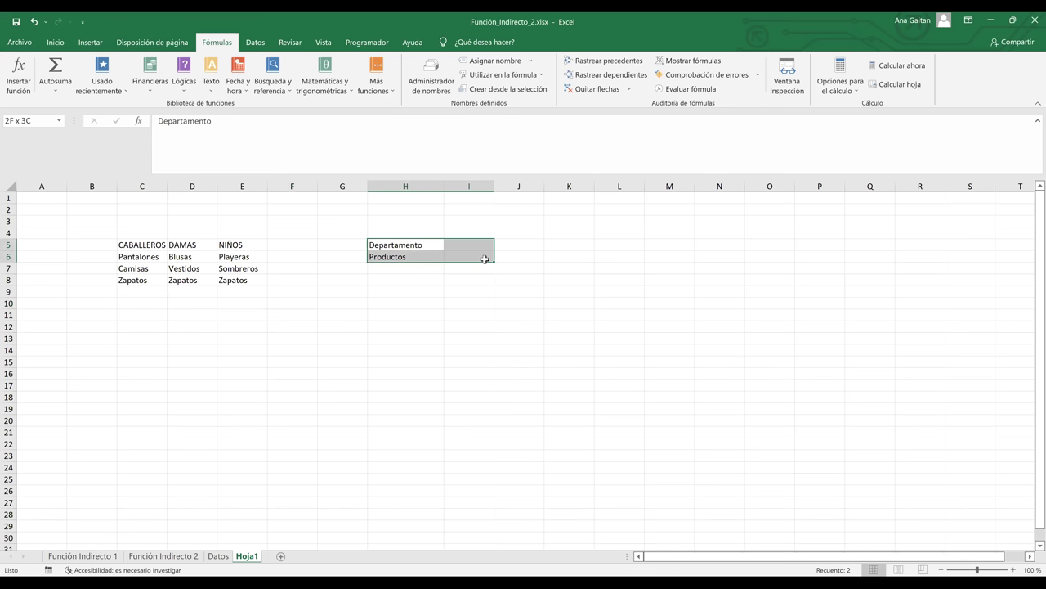
{"action": "left_click", "coordinate": [57, 42]}
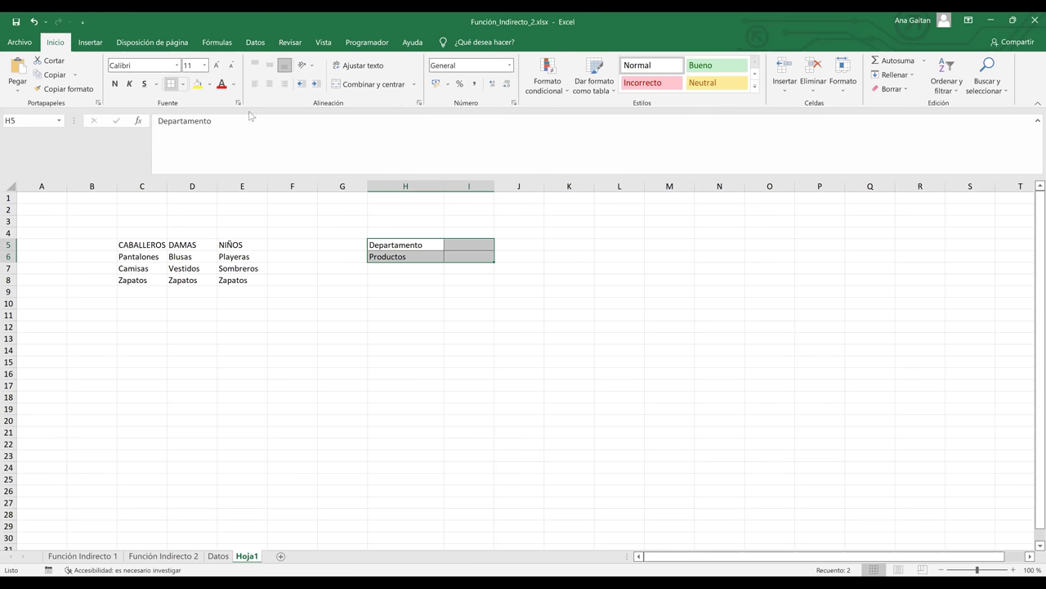
{"action": "left_click", "coordinate": [421, 255], "text": "shift"}
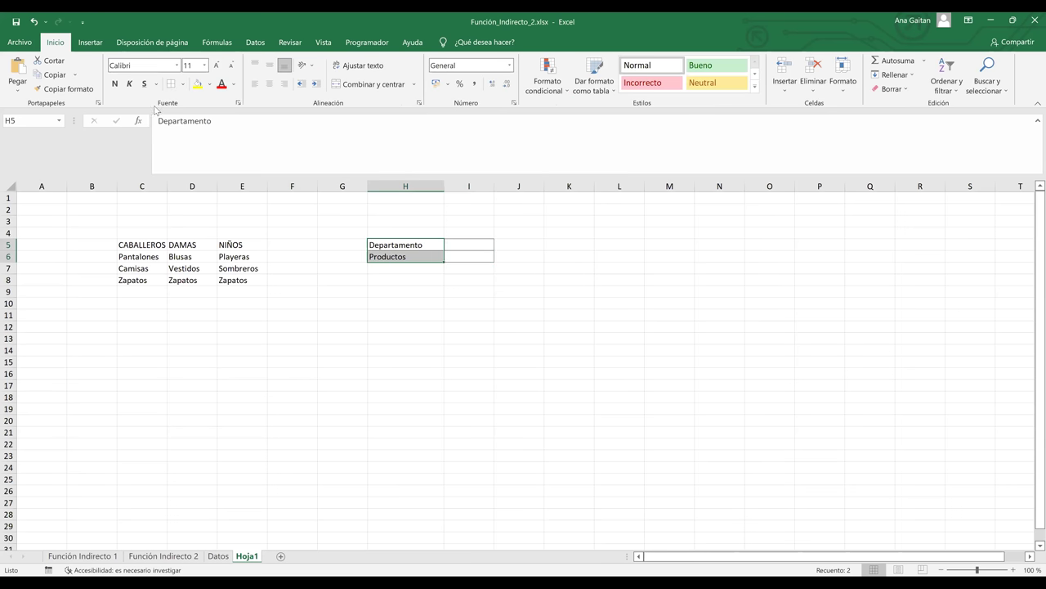
{"action": "left_click", "coordinate": [210, 85]}
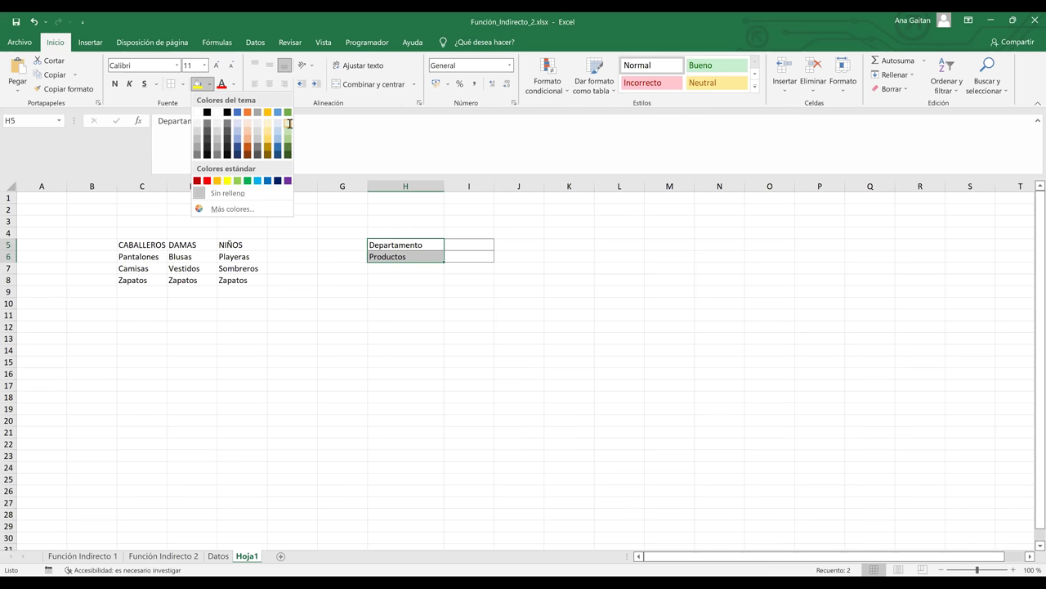
{"action": "left_click", "coordinate": [289, 124]}
{"action": "left_click", "coordinate": [353, 325]}
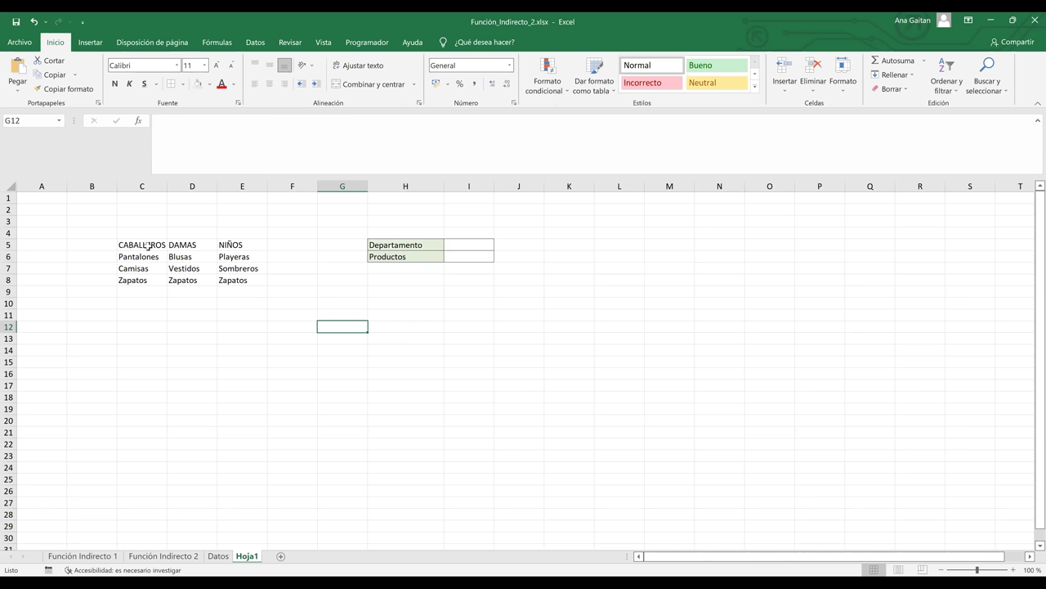
Convert the CABALLEROS list in C5:C8 into a table with headers
{"action": "left_click_drag", "start_coordinate": [147, 245], "coordinate": [150, 277]}
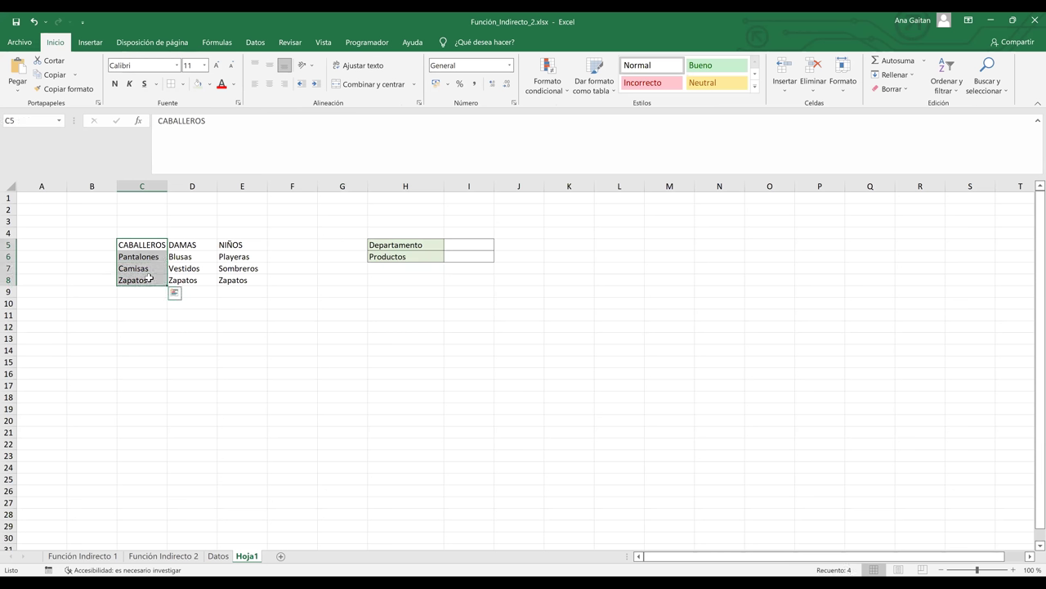
{"action": "key", "text": "ctrl+t"}
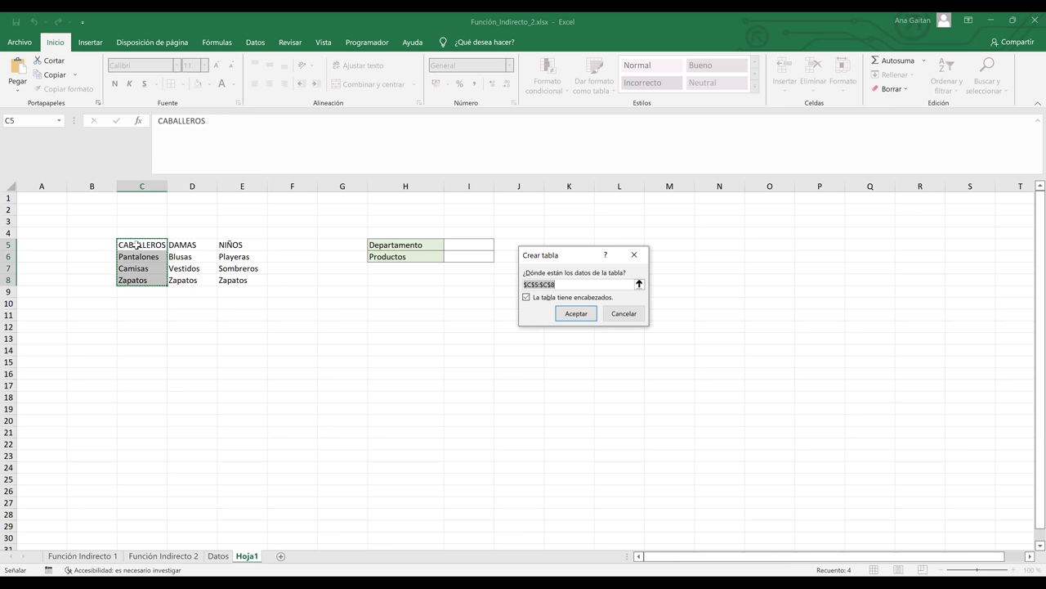
{"action": "left_click", "coordinate": [585, 313]}
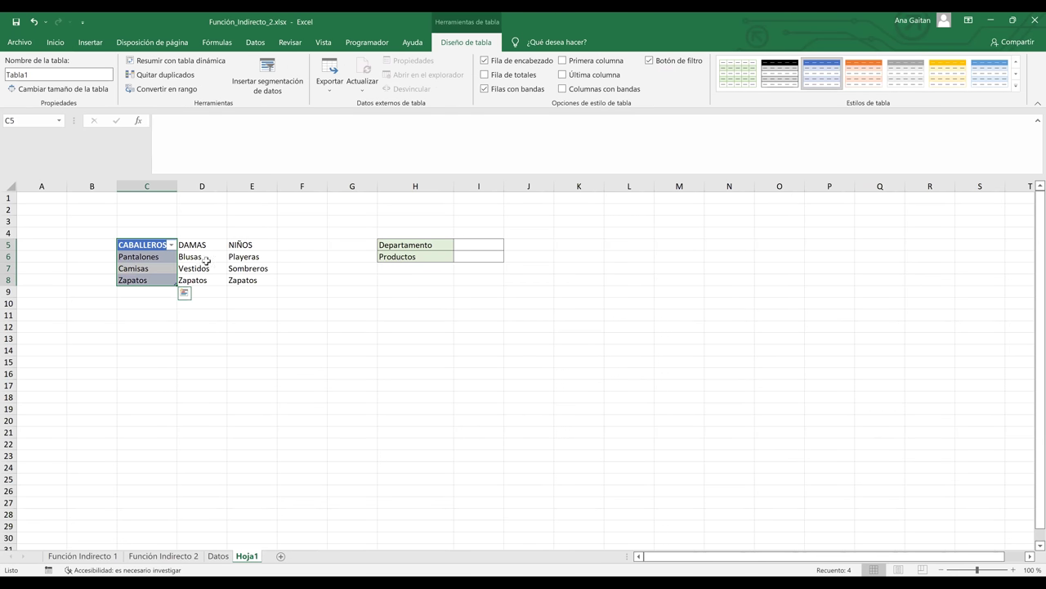
Convert the DAMAS list in D5:D8 into its own table with headers
{"action": "left_click_drag", "start_coordinate": [197, 245], "coordinate": [209, 283]}
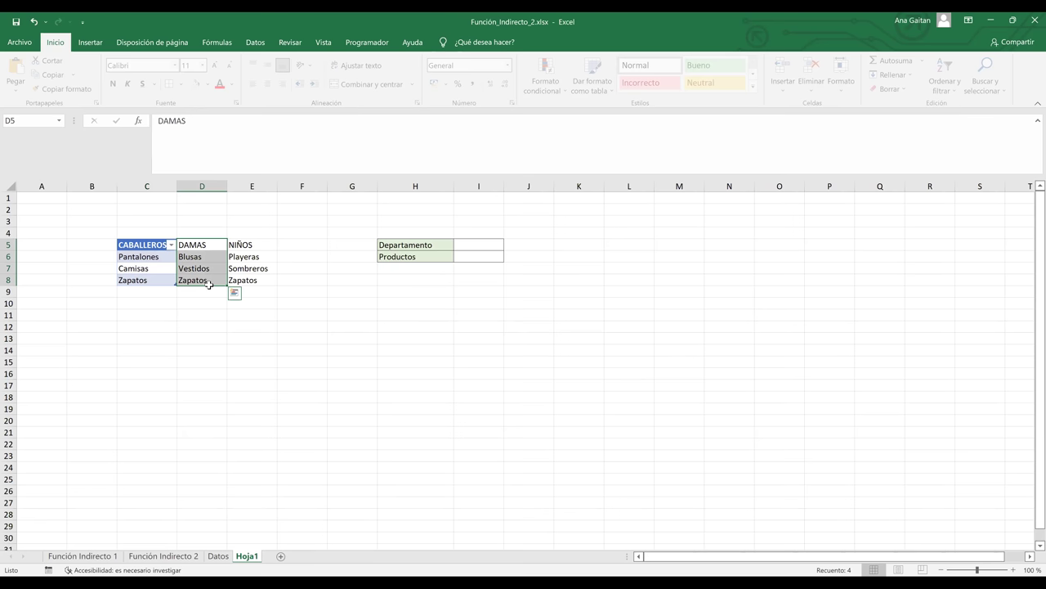
{"action": "key", "text": "ctrl+t"}
{"action": "left_click", "coordinate": [586, 315]}
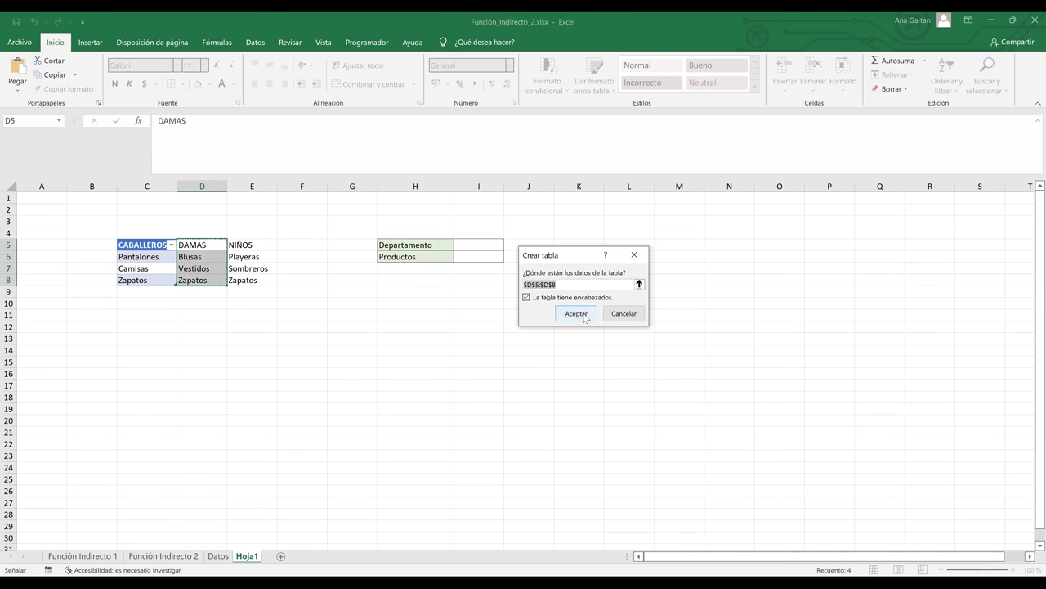
Convert the NIÑOS list in E5:E8 into its own table with headers
{"action": "left_click_drag", "start_coordinate": [253, 244], "coordinate": [255, 288]}
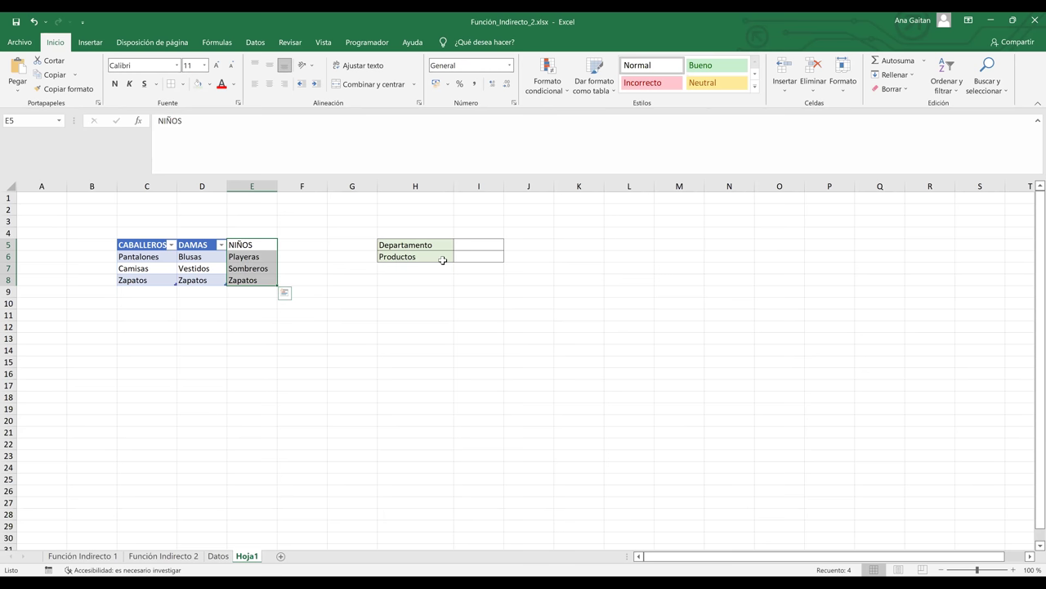
{"action": "key", "text": "ctrl+t"}
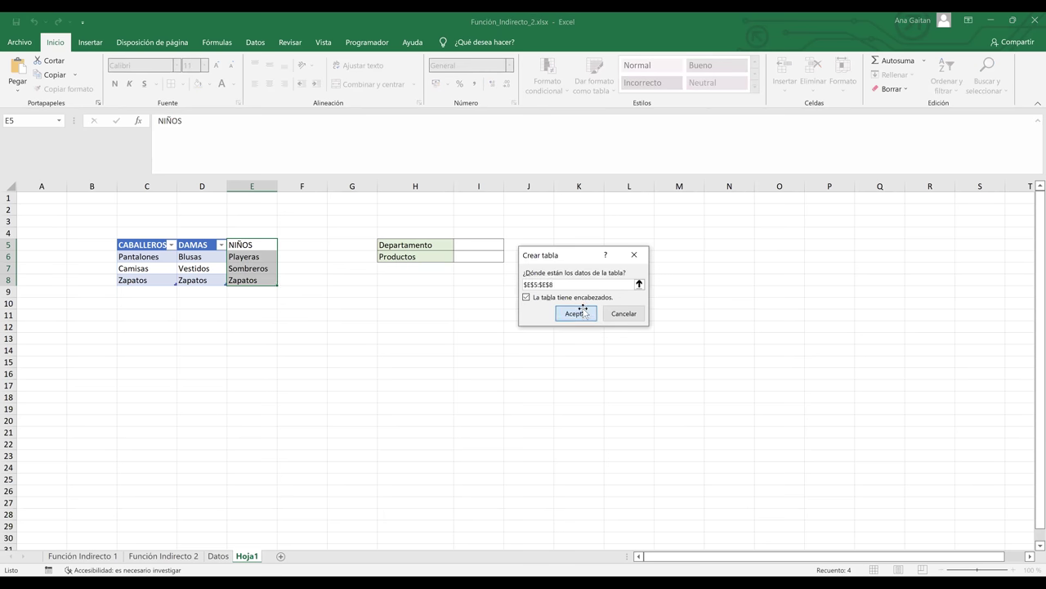
{"action": "left_click", "coordinate": [582, 310]}
{"action": "left_click", "coordinate": [583, 309]}
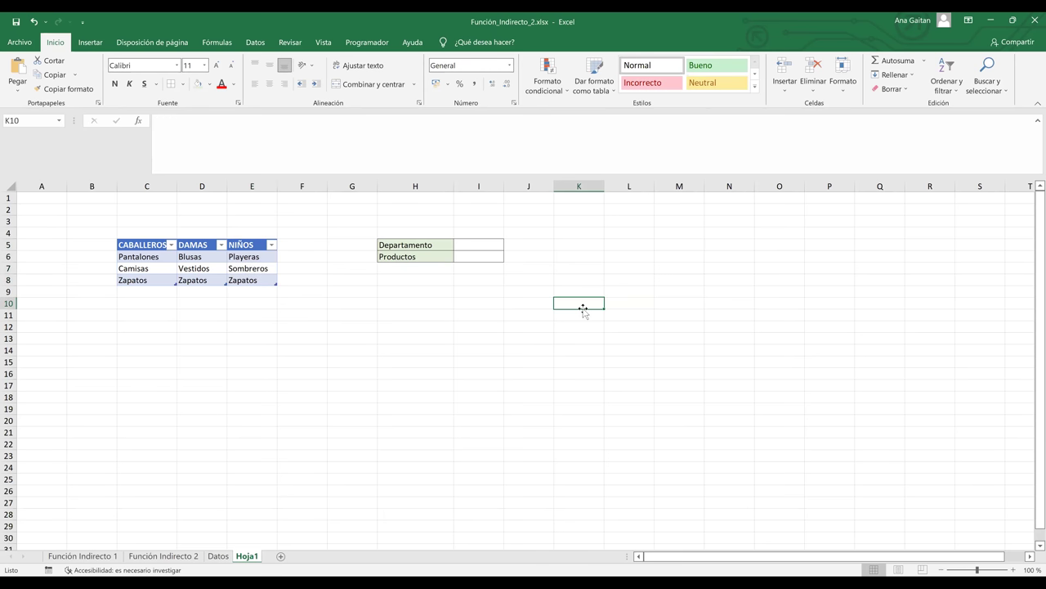
Widen columns C, D and E so the three table headers fit beside their filter buttons
{"action": "left_click", "coordinate": [582, 383]}
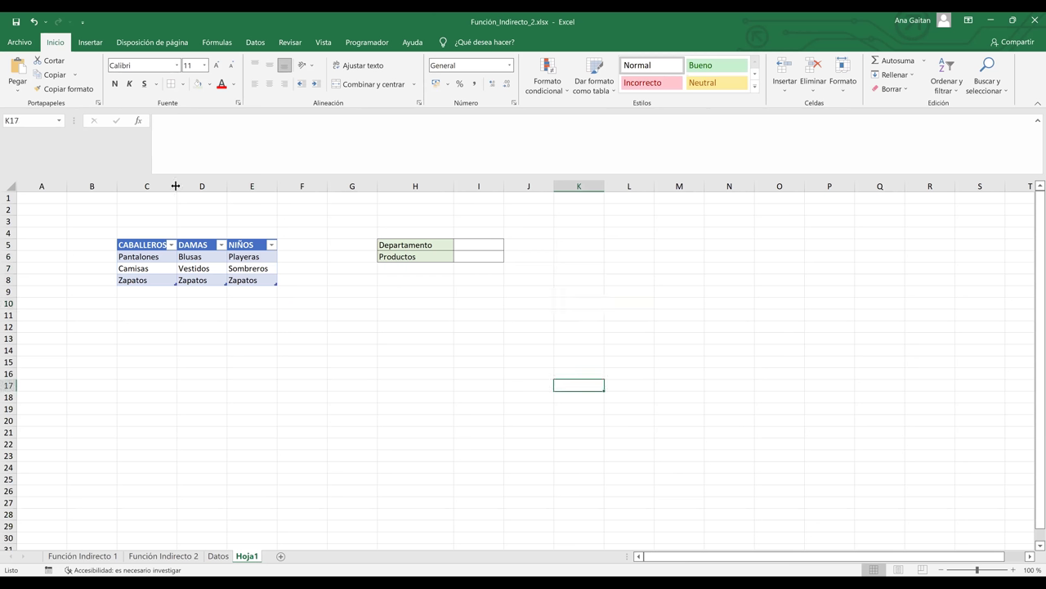
{"action": "left_click_drag", "start_coordinate": [194, 190], "coordinate": [327, 191]}
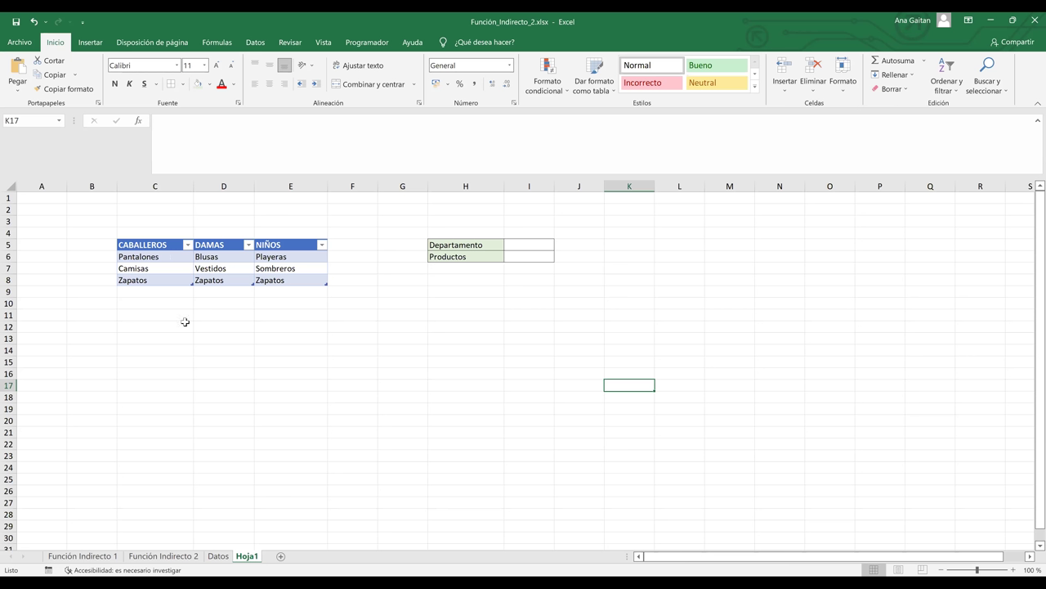
{"action": "left_click", "coordinate": [159, 316]}
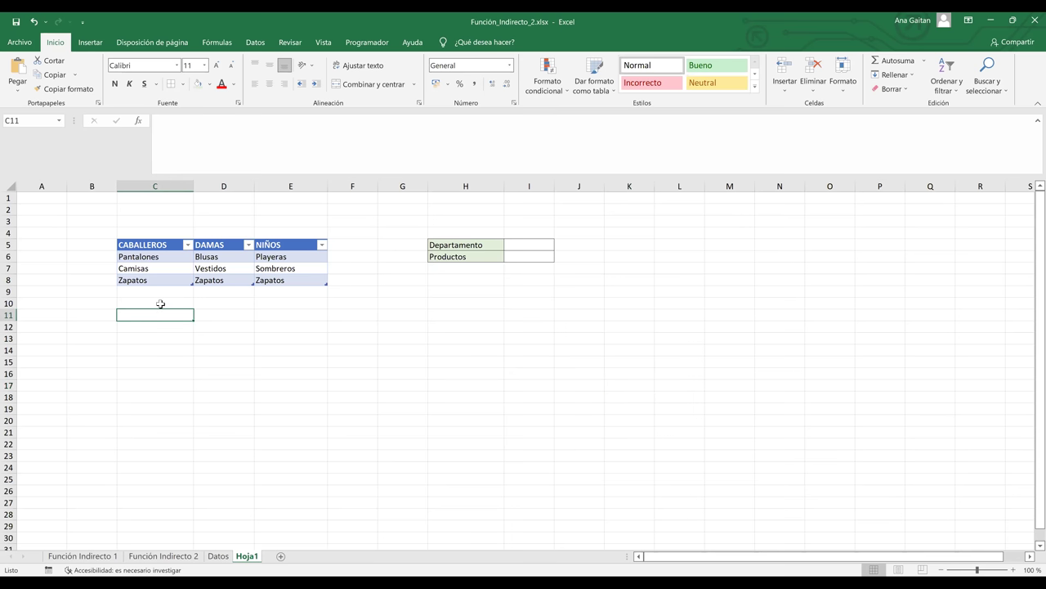
{"action": "left_click", "coordinate": [162, 257]}
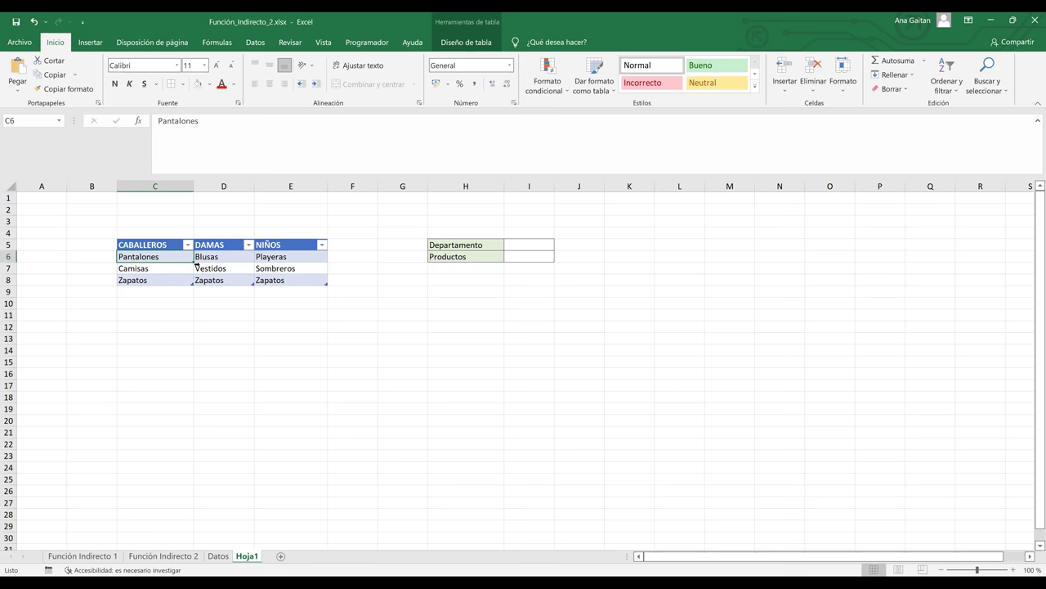
{"action": "left_click", "coordinate": [197, 265]}
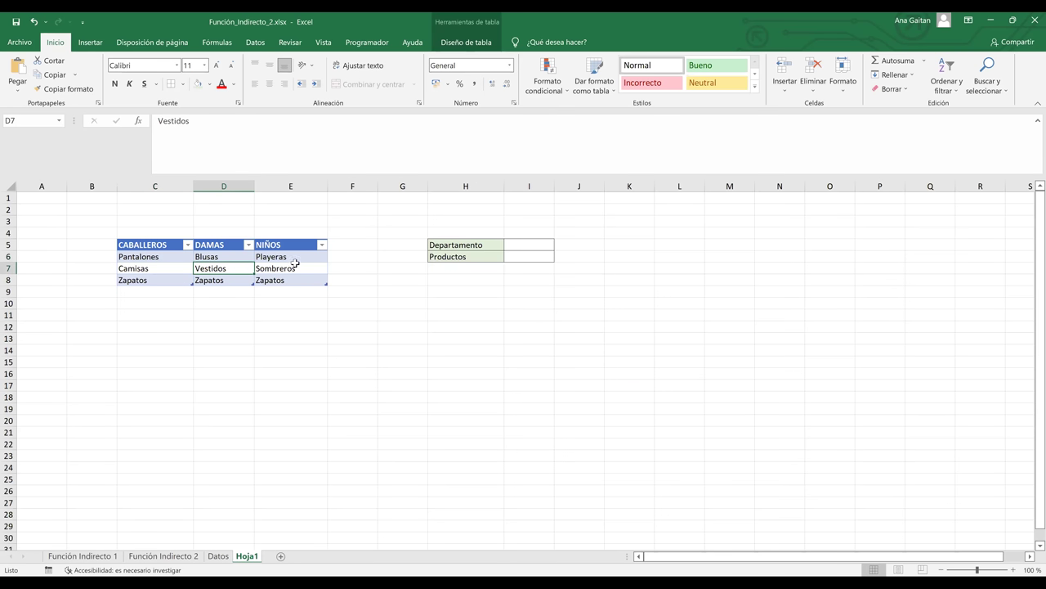
Rename Tabla1, which covers C6:C8, as Caballeros in the Name Manager
{"action": "left_click", "coordinate": [151, 258]}
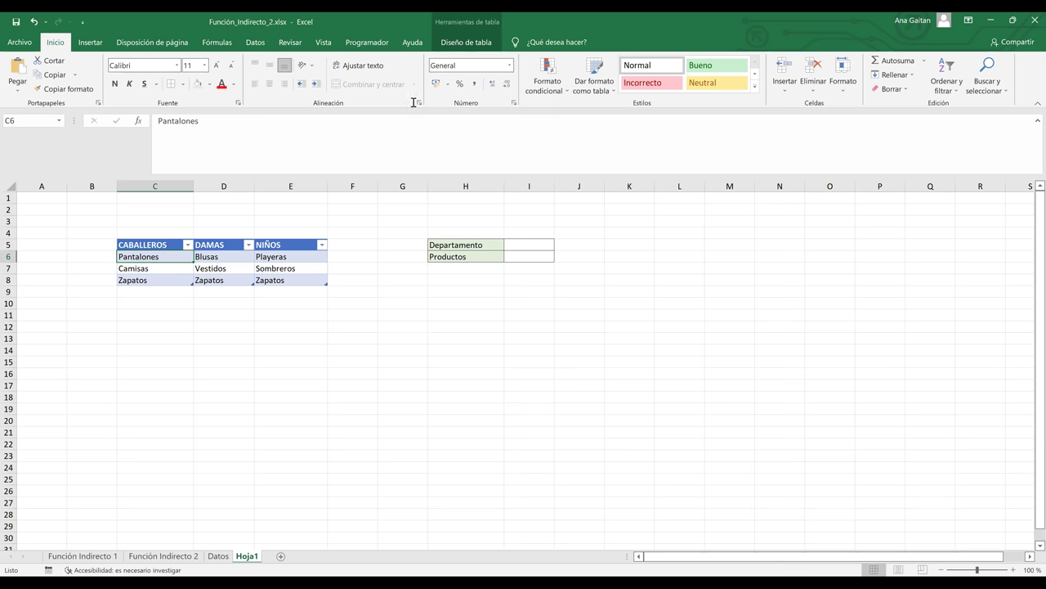
{"action": "left_click", "coordinate": [217, 41]}
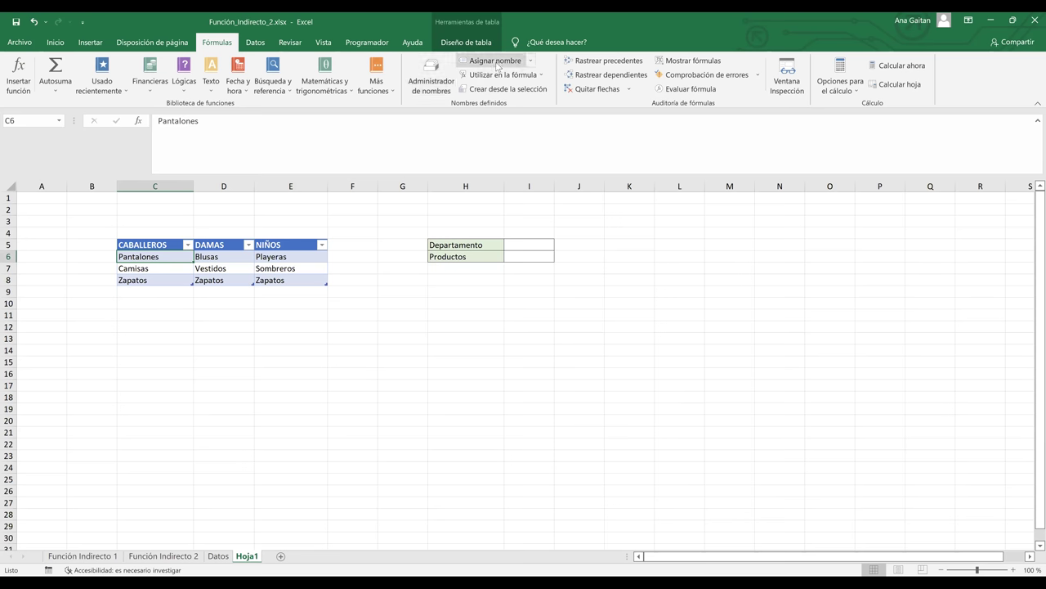
{"action": "left_click", "coordinate": [433, 75]}
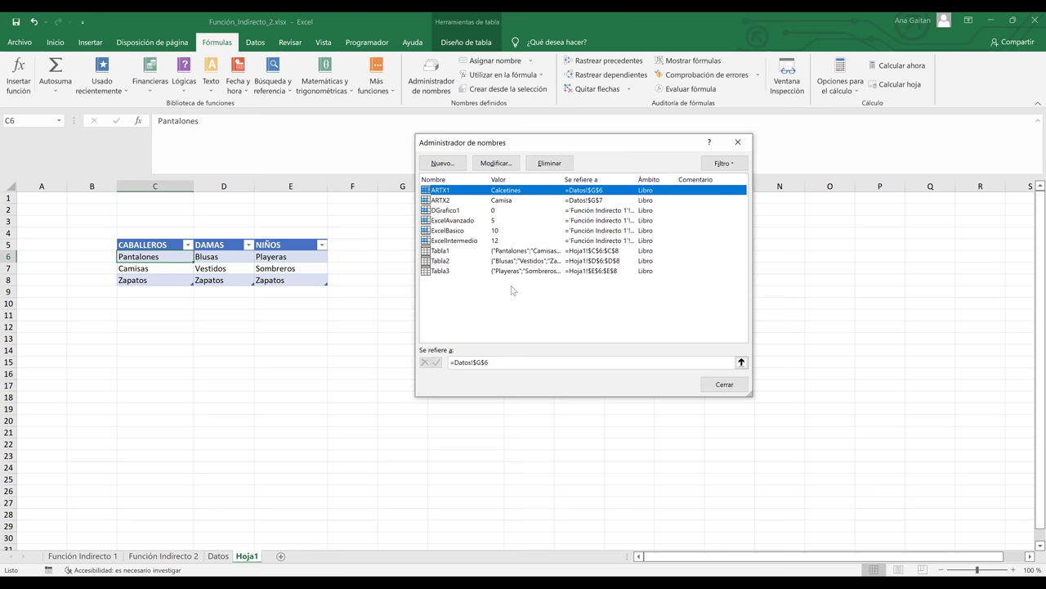
{"action": "left_click_drag", "start_coordinate": [621, 152], "coordinate": [694, 186]}
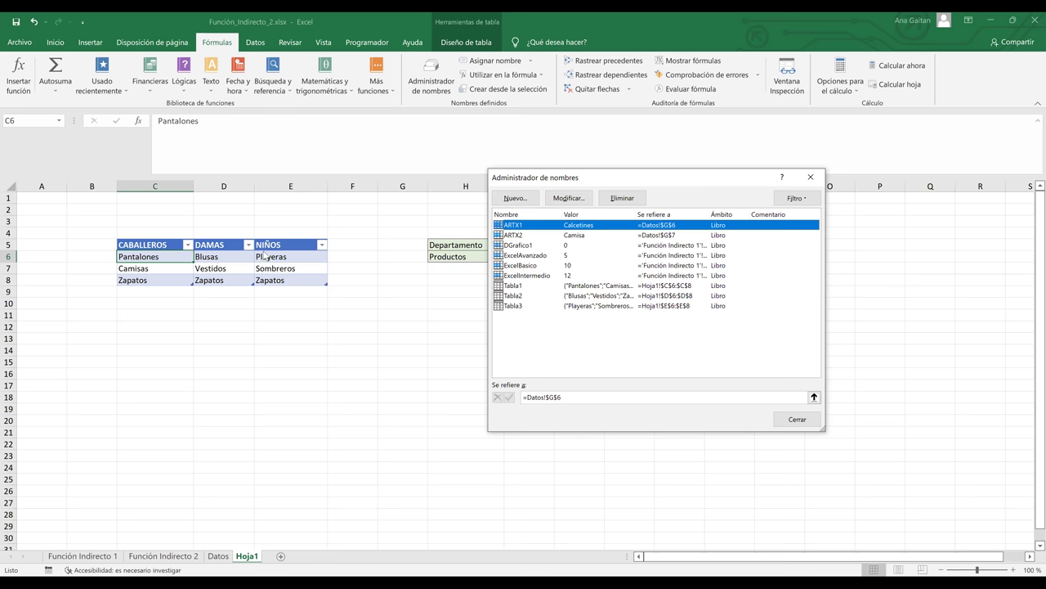
{"action": "left_click", "coordinate": [508, 288]}
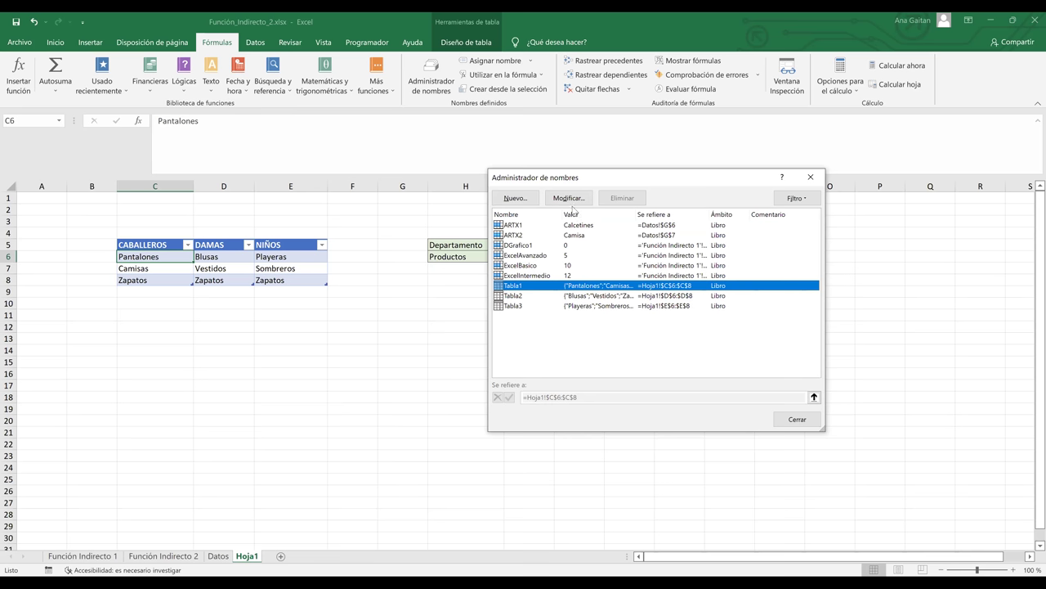
{"action": "left_click", "coordinate": [567, 199]}
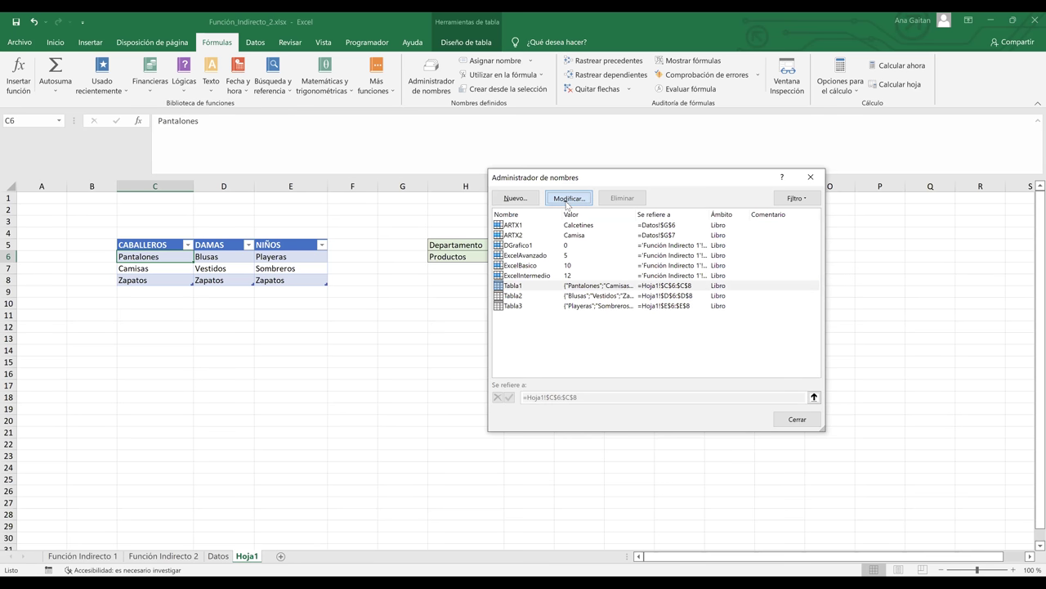
{"action": "key", "text": "BackSpace"}
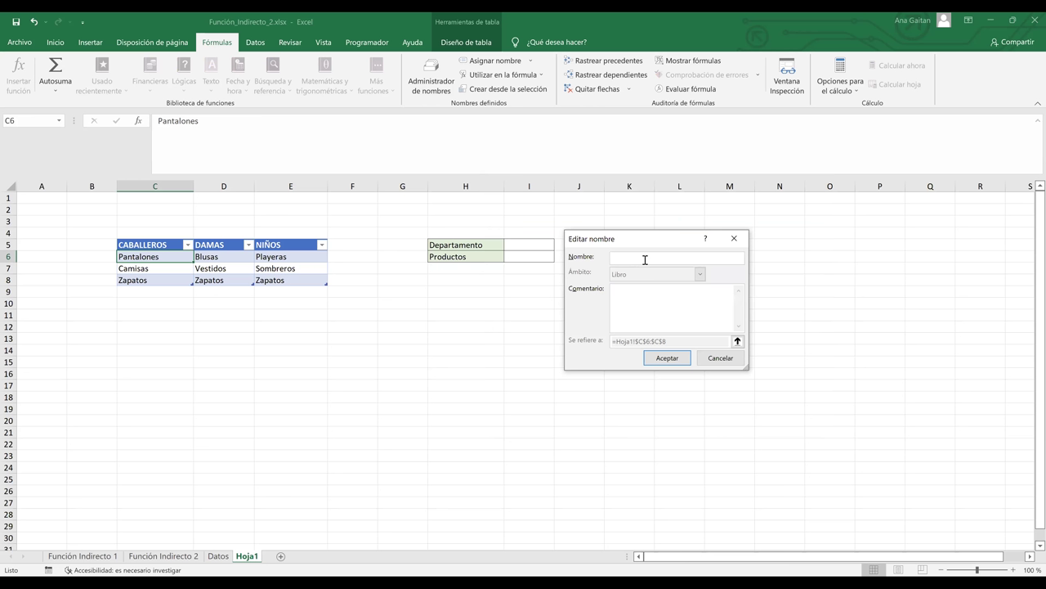
{"action": "type", "text": "Caballeros"}
{"action": "left_click", "coordinate": [671, 365]}
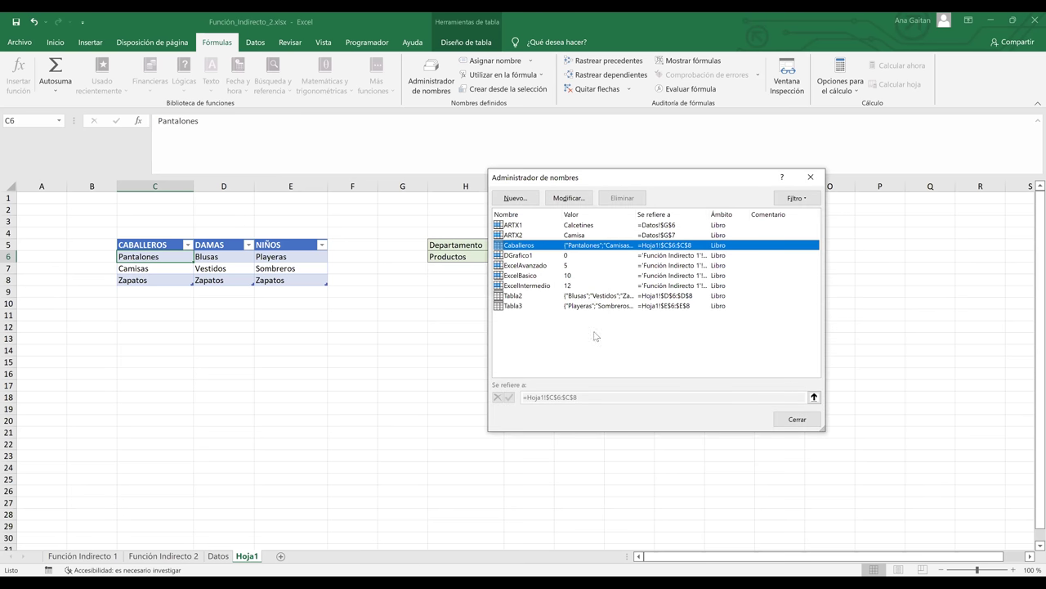
Rename Tabla2, which covers D6:D8, as Damas
{"action": "left_click", "coordinate": [519, 296]}
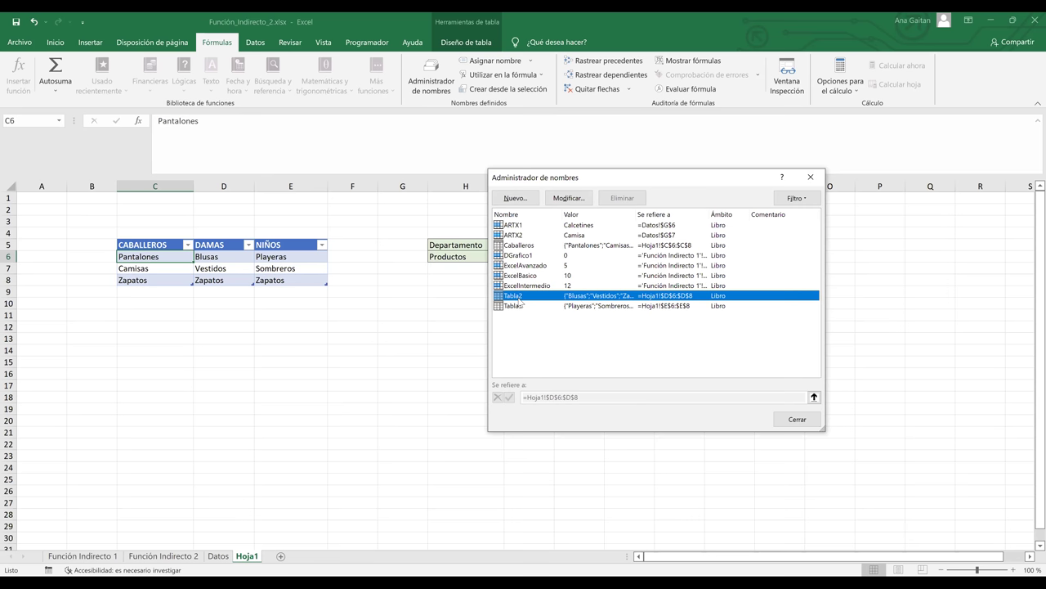
{"action": "left_click", "coordinate": [570, 198]}
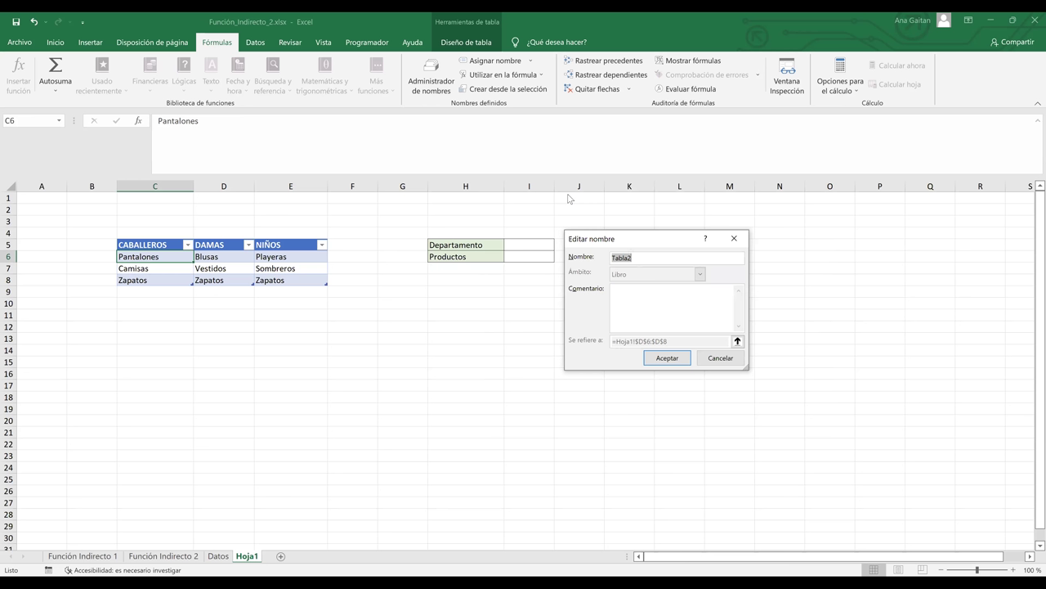
{"action": "type", "text": "Damas"}
{"action": "left_click", "coordinate": [668, 357]}
Rename Tabla3, which covers E6:E8, as Niños and close the Name Manager
{"action": "left_click", "coordinate": [515, 307]}
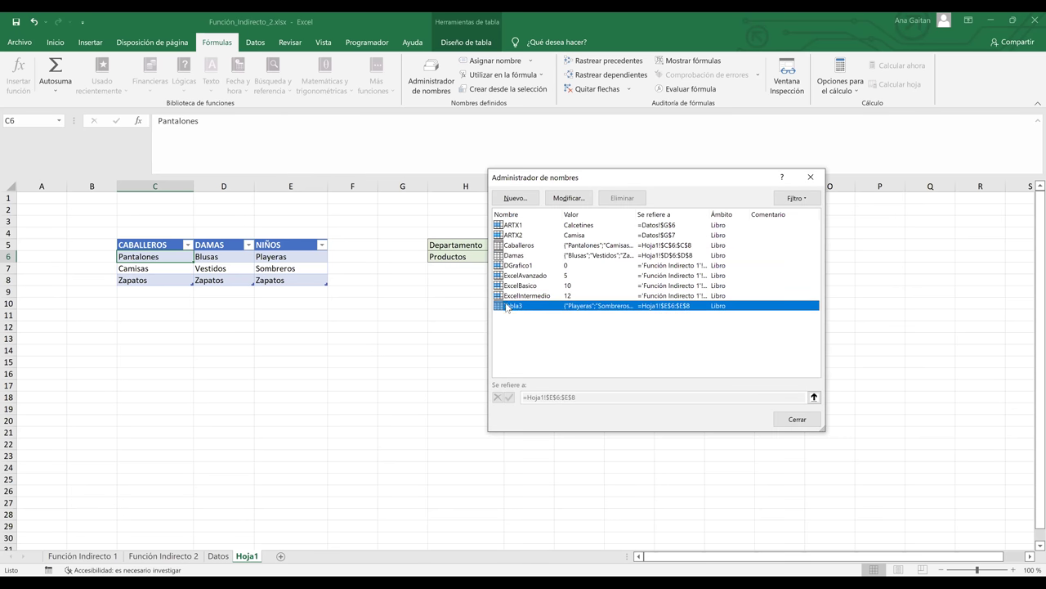
{"action": "left_click", "coordinate": [573, 199]}
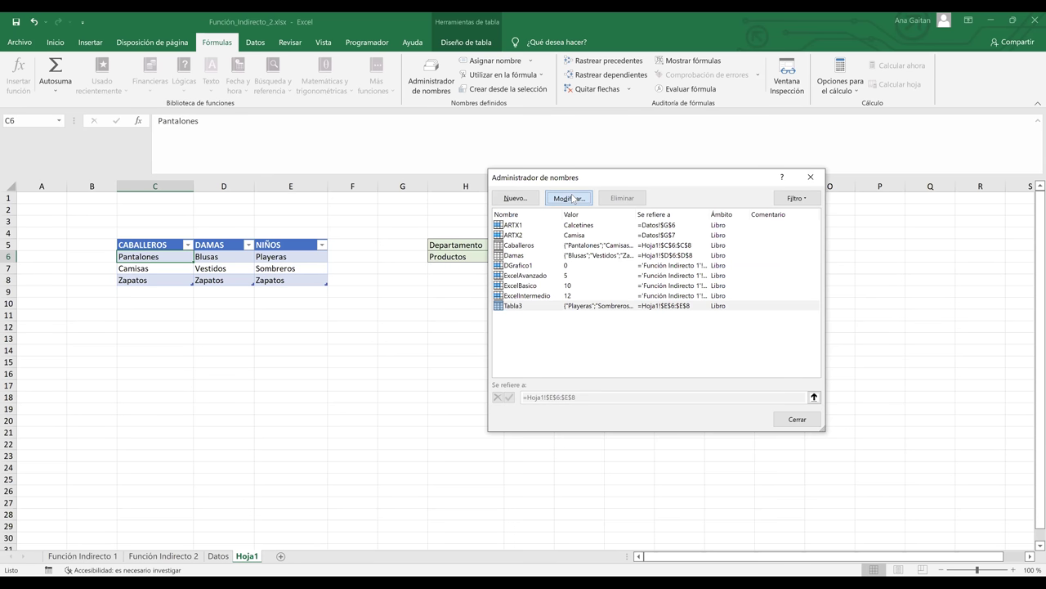
{"action": "type", "text": "Niños"}
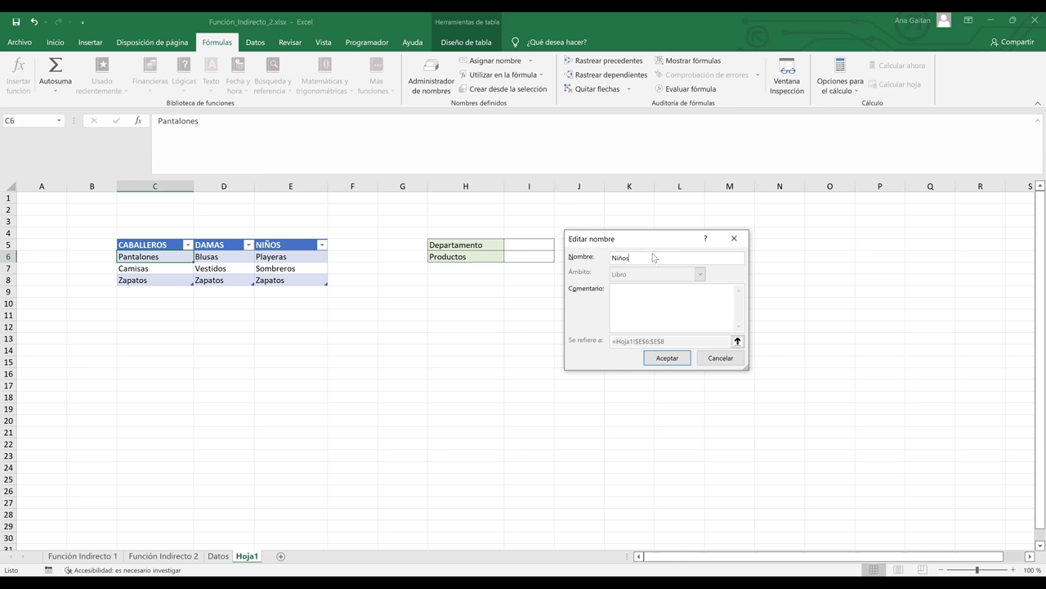
{"action": "left_click", "coordinate": [675, 363]}
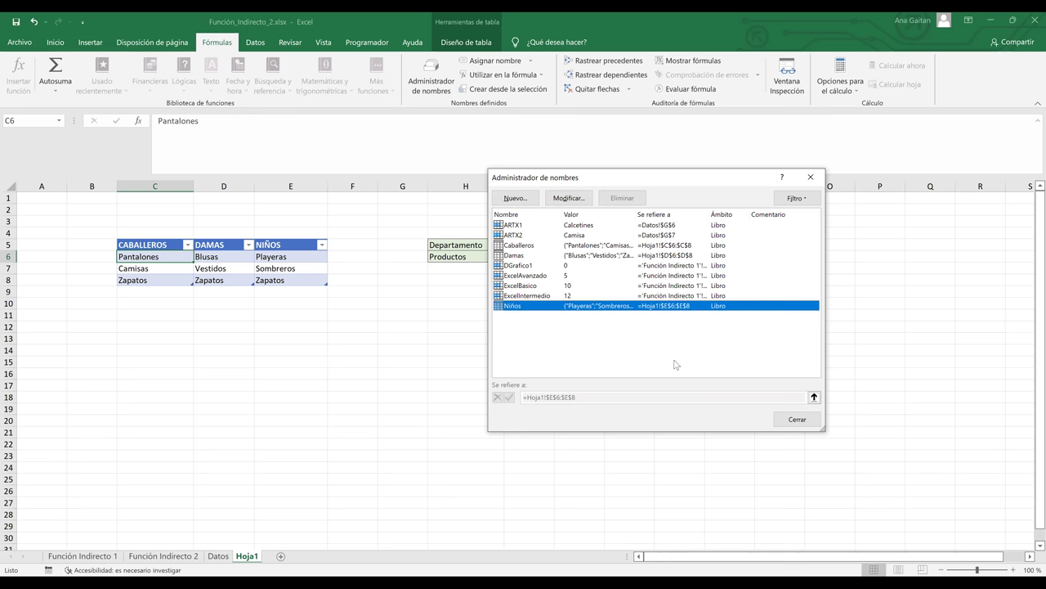
{"action": "key", "text": "Escape"}
{"action": "left_click", "coordinate": [586, 353]}
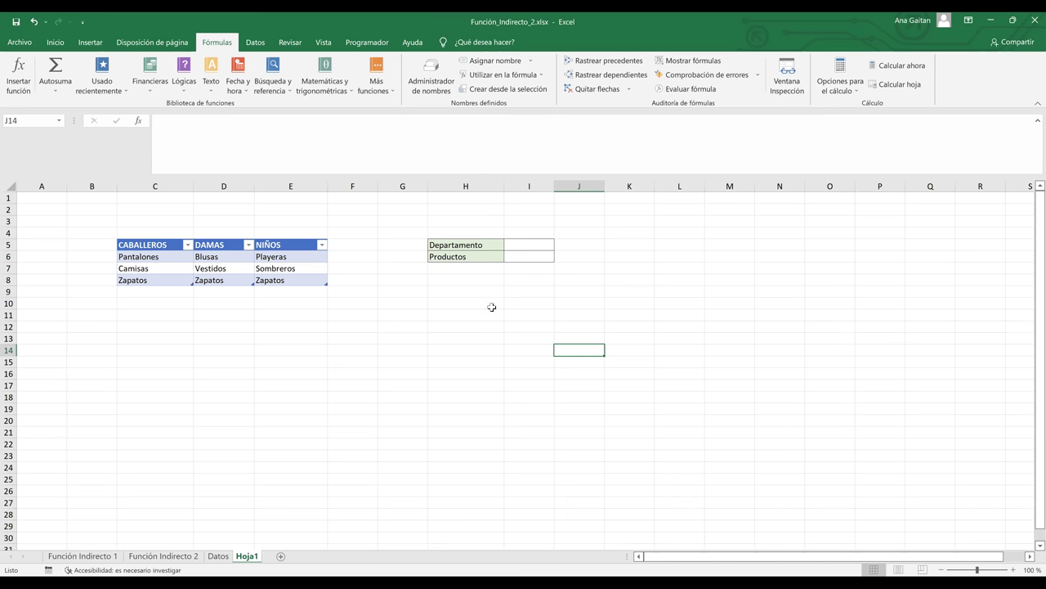
Add a list data validation to the Departamento cell I5, using the table headers C5:E5 as its source
{"action": "left_click", "coordinate": [523, 246]}
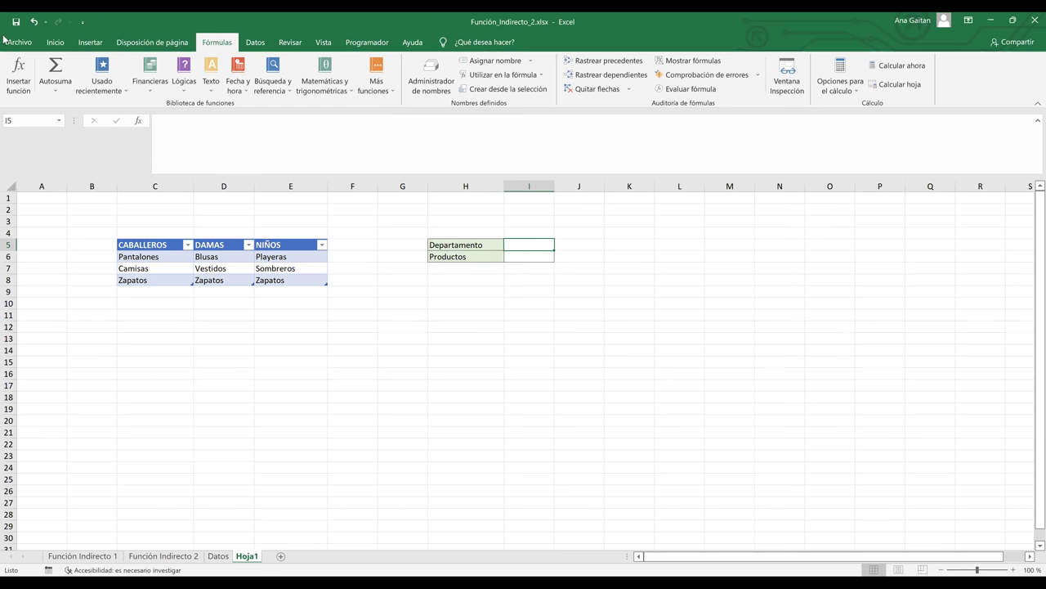
{"action": "left_click", "coordinate": [254, 42]}
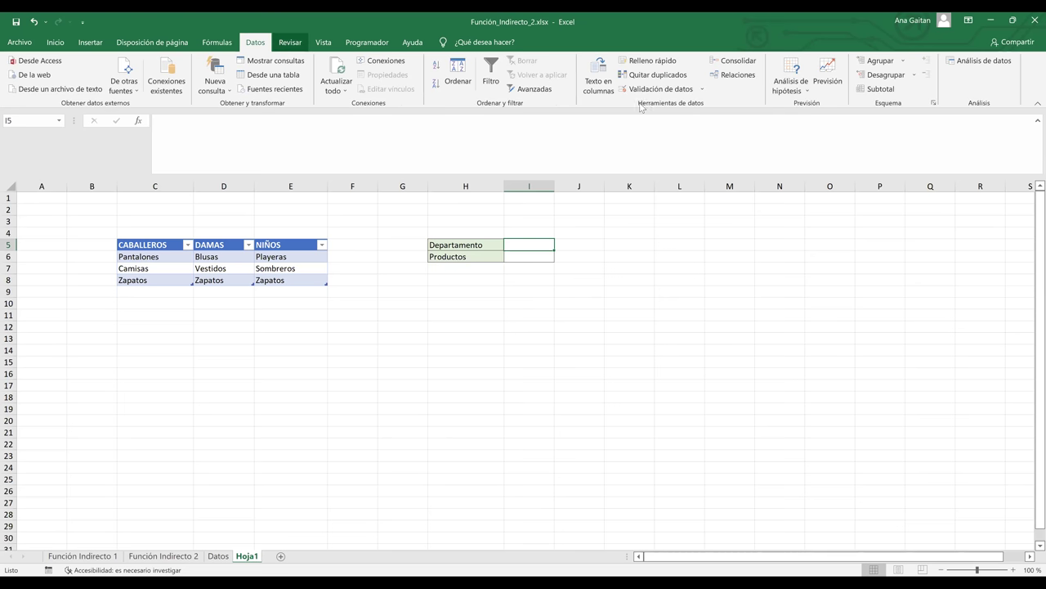
{"action": "left_click", "coordinate": [659, 88]}
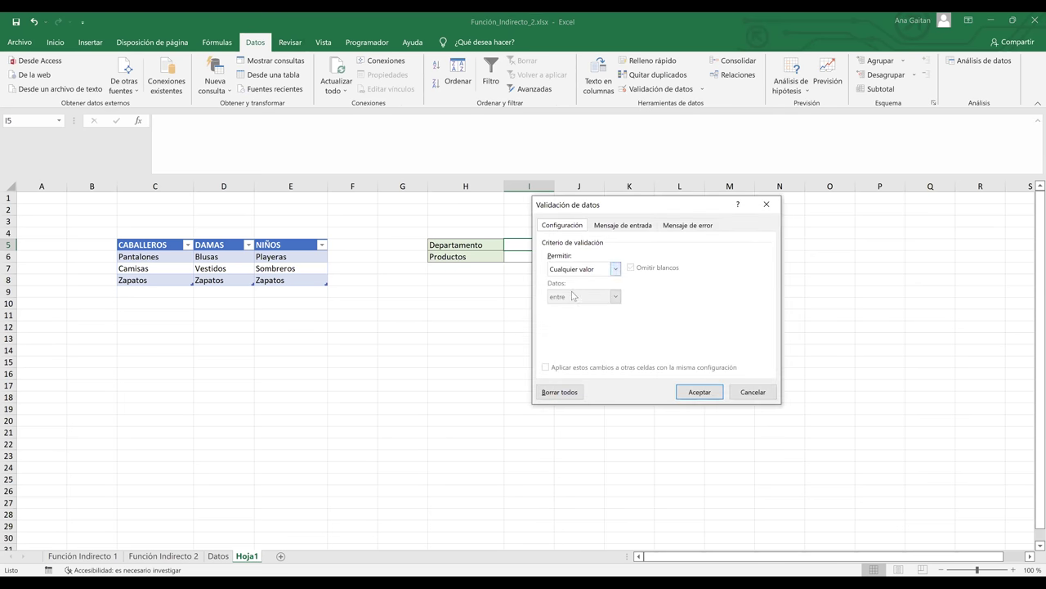
{"action": "left_click", "coordinate": [582, 269]}
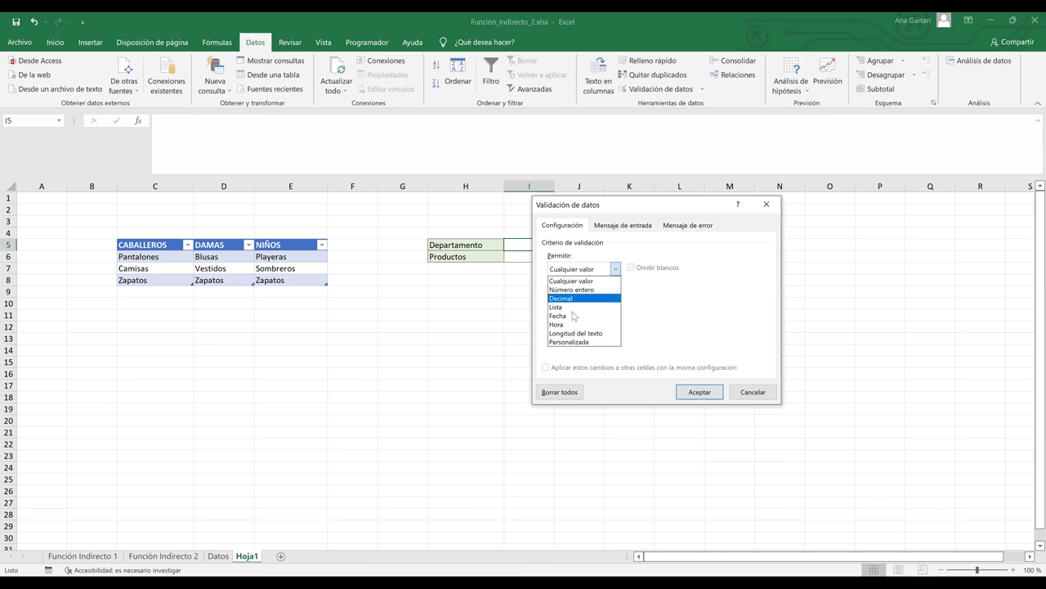
{"action": "left_click", "coordinate": [648, 207]}
{"action": "left_click_drag", "start_coordinate": [648, 206], "coordinate": [735, 171]}
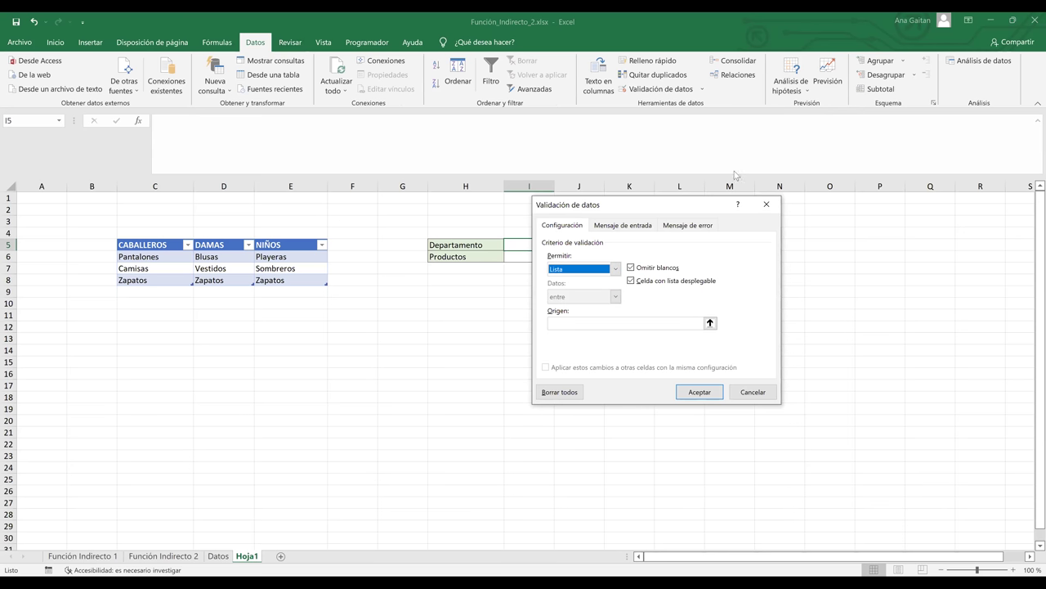
{"action": "left_click", "coordinate": [677, 285]}
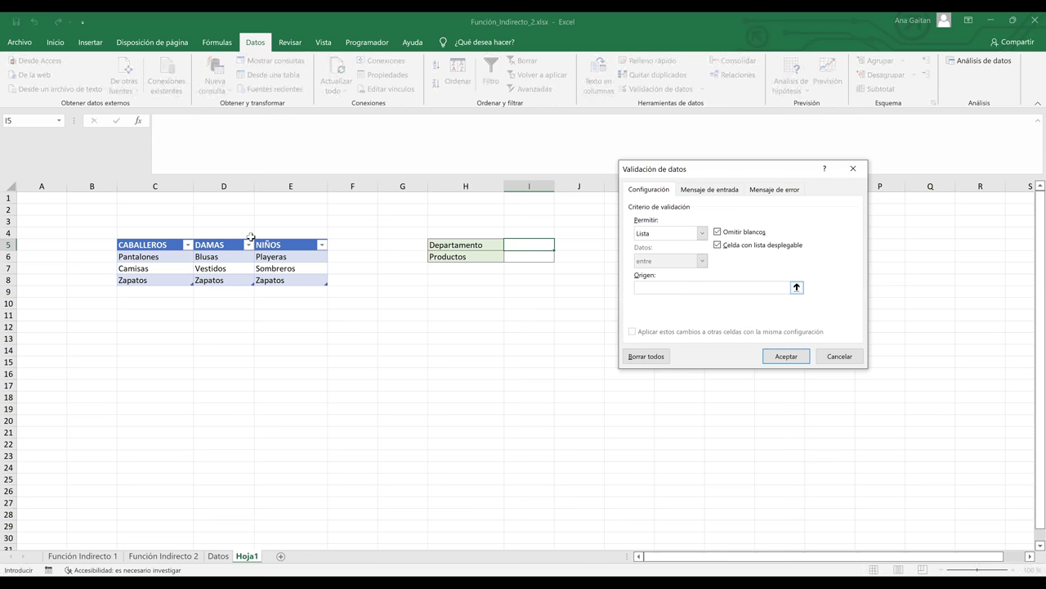
{"action": "left_click", "coordinate": [150, 245]}
{"action": "left_click", "coordinate": [275, 243], "text": "shift"}
{"action": "left_click", "coordinate": [783, 362]}
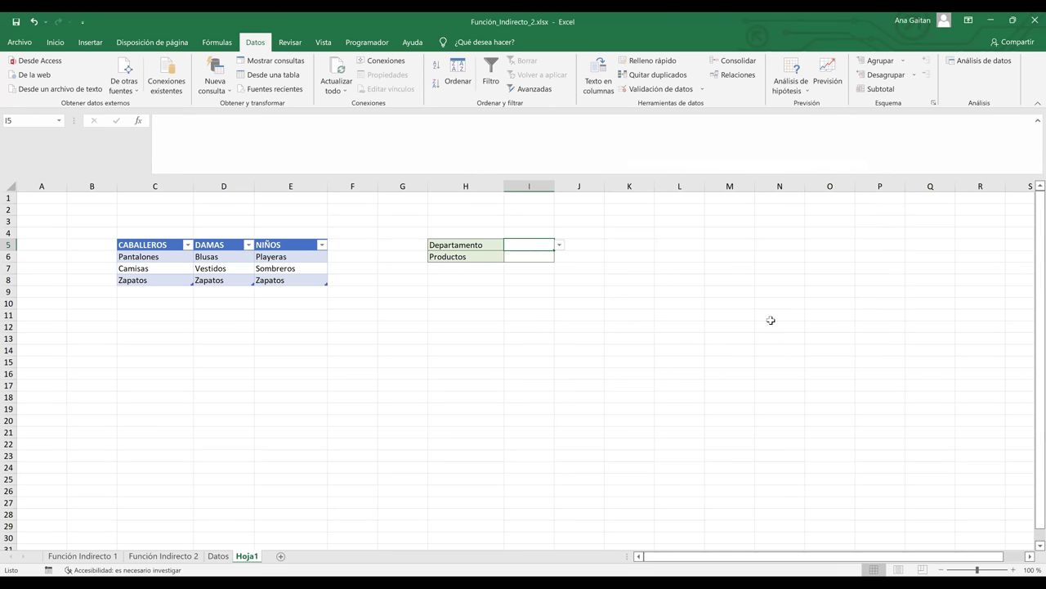
Choose NIÑOS from the Departamento list in I5 and go through that department's products in E6:E8
{"action": "left_click", "coordinate": [560, 246]}
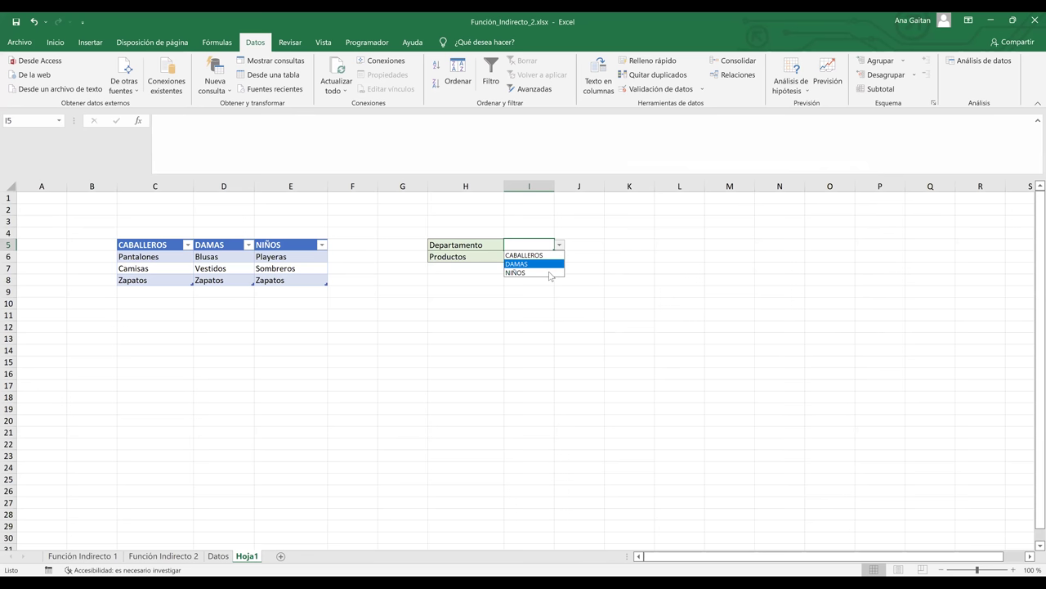
{"action": "left_click", "coordinate": [551, 273]}
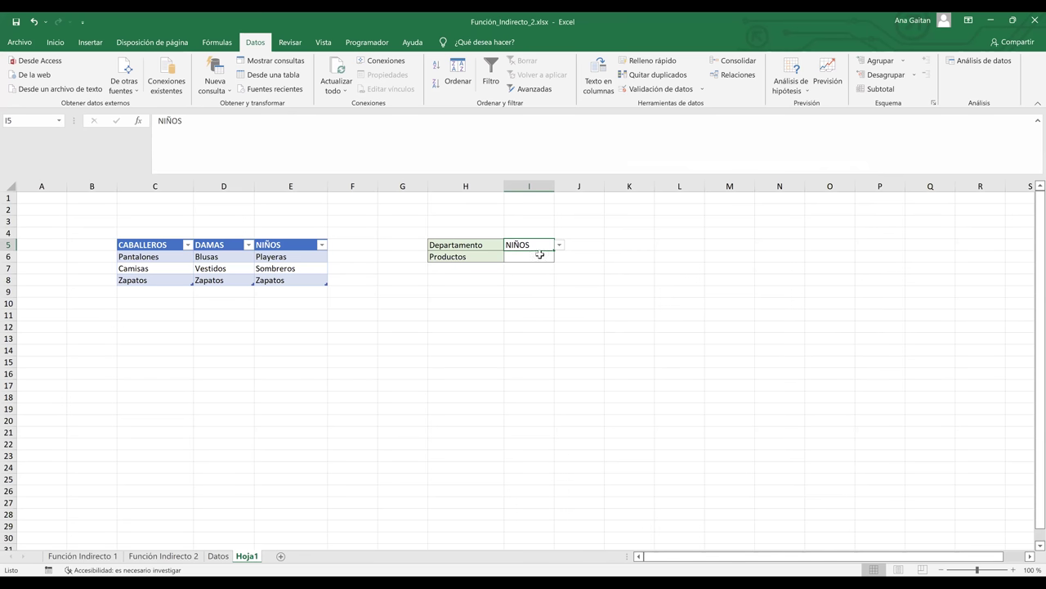
{"action": "left_click", "coordinate": [538, 259]}
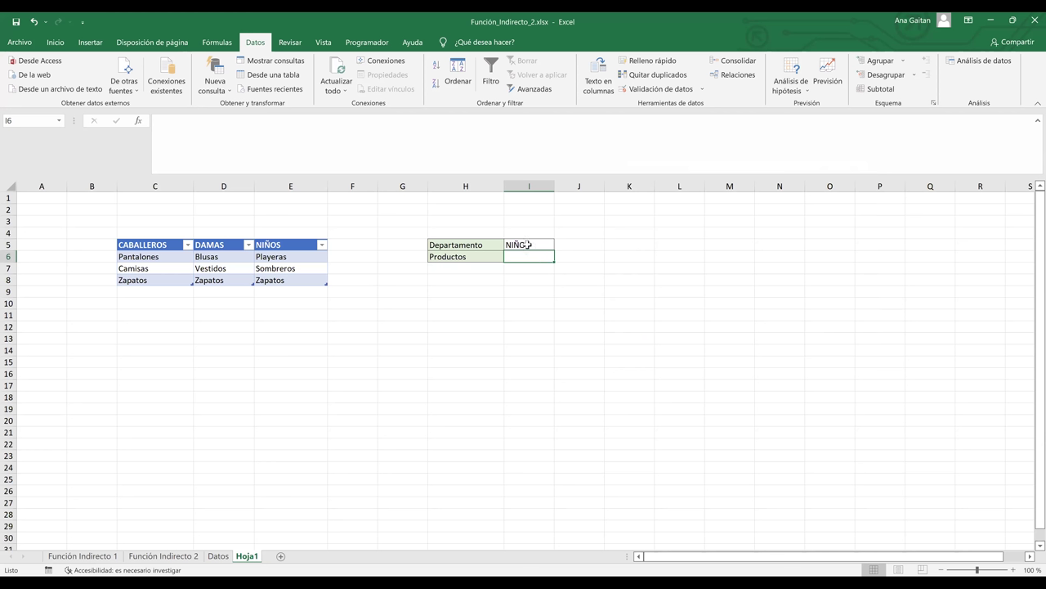
{"action": "left_click", "coordinate": [304, 257]}
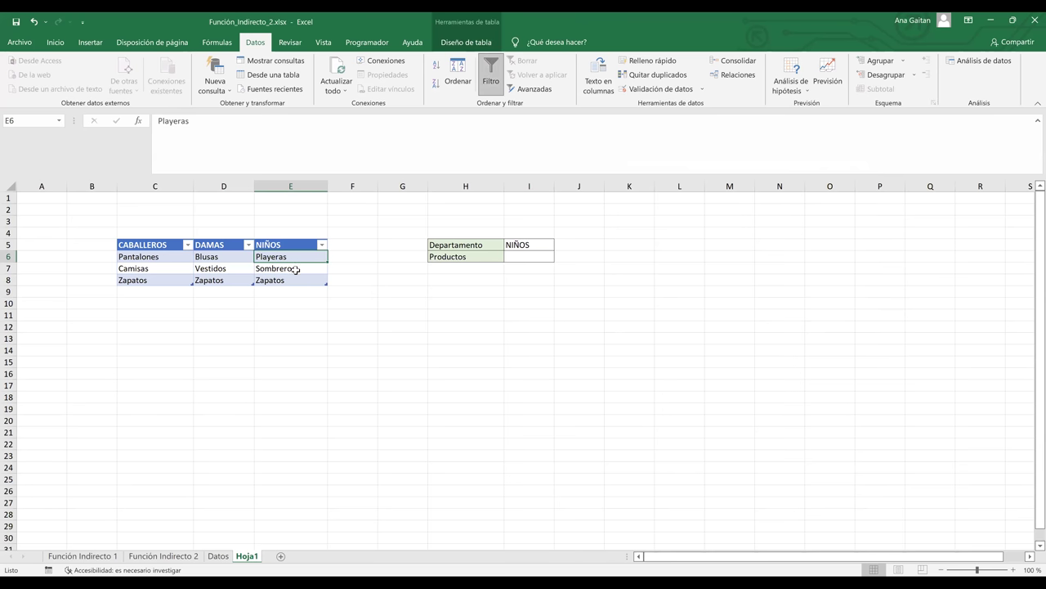
{"action": "key", "text": "Down"}
{"action": "key", "text": "Down"}
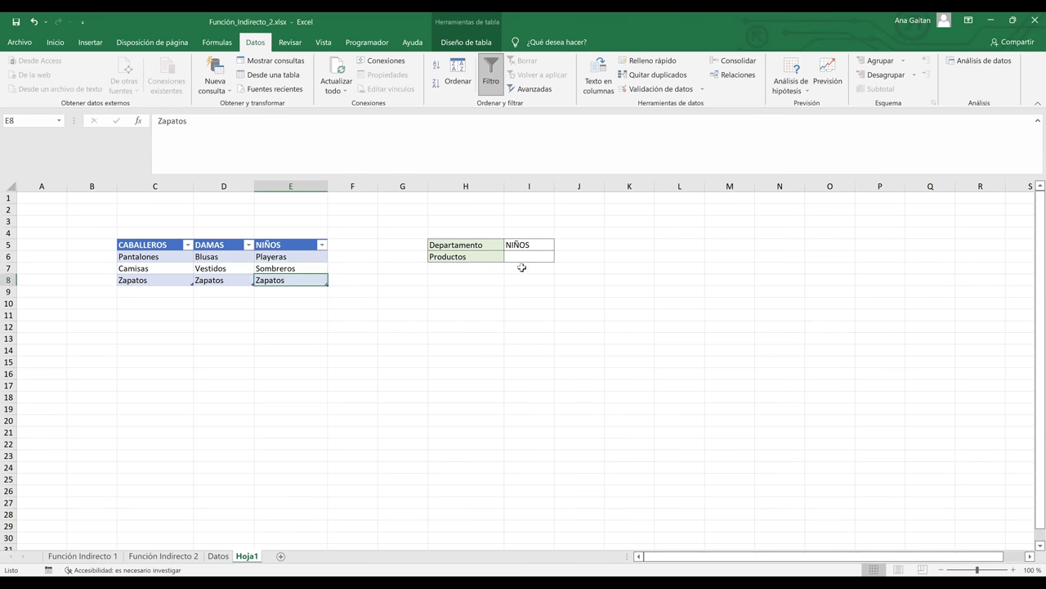
{"action": "left_click", "coordinate": [521, 261]}
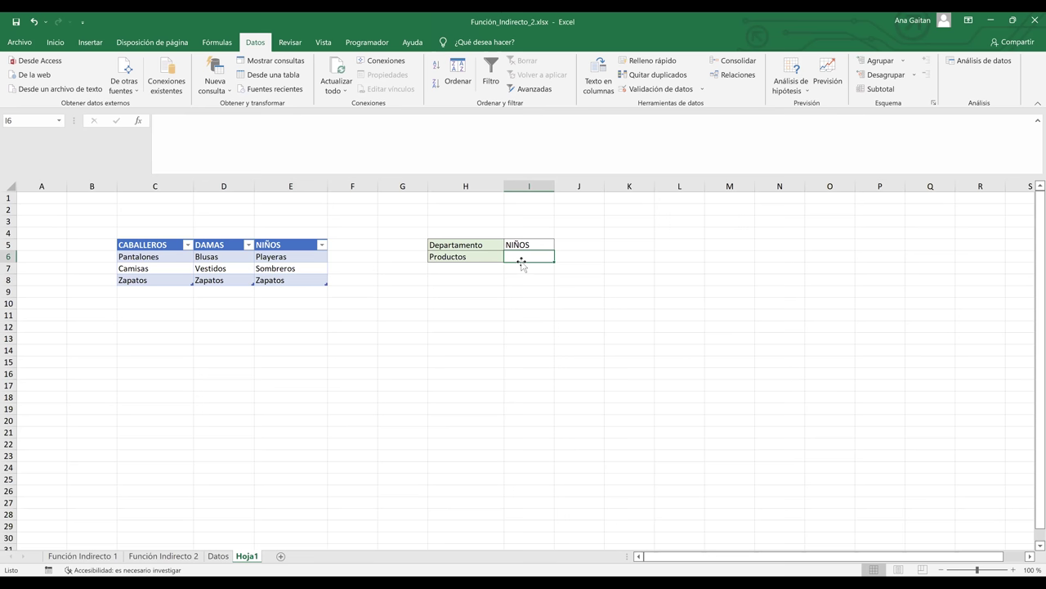
Change the Departamento selection in I5 to DAMAS
{"action": "left_click", "coordinate": [545, 246]}
{"action": "left_click", "coordinate": [560, 247]}
{"action": "left_click", "coordinate": [545, 262]}
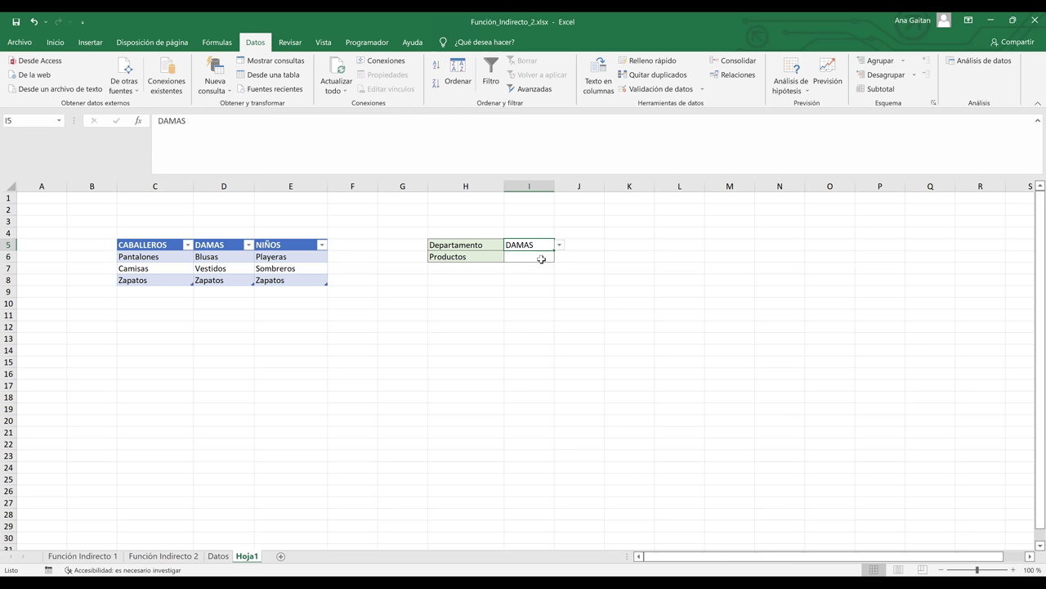
Add a list data validation to the Productos cell I6 with the source =indirecto($I$5)
{"action": "left_click", "coordinate": [546, 260]}
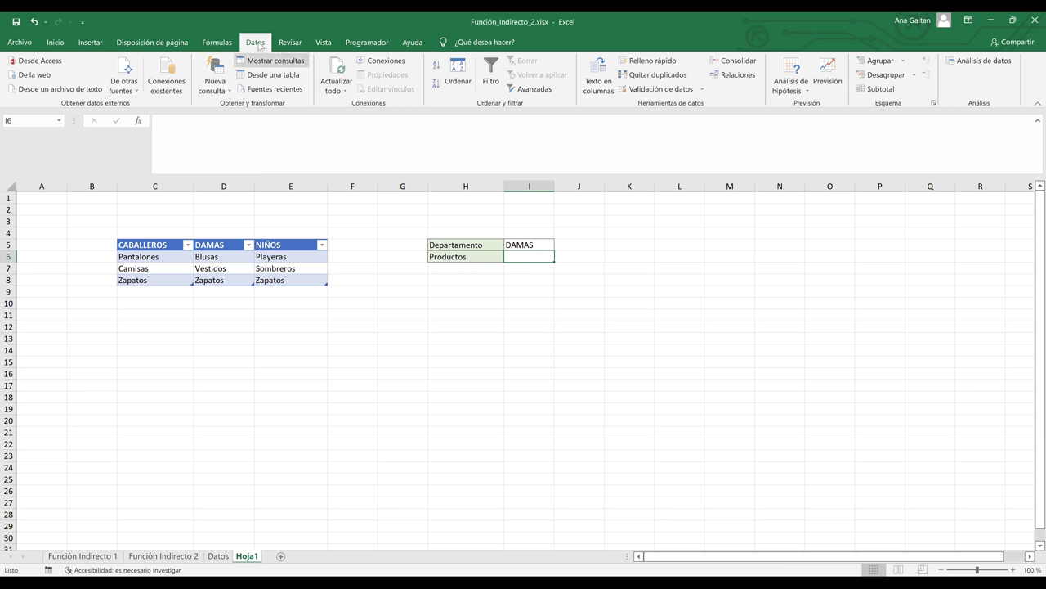
{"action": "left_click", "coordinate": [539, 290]}
{"action": "left_click", "coordinate": [531, 257]}
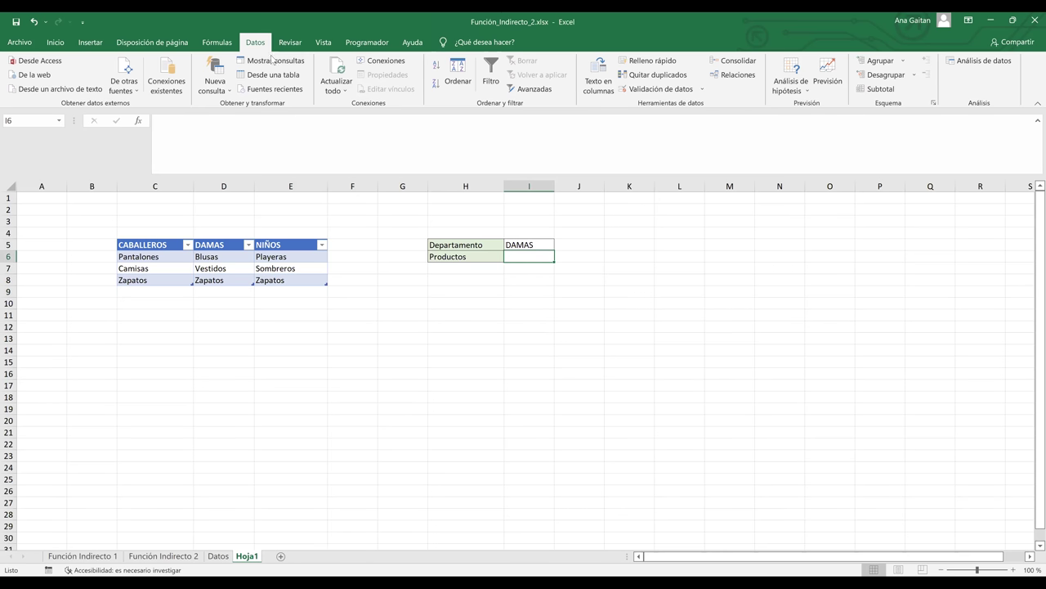
{"action": "left_click", "coordinate": [654, 90]}
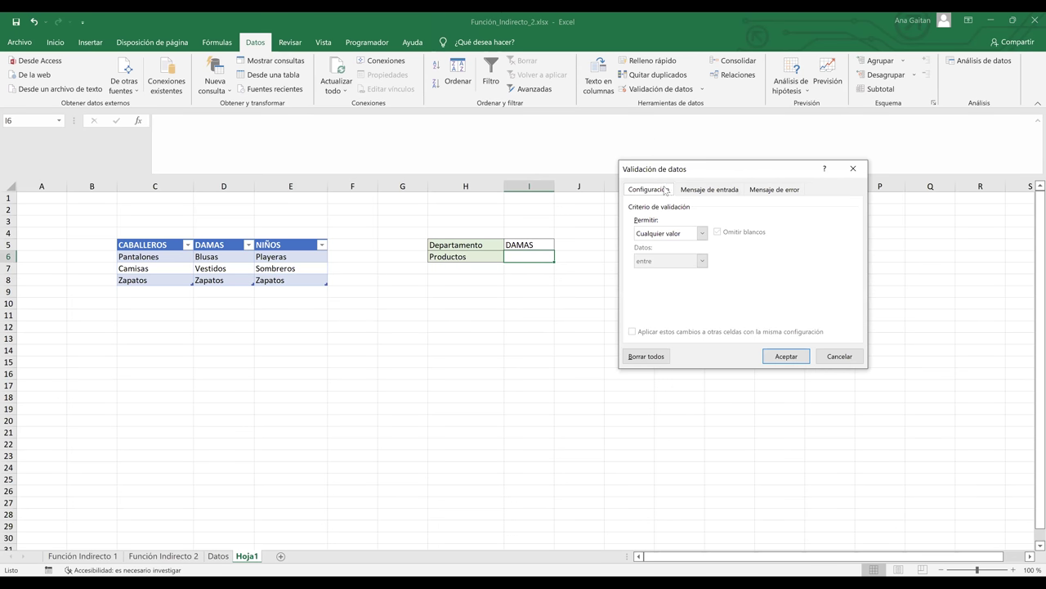
{"action": "left_click", "coordinate": [681, 234]}
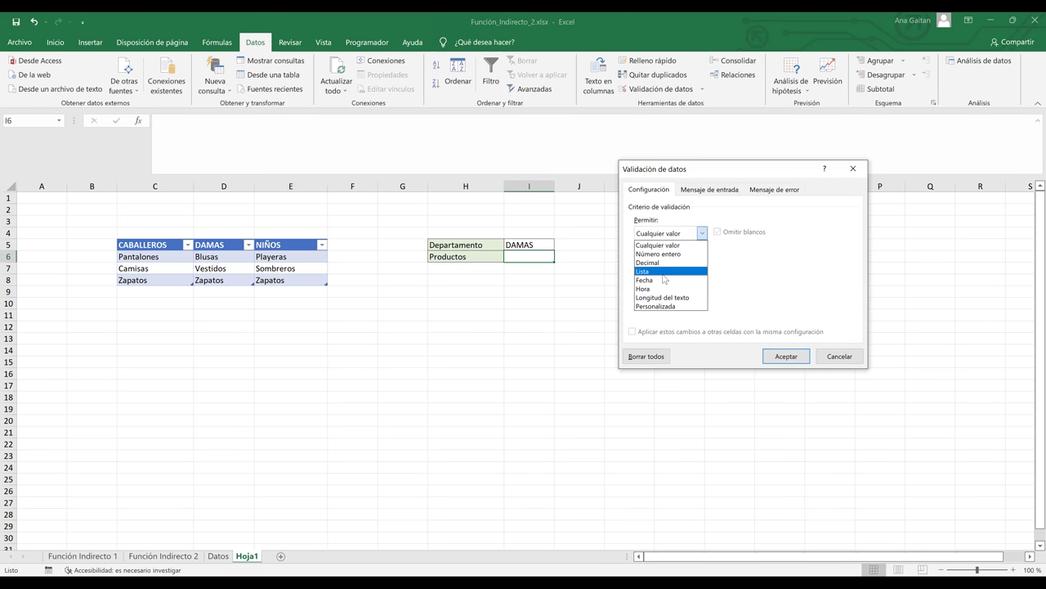
{"action": "left_click", "coordinate": [663, 273]}
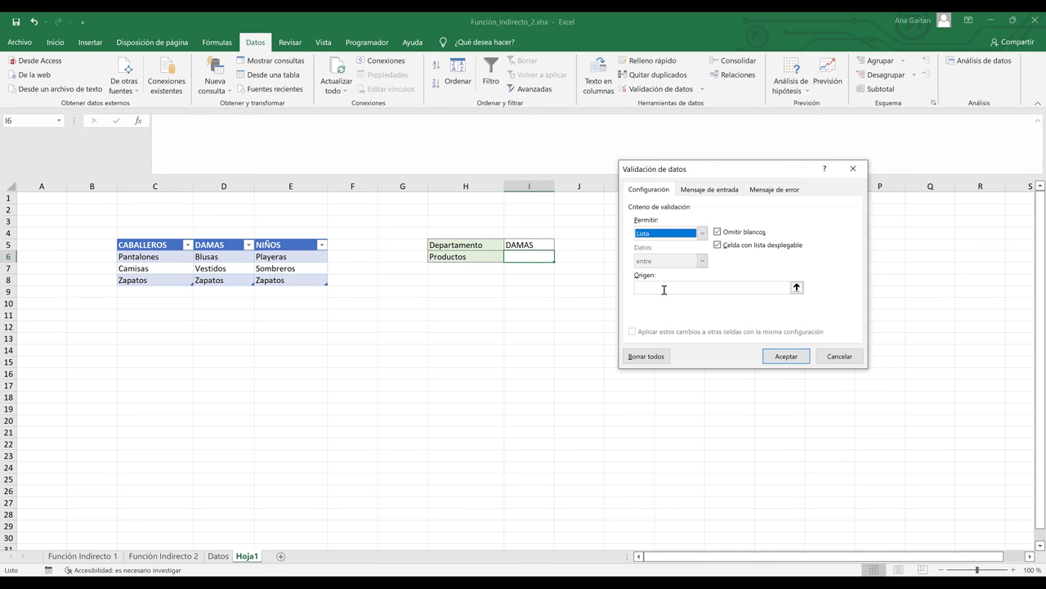
{"action": "left_click", "coordinate": [664, 288]}
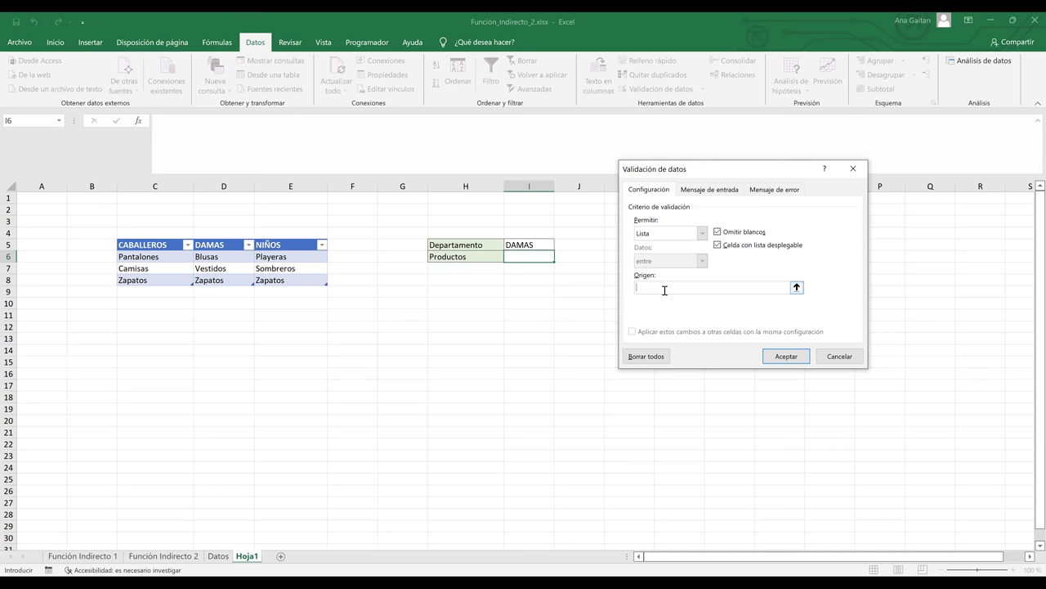
{"action": "type", "text": "=indirecto("}
{"action": "left_click", "coordinate": [537, 244]}
{"action": "type", "text": ")"}
{"action": "left_click", "coordinate": [785, 356]}
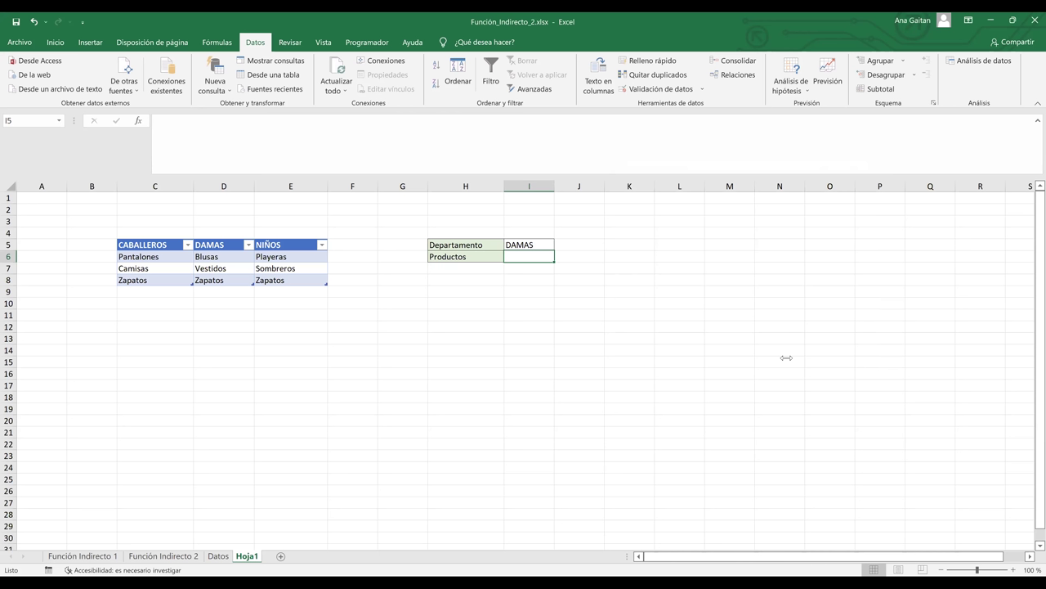
Test the dependent Productos list in I6 by choosing Vestidos
{"action": "left_click", "coordinate": [625, 290]}
{"action": "left_click", "coordinate": [538, 255]}
{"action": "left_click", "coordinate": [559, 257]}
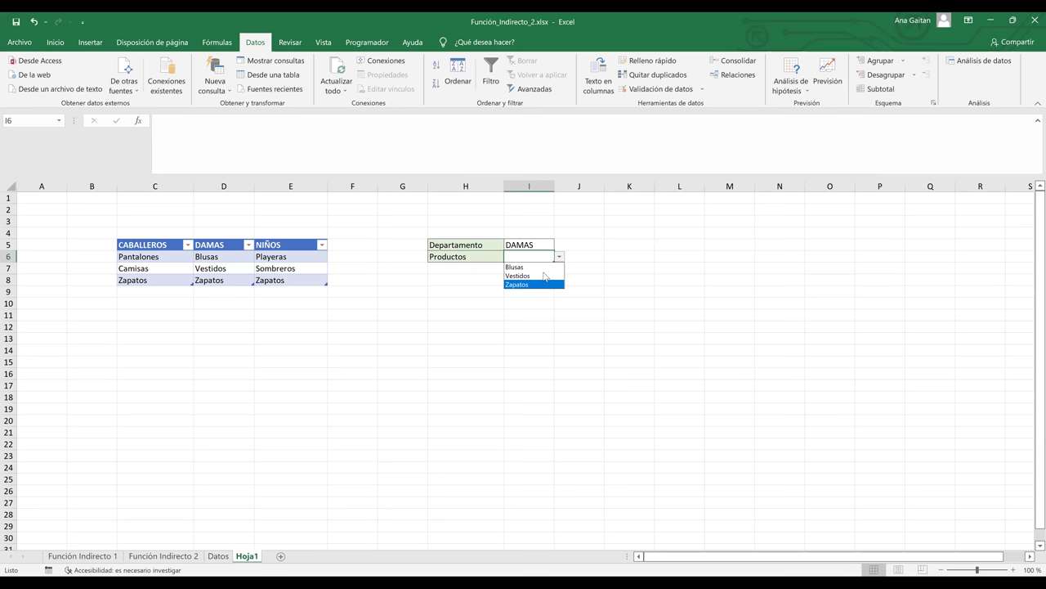
{"action": "left_click", "coordinate": [577, 338]}
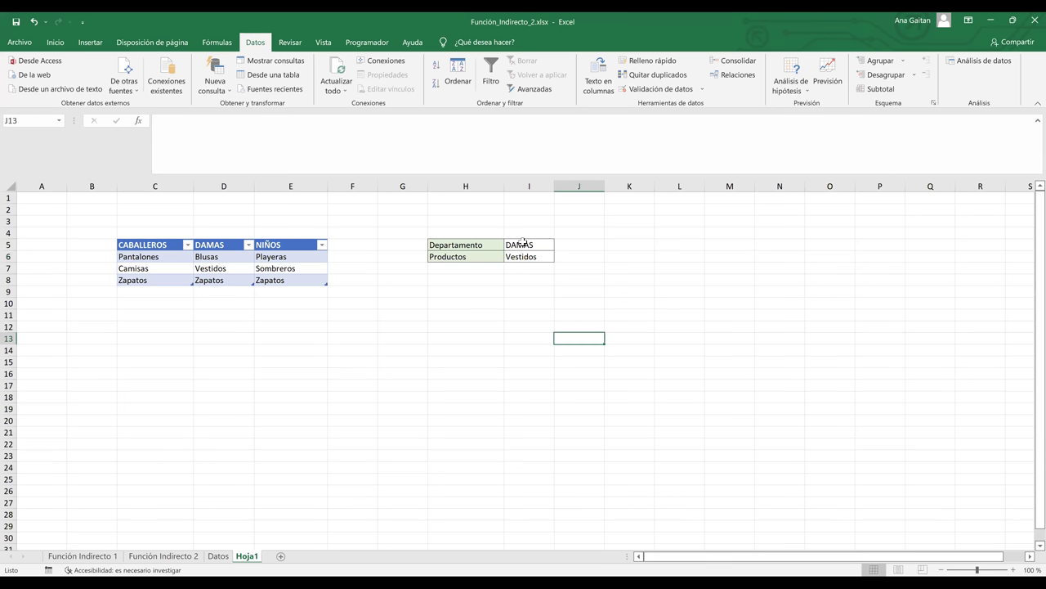
Clear the chosen product from the Productos cell I6
{"action": "left_click", "coordinate": [524, 244]}
{"action": "left_click", "coordinate": [531, 256]}
{"action": "key", "text": "Delete"}
{"action": "left_click", "coordinate": [535, 290]}
Set Departamento in I5 to CABALLEROS and choose Camisas from the Productos list in I6
{"action": "left_click", "coordinate": [548, 245]}
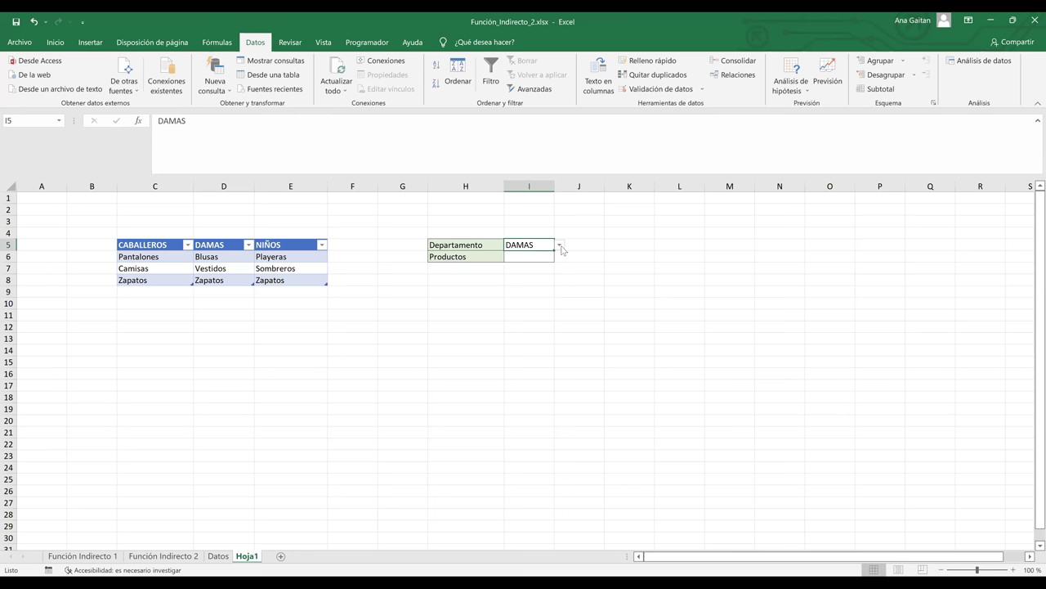
{"action": "left_click", "coordinate": [560, 245]}
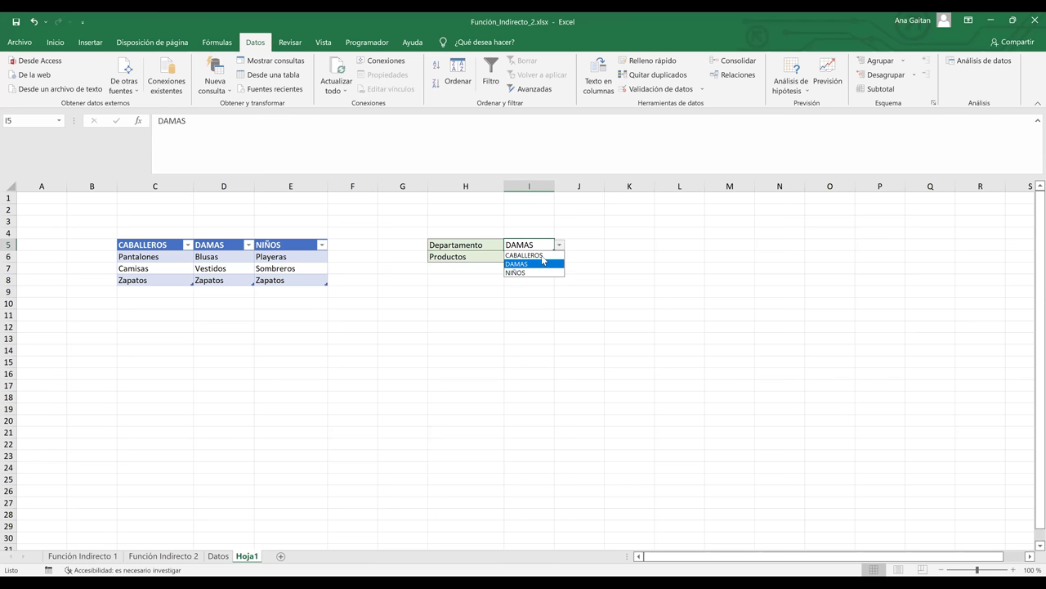
{"action": "left_click", "coordinate": [543, 256]}
{"action": "left_click", "coordinate": [545, 258]}
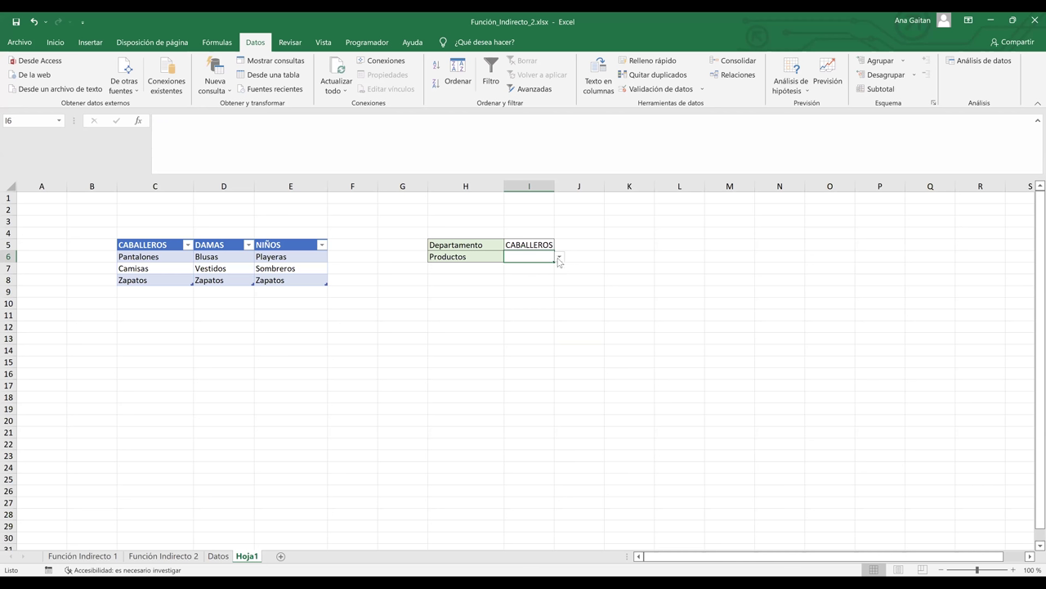
{"action": "left_click", "coordinate": [560, 259]}
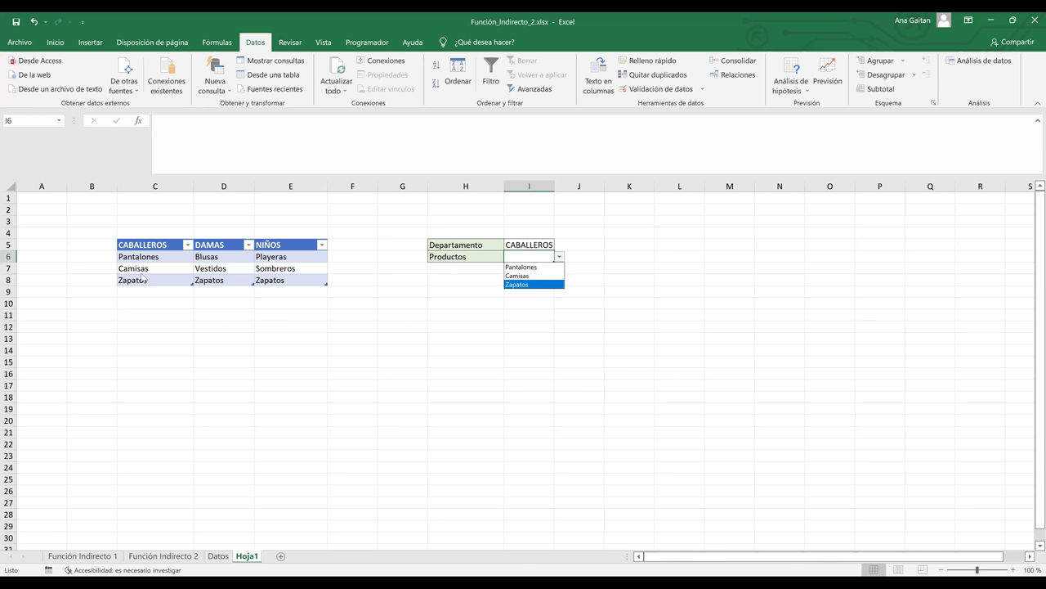
{"action": "left_click", "coordinate": [535, 276]}
{"action": "left_click", "coordinate": [582, 265]}
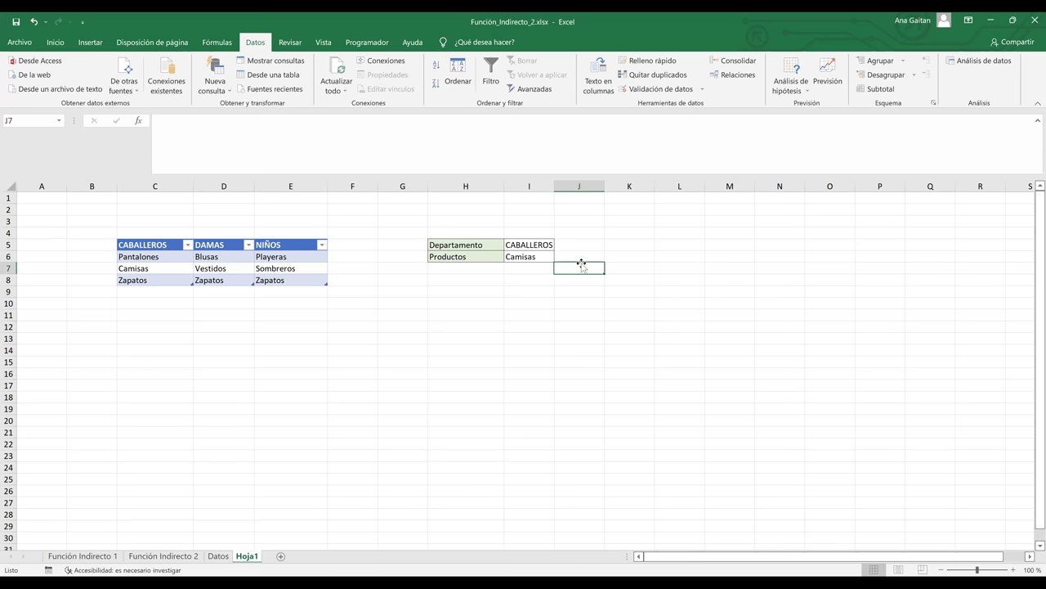
Examine the INDIRECTO source formula in the data validation settings of the Productos cell I6
{"action": "left_click", "coordinate": [535, 259]}
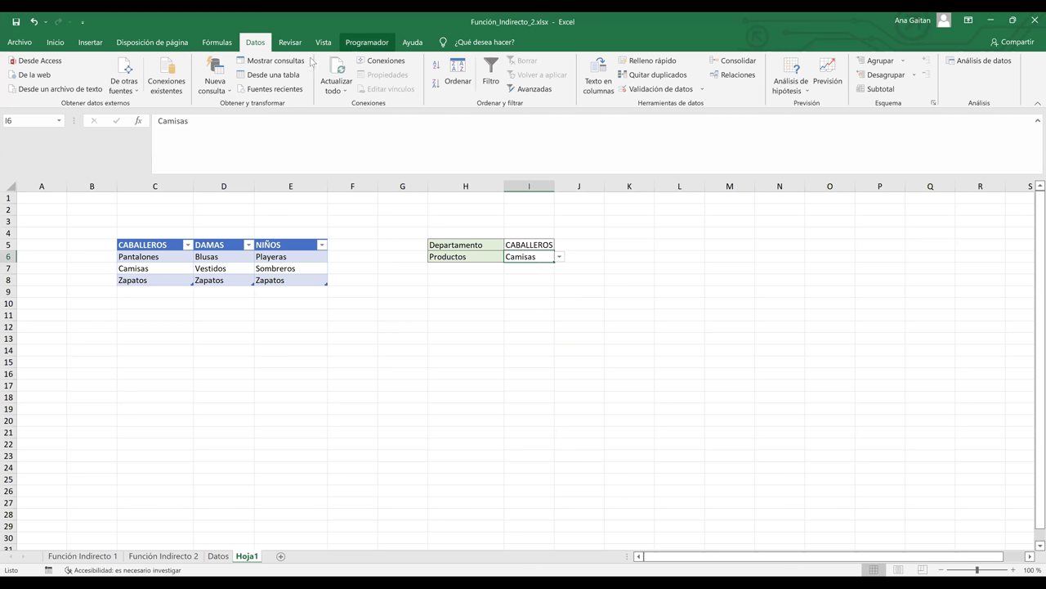
{"action": "left_click", "coordinate": [661, 93]}
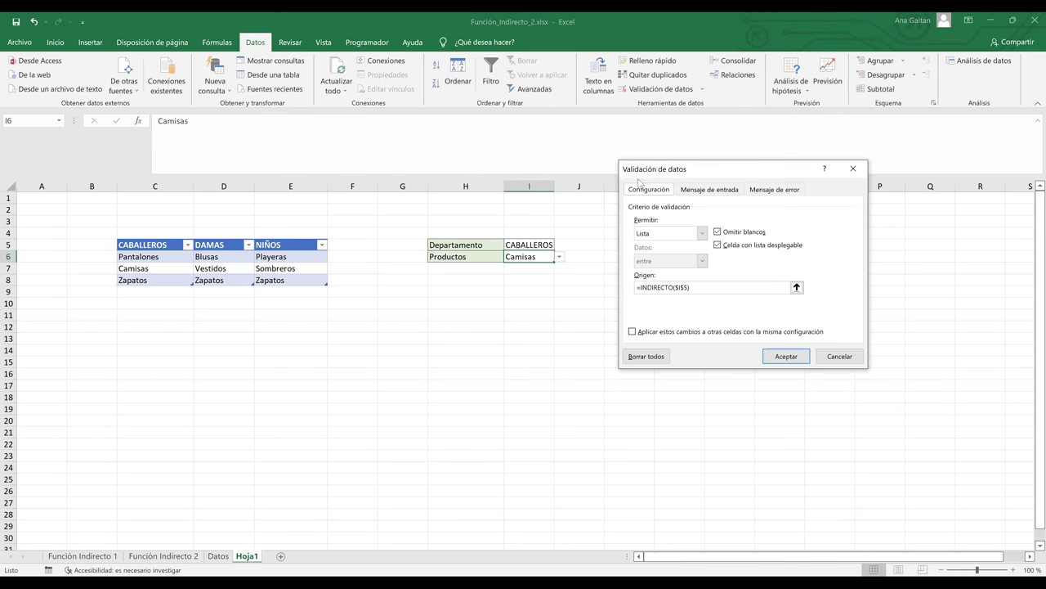
{"action": "left_click_drag", "start_coordinate": [639, 179], "coordinate": [629, 123]}
{"action": "left_click", "coordinate": [672, 231]}
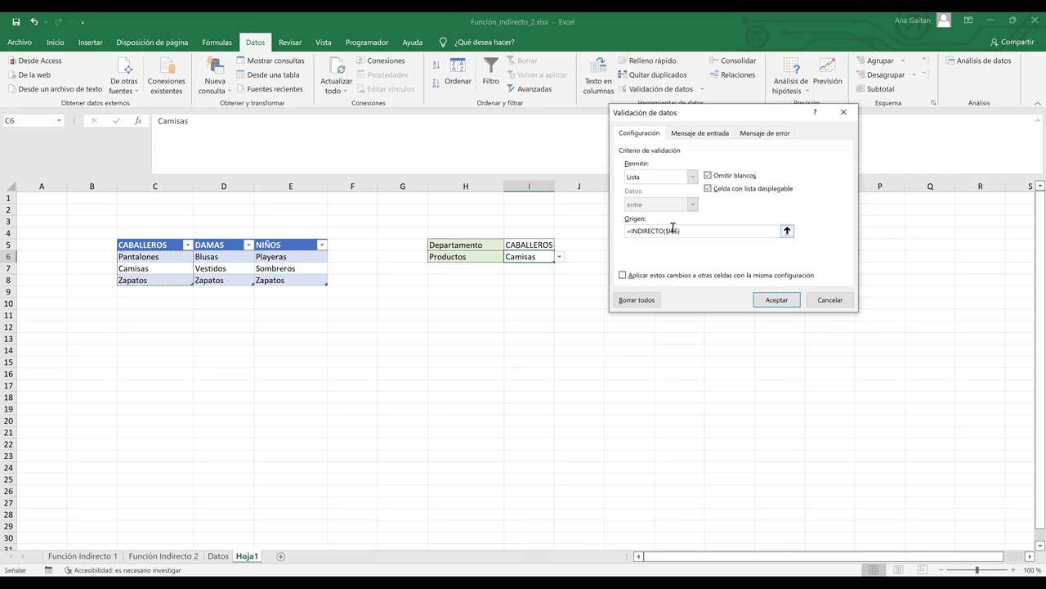
{"action": "double_click", "coordinate": [636, 227]}
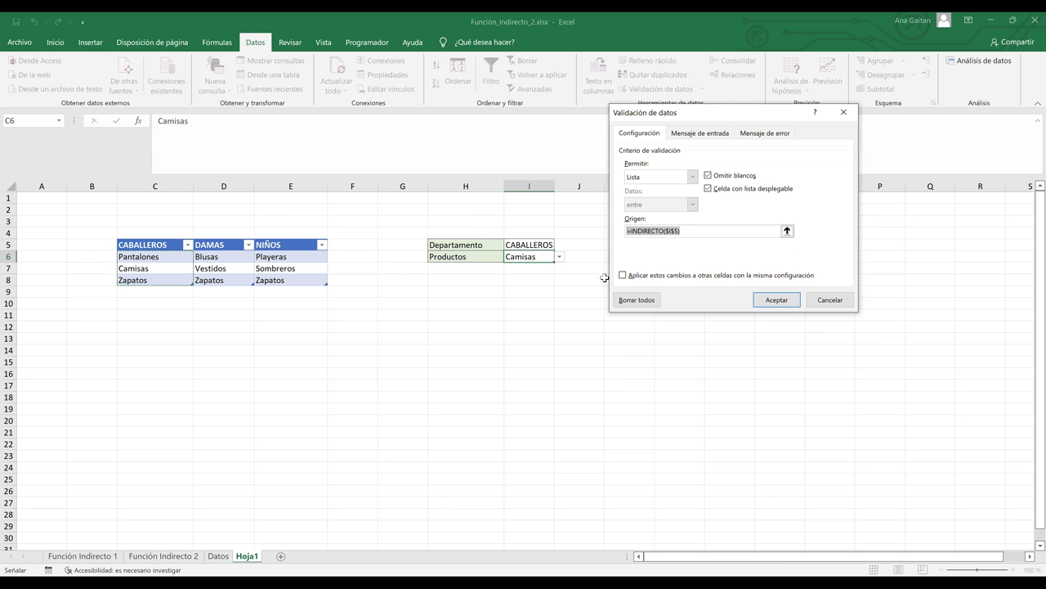
{"action": "left_click", "coordinate": [670, 233]}
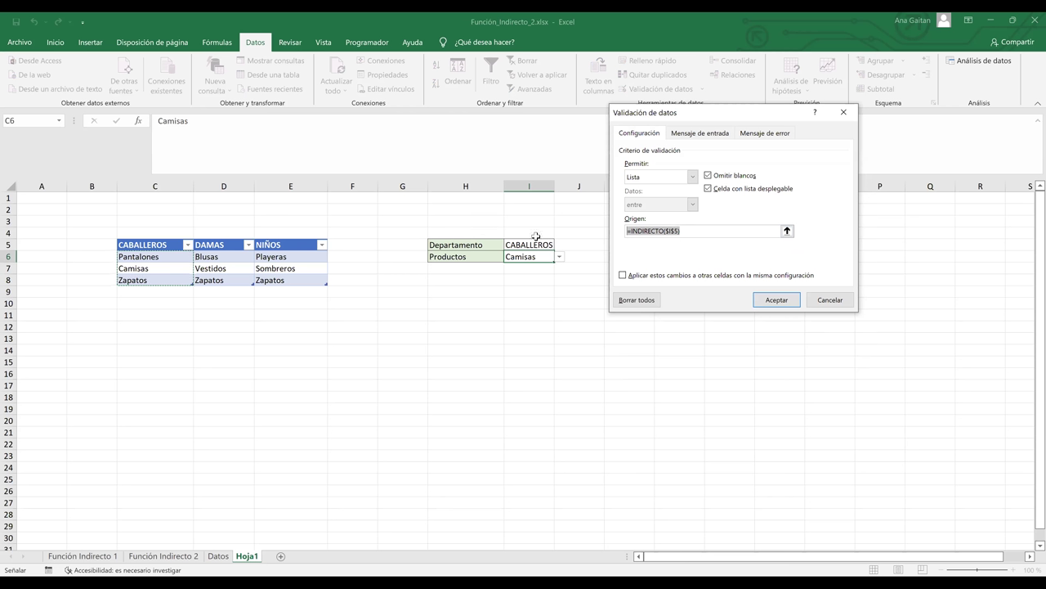
{"action": "left_click", "coordinate": [649, 232]}
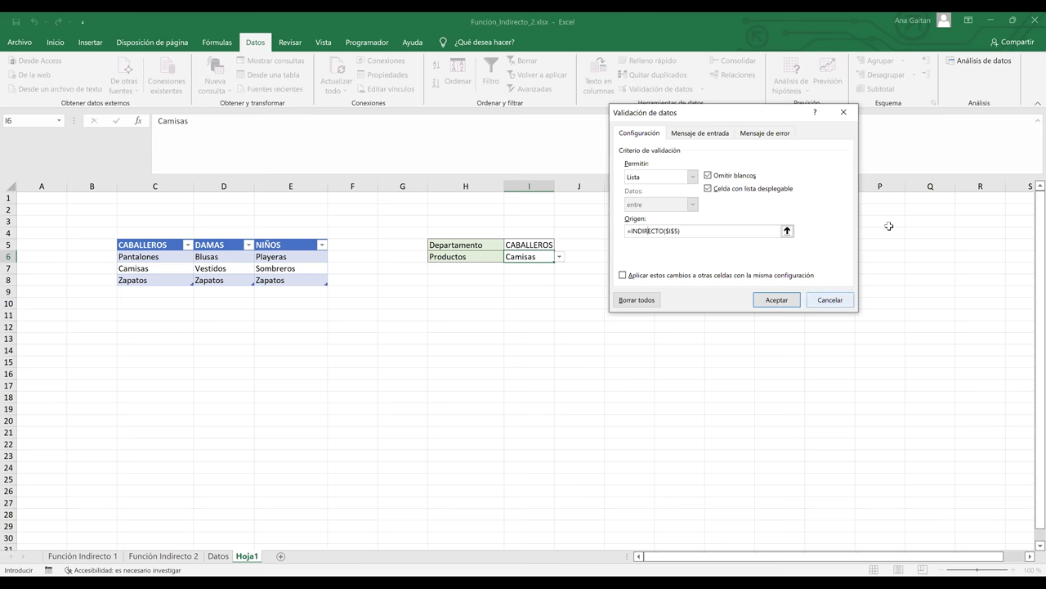
{"action": "key", "text": "Tab"}
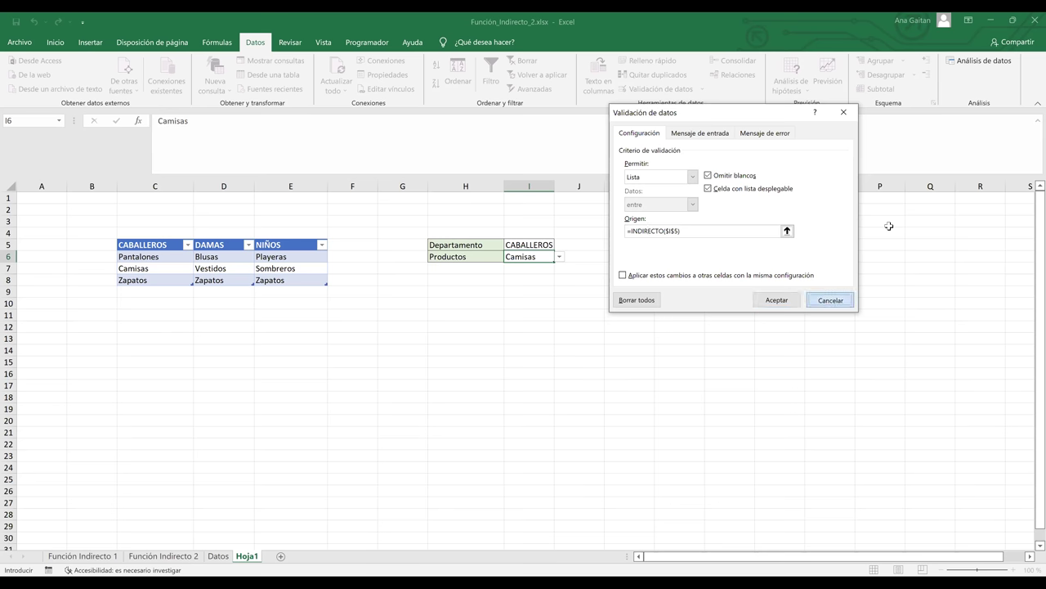
Close the data validation settings and review the course names and available places table on the Función Indirecto 1 sheet
{"action": "key", "text": "Return"}
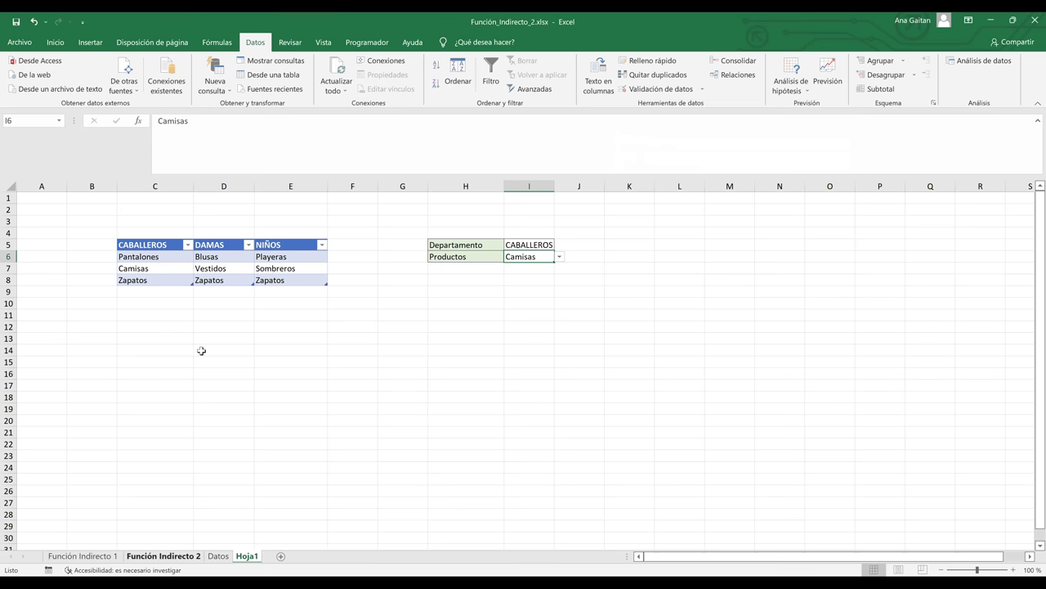
{"action": "left_click", "coordinate": [163, 556]}
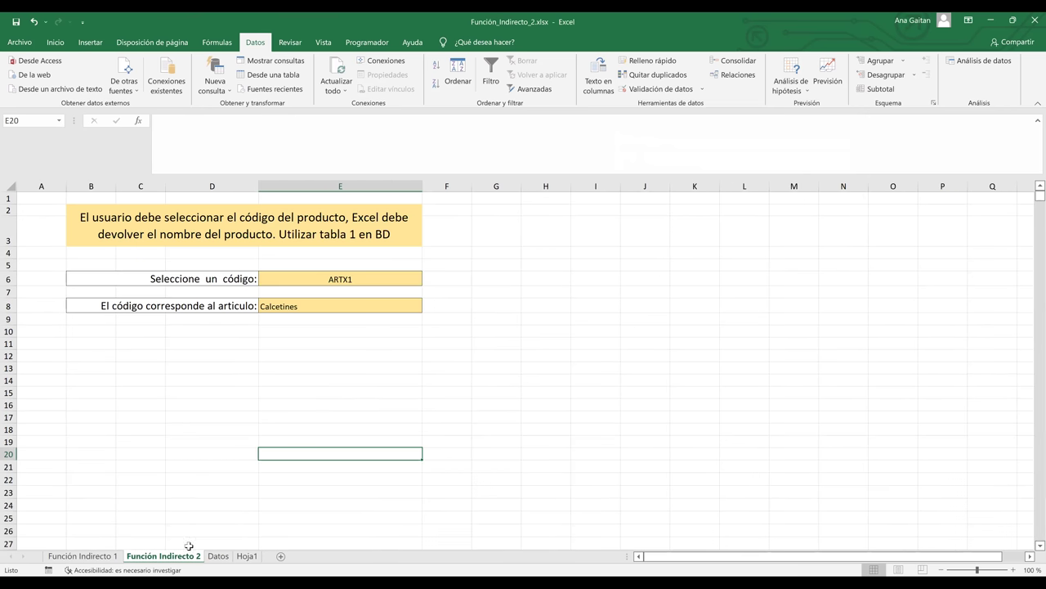
{"action": "left_click", "coordinate": [79, 557]}
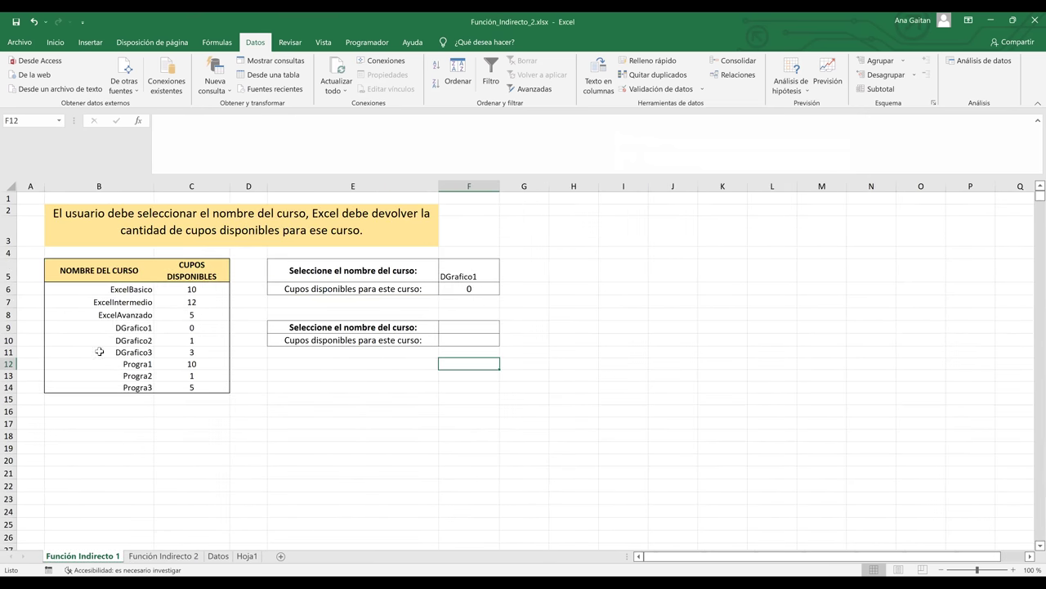
{"action": "left_click", "coordinate": [152, 329]}
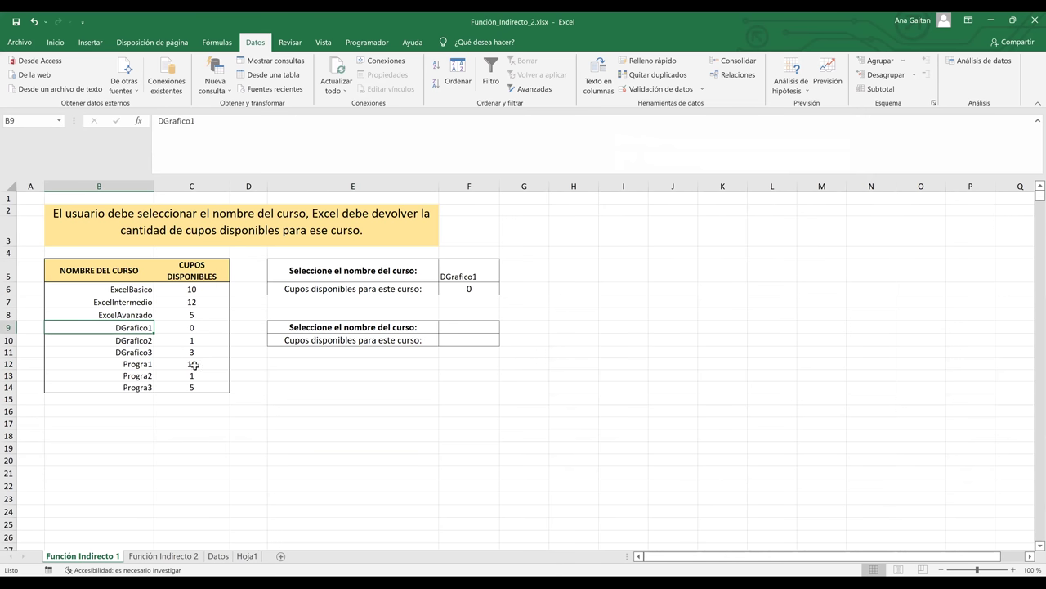
{"action": "left_click", "coordinate": [191, 365]}
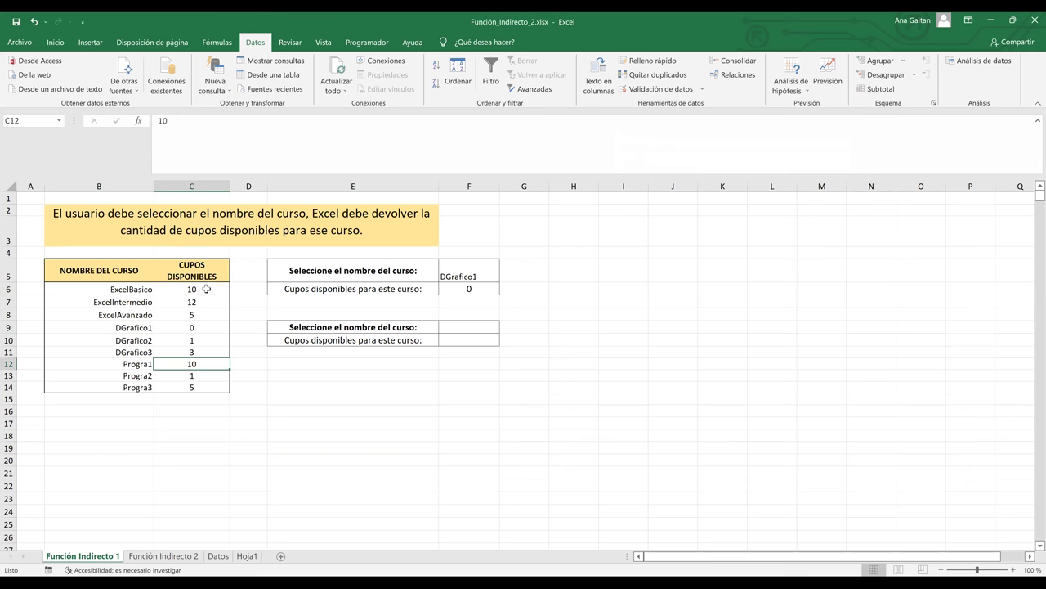
{"action": "key", "text": "Down"}
{"action": "key", "text": "Down"}
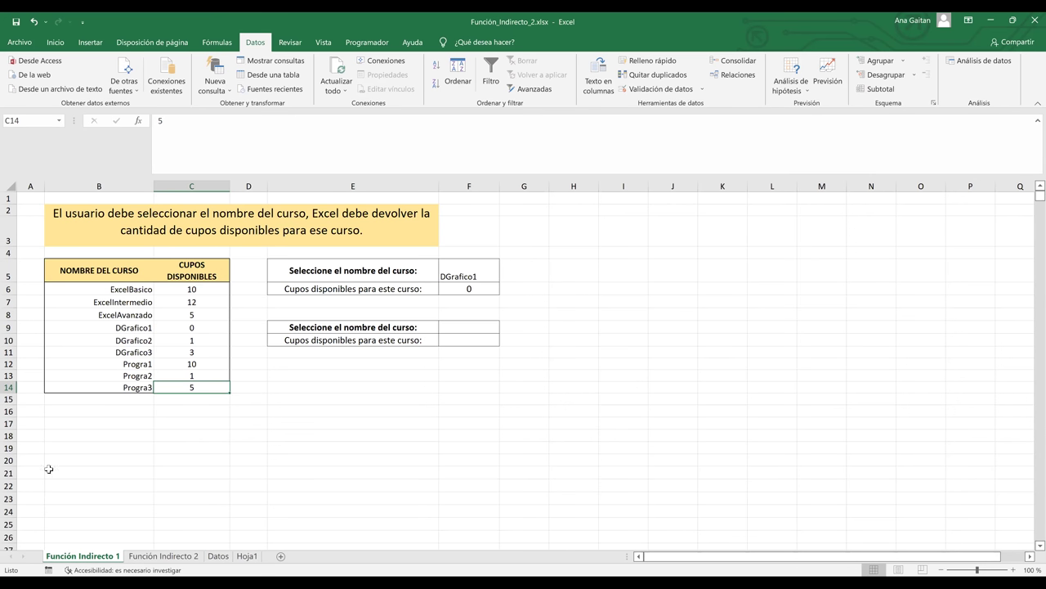
Review the CABALLEROS, DAMAS and NIÑOS headings and their product ranges on Hoja1
{"action": "left_click", "coordinate": [243, 556]}
{"action": "left_click", "coordinate": [174, 358]}
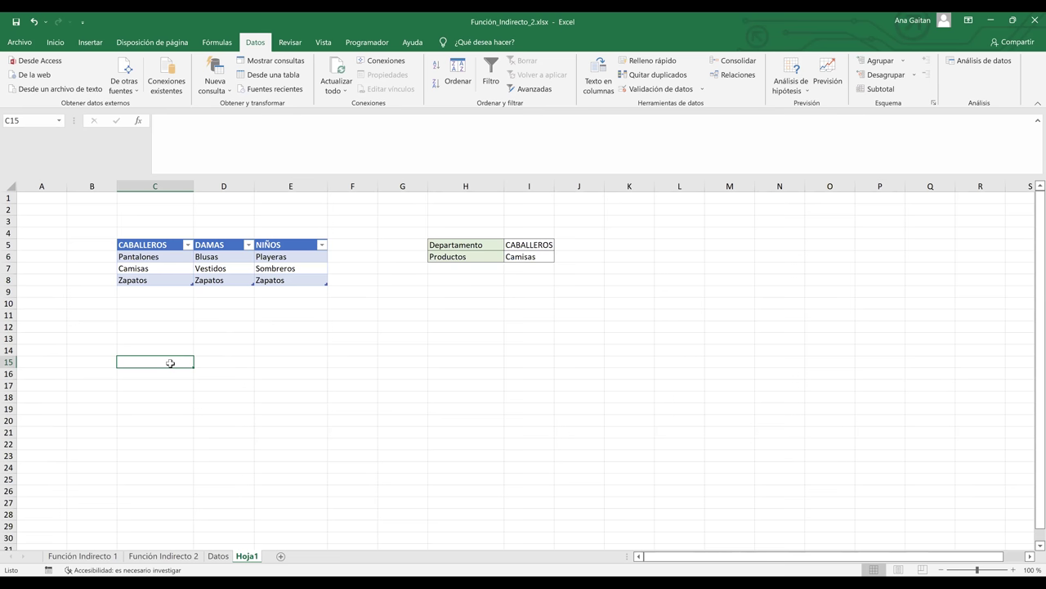
{"action": "left_click", "coordinate": [136, 244]}
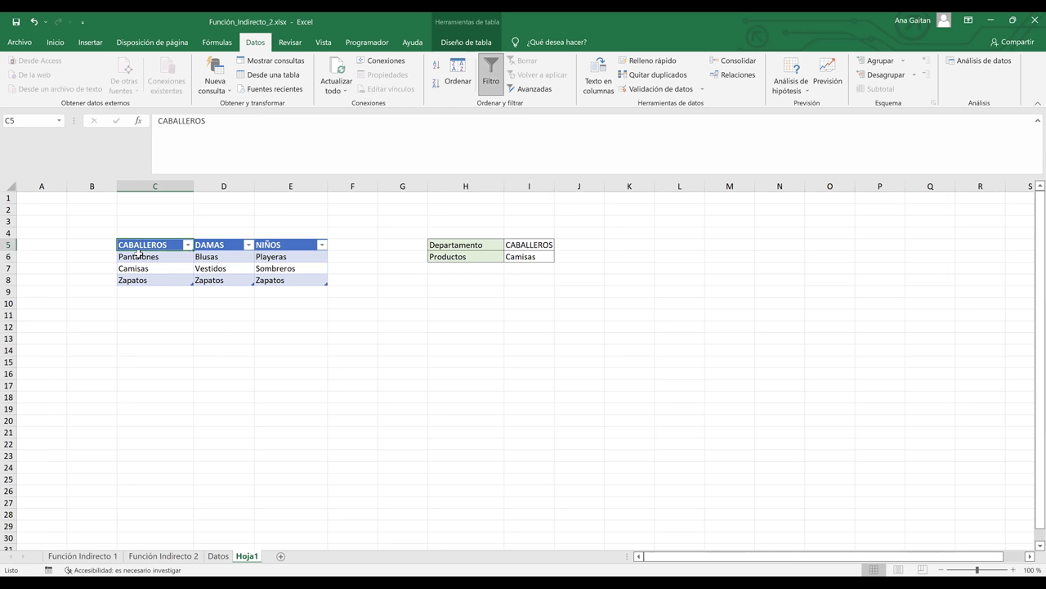
{"action": "left_click_drag", "start_coordinate": [138, 259], "coordinate": [136, 281]}
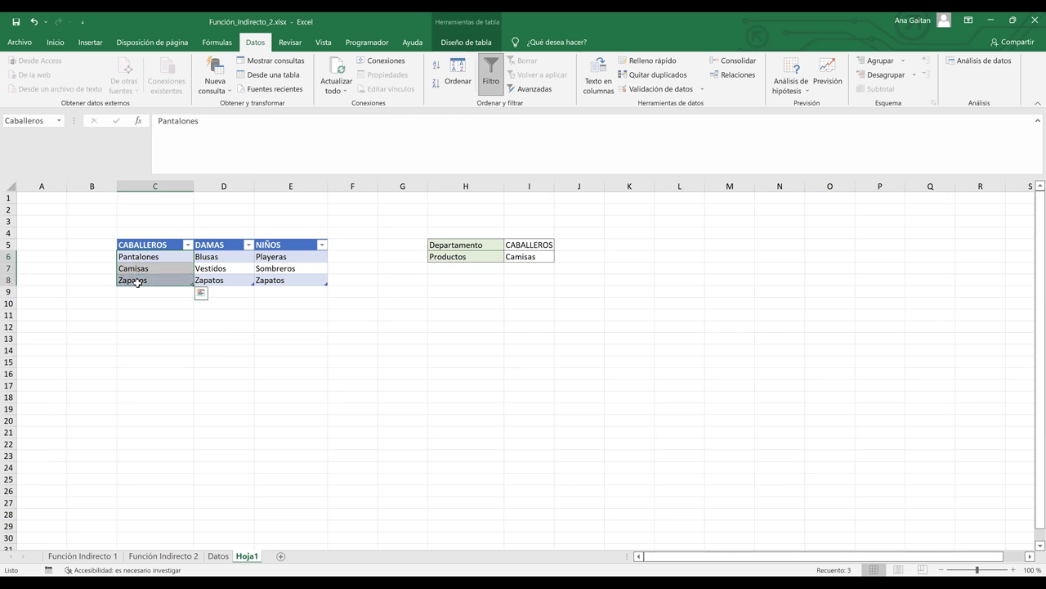
{"action": "left_click", "coordinate": [215, 246]}
{"action": "left_click", "coordinate": [214, 257]}
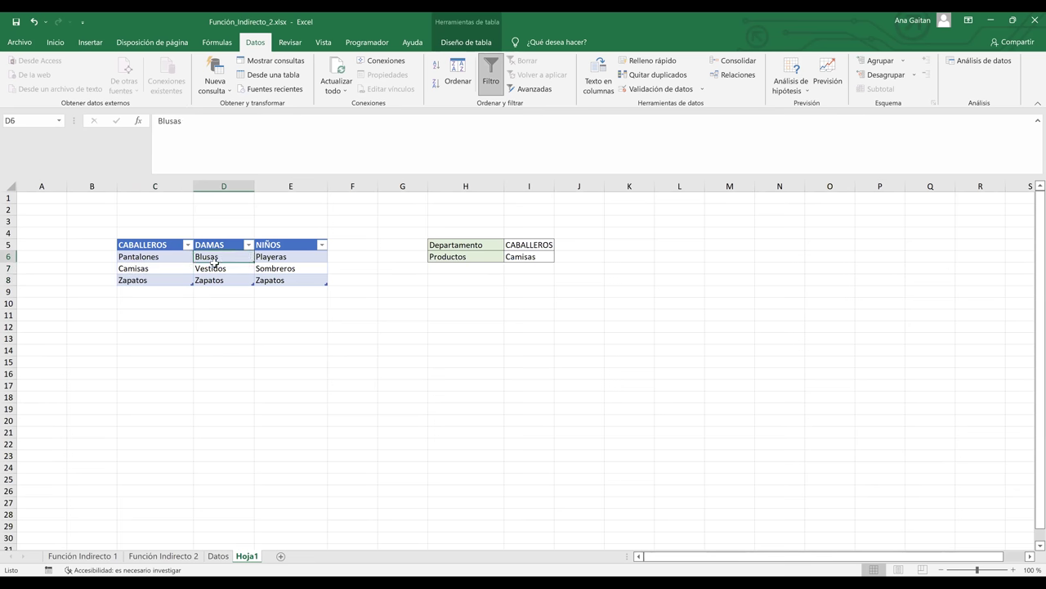
{"action": "left_click_drag", "start_coordinate": [214, 257], "coordinate": [220, 284]}
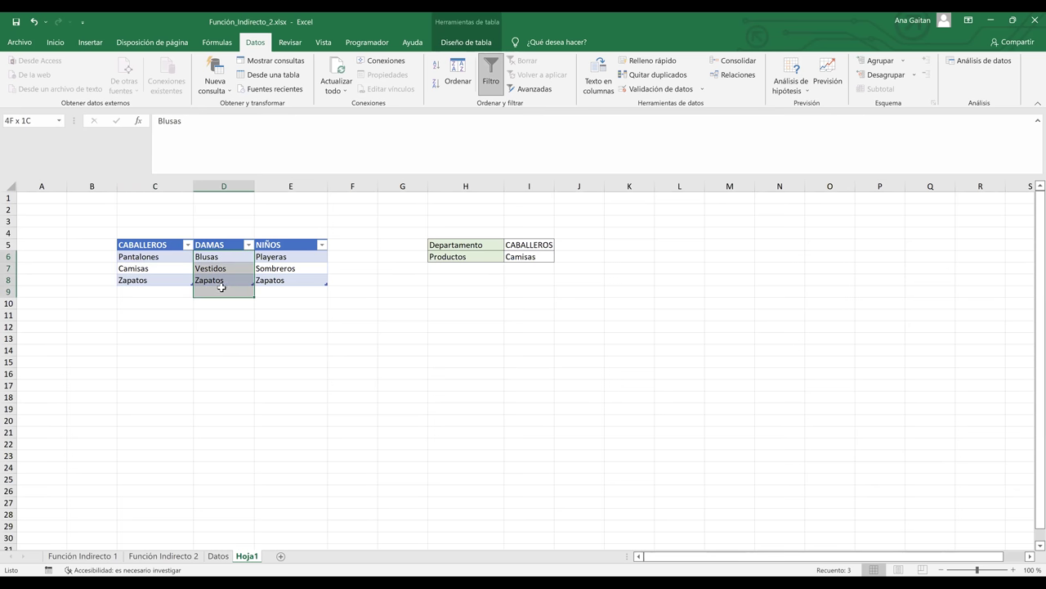
{"action": "left_click", "coordinate": [277, 246]}
{"action": "left_click_drag", "start_coordinate": [280, 256], "coordinate": [286, 299]}
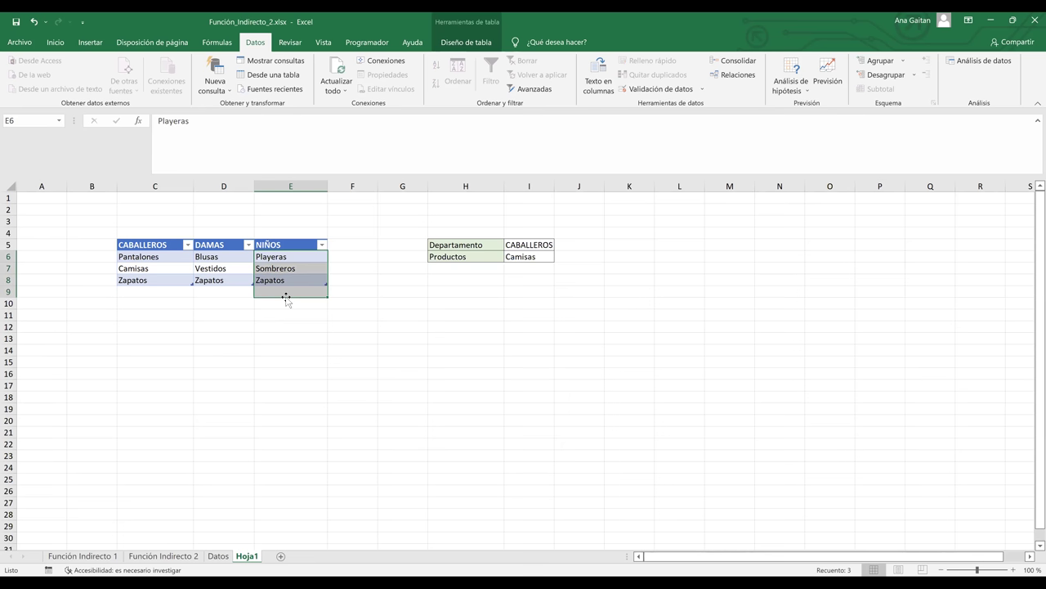
Set the Departamento in I5 to DAMAS from its drop-down list
{"action": "left_click", "coordinate": [479, 249]}
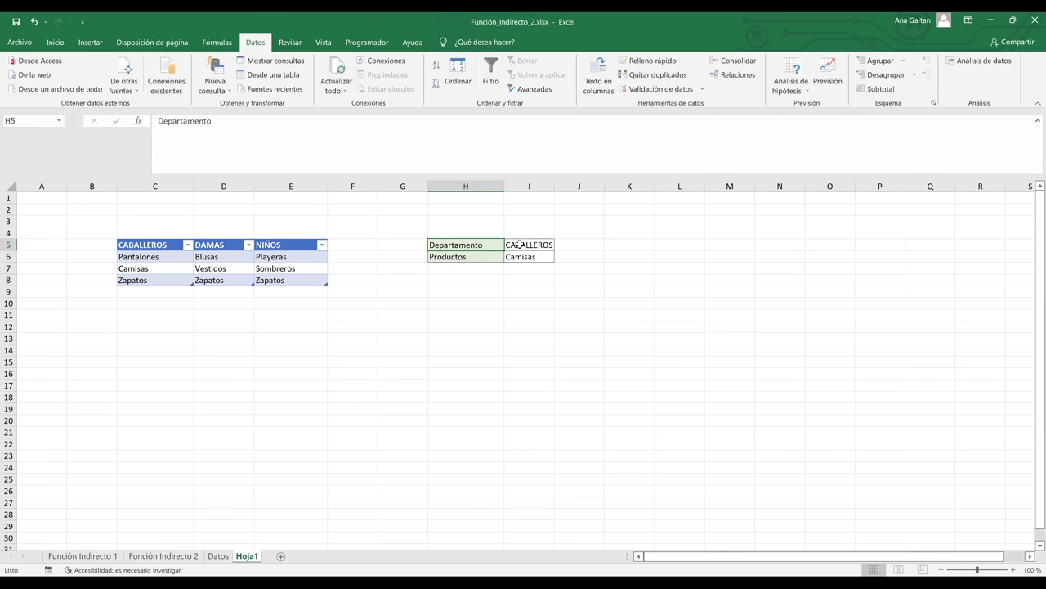
{"action": "left_click", "coordinate": [541, 245]}
{"action": "left_click", "coordinate": [559, 245]}
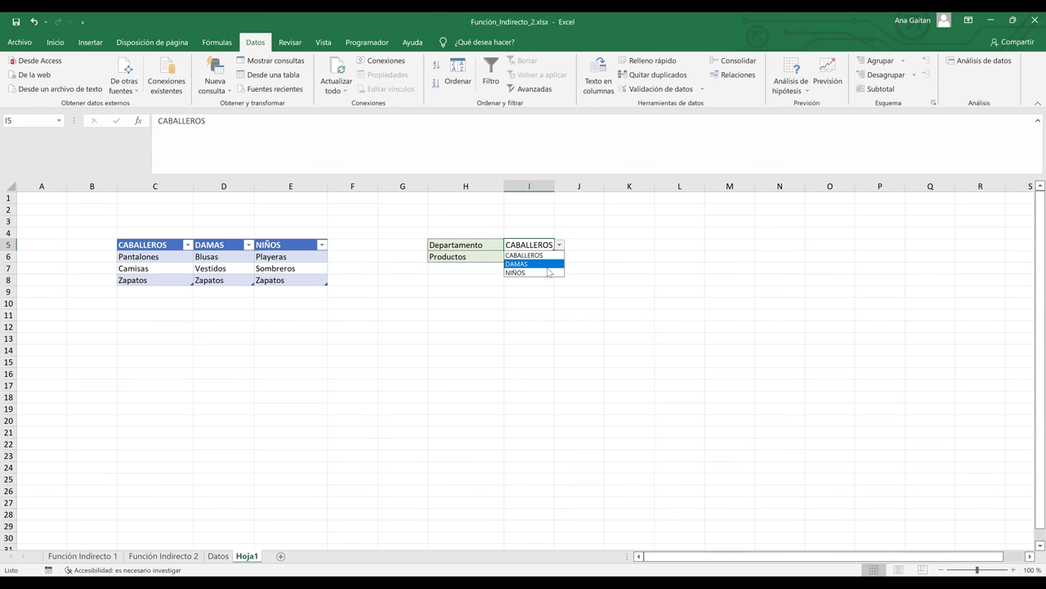
{"action": "left_click", "coordinate": [548, 267]}
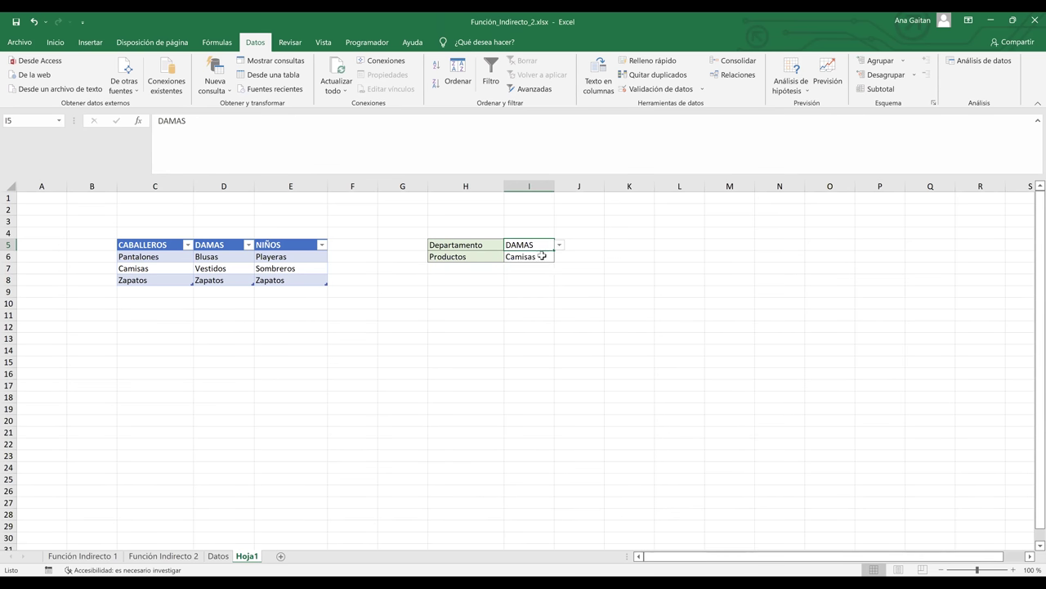
Check the options offered by the dependent Productos list in I6 without choosing one
{"action": "left_click", "coordinate": [462, 256]}
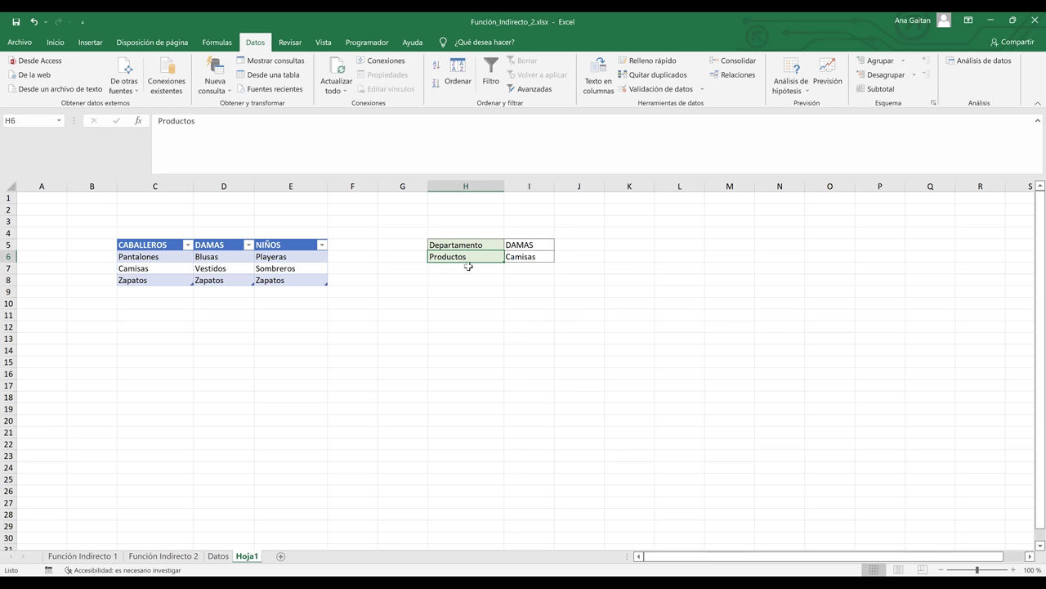
{"action": "left_click", "coordinate": [541, 258]}
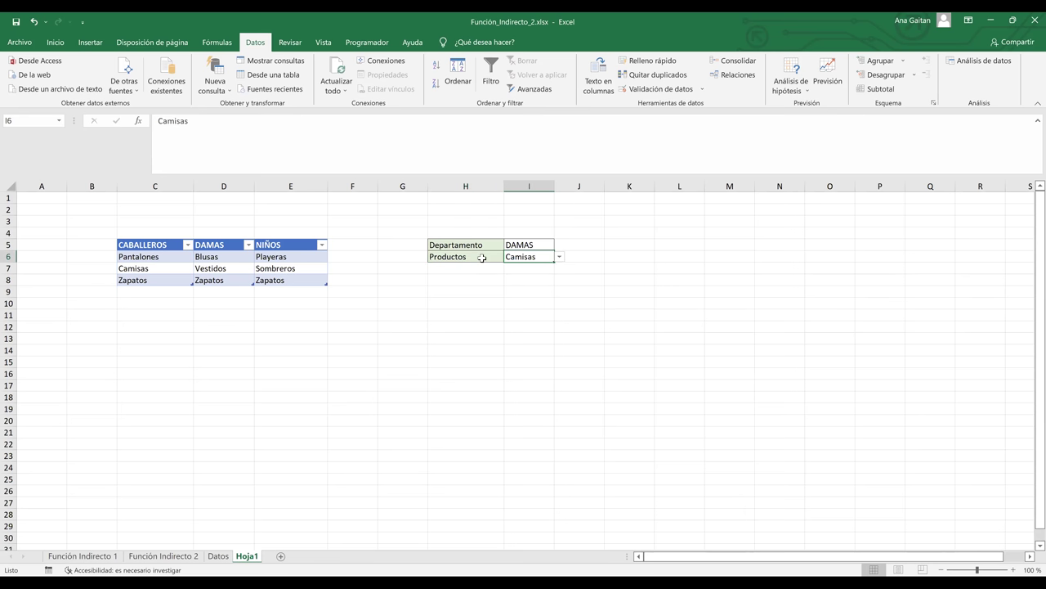
{"action": "left_click", "coordinate": [468, 256]}
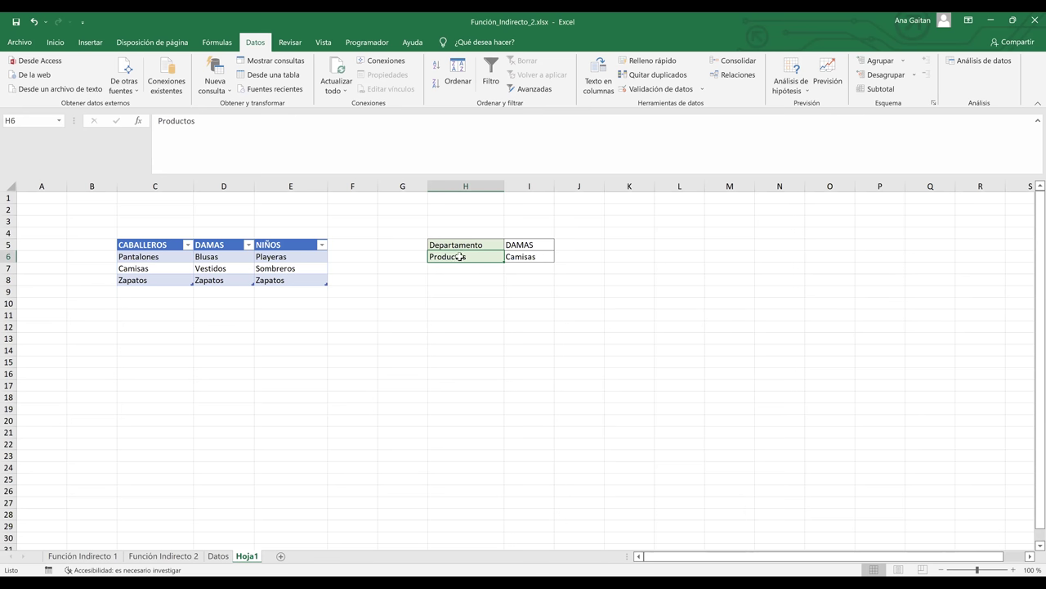
{"action": "left_click", "coordinate": [524, 260]}
{"action": "left_click", "coordinate": [559, 257]}
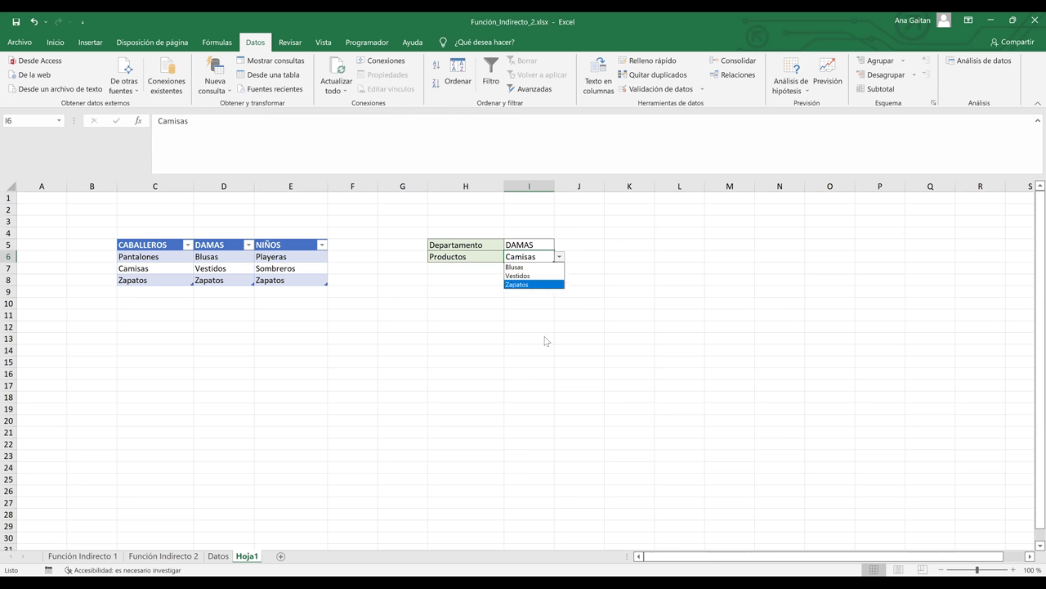
{"action": "key", "text": "Escape"}
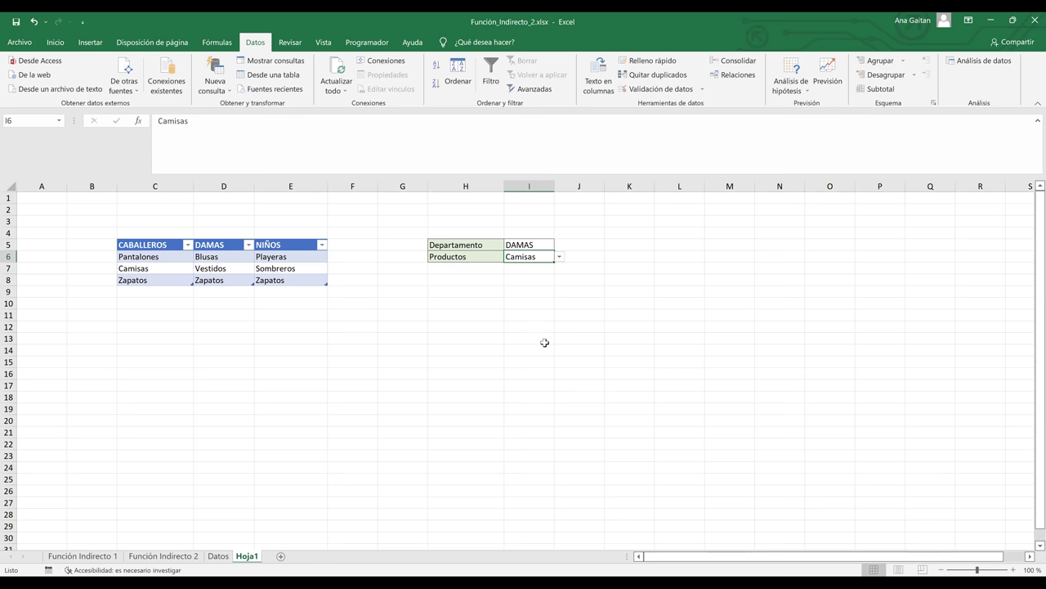
{"action": "left_click", "coordinate": [440, 384]}
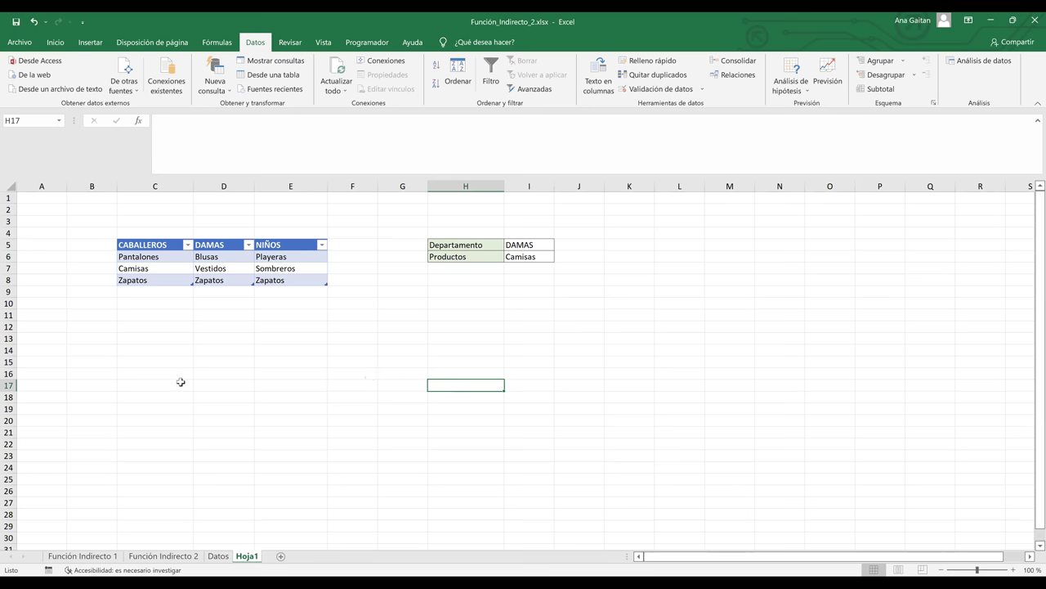
{"action": "left_click", "coordinate": [143, 324]}
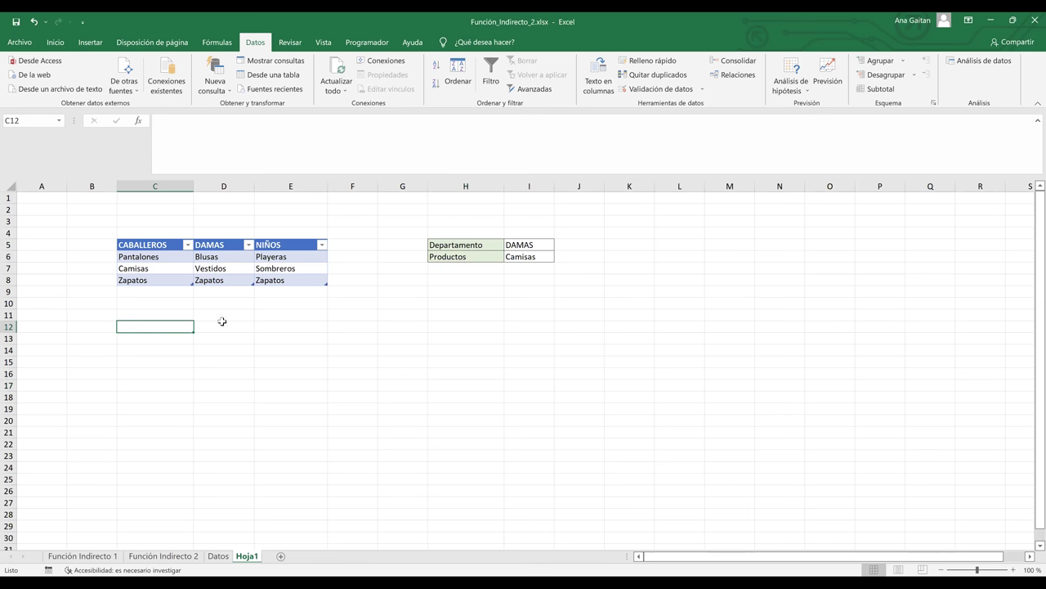
{"action": "left_click", "coordinate": [284, 333], "text": "shift"}
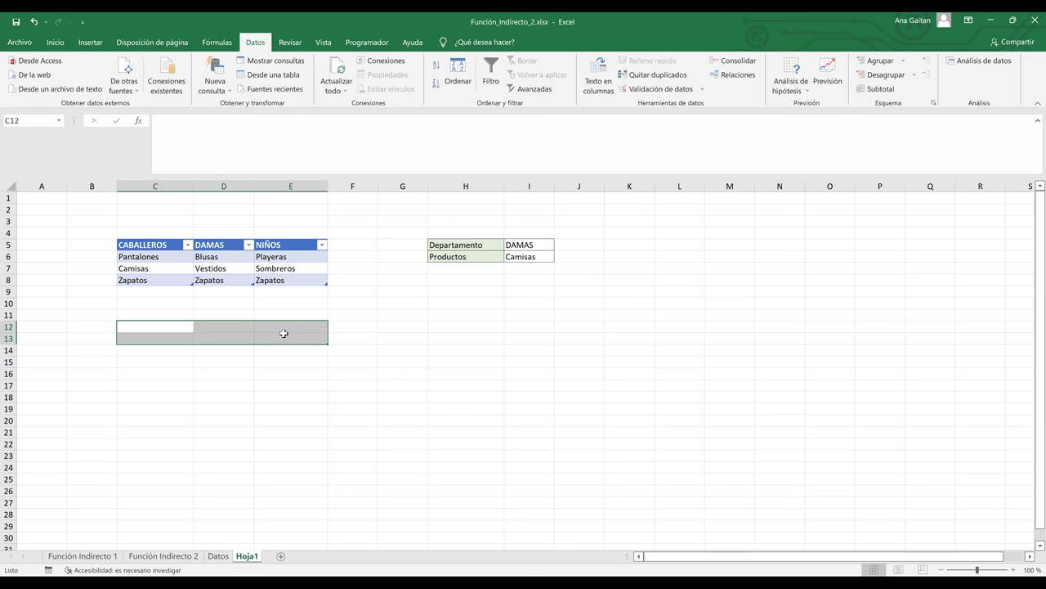
{"action": "left_click", "coordinate": [288, 353]}
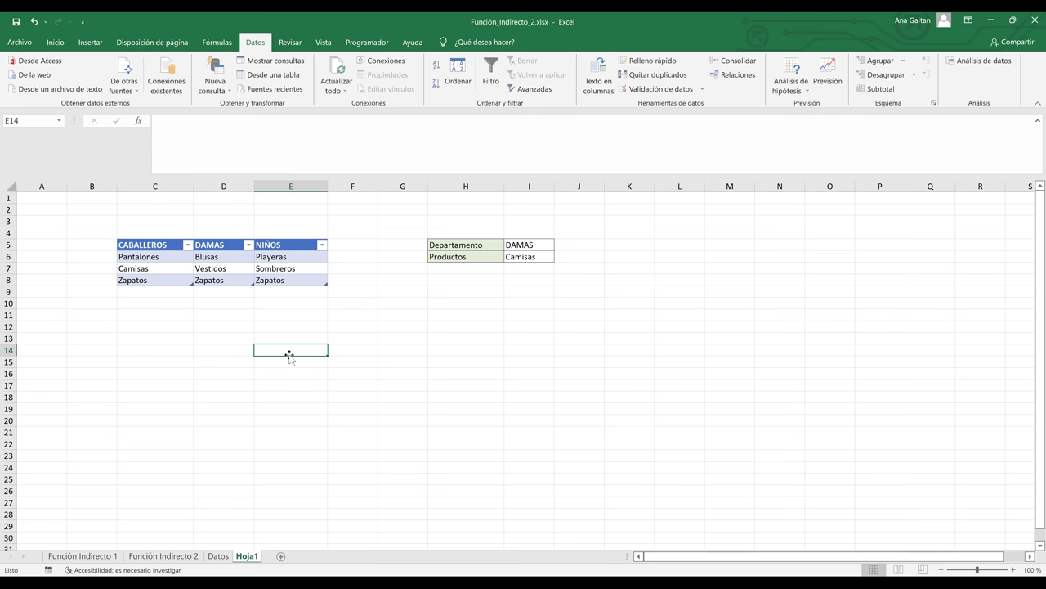
Compare the exercises on the Función Indirecto 1 and Función Indirecto 2 sheets, ending at the second course selector in E9 of Función Indirecto 1
{"action": "left_click", "coordinate": [101, 559]}
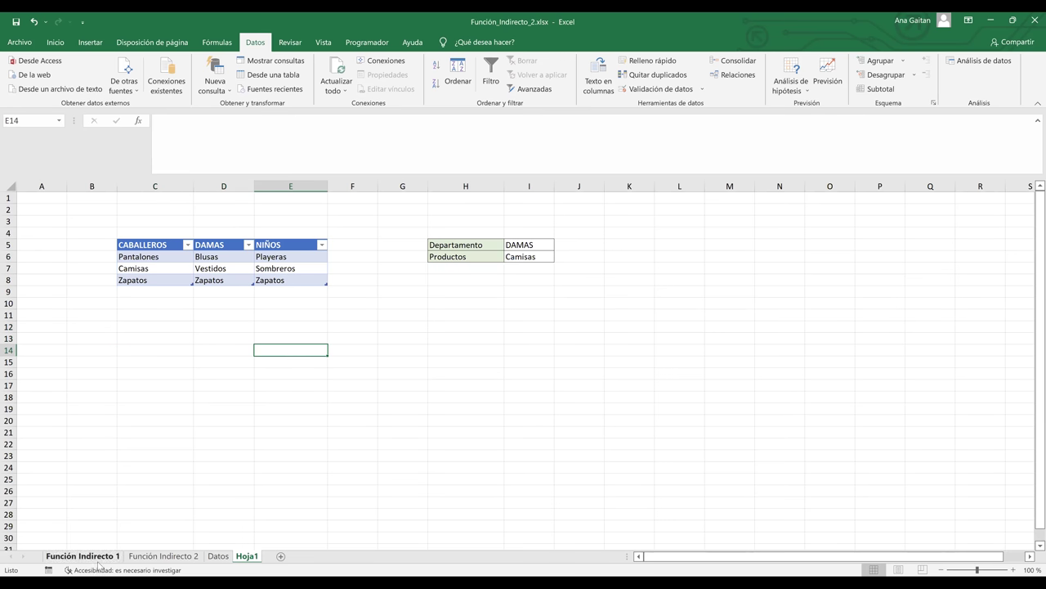
{"action": "left_click", "coordinate": [152, 559]}
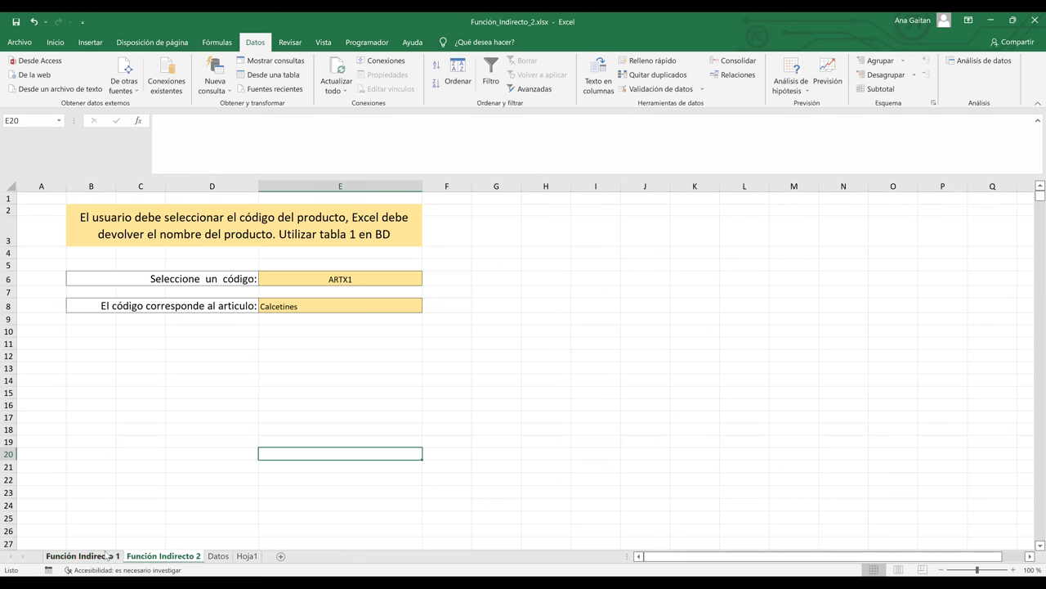
{"action": "left_click", "coordinate": [106, 556]}
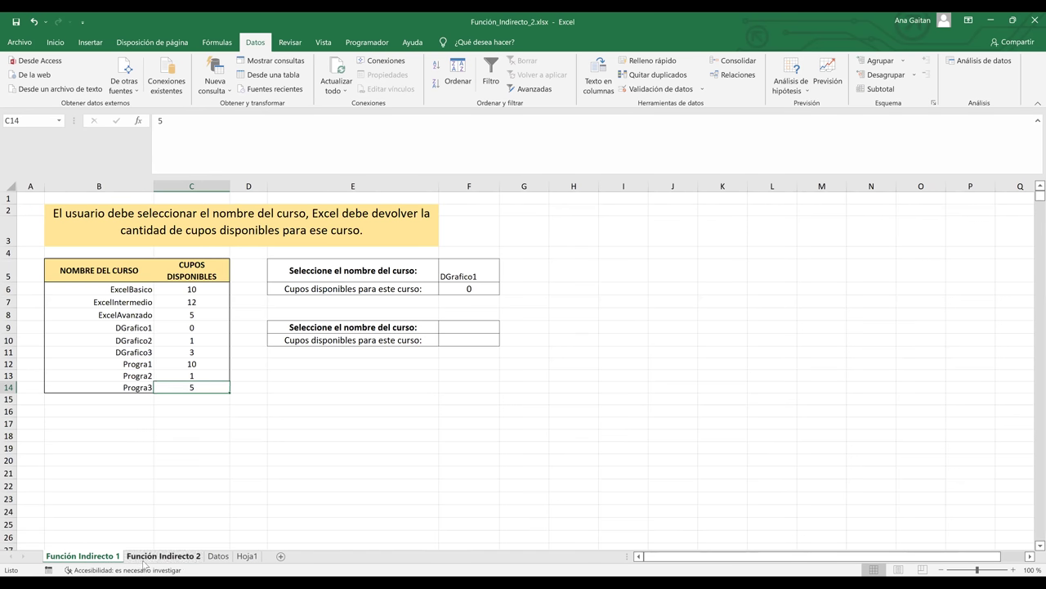
{"action": "left_click", "coordinate": [144, 560]}
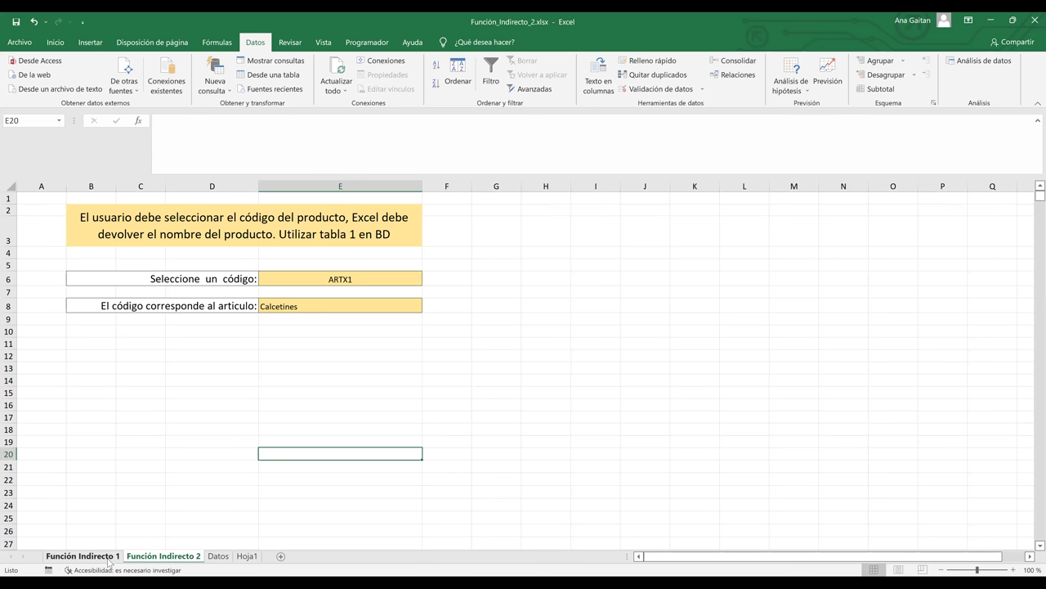
{"action": "left_click", "coordinate": [109, 559]}
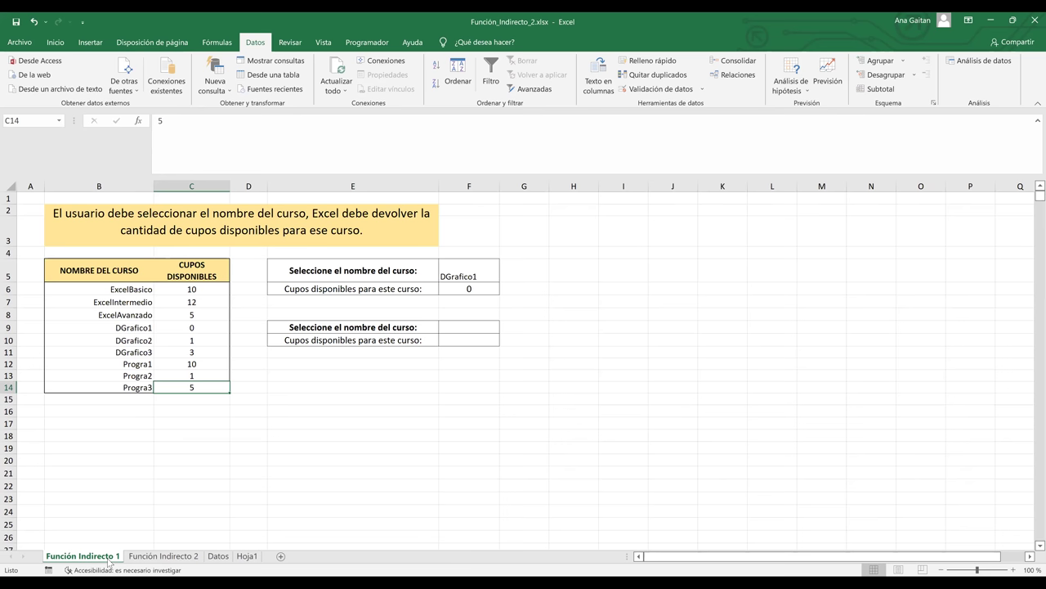
{"action": "left_click", "coordinate": [288, 444]}
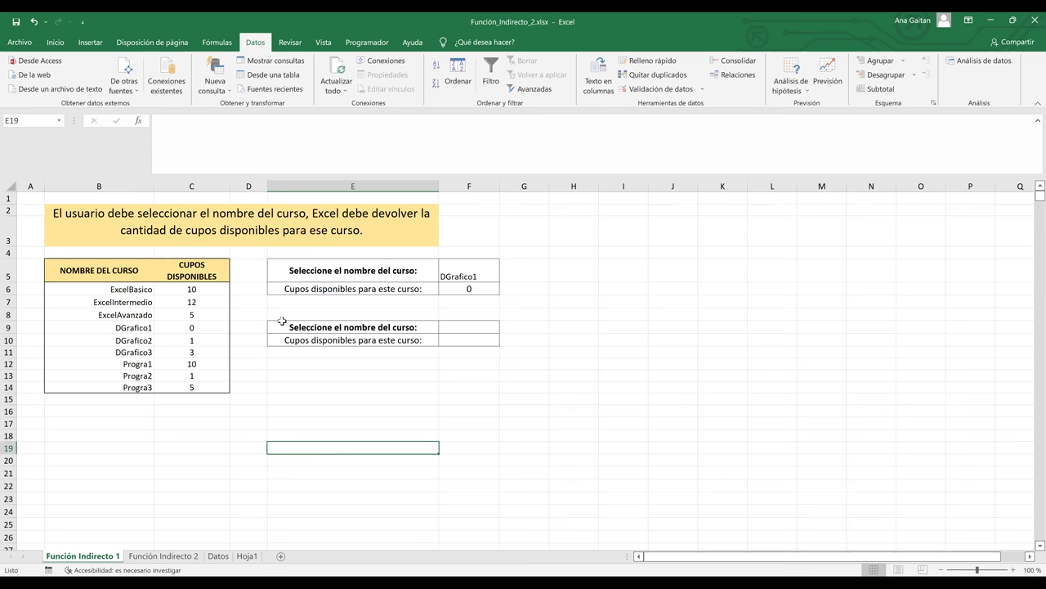
{"action": "left_click", "coordinate": [388, 327]}
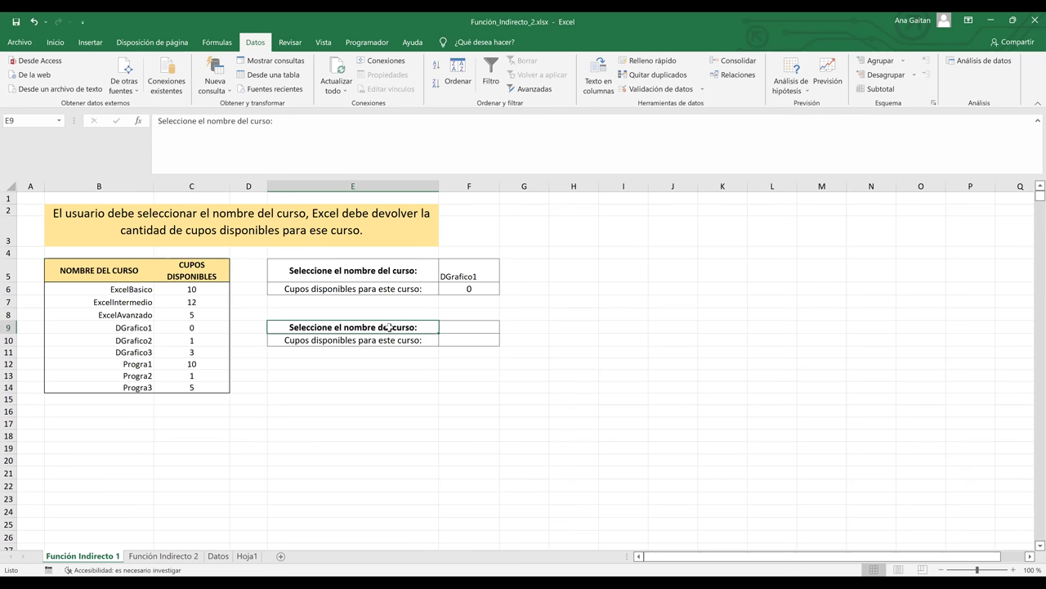